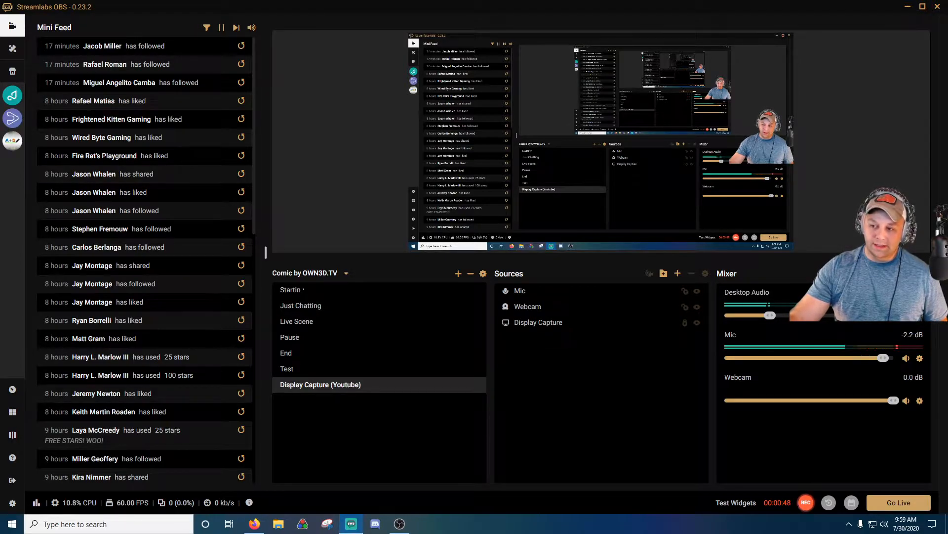
pyautogui.click(303, 306)
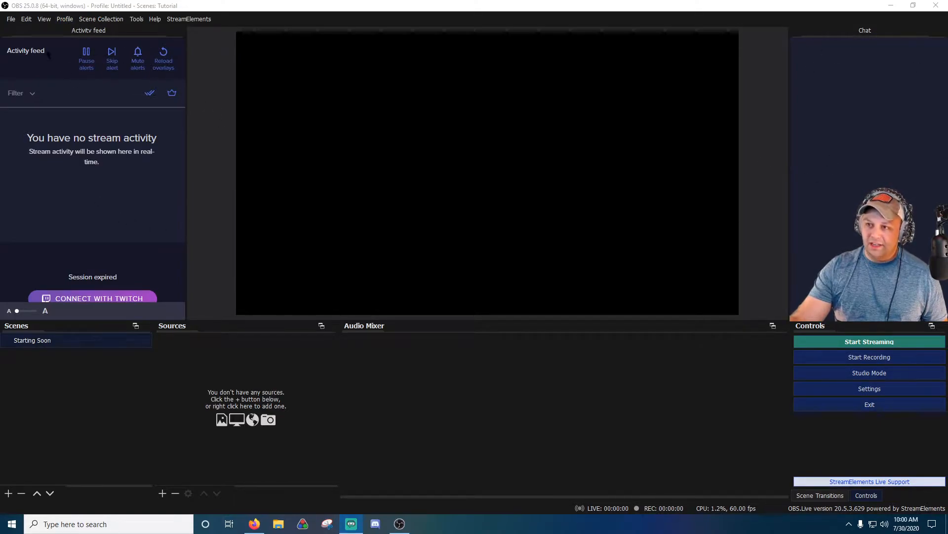
# Step: Switch StreamElements OBS.Live over to plain OBS Studio and confirm the change
pyautogui.click(137, 19)
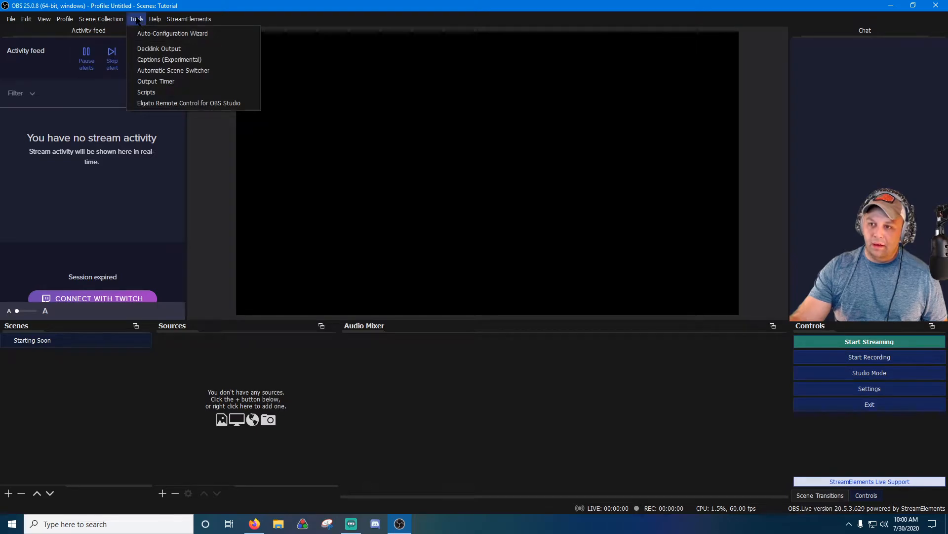
pyautogui.moveTo(113, 19)
pyautogui.moveTo(189, 20)
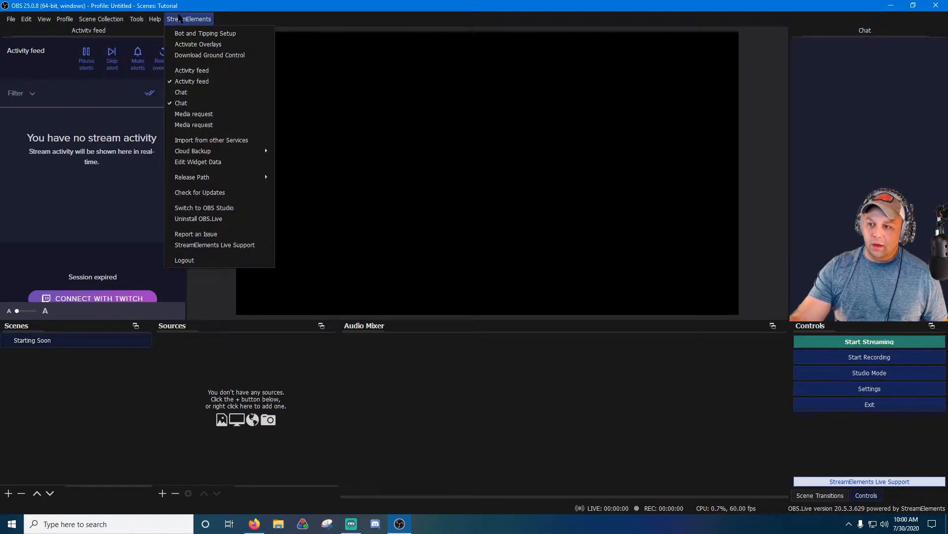
pyautogui.click(223, 208)
pyautogui.click(535, 275)
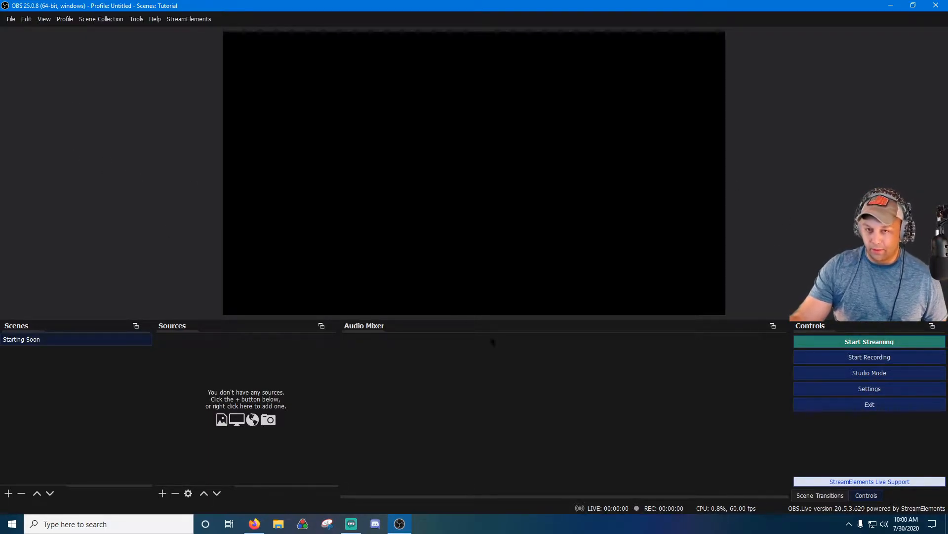
pyautogui.click(189, 19)
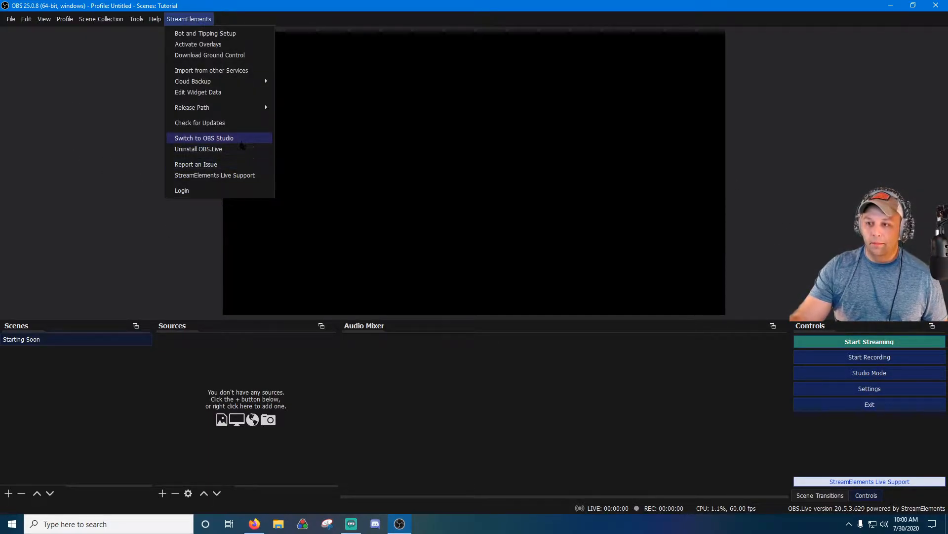
pyautogui.click(383, 409)
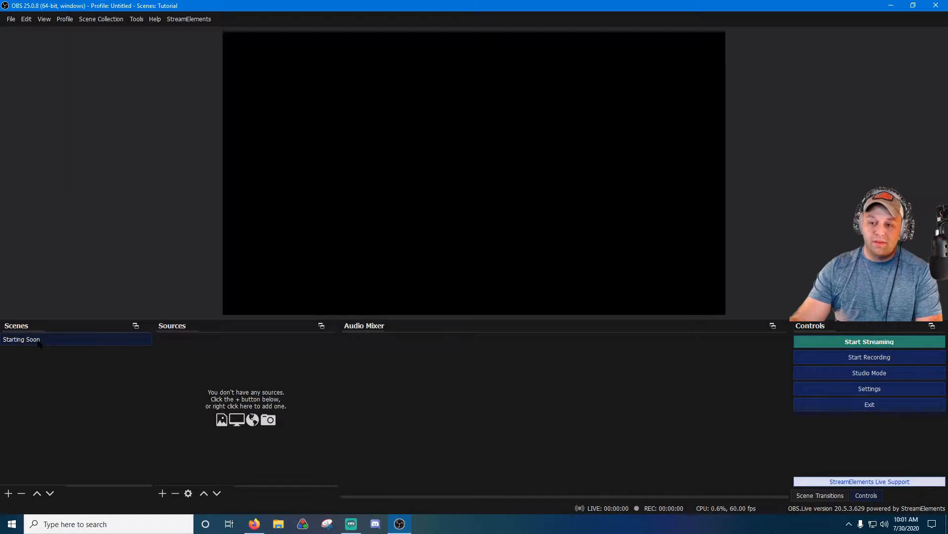
# Step: Add two new scenes below Starting Soon, named Chat and Live
pyautogui.click(9, 492)
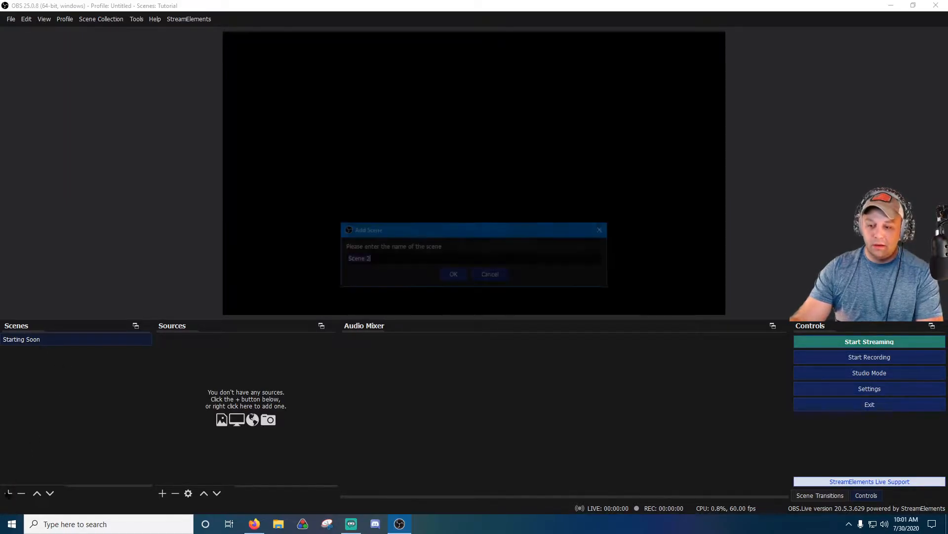
pyautogui.write('c')
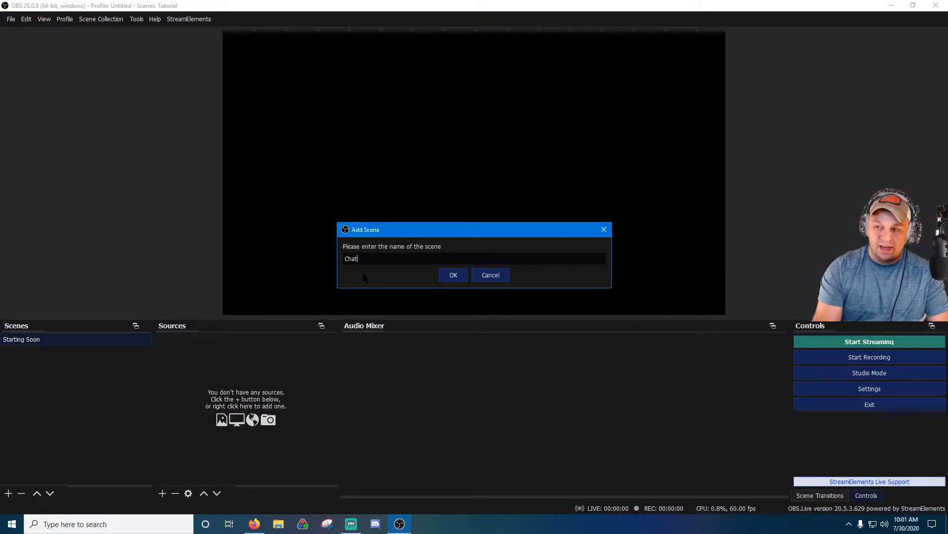
pyautogui.write('hat')
pyautogui.click(454, 275)
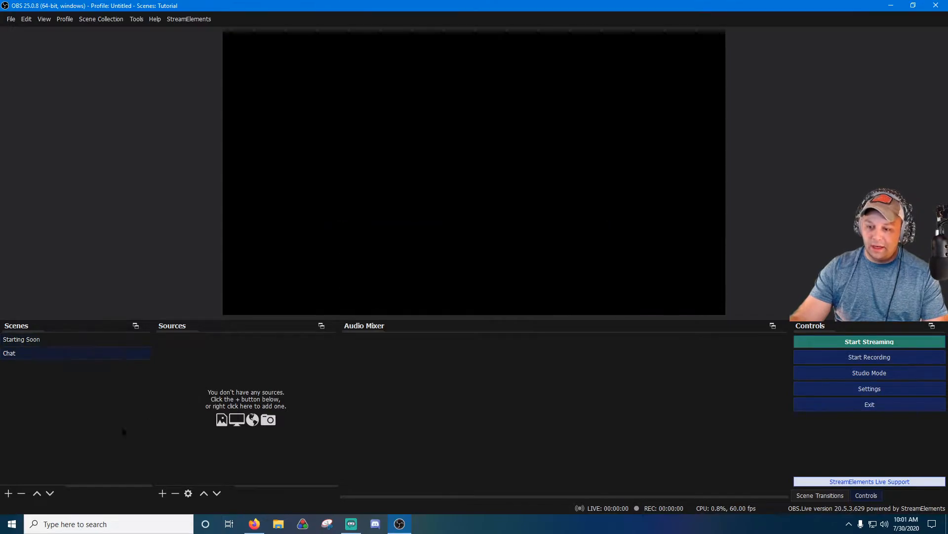
pyautogui.click(8, 493)
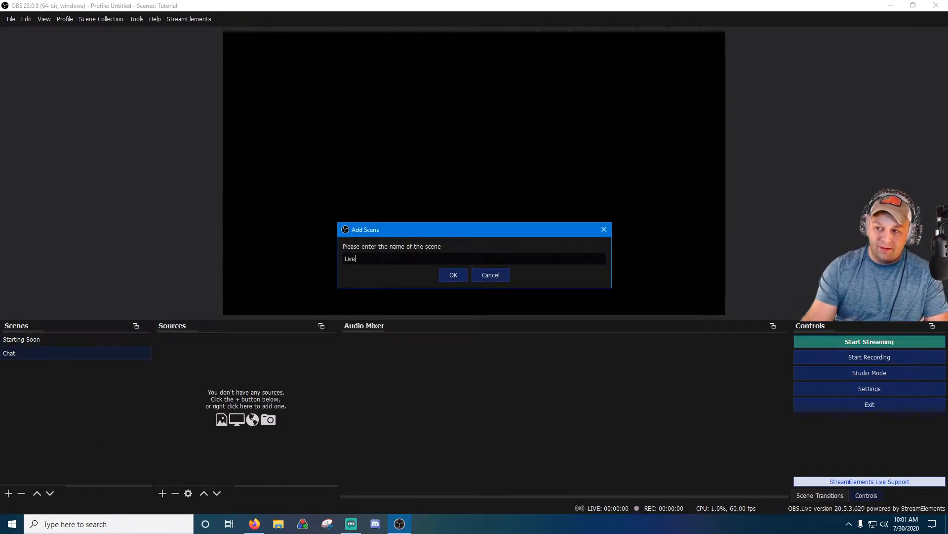
pyautogui.write('Live')
pyautogui.click(454, 275)
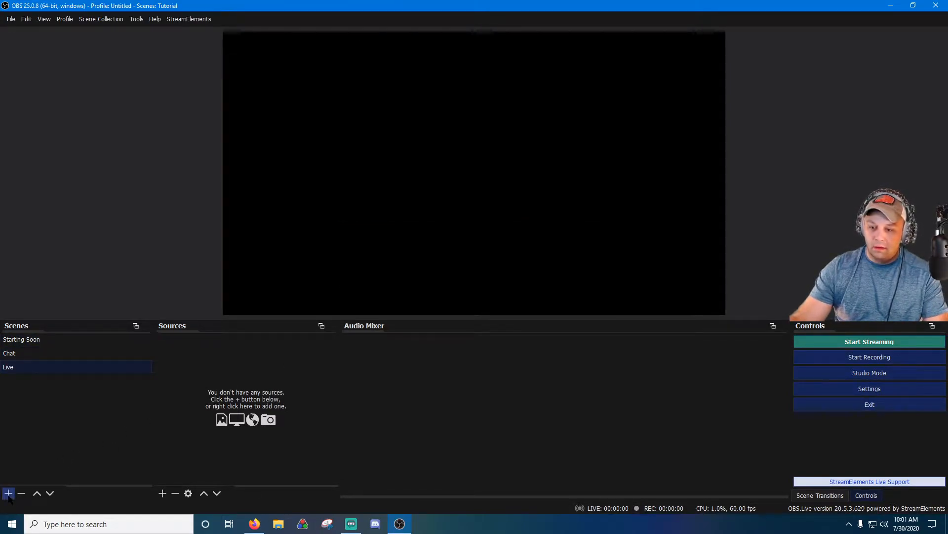
# Step: Add another new scene named Ending Scene
pyautogui.click(9, 492)
pyautogui.write('End')
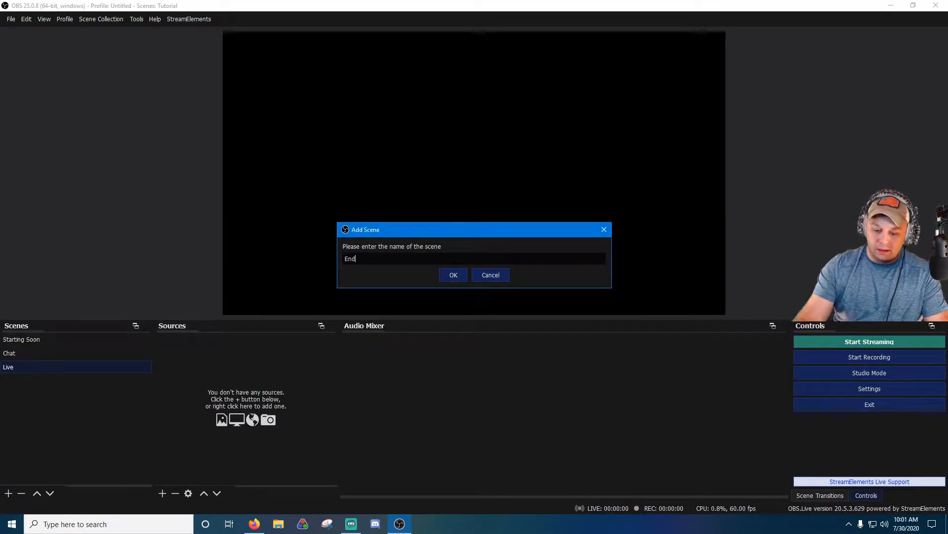
pyautogui.write('ing Scene')
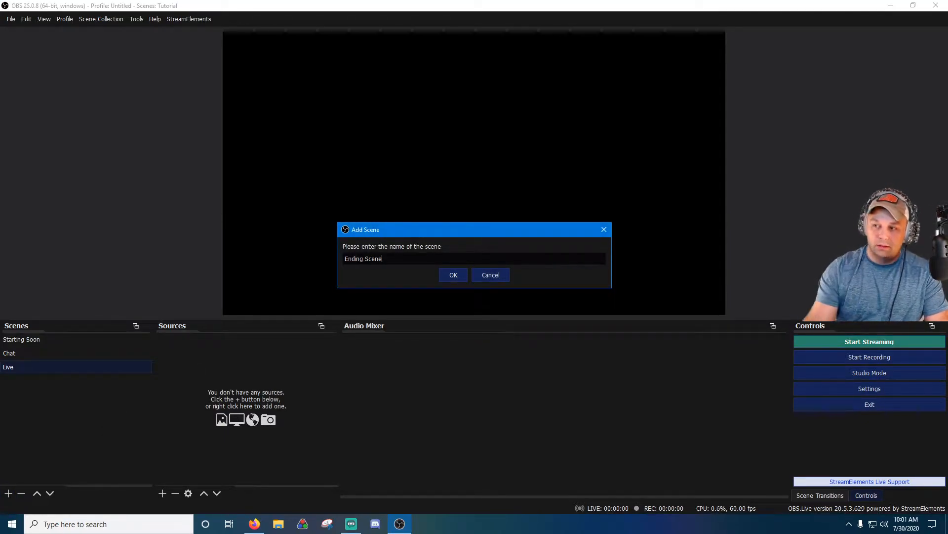
pyautogui.click(453, 275)
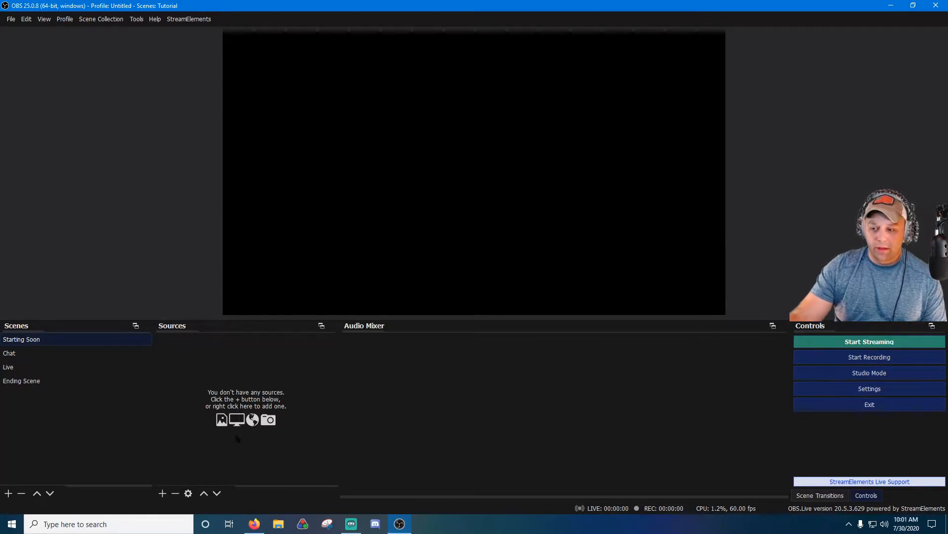
# Step: Add a new image source named Wallpaper to the Starting Soon scene
pyautogui.click(162, 493)
pyautogui.click(185, 390)
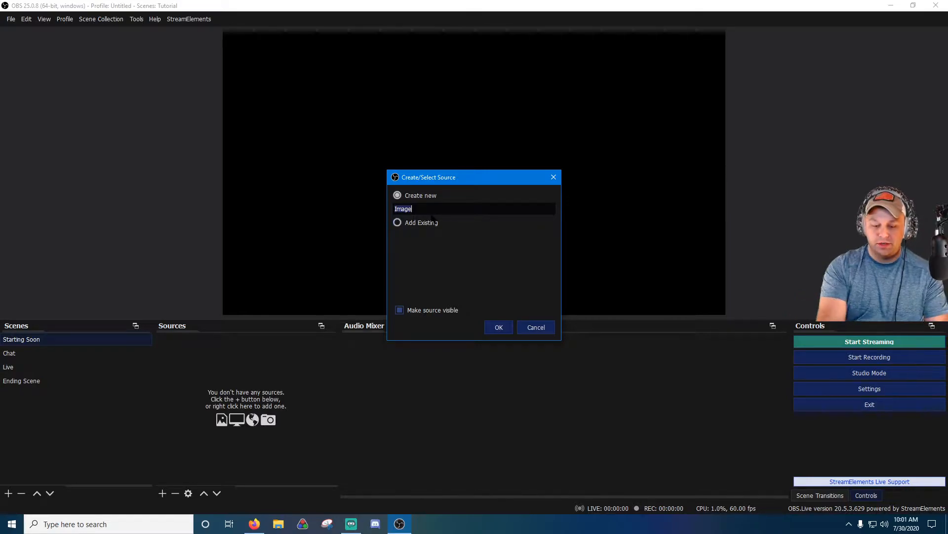
pyautogui.write('Wallpaper')
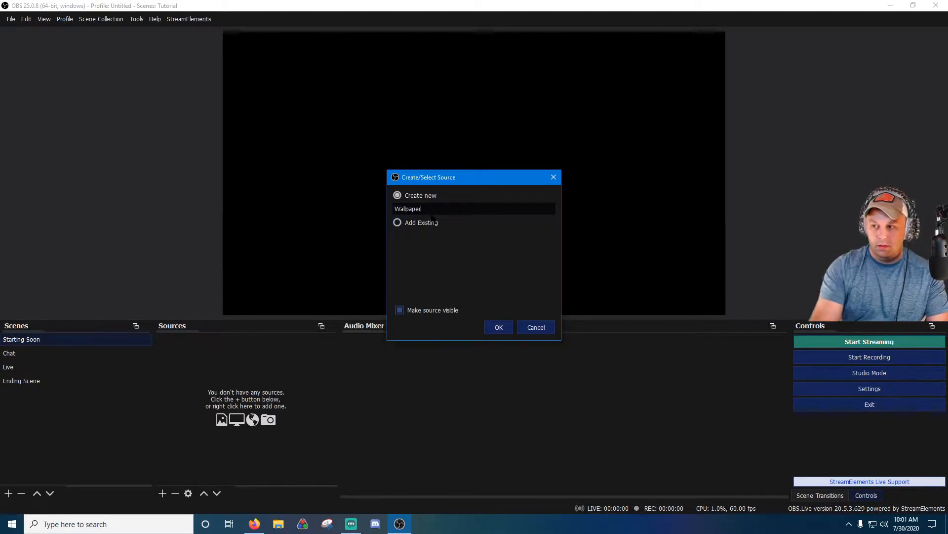
pyautogui.click(499, 327)
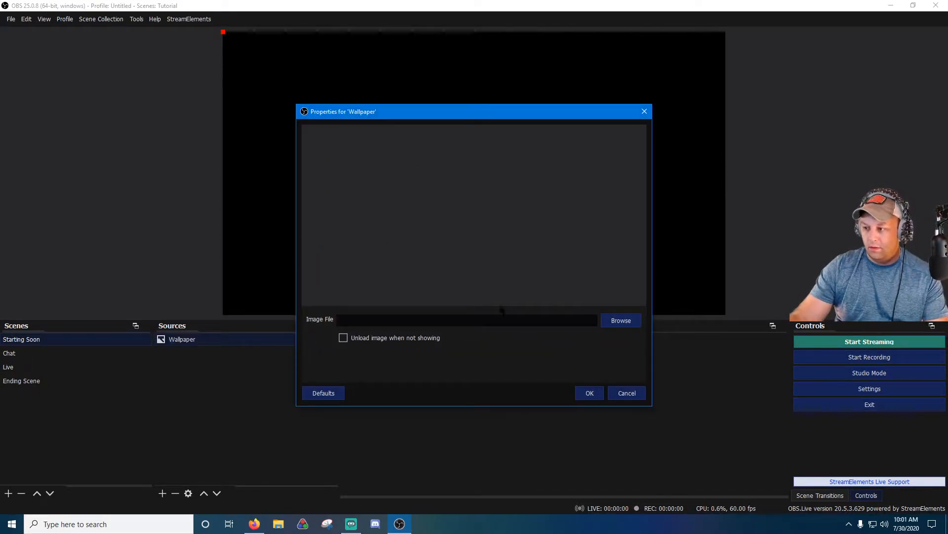
# Step: Load the black and green grid landscape picture as the Wallpaper source's image file
pyautogui.click(630, 321)
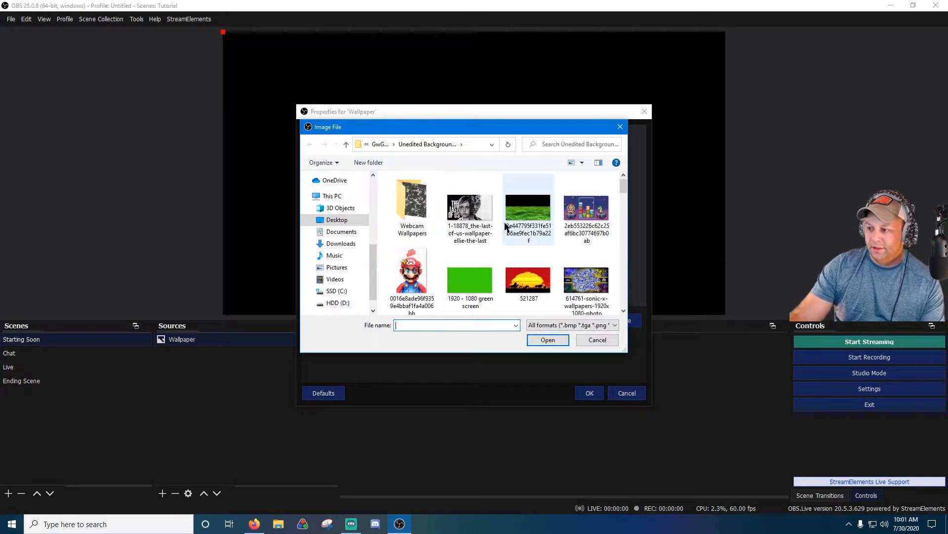
pyautogui.scroll(-3, 513, 230)
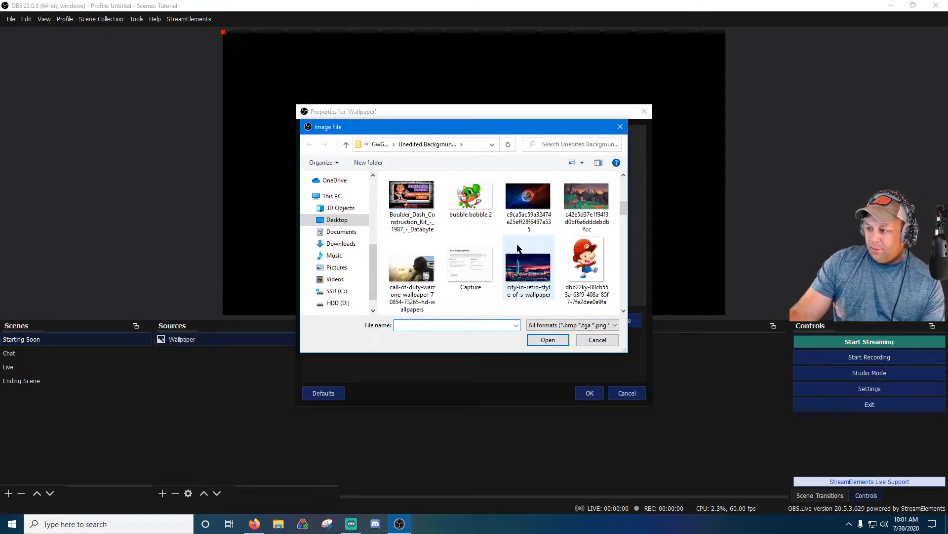
pyautogui.scroll(5, 552, 248)
pyautogui.click(533, 207)
pyautogui.doubleClick(533, 208)
pyautogui.click(590, 393)
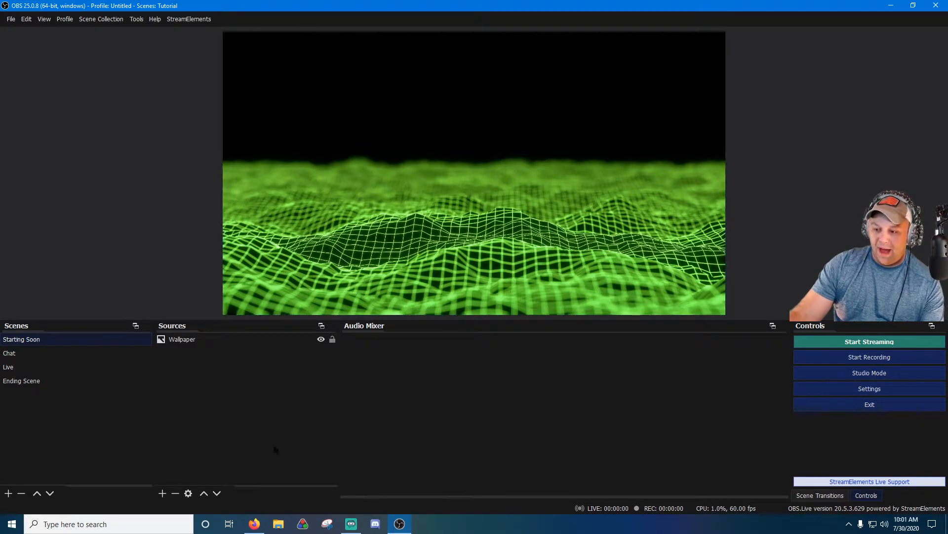
# Step: Add a Text (GDI+) source named Starting to the Starting Soon scene, with the text Starting Soon
pyautogui.click(163, 493)
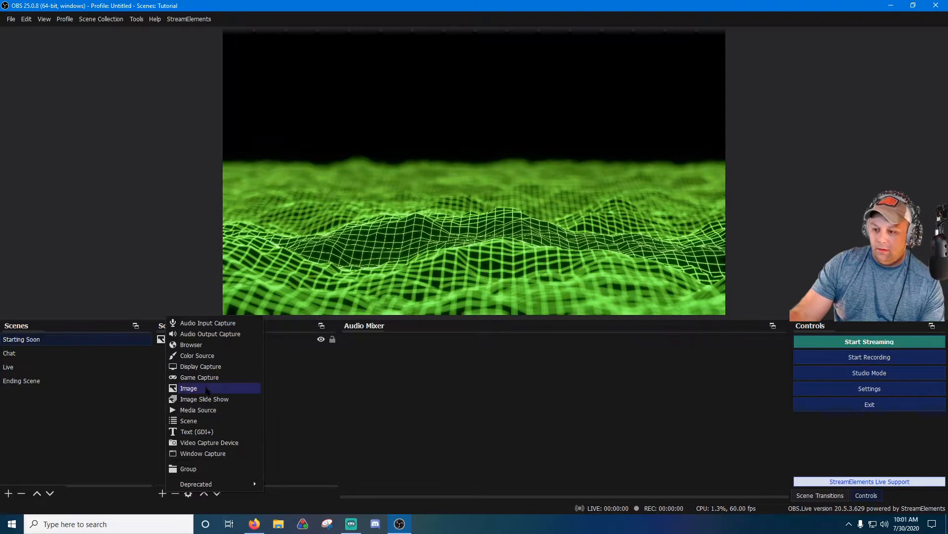
pyautogui.click(204, 433)
pyautogui.write('Starting')
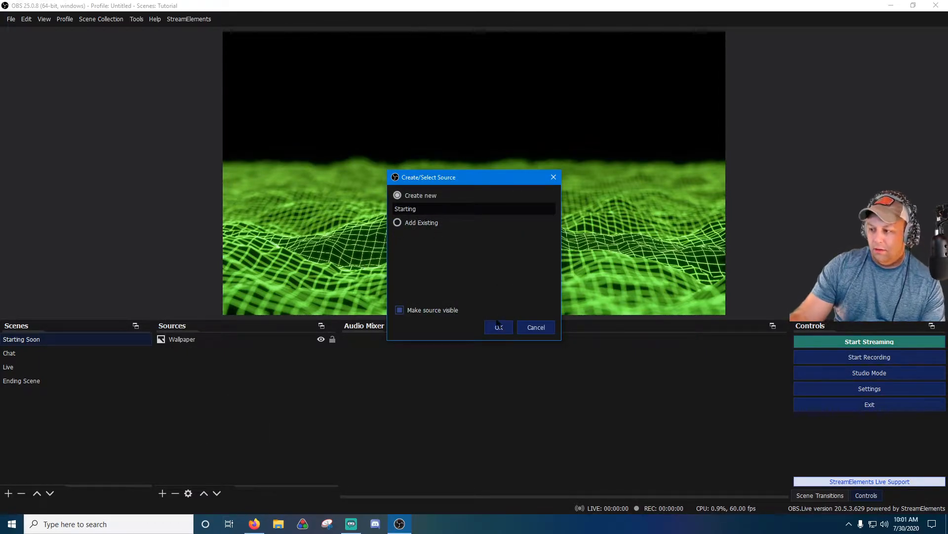
pyautogui.press('Return')
pyautogui.write('St')
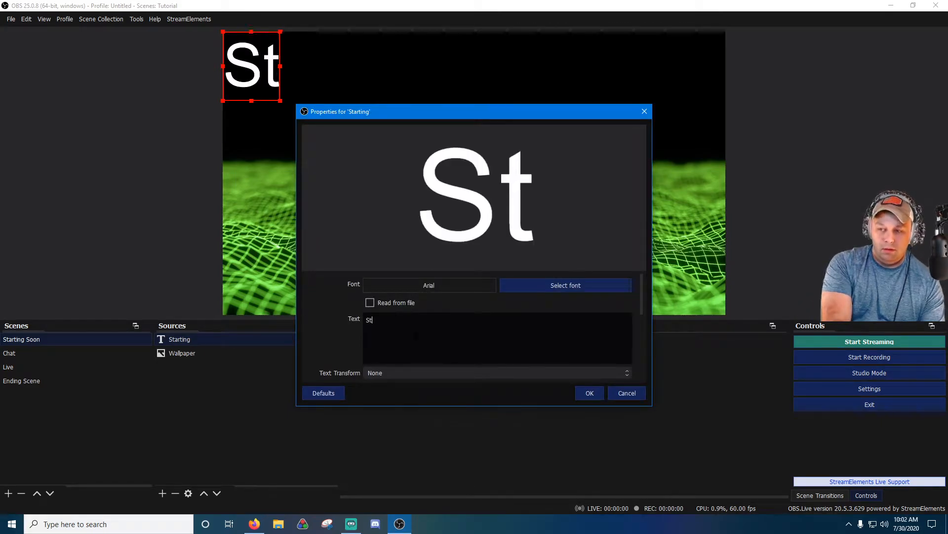
pyautogui.write('arting Soon')
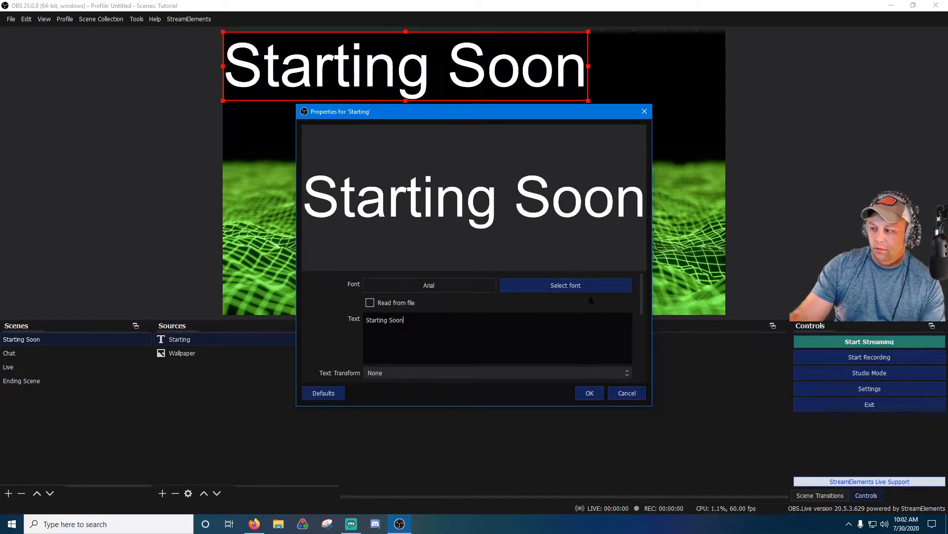
# Step: Set the font of the Starting Soon text to Mesquite Std Medium
pyautogui.click(604, 290)
pyautogui.scroll(-20, 401, 221)
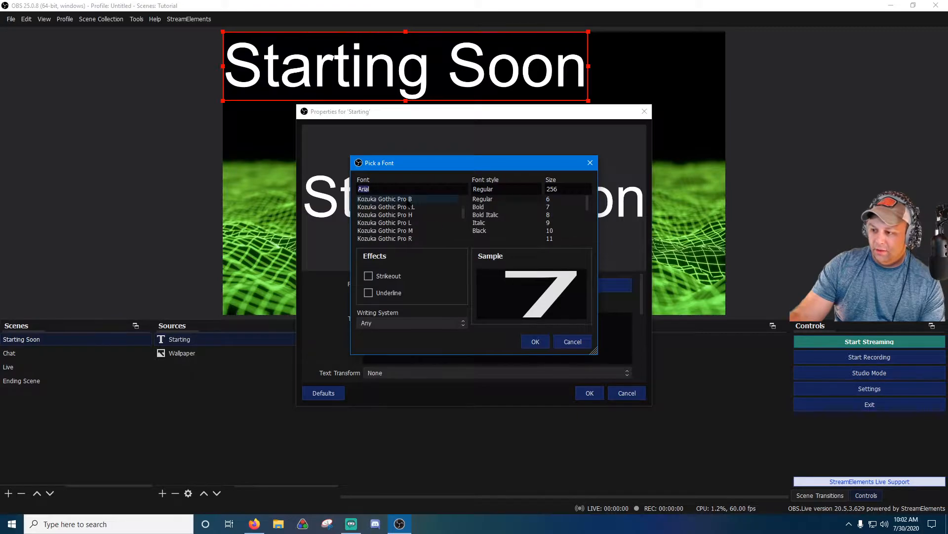
pyautogui.click(380, 239)
pyautogui.scroll(-2, 388, 218)
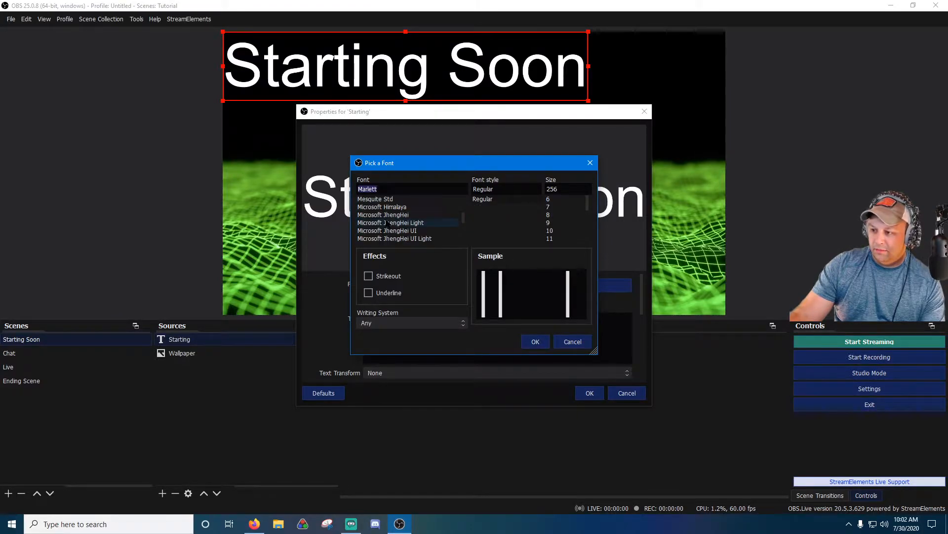
pyautogui.click(390, 199)
pyautogui.scroll(-1, 390, 225)
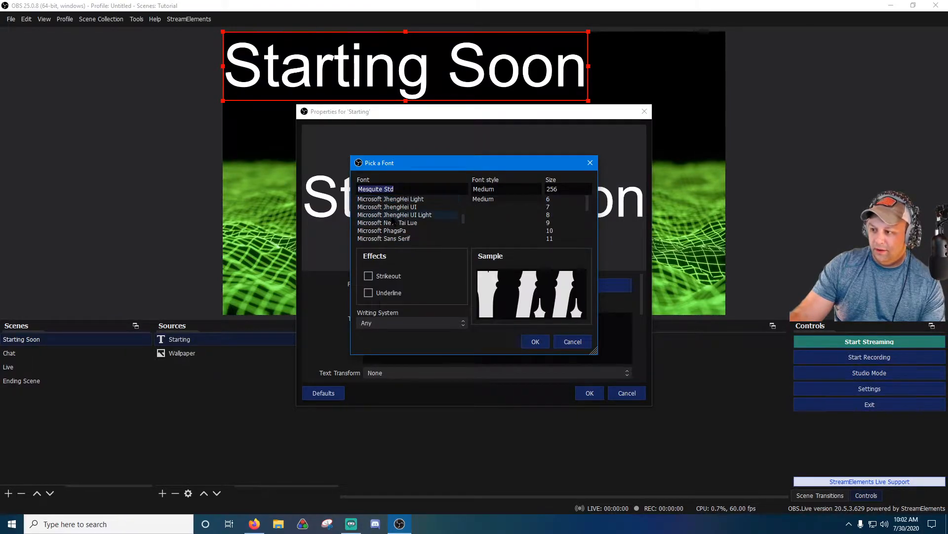
pyautogui.click(531, 341)
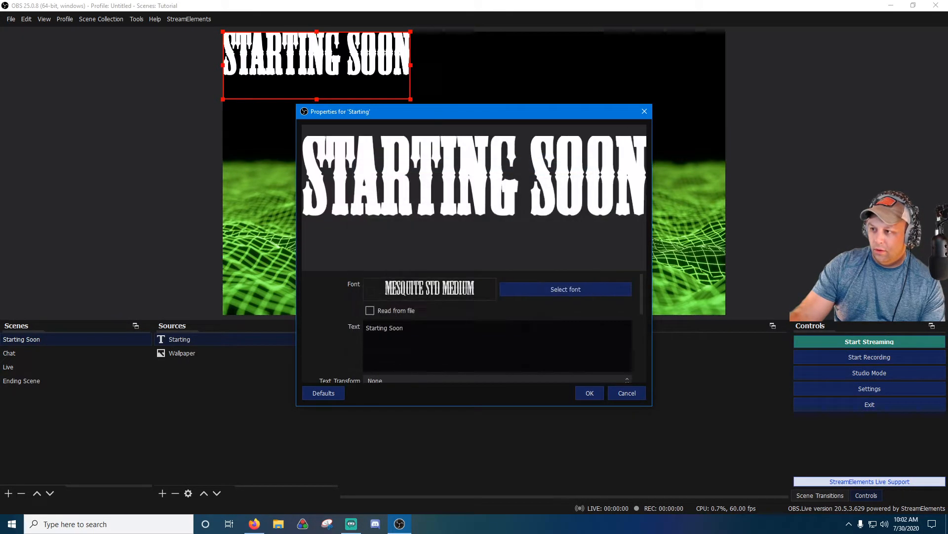
# Step: Change the font of the Starting Soon text to Press Start K Regular
pyautogui.click(516, 292)
pyautogui.scroll(-2, 398, 222)
pyautogui.scroll(-7, 395, 223)
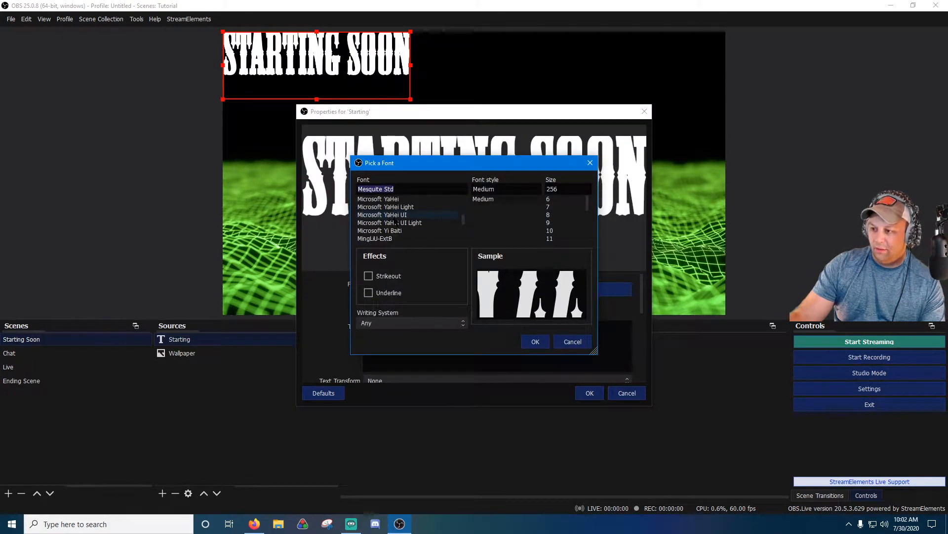
pyautogui.scroll(-6, 395, 223)
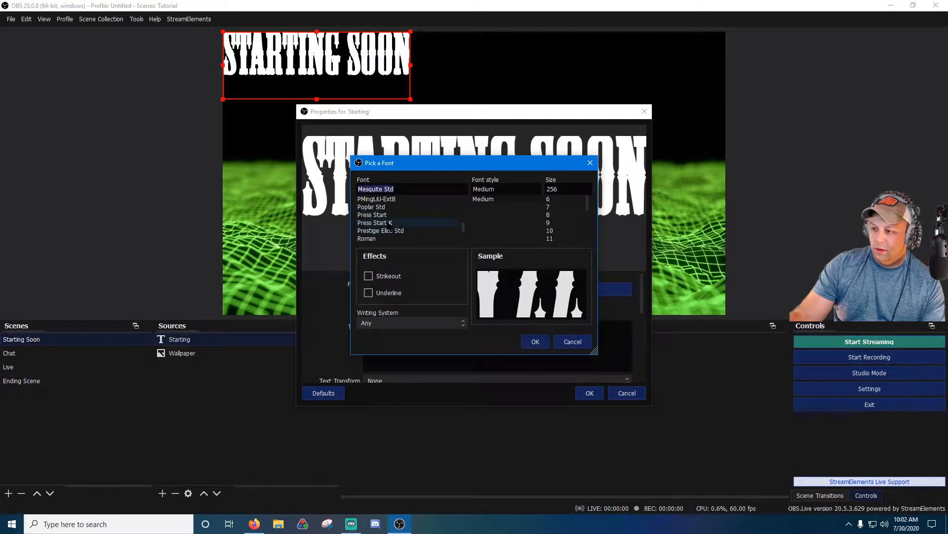
pyautogui.click(374, 222)
pyautogui.click(535, 342)
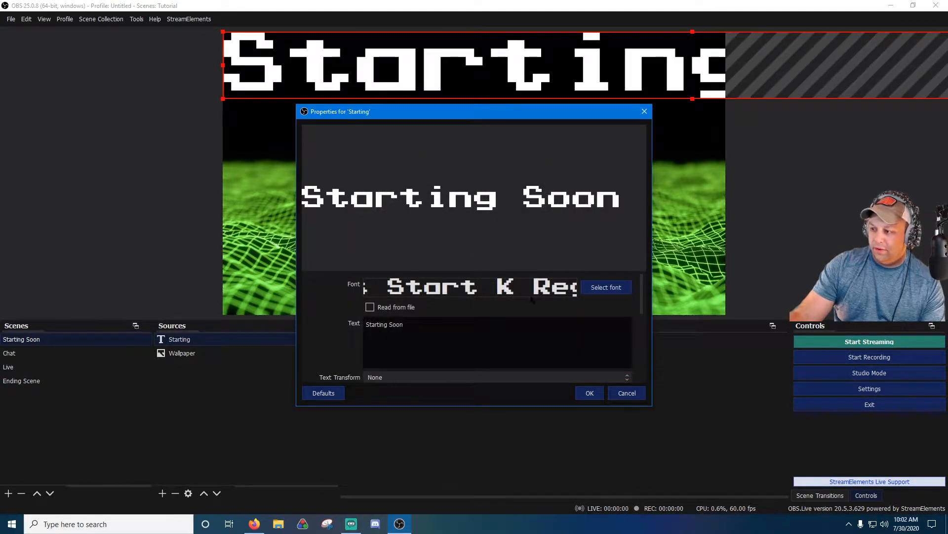
# Step: Accept the text properties, shrink the Starting Soon text to fit inside the canvas, and place it in the black area above the grid
pyautogui.moveTo(320, 59); pyautogui.dragTo(440, 71)
pyautogui.moveTo(469, 85); pyautogui.dragTo(319, 78)
pyautogui.click(594, 393)
pyautogui.moveTo(502, 72)
pyautogui.mouseDown()
pyautogui.moveTo(487, 80)
pyautogui.moveTo(491, 59)
pyautogui.moveTo(506, 69)
pyautogui.moveTo(426, 97)
pyautogui.moveTo(549, 72)
pyautogui.moveTo(474, 91)
pyautogui.moveTo(508, 88)
pyautogui.mouseUp()
pyautogui.click(772, 133)
pyautogui.click(502, 73)
pyautogui.click(297, 400)
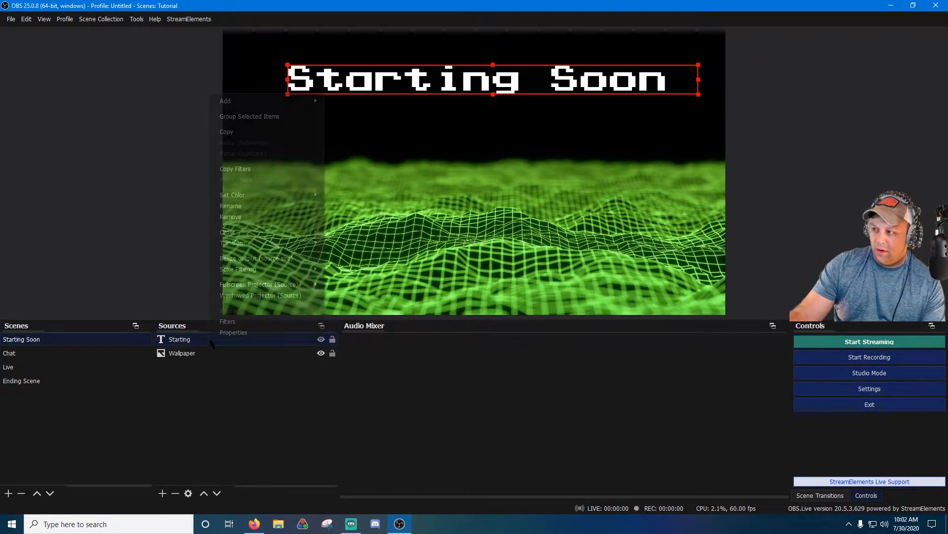
# Step: Center the Starting text source horizontally on the canvas
pyautogui.rightClick(210, 93)
pyautogui.moveTo(269, 243)
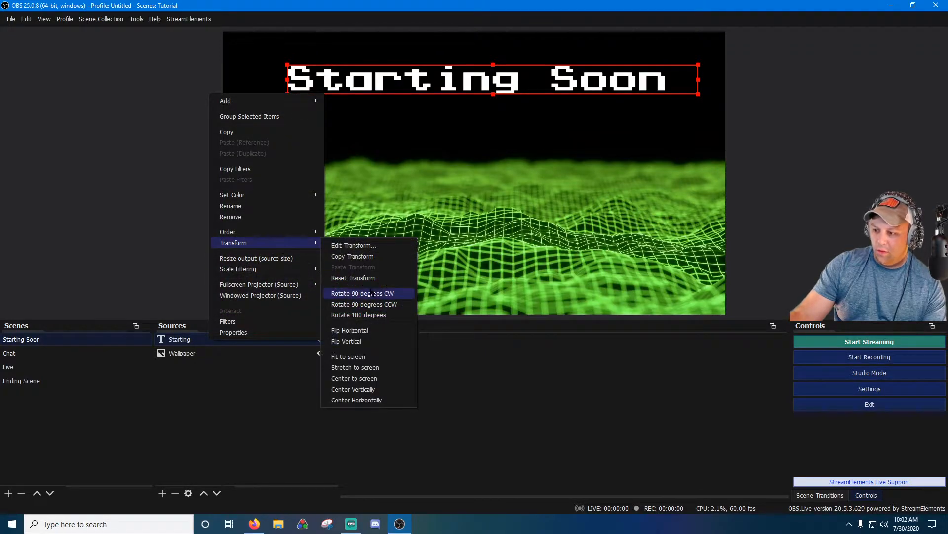
pyautogui.click(387, 400)
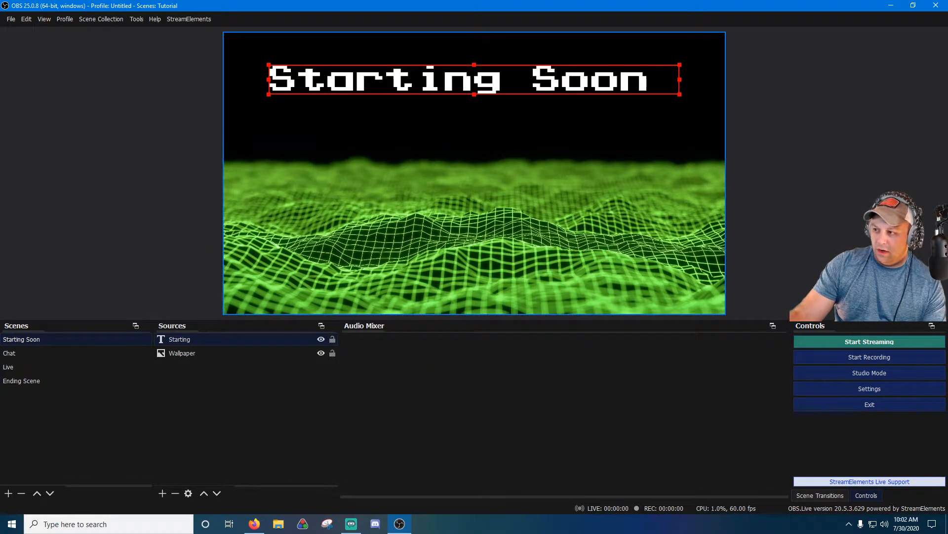
# Step: Add a space in front of the Starting Soon text to balance the trailing one, and accept the text properties
pyautogui.doubleClick(260, 340)
pyautogui.press('BackSpace')
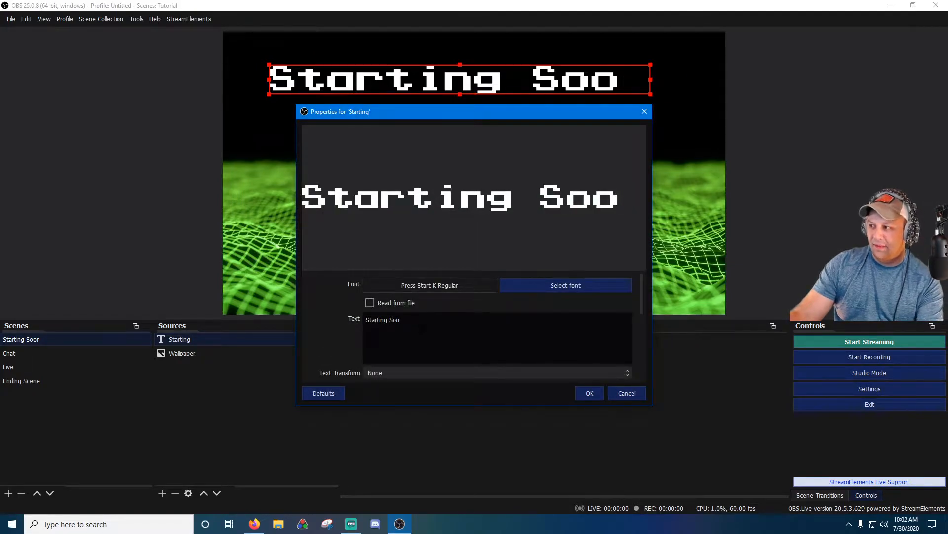
pyautogui.write('n')
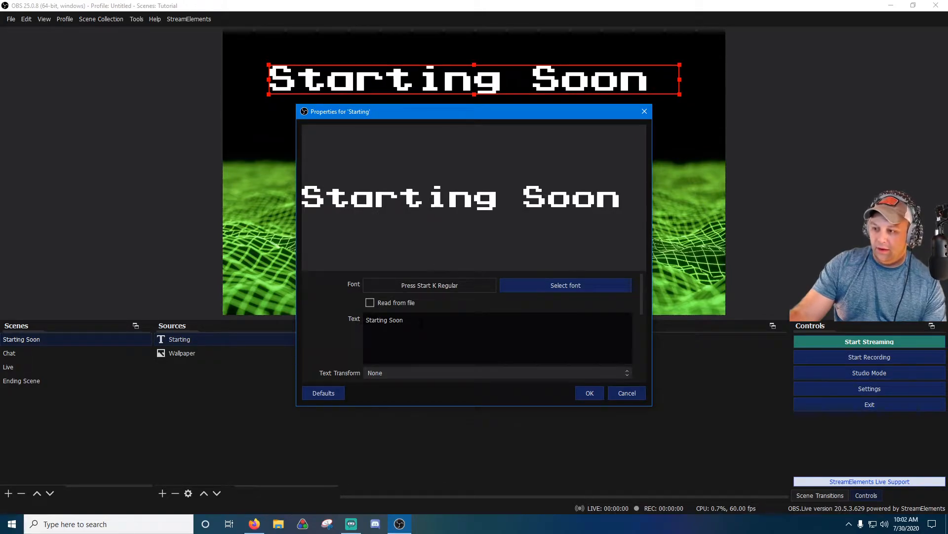
pyautogui.click(366, 320)
pyautogui.click(588, 394)
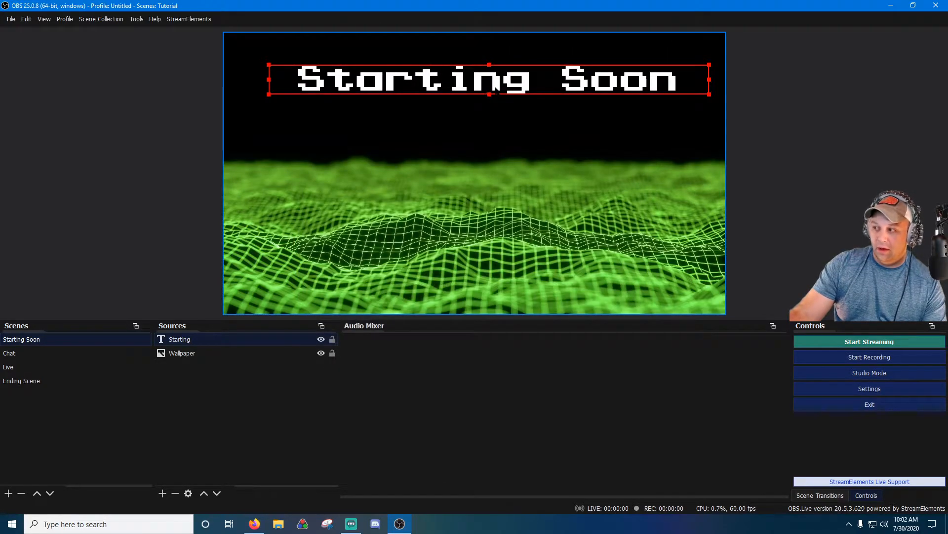
# Step: Center the widened Starting text source horizontally on the canvas and deselect it
pyautogui.rightClick(223, 339)
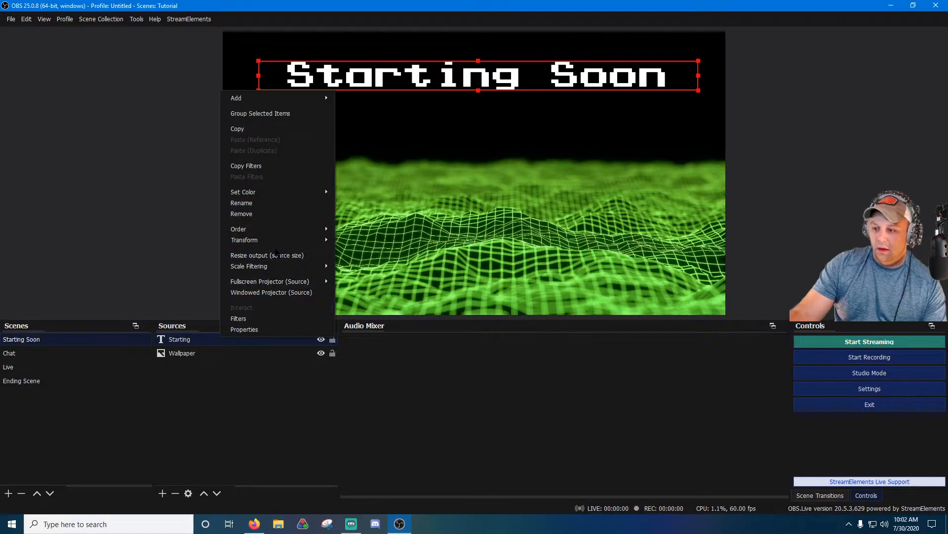
pyautogui.moveTo(276, 240)
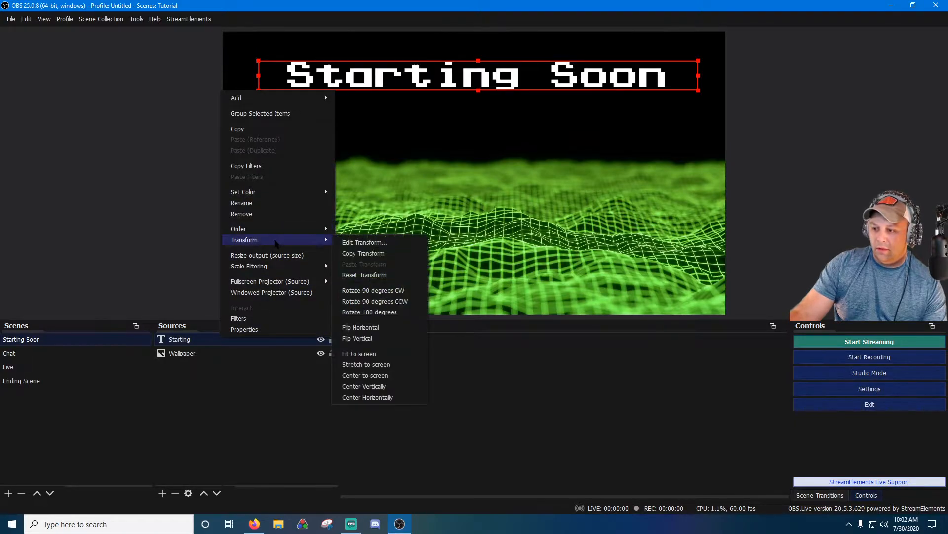
pyautogui.click(379, 398)
pyautogui.click(796, 145)
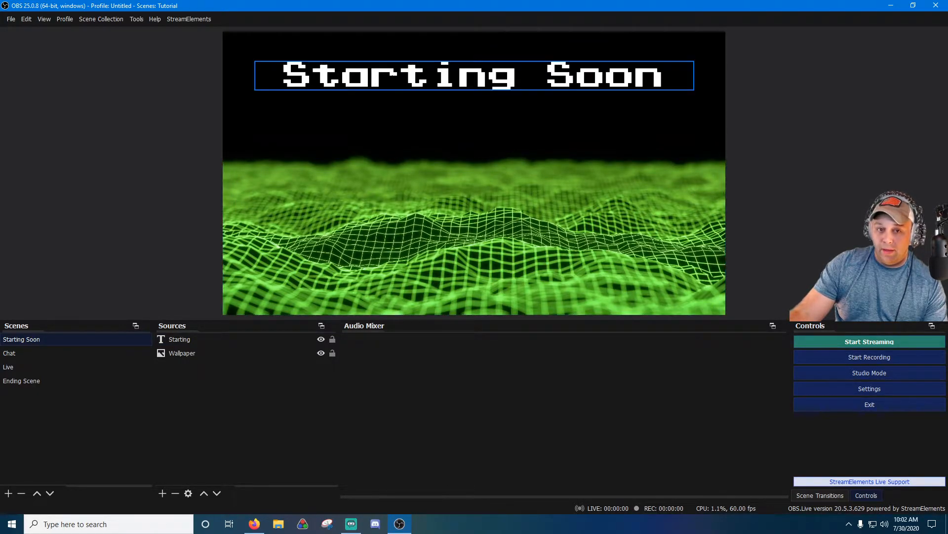
# Step: Move the Starting Soon text and the wallpaper out of their aligned positions on the canvas
pyautogui.moveTo(608, 79); pyautogui.dragTo(648, 90)
pyautogui.moveTo(460, 148); pyautogui.dragTo(463, 169)
pyautogui.rightClick(465, 182)
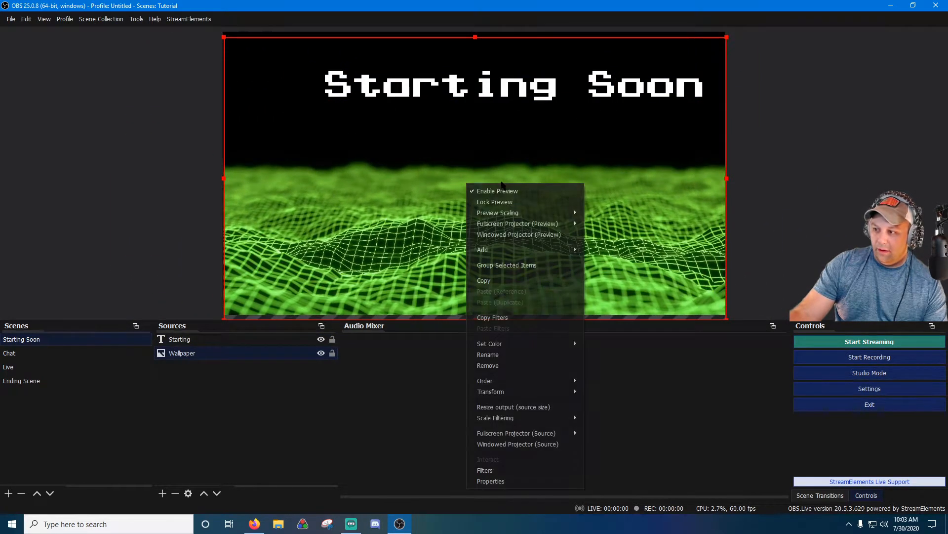
pyautogui.moveTo(611, 169); pyautogui.dragTo(493, 240)
pyautogui.moveTo(508, 86); pyautogui.dragTo(535, 78)
pyautogui.moveTo(536, 173); pyautogui.dragTo(559, 172)
pyautogui.click(873, 163)
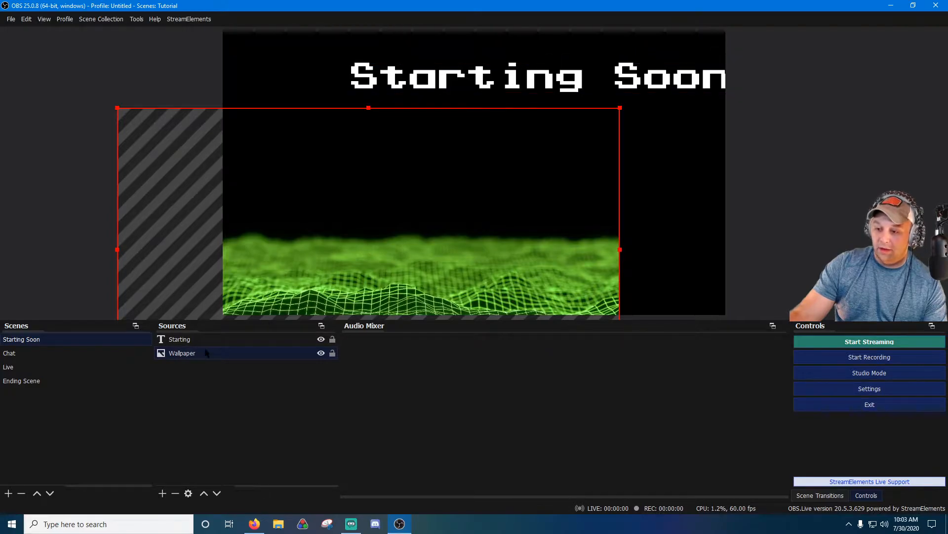
# Step: Stretch the displaced Wallpaper source to the screen
pyautogui.click(201, 396)
pyautogui.click(212, 354)
pyautogui.rightClick(212, 354)
pyautogui.moveTo(267, 261)
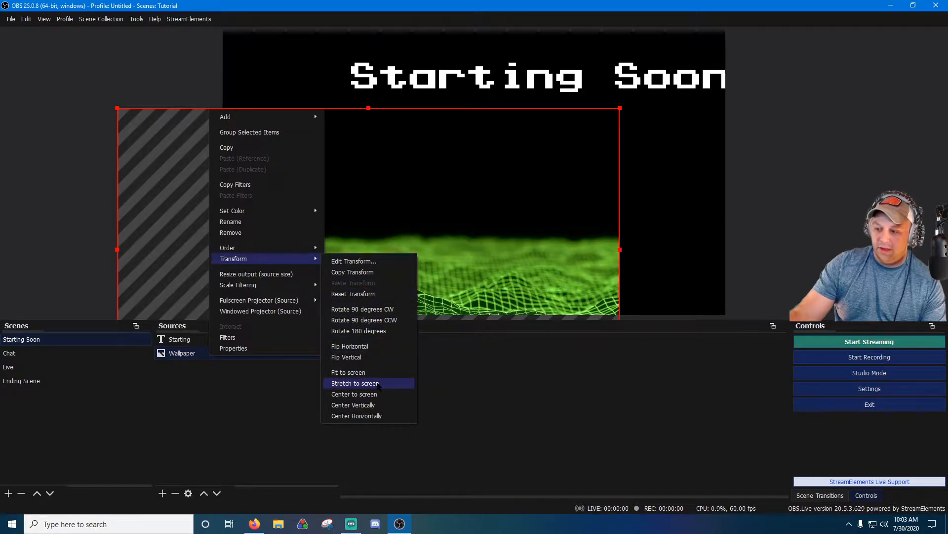
pyautogui.click(354, 393)
pyautogui.rightClick(250, 354)
pyautogui.moveTo(306, 256)
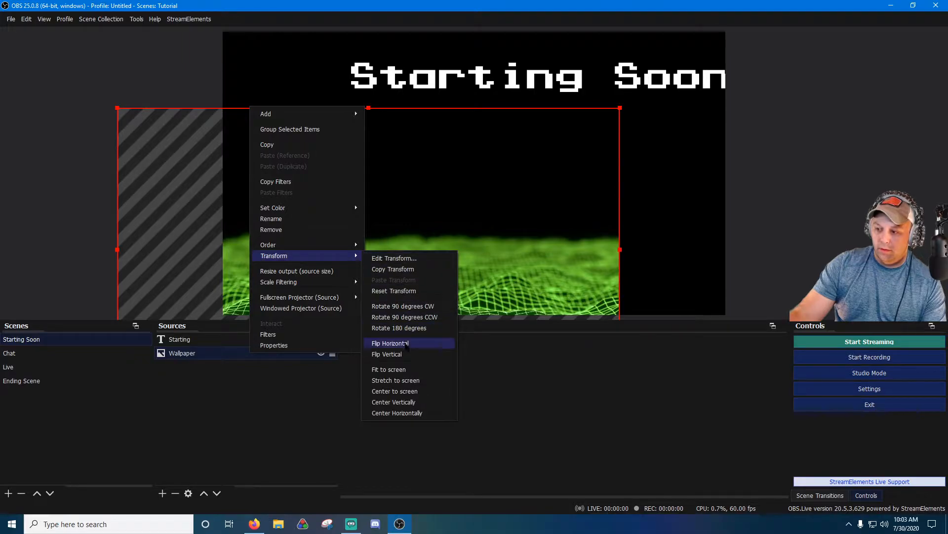
pyautogui.click(399, 380)
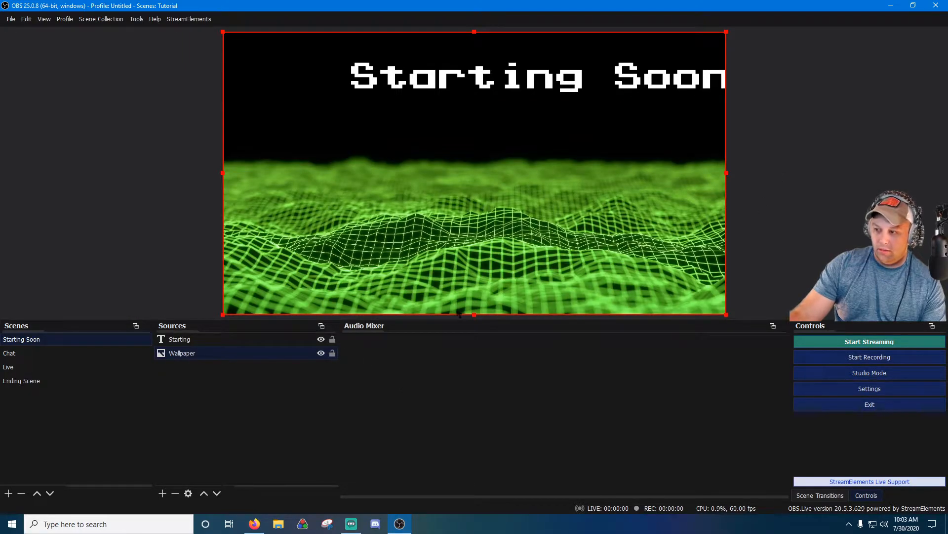
# Step: Test the Wallpaper source's lock by trying to move the image while it is locked and again while it is unlocked
pyautogui.click(332, 353)
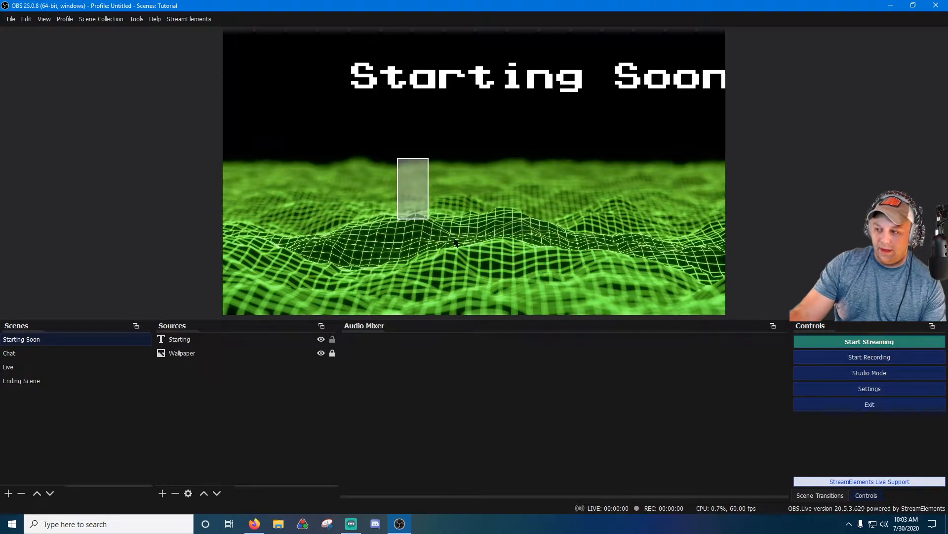
pyautogui.moveTo(280, 159); pyautogui.dragTo(783, 262)
pyautogui.moveTo(412, 155); pyautogui.dragTo(577, 257)
pyautogui.moveTo(334, 161); pyautogui.dragTo(704, 295)
pyautogui.click(333, 353)
pyautogui.moveTo(417, 187)
pyautogui.mouseDown()
pyautogui.moveTo(530, 228)
pyautogui.moveTo(420, 184)
pyautogui.mouseUp()
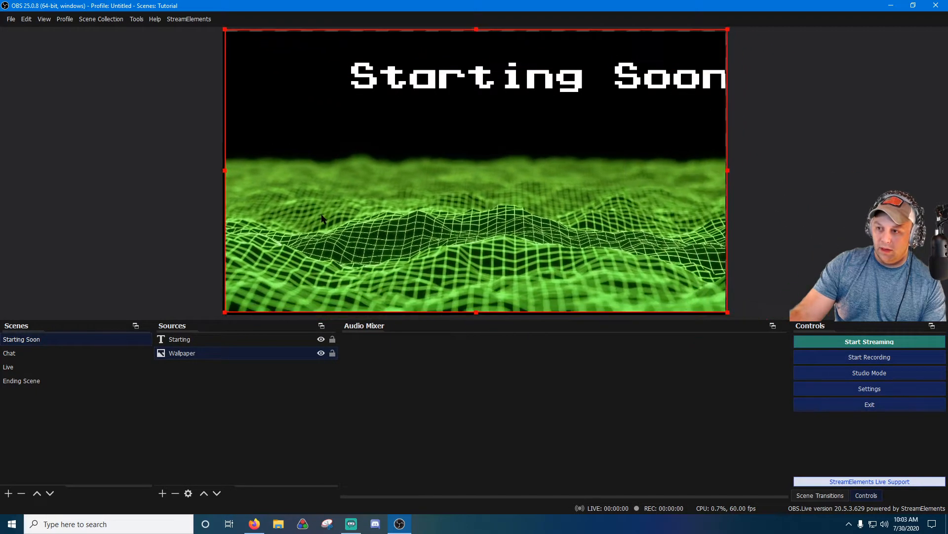
# Step: Fit the Wallpaper source to the screen and lock it
pyautogui.rightClick(234, 351)
pyautogui.moveTo(296, 259)
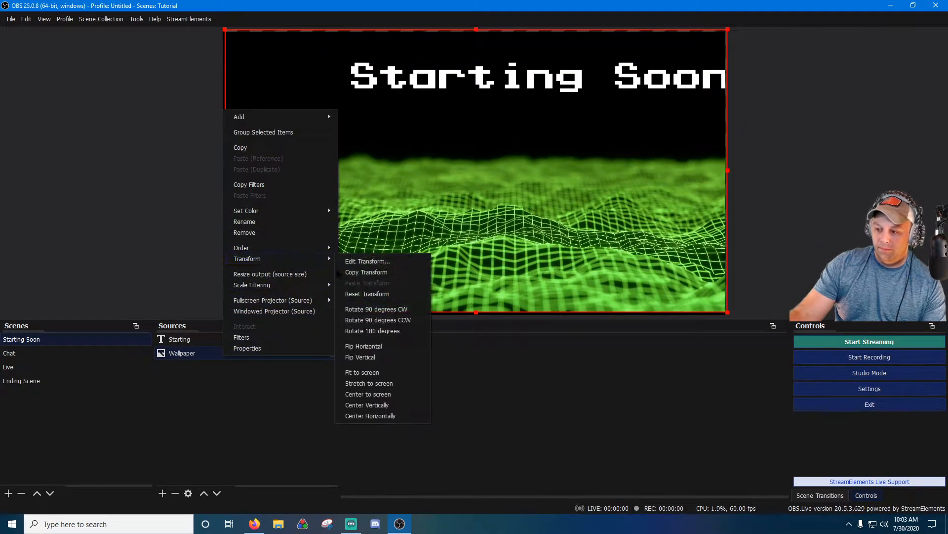
pyautogui.click(388, 374)
pyautogui.click(333, 354)
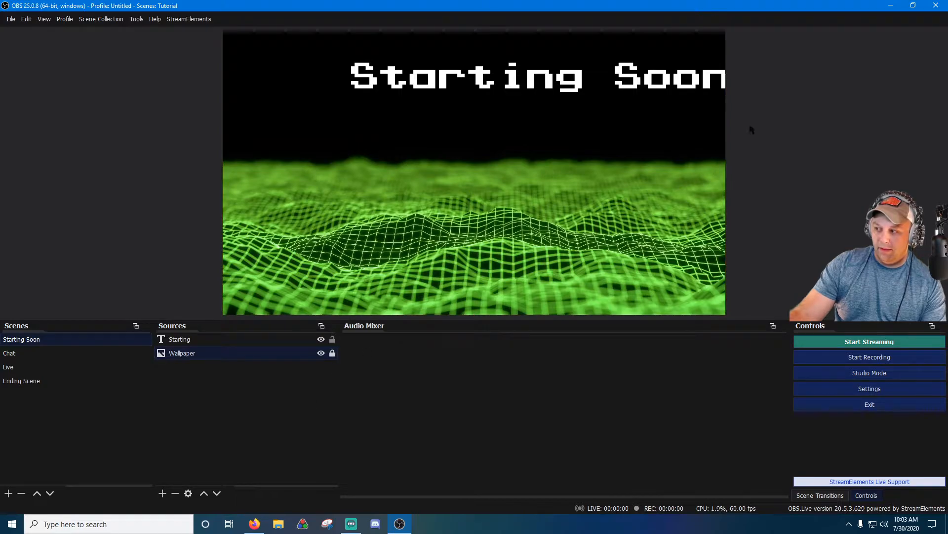
# Step: Center the Starting text source horizontally and lock it in place
pyautogui.click(182, 340)
pyautogui.rightClick(194, 339)
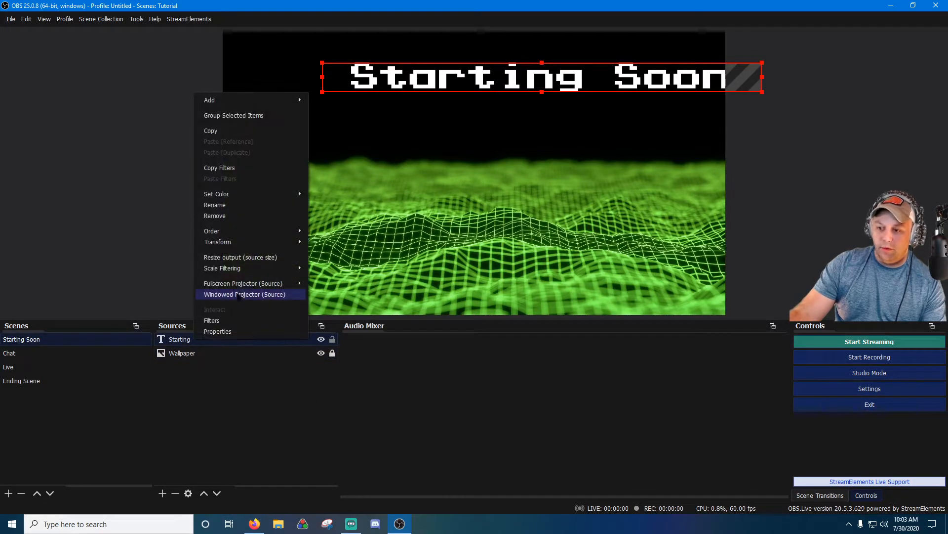
pyautogui.click(377, 400)
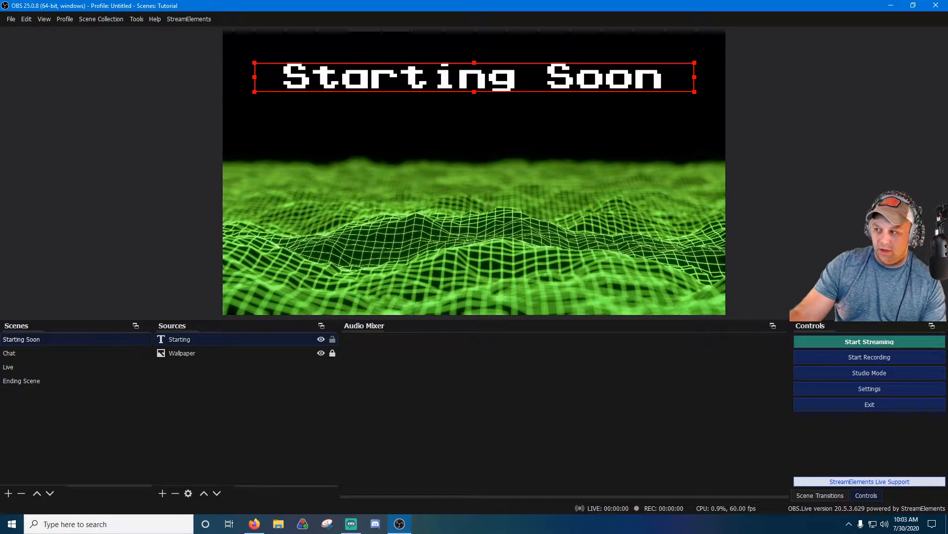
pyautogui.click(332, 340)
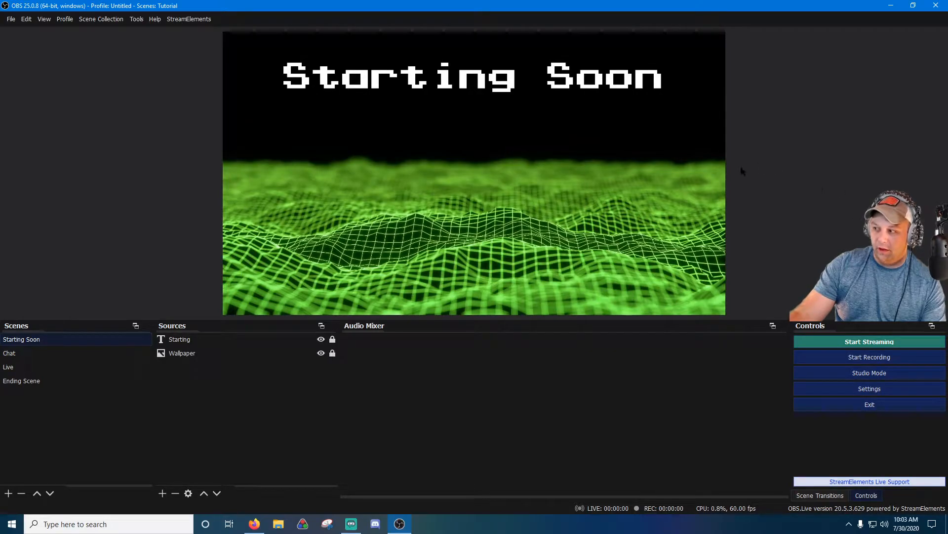
# Step: Toggle the visibility of the Starting and Wallpaper sources off and back on
pyautogui.click(321, 339)
pyautogui.click(321, 339)
pyautogui.click(321, 352)
pyautogui.click(321, 352)
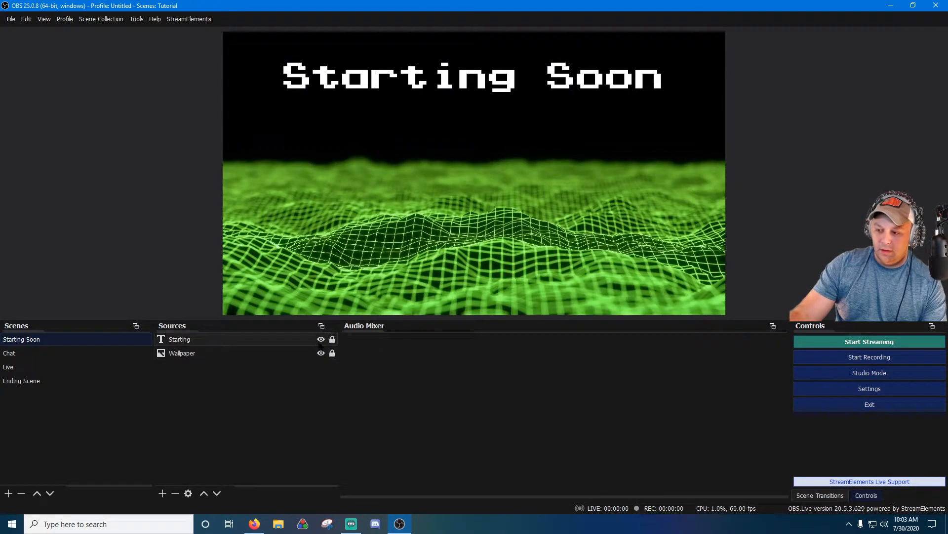
pyautogui.click(321, 339)
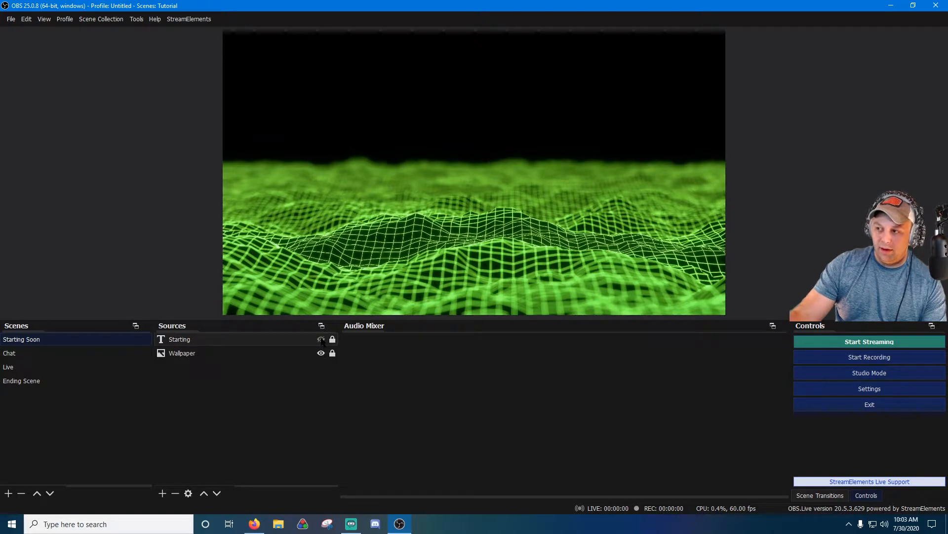
pyautogui.click(322, 339)
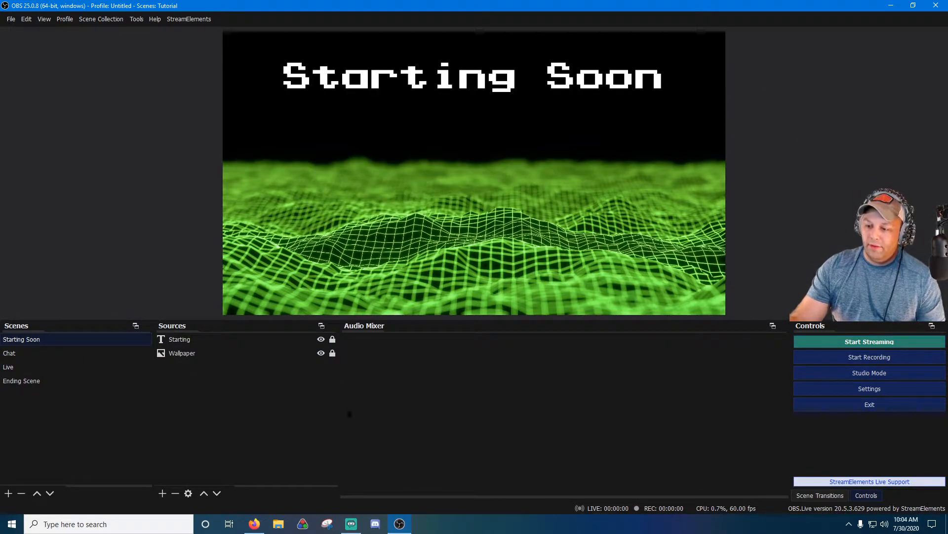
# Step: Add a new Image source named Logo to the Starting Soon scene
pyautogui.click(163, 493)
pyautogui.click(205, 390)
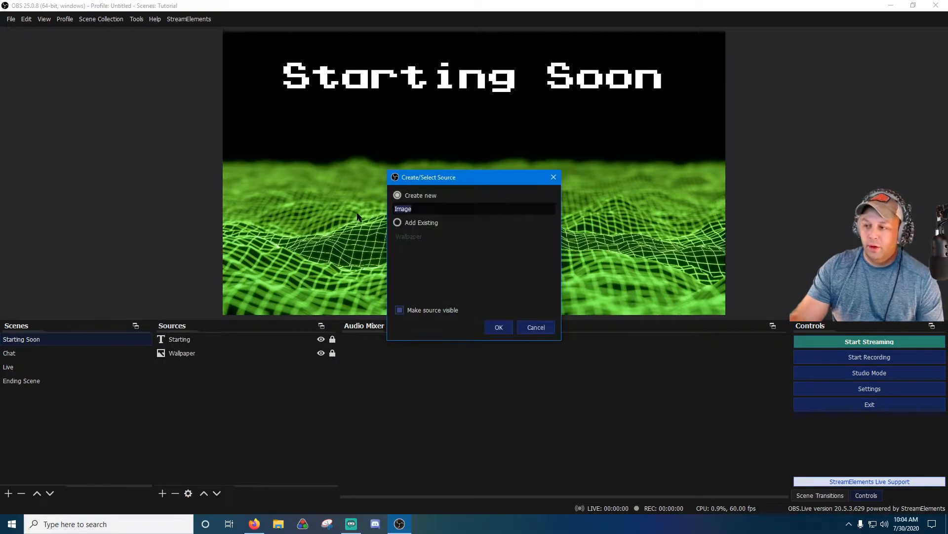
pyautogui.write('Logo')
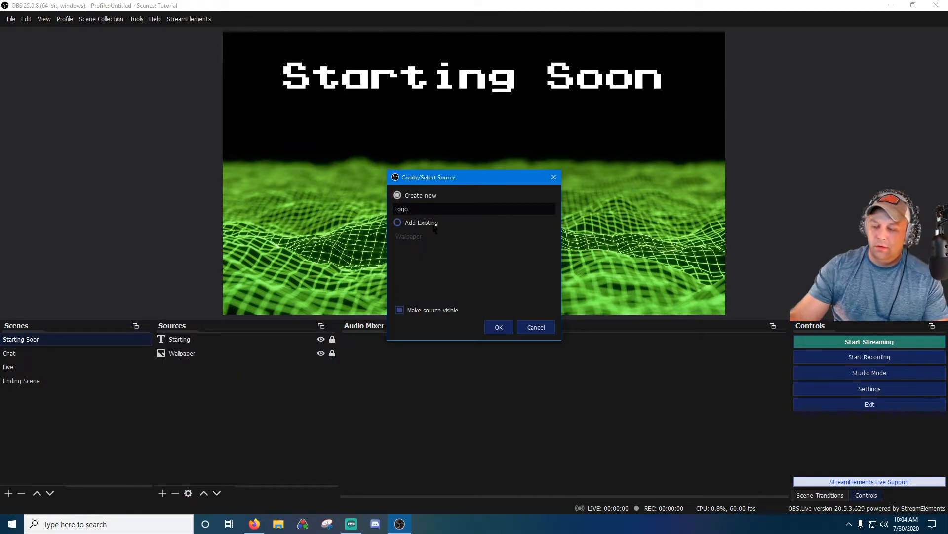
pyautogui.click(488, 328)
# Step: Use GAMING WITH GRUMPY.png from the New Logo and Stream Package folder as the Logo source's image and accept the properties
pyautogui.click(618, 321)
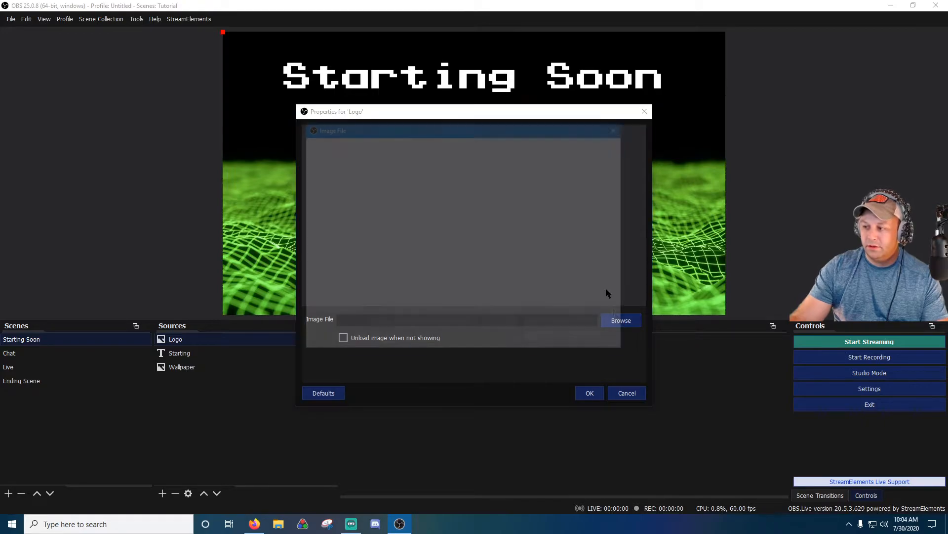
pyautogui.click(384, 144)
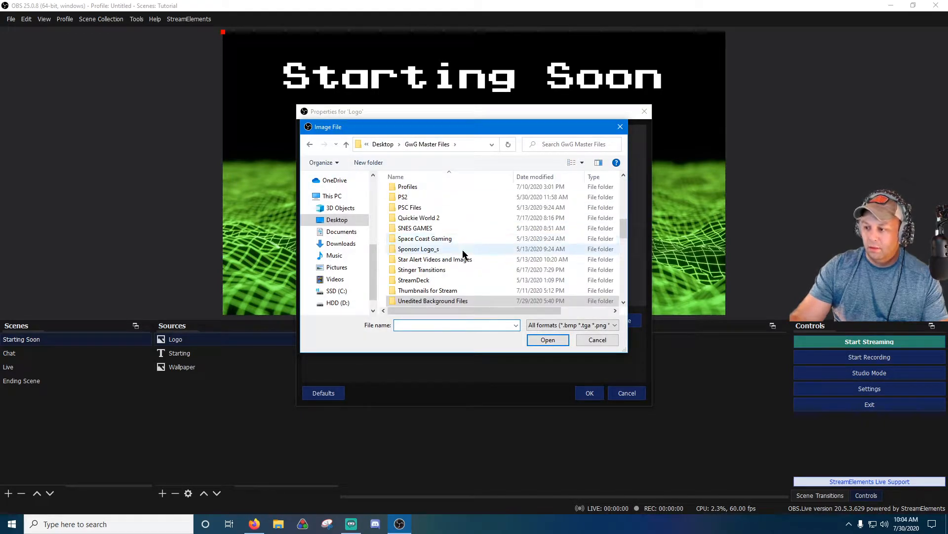
pyautogui.scroll(2, 455, 247)
pyautogui.scroll(-1, 451, 250)
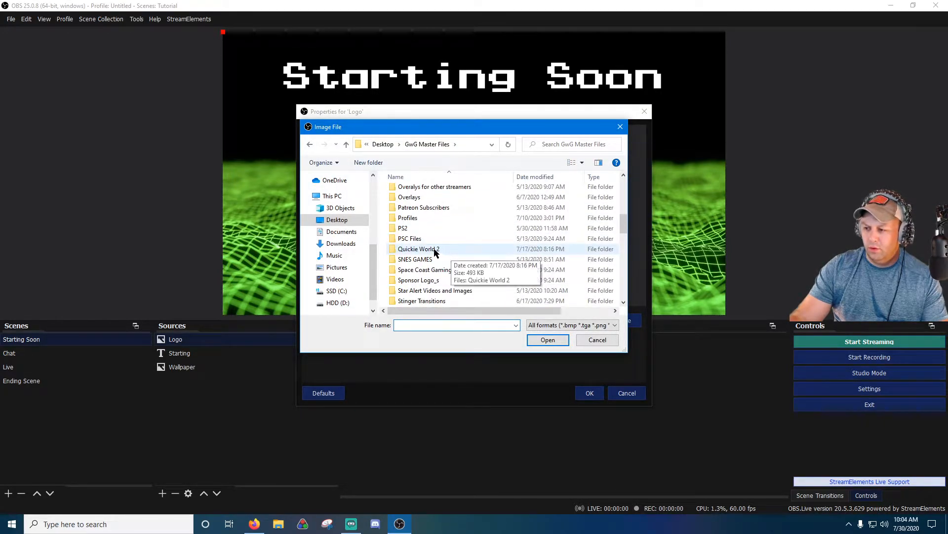
pyautogui.scroll(2, 435, 250)
pyautogui.scroll(1, 444, 198)
pyautogui.doubleClick(432, 211)
pyautogui.doubleClick(465, 203)
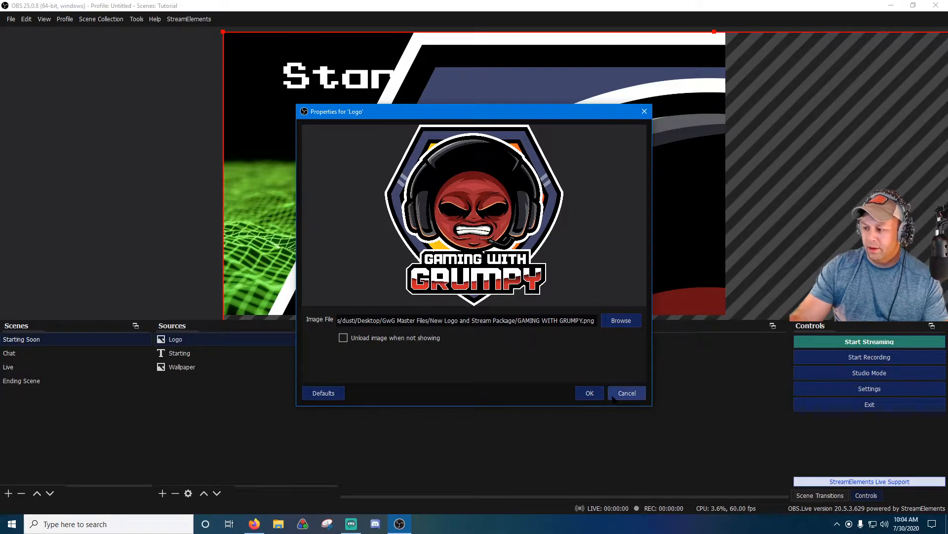
pyautogui.click(590, 392)
# Step: Fit the oversized Logo source to the screen
pyautogui.moveTo(223, 32); pyautogui.dragTo(423, 231)
pyautogui.moveTo(558, 253); pyautogui.dragTo(395, 125)
pyautogui.rightClick(190, 339)
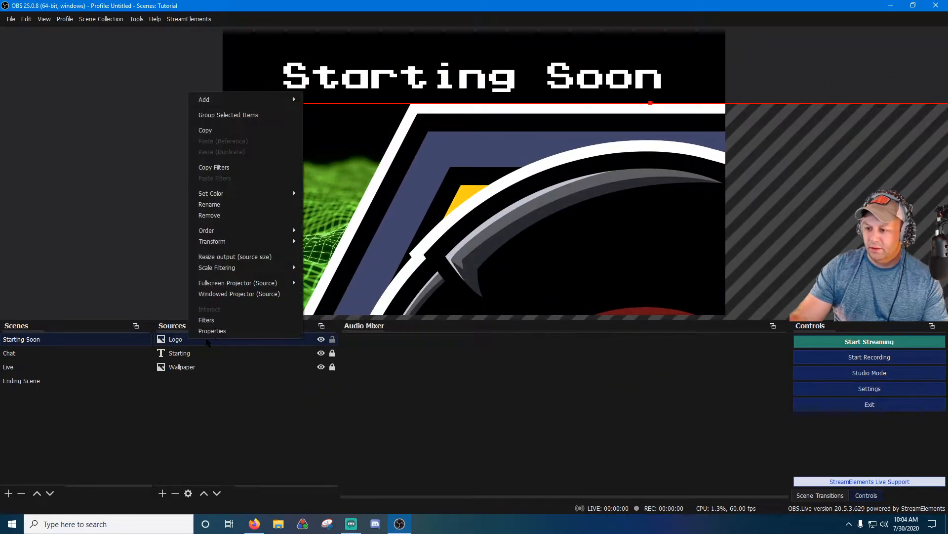
pyautogui.moveTo(258, 243)
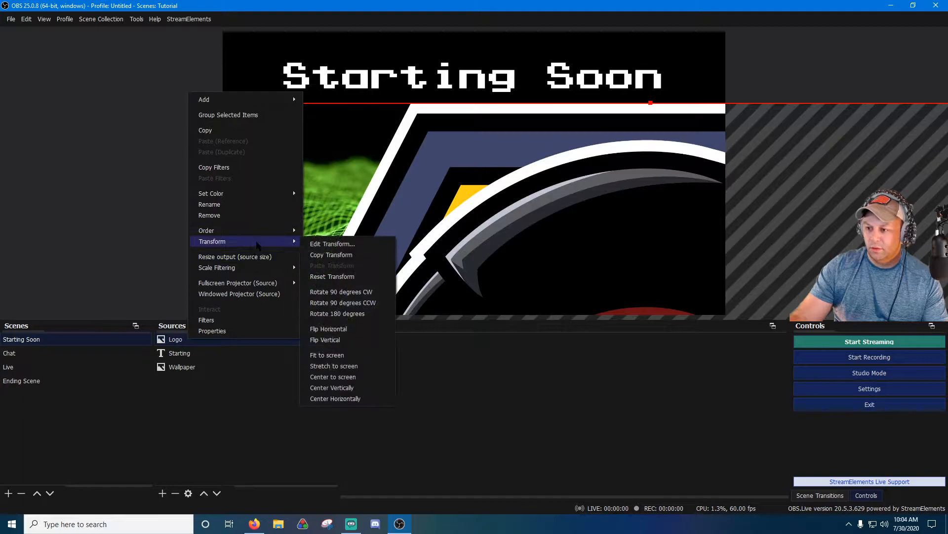
pyautogui.click(352, 356)
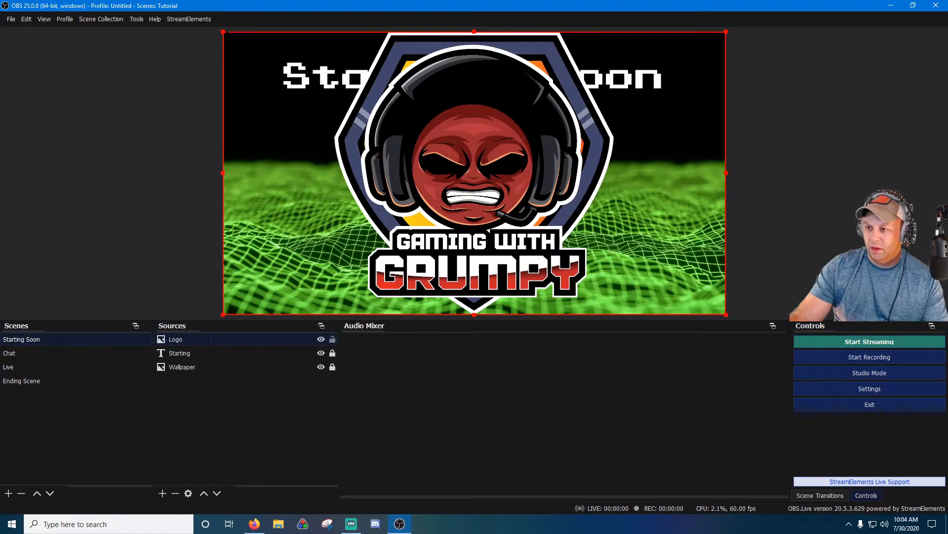
# Step: Shrink the logo into the lower-right corner of the canvas and lock the Logo source
pyautogui.moveTo(224, 33); pyautogui.dragTo(495, 226)
pyautogui.moveTo(520, 252); pyautogui.dragTo(629, 279)
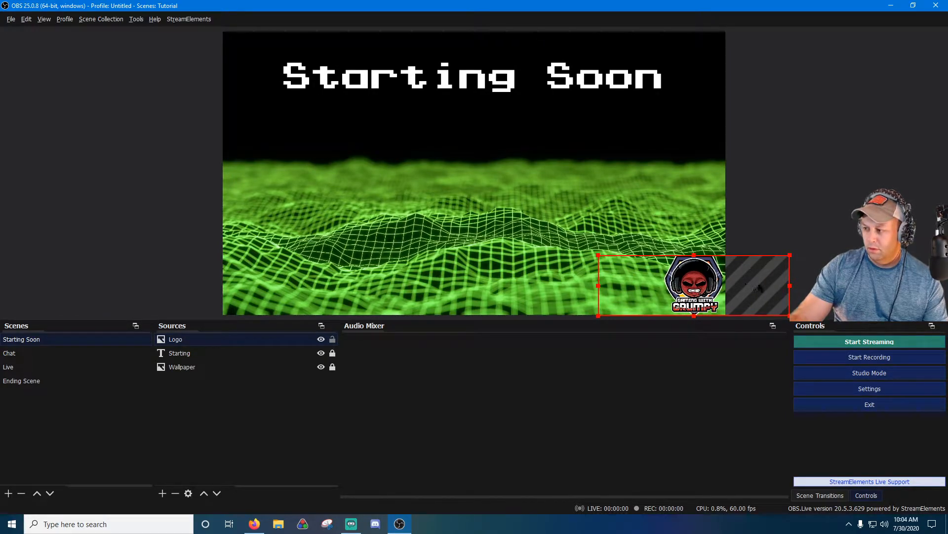
pyautogui.click(769, 159)
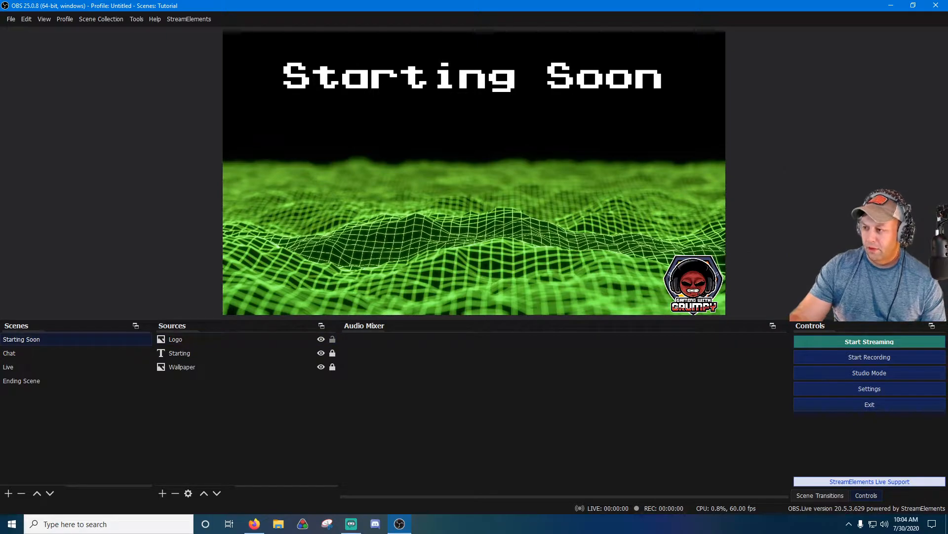
pyautogui.click(332, 339)
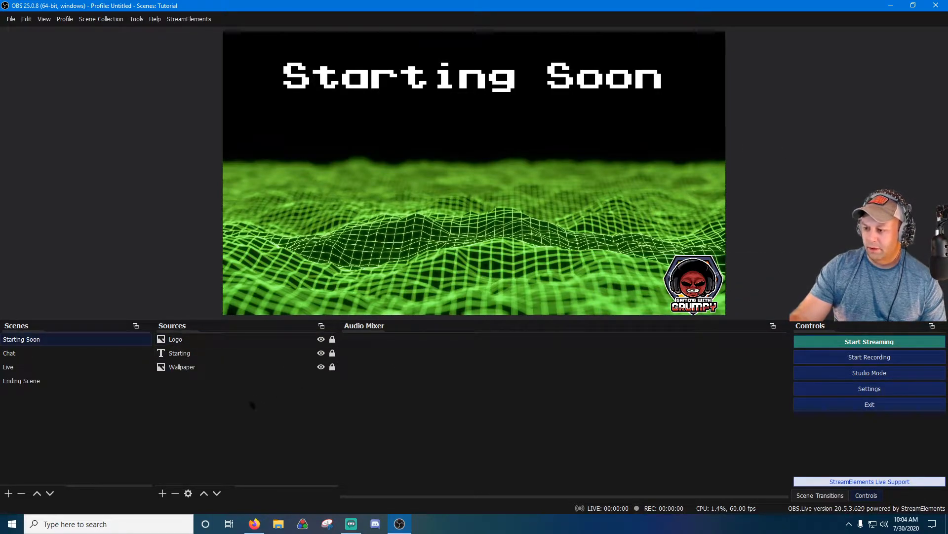
# Step: Add a new Image source named Gould to the Starting Soon scene
pyautogui.click(163, 494)
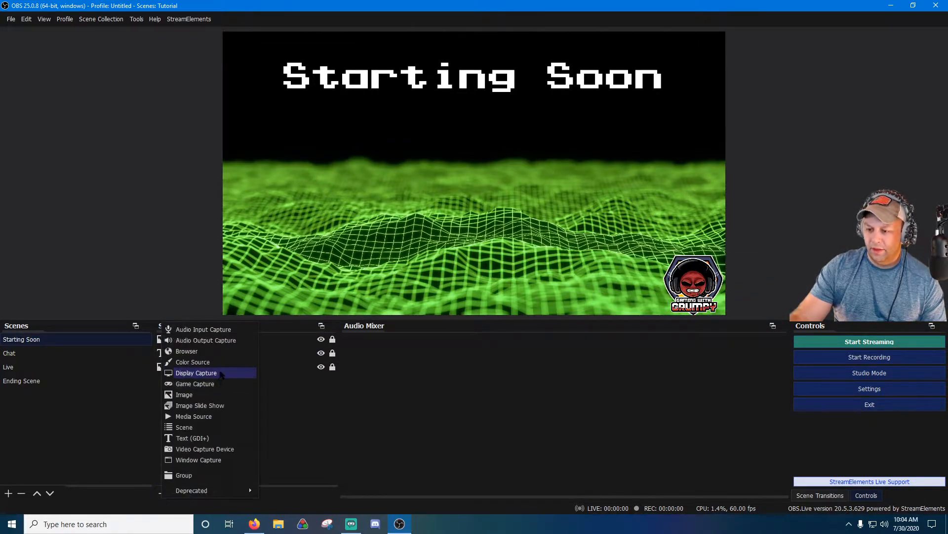
pyautogui.click(198, 394)
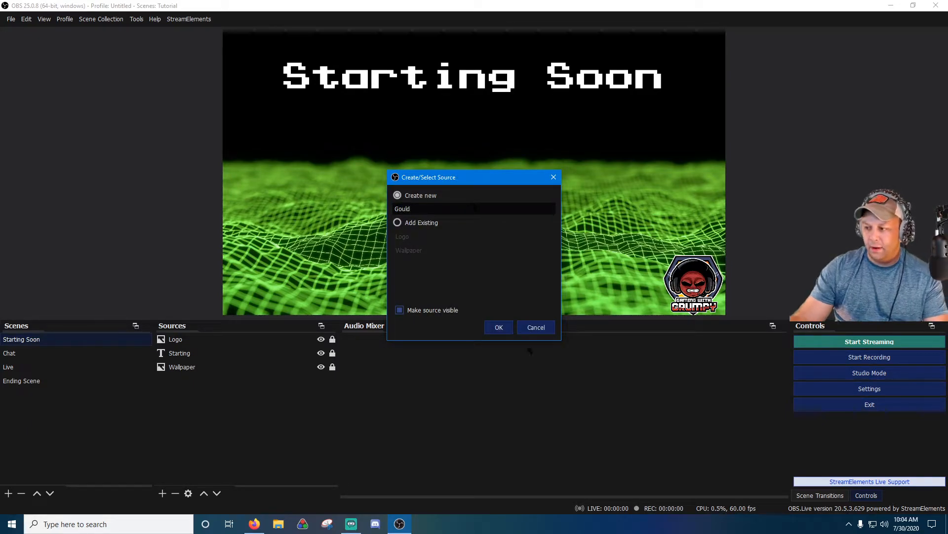
pyautogui.click(496, 328)
# Step: Use 157522817396197748.png from the Gould Gaming Logo_s folder as the Gould source's image and accept the properties
pyautogui.click(616, 321)
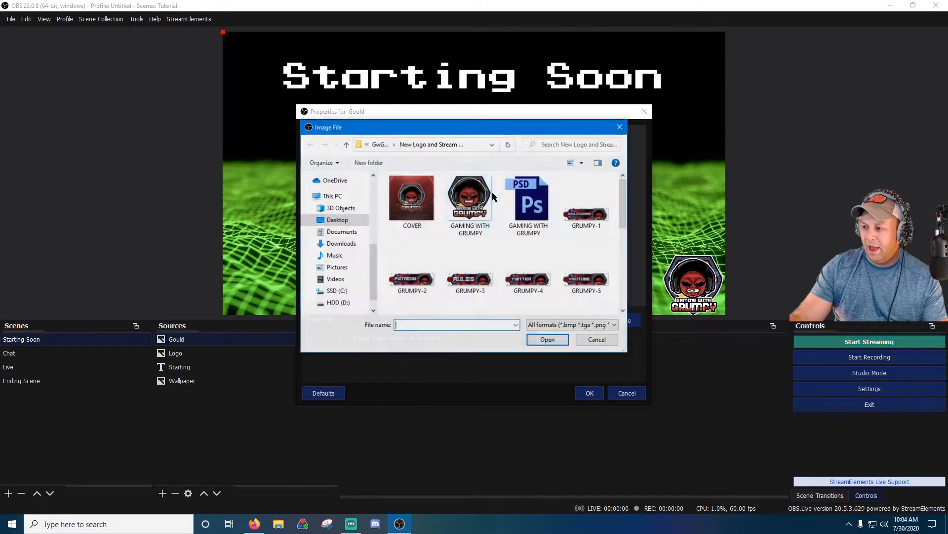
pyautogui.click(378, 144)
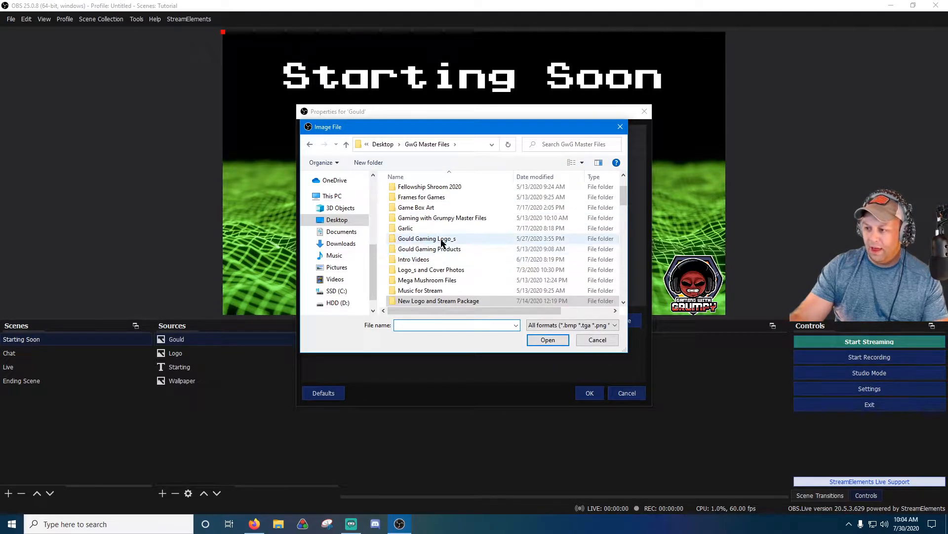
pyautogui.doubleClick(443, 247)
pyautogui.doubleClick(511, 284)
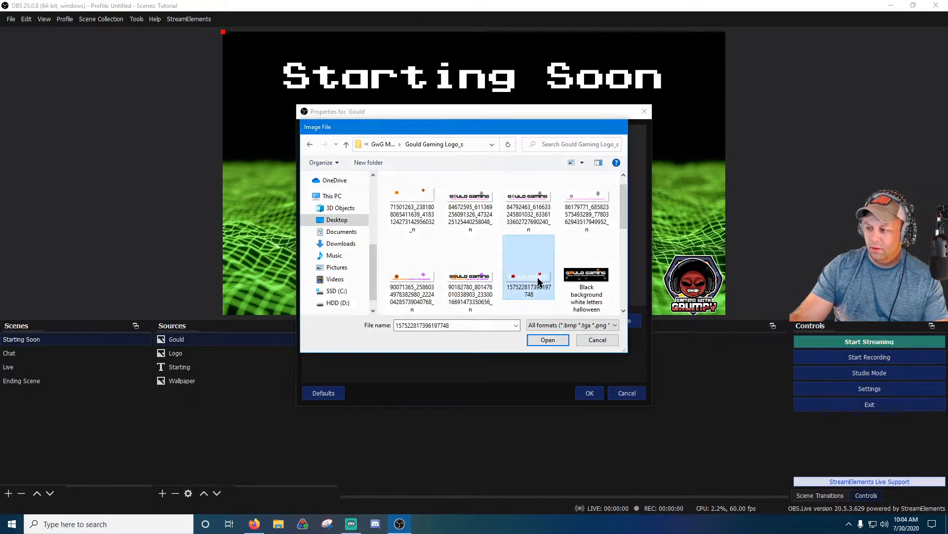
pyautogui.click(599, 393)
# Step: Shrink the Gould Gaming logo and place it in the lower-left corner of the canvas
pyautogui.moveTo(631, 121); pyautogui.dragTo(437, 78)
pyautogui.moveTo(347, 73); pyautogui.dragTo(349, 308)
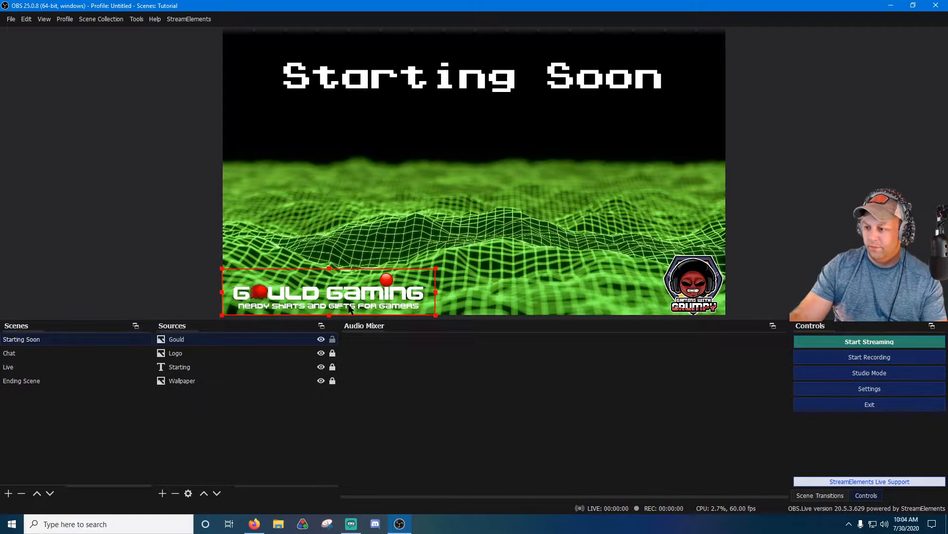
# Step: Open the Gould source's image selection and look through the Desktop folder for other pictures
pyautogui.rightClick(233, 339)
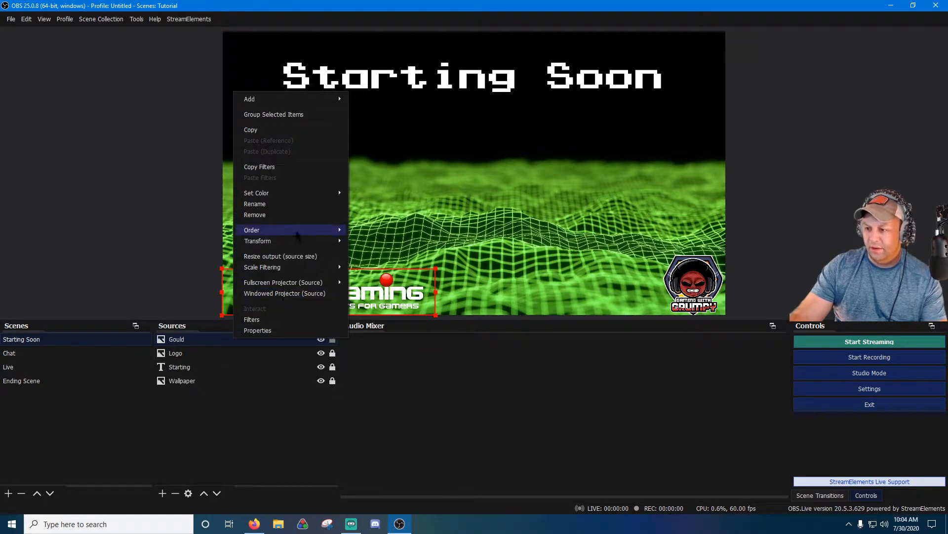
pyautogui.click(313, 330)
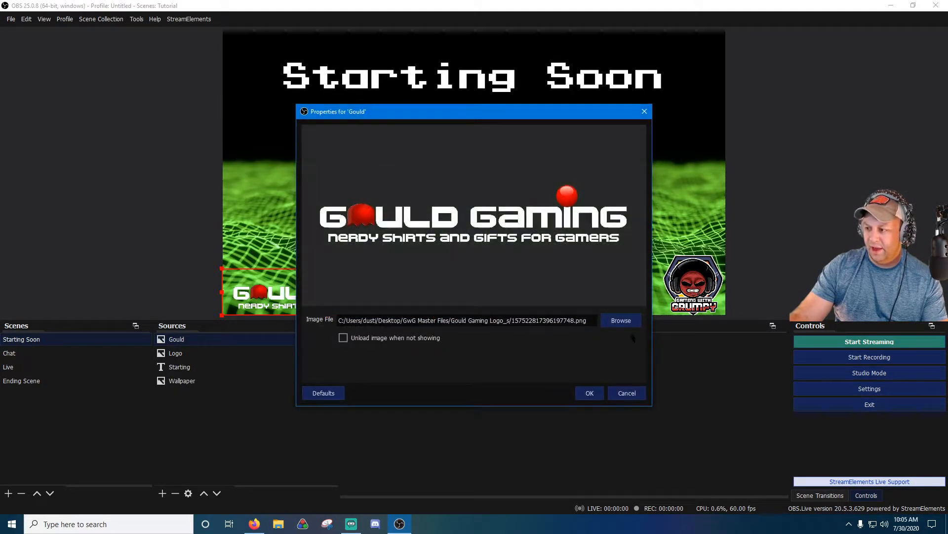
pyautogui.click(618, 319)
pyautogui.scroll(5, 487, 262)
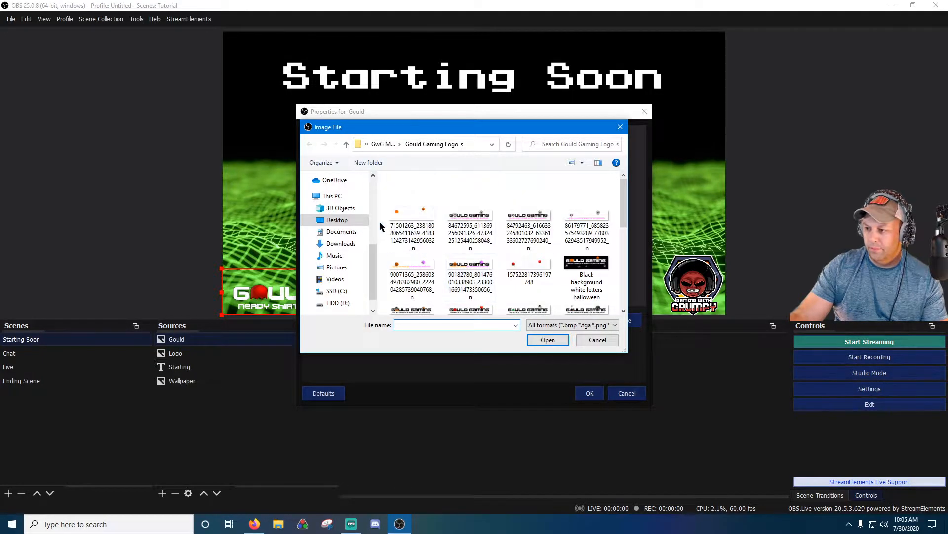
pyautogui.click(337, 219)
pyautogui.scroll(-2, 504, 203)
pyautogui.scroll(-2, 504, 208)
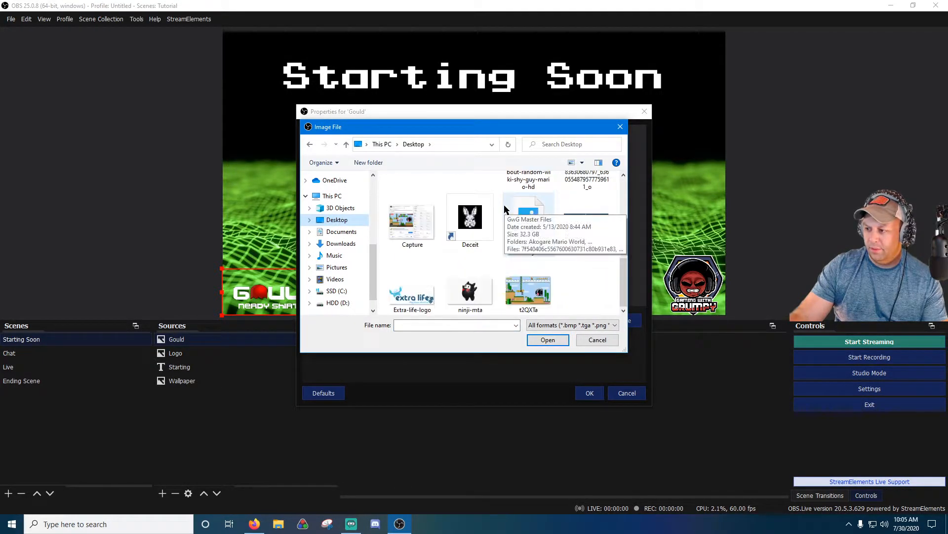
pyautogui.scroll(3, 562, 245)
pyautogui.scroll(3, 562, 245)
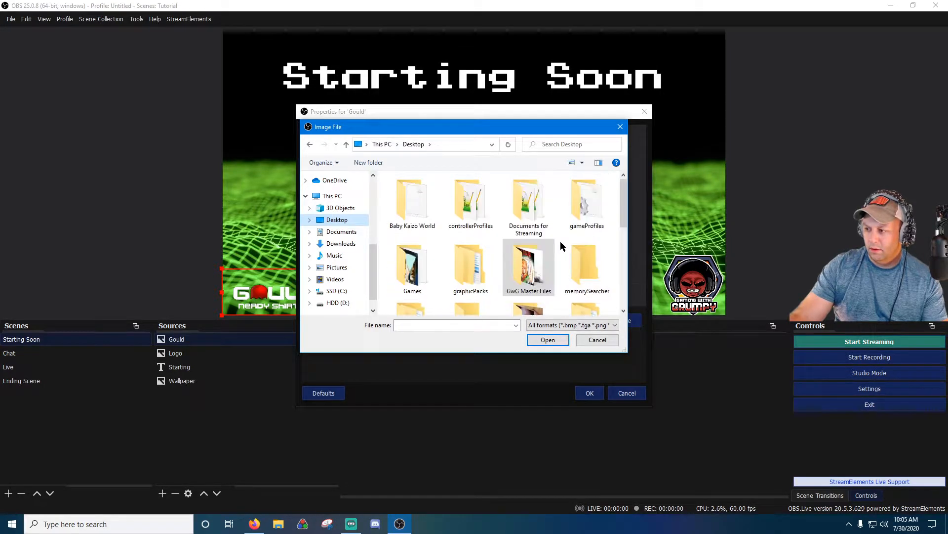
# Step: Examine the images and subfolders in GwG Master Files, and close the Gould source's properties without choosing another file
pyautogui.doubleClick(545, 262)
pyautogui.scroll(-15, 503, 221)
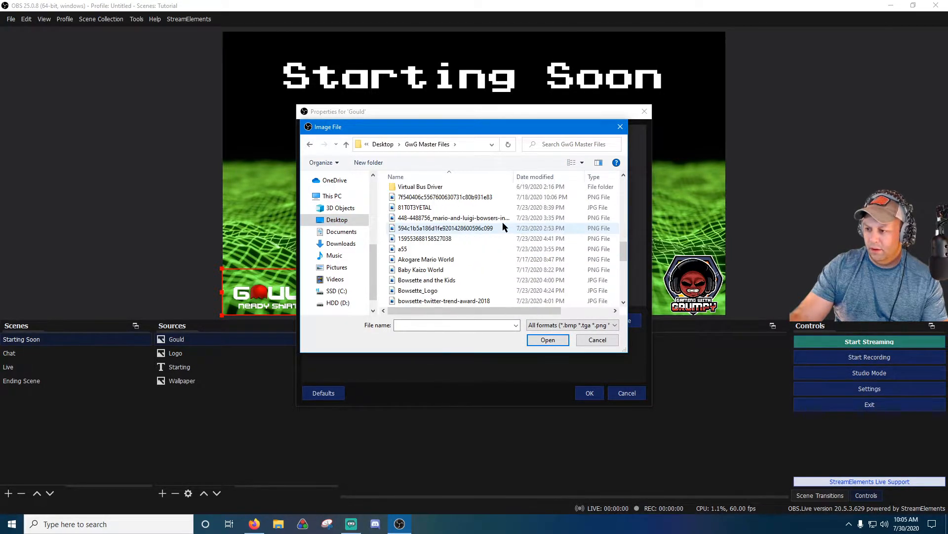
pyautogui.scroll(-2, 503, 223)
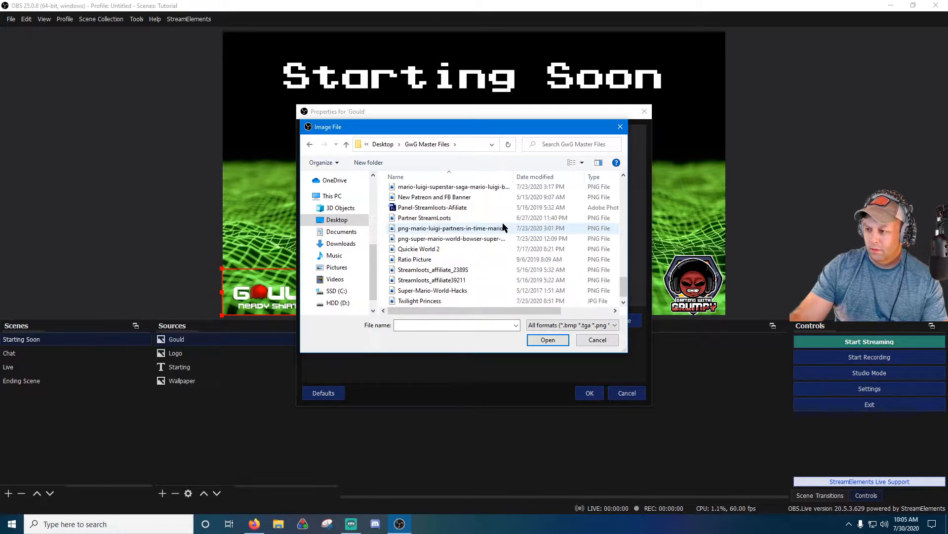
pyautogui.scroll(4, 454, 272)
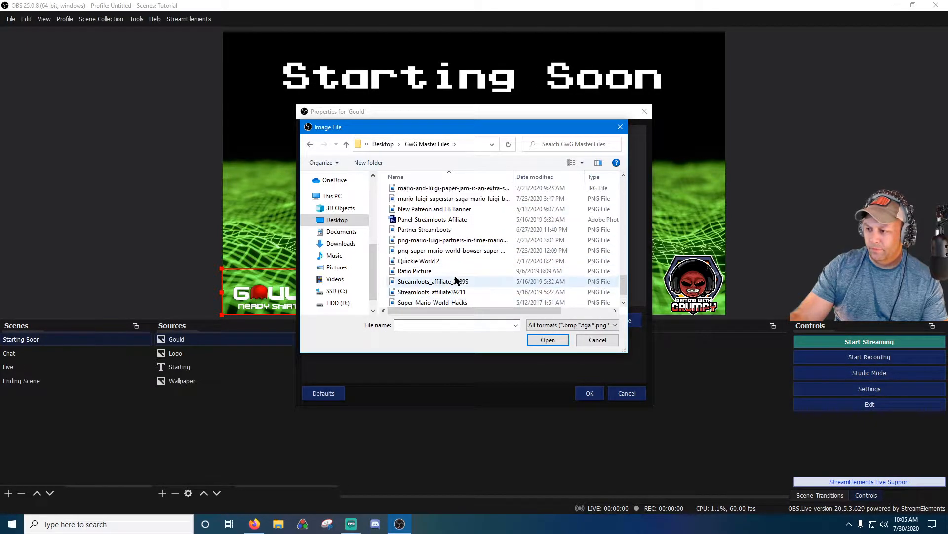
pyautogui.scroll(3, 455, 279)
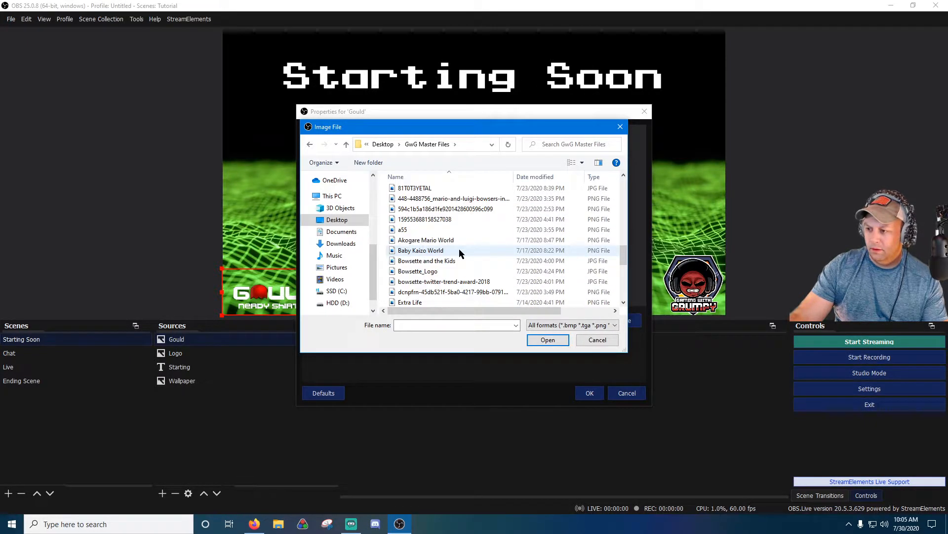
pyautogui.scroll(1, 456, 260)
pyautogui.scroll(-2, 455, 248)
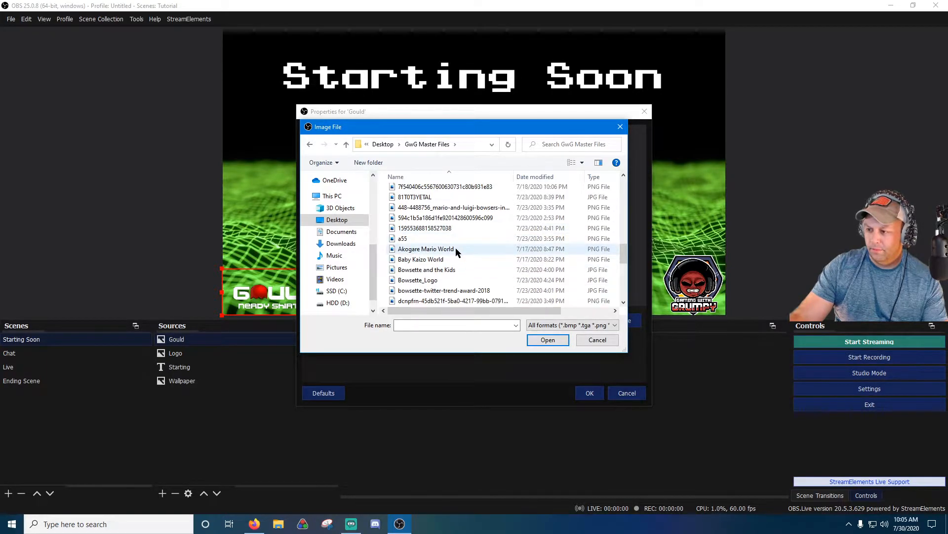
pyautogui.scroll(4, 458, 251)
pyautogui.scroll(6, 457, 266)
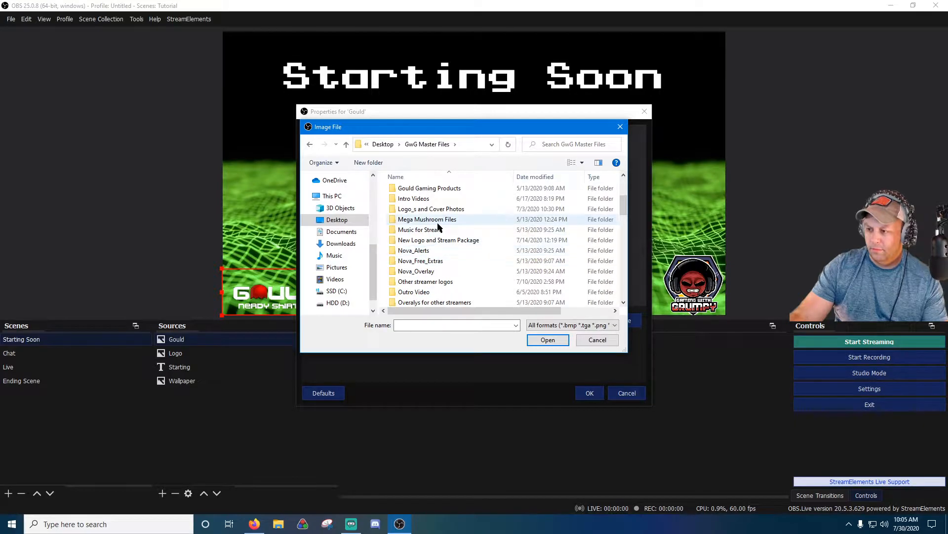
pyautogui.click(598, 339)
pyautogui.click(591, 394)
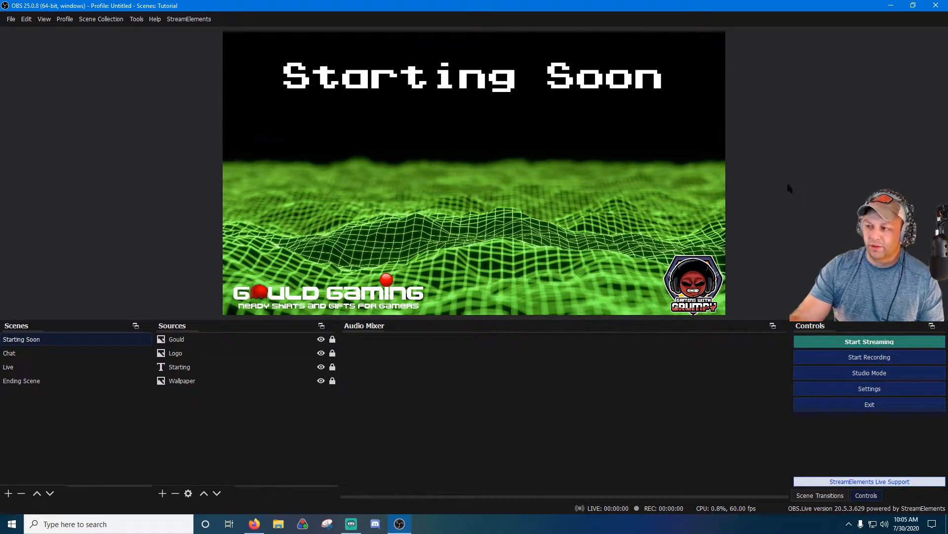
pyautogui.click(162, 493)
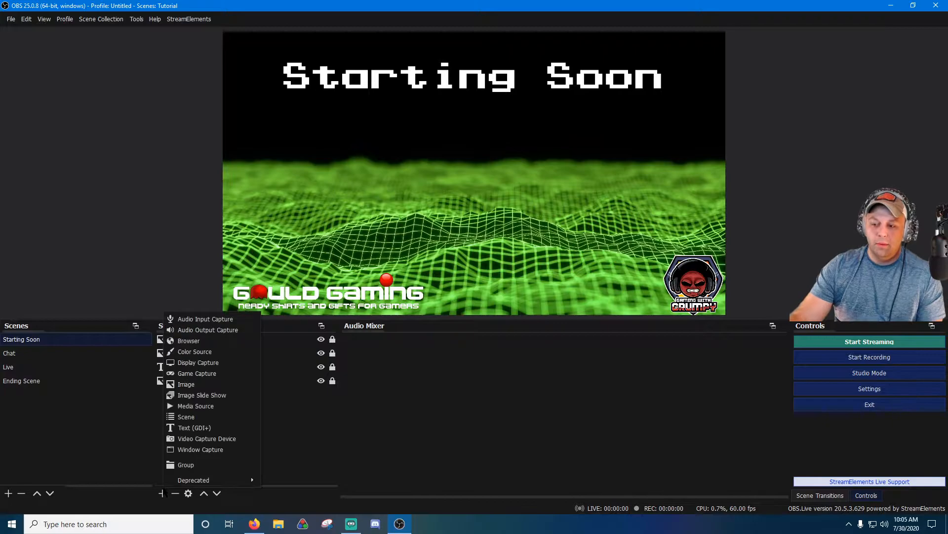
pyautogui.click(291, 438)
# Step: Add a Color Source under its default name to the Starting Soon scene and try red as its color
pyautogui.click(161, 493)
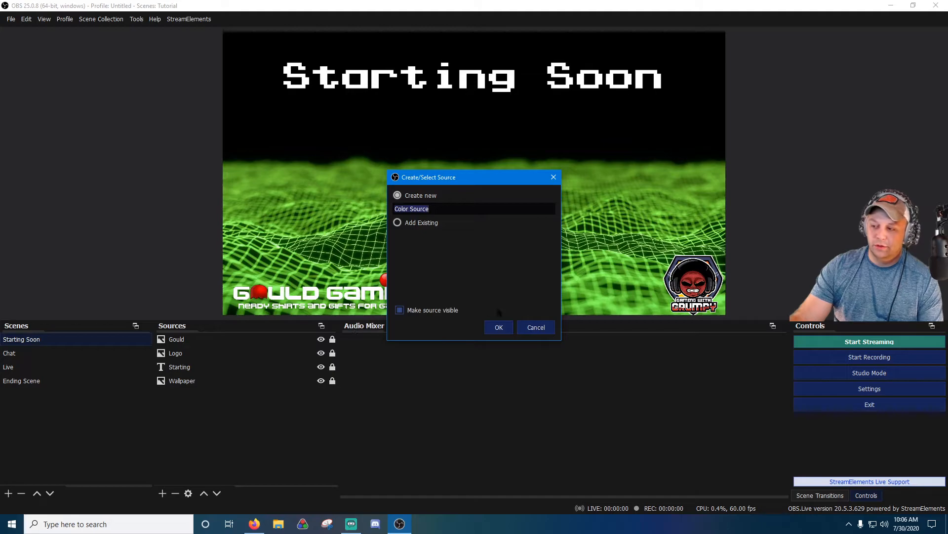
pyautogui.press('Return')
pyautogui.click(637, 318)
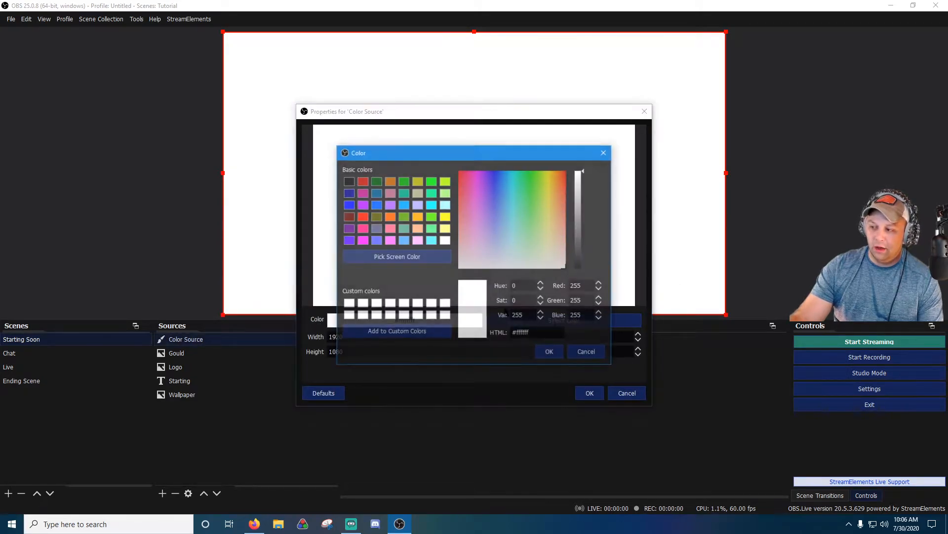
pyautogui.moveTo(483, 201); pyautogui.dragTo(653, 125)
pyautogui.click(551, 353)
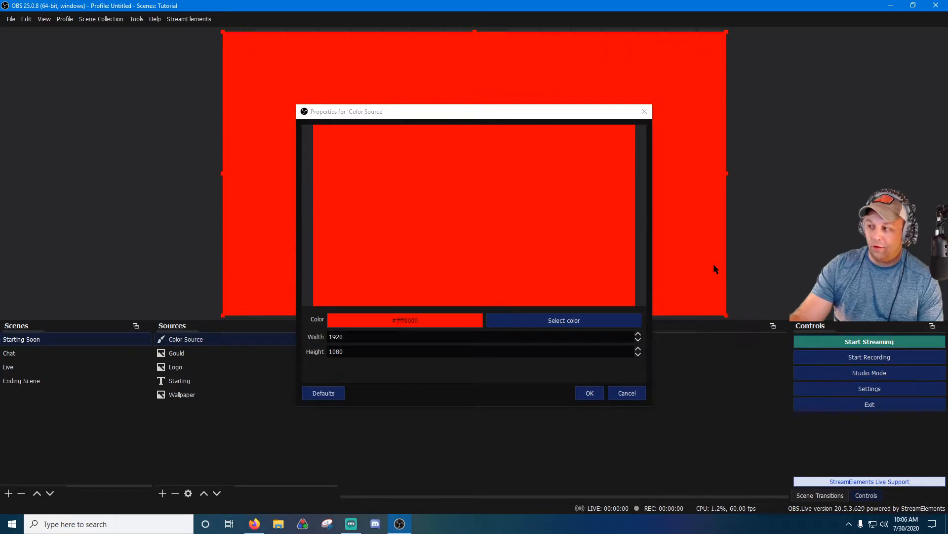
pyautogui.click(627, 393)
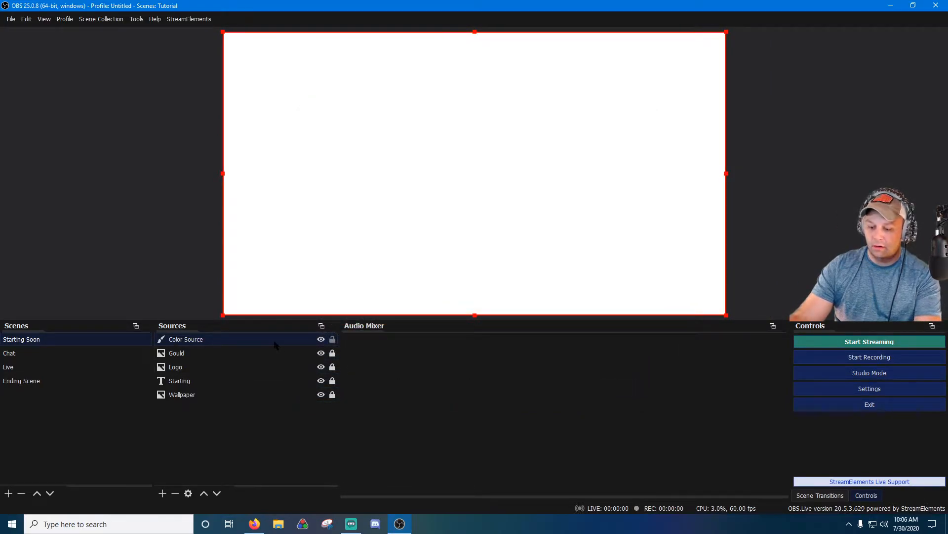
# Step: Remove the Color Source from the Starting Soon scene
pyautogui.press('Delete')
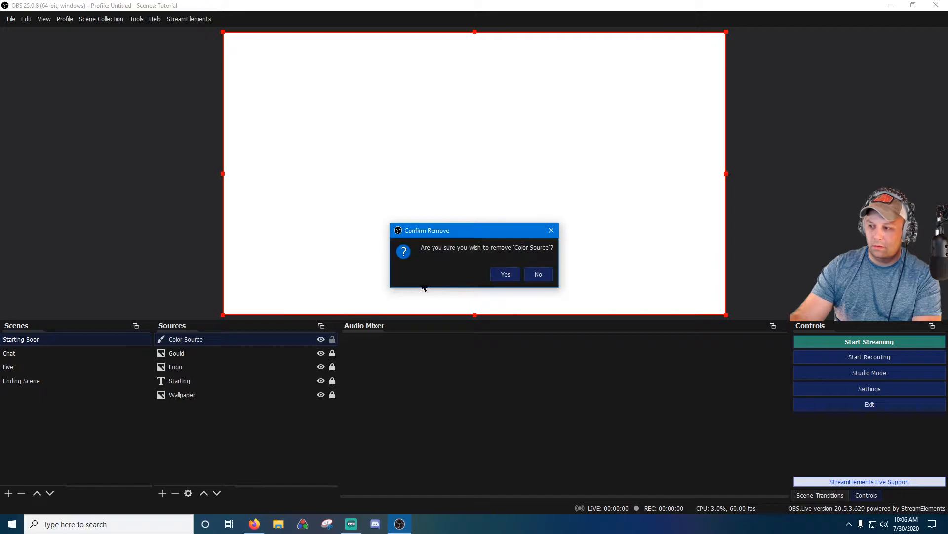
pyautogui.click(506, 275)
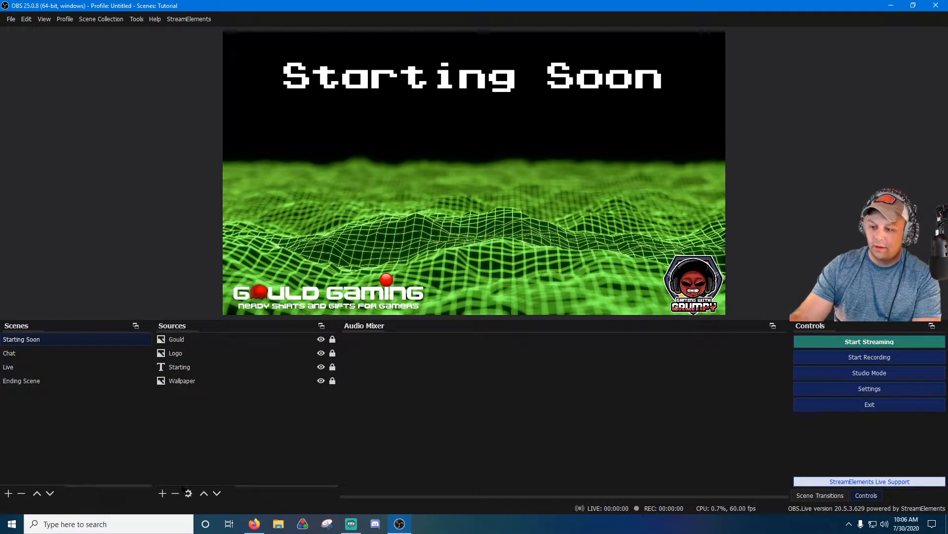
# Step: Add a Display Capture source of Display 1 with its default settings to the Starting Soon scene
pyautogui.click(163, 493)
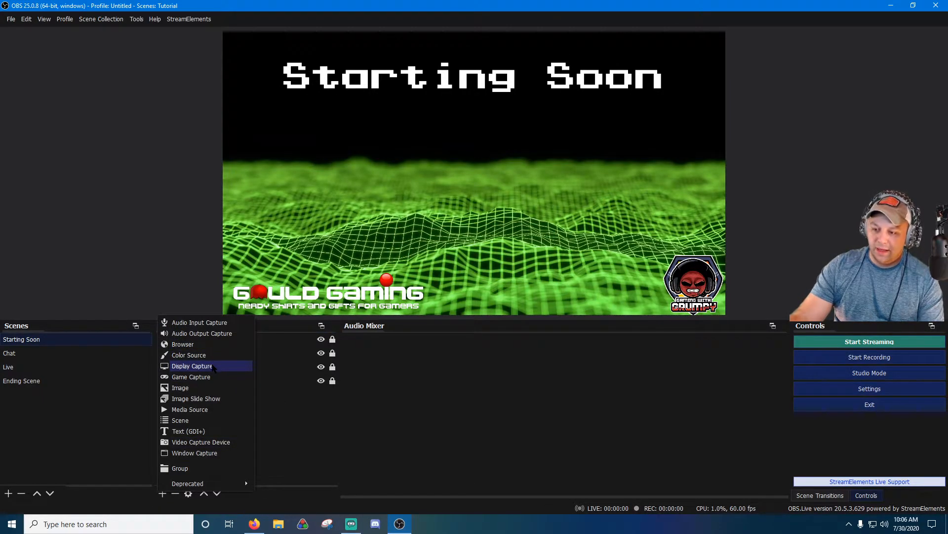
pyautogui.click(197, 366)
pyautogui.click(499, 328)
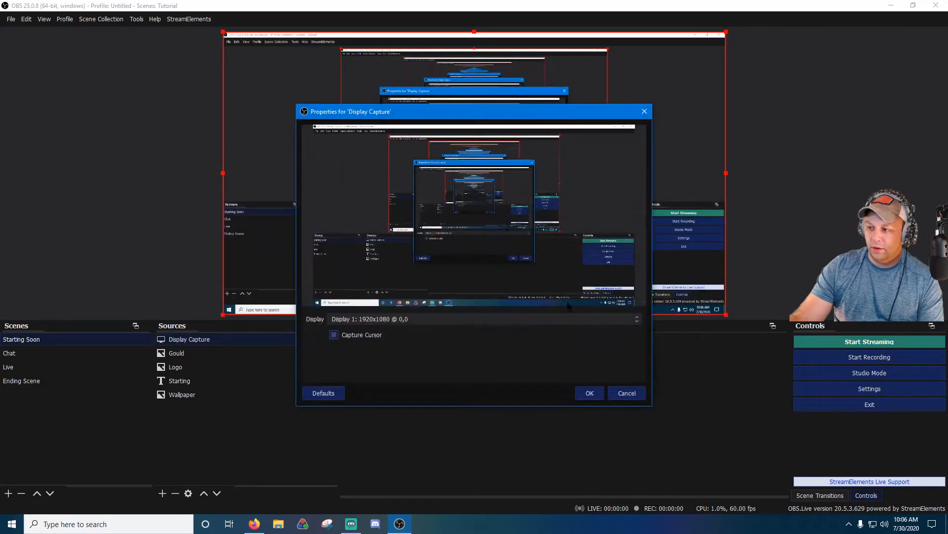
pyautogui.click(587, 392)
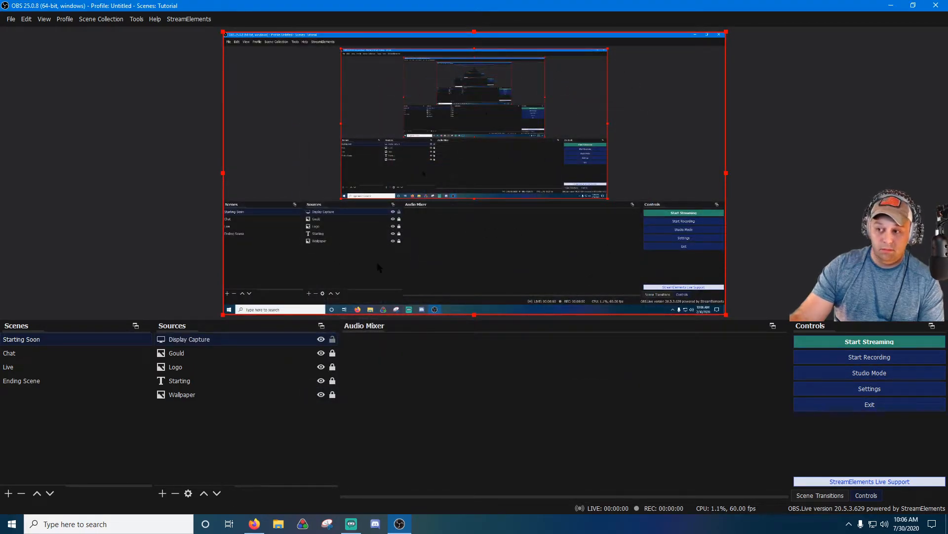
# Step: Hide the Display Capture source and remove it from the scene
pyautogui.click(321, 339)
pyautogui.press('Delete')
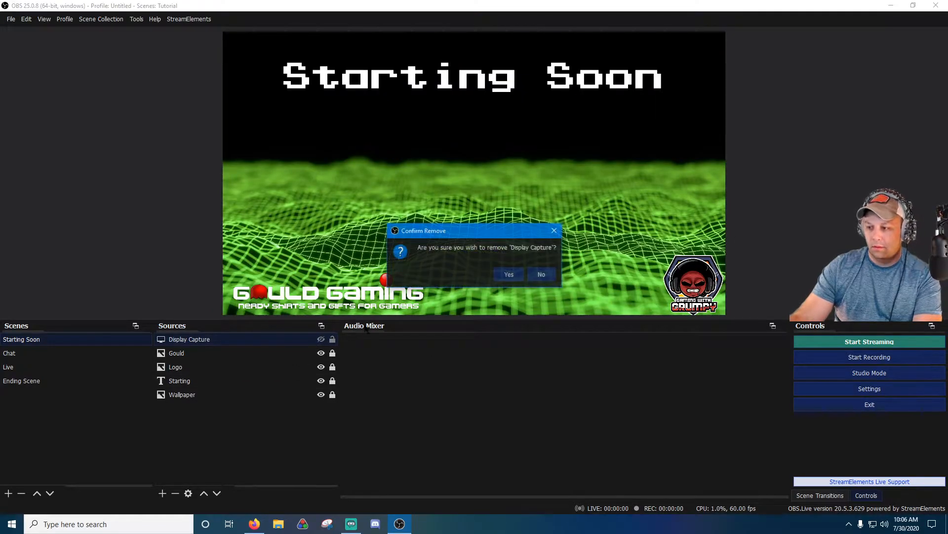
pyautogui.click(509, 274)
# Step: Add a new Image Slide Show source under its default name to the Starting Soon scene
pyautogui.click(163, 494)
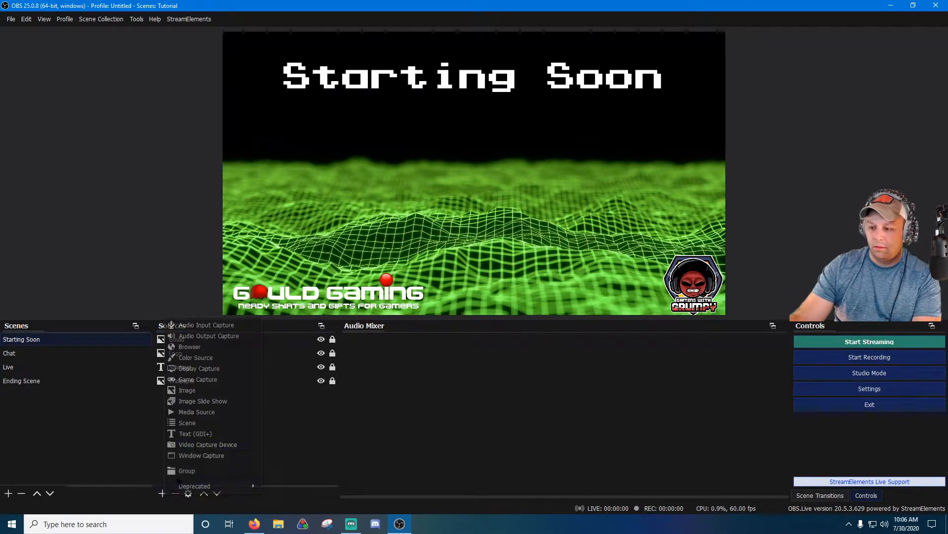
pyautogui.click(217, 400)
pyautogui.click(497, 327)
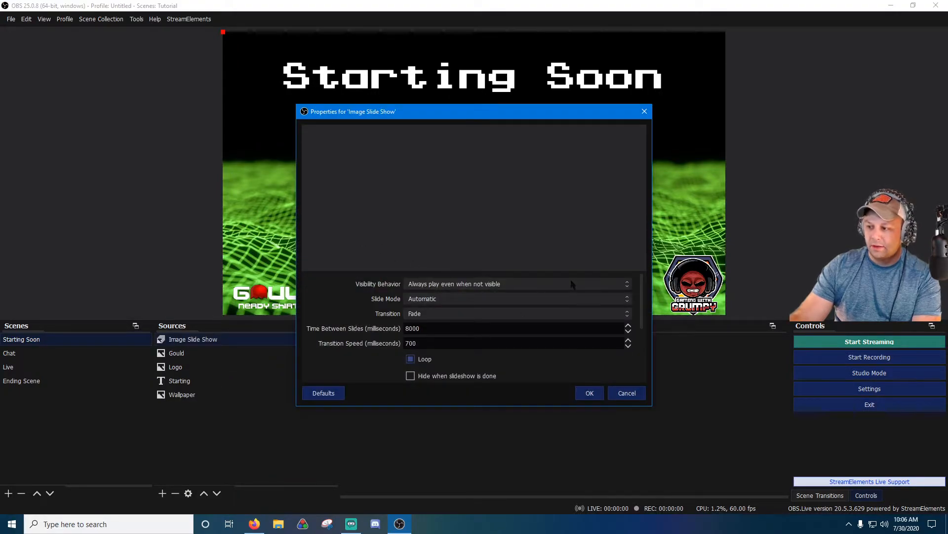
# Step: Add a directory from within the Overalys for other streamers folder to the slide show's image files and accept the properties
pyautogui.scroll(-3, 505, 317)
pyautogui.scroll(3, 524, 319)
pyautogui.scroll(-3, 549, 320)
pyautogui.click(627, 317)
pyautogui.click(654, 337)
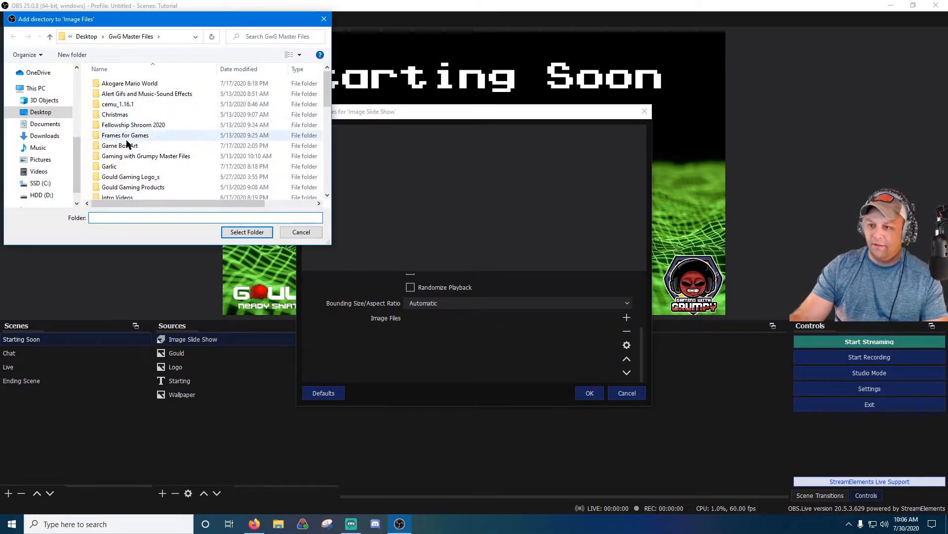
pyautogui.scroll(-2, 134, 157)
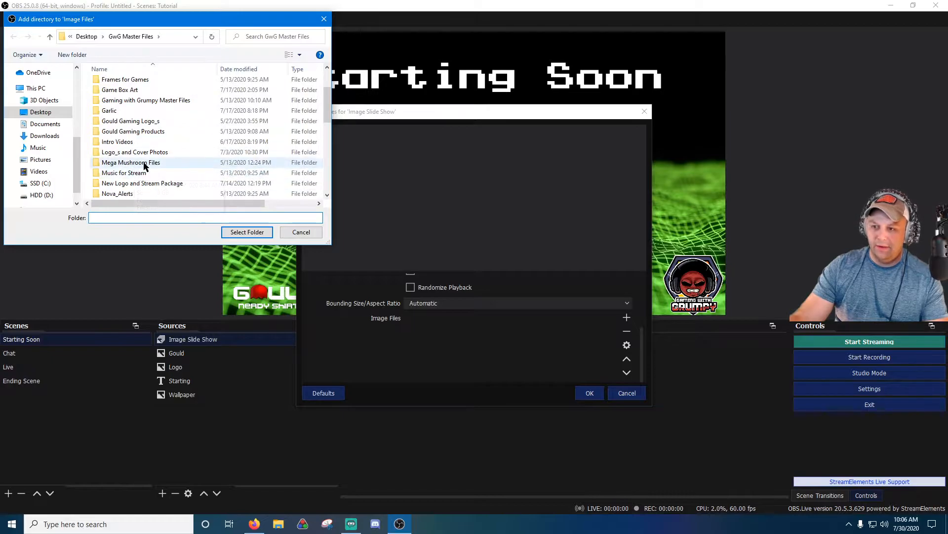
pyautogui.scroll(-3, 144, 168)
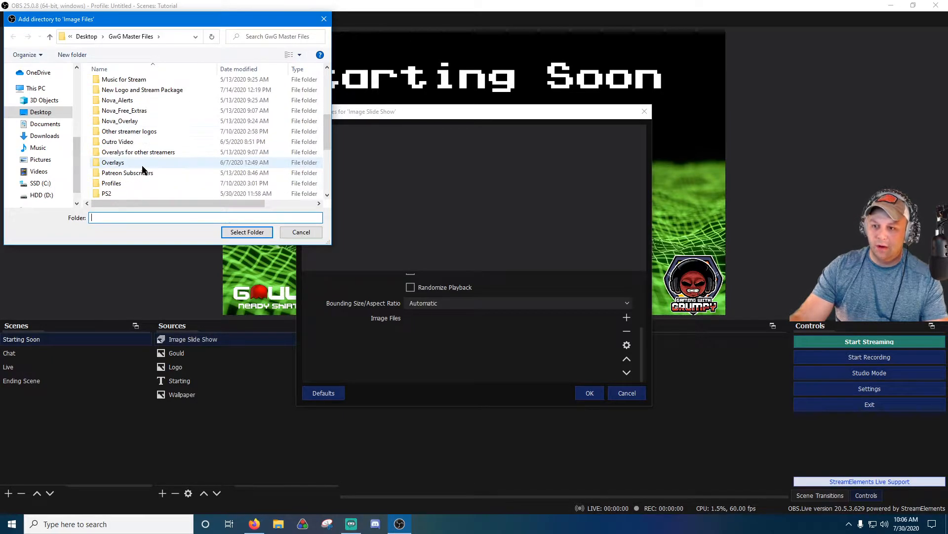
pyautogui.doubleClick(138, 151)
pyautogui.click(137, 87)
pyautogui.doubleClick(137, 87)
pyautogui.click(247, 232)
pyautogui.click(590, 393)
# Step: Shrink the slide show and place it along the canvas's lower edge between the two logos, and deselect it
pyautogui.moveTo(334, 39); pyautogui.dragTo(562, 142)
pyautogui.moveTo(499, 162); pyautogui.dragTo(609, 310)
pyautogui.click(778, 239)
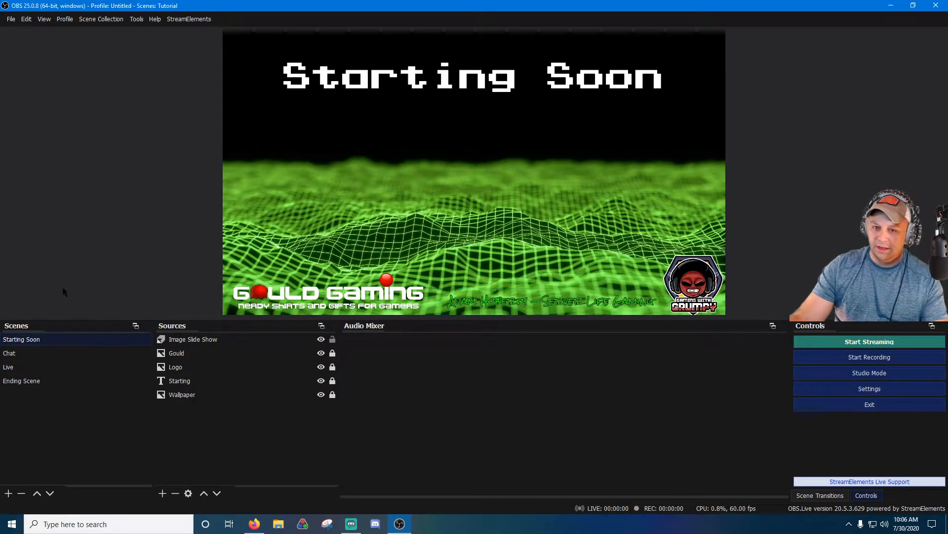
# Step: Enlarge the preview area, move the slide show above the Starting Soon title, centre it horizontally and lock it
pyautogui.moveTo(490, 320); pyautogui.dragTo(489, 380)
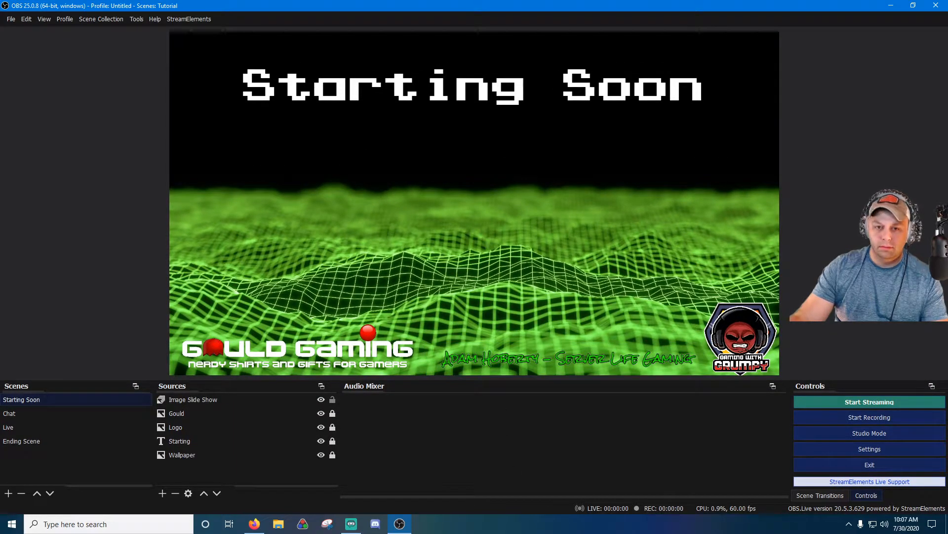
pyautogui.moveTo(657, 357); pyautogui.dragTo(561, 146)
pyautogui.click(807, 158)
pyautogui.moveTo(494, 148); pyautogui.dragTo(533, 59)
pyautogui.rightClick(234, 406)
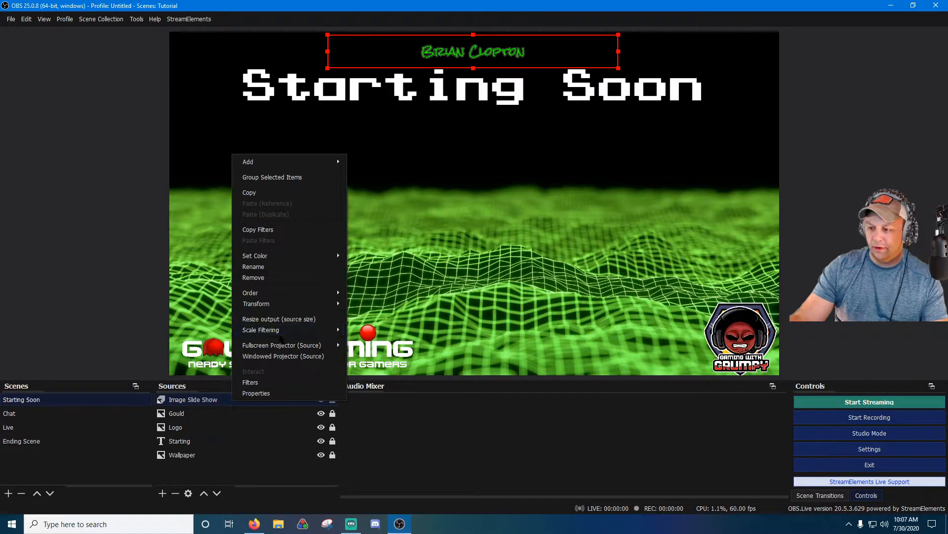
pyautogui.moveTo(276, 303)
pyautogui.click(379, 461)
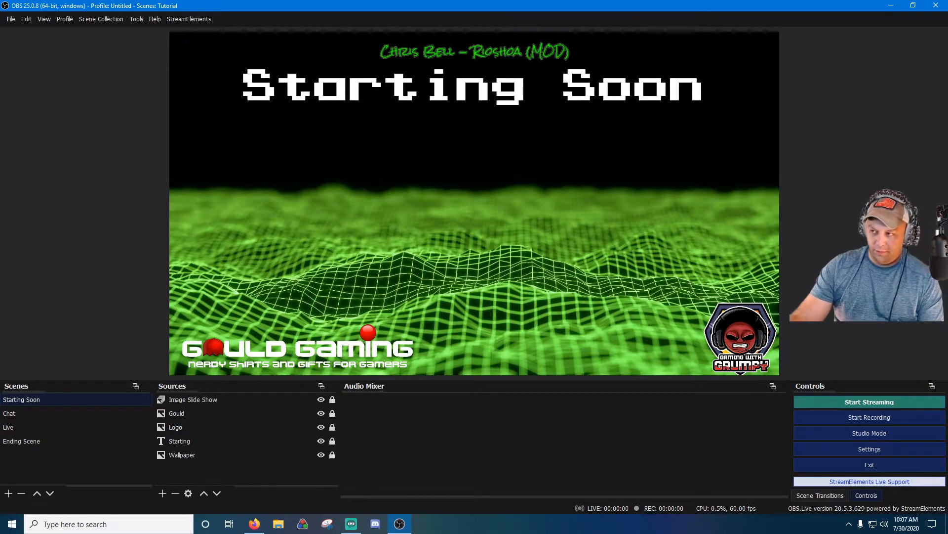
# Step: Add a new Media Source named Music to the Starting Soon scene
pyautogui.click(162, 493)
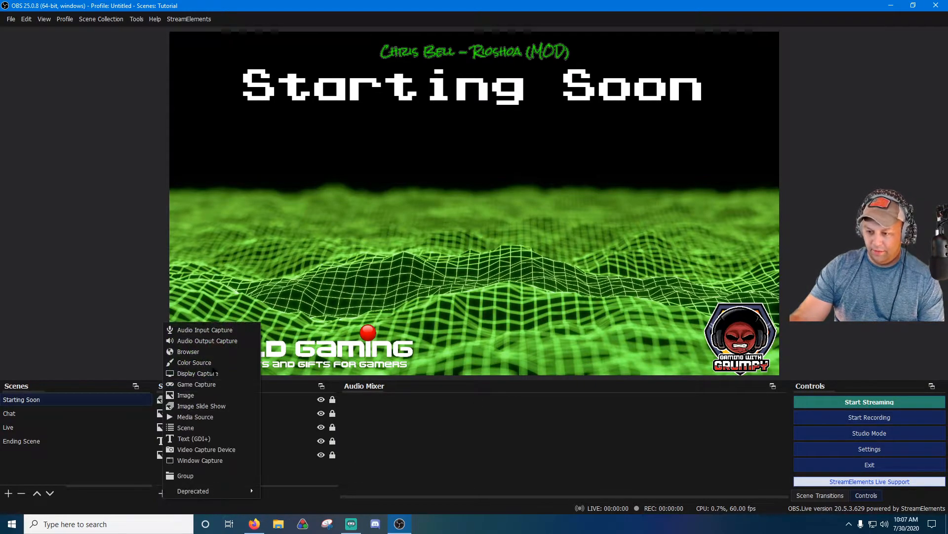
pyautogui.click(218, 417)
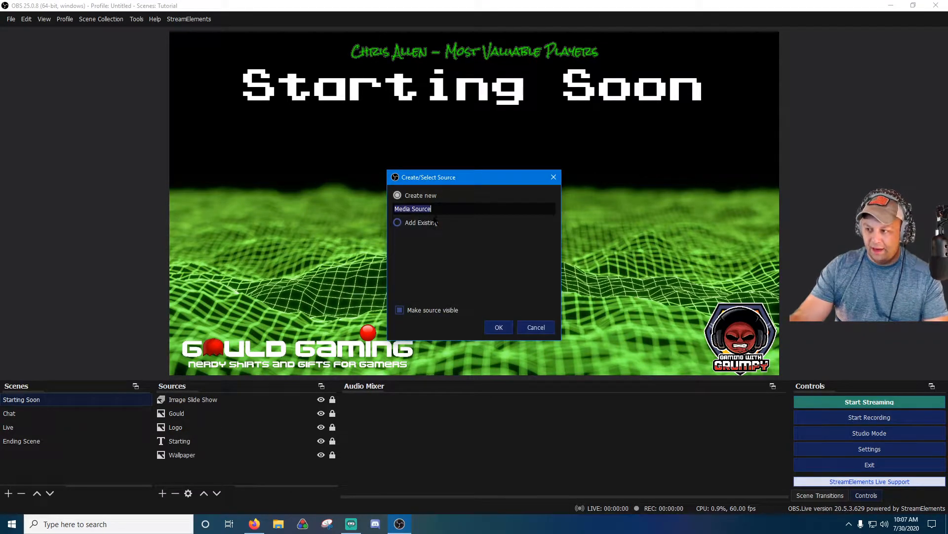
pyautogui.write('M<u')
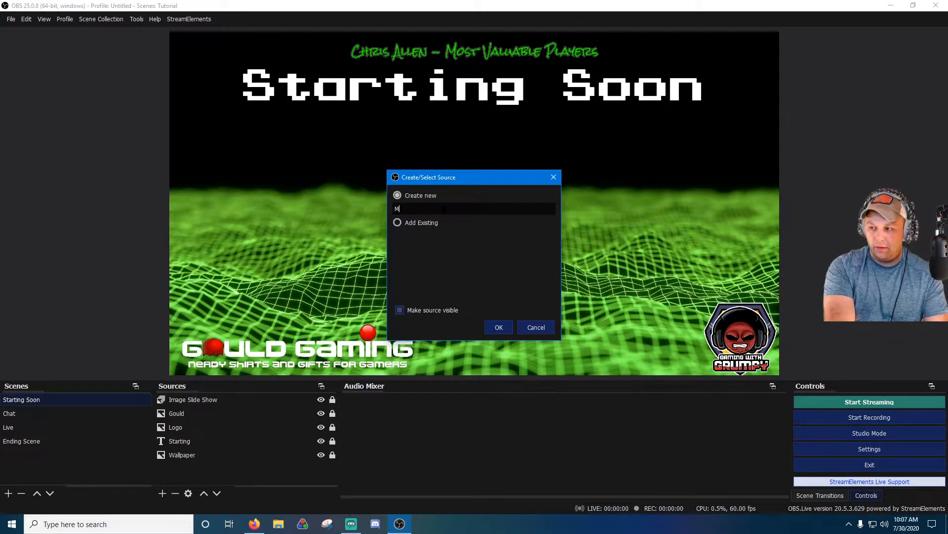
pyautogui.press('Return')
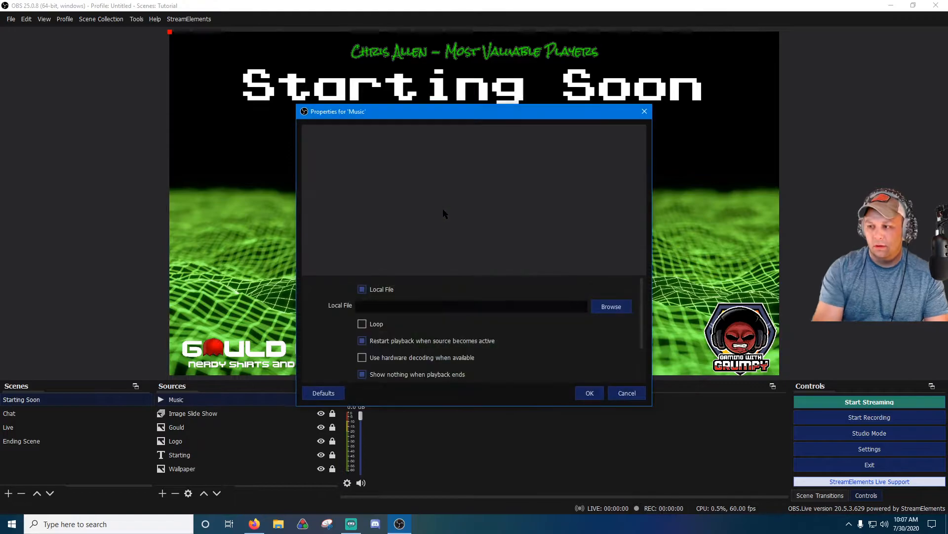
# Step: Load track 12 of The Sprite Album from the Music for Stream folder as the source's local file and accept the properties
pyautogui.click(610, 307)
pyautogui.click(396, 145)
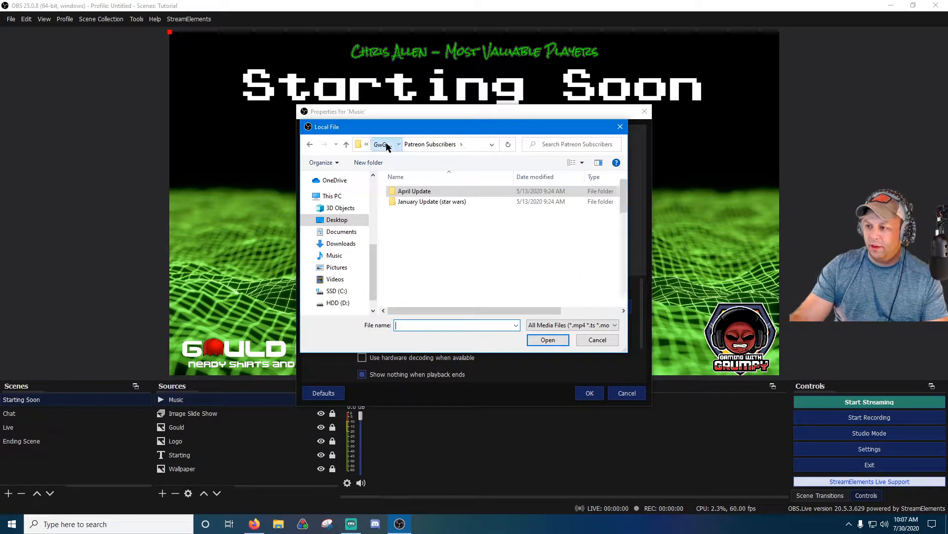
pyautogui.click(382, 145)
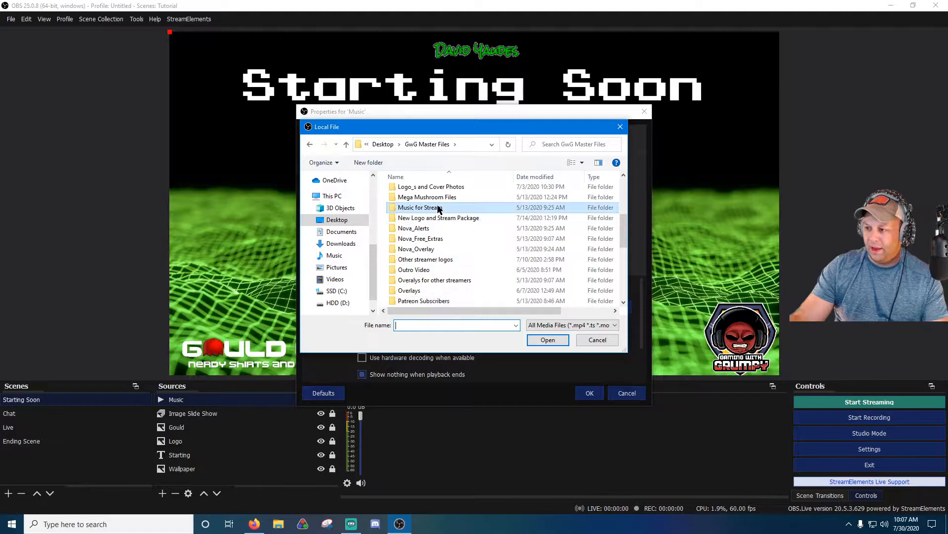
pyautogui.doubleClick(420, 207)
pyautogui.doubleClick(443, 243)
pyautogui.scroll(-1, 489, 252)
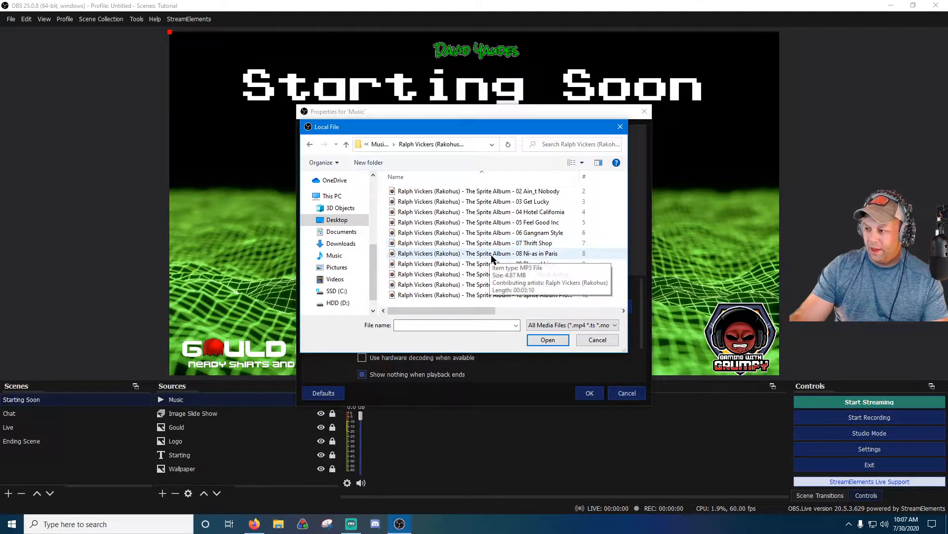
pyautogui.doubleClick(528, 294)
pyautogui.click(590, 393)
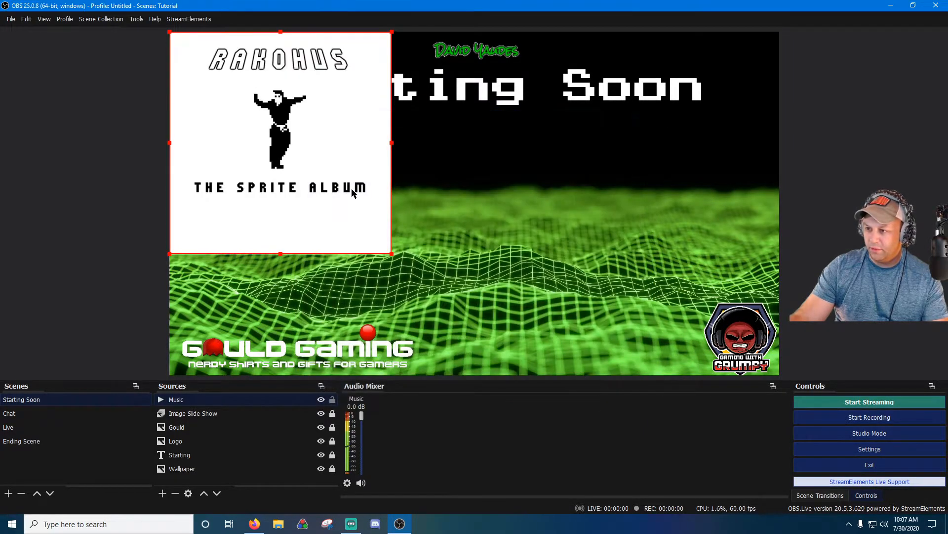
# Step: Move the Music source beneath Wallpaper in the source order to hide its album art, and lock it
pyautogui.click(845, 134)
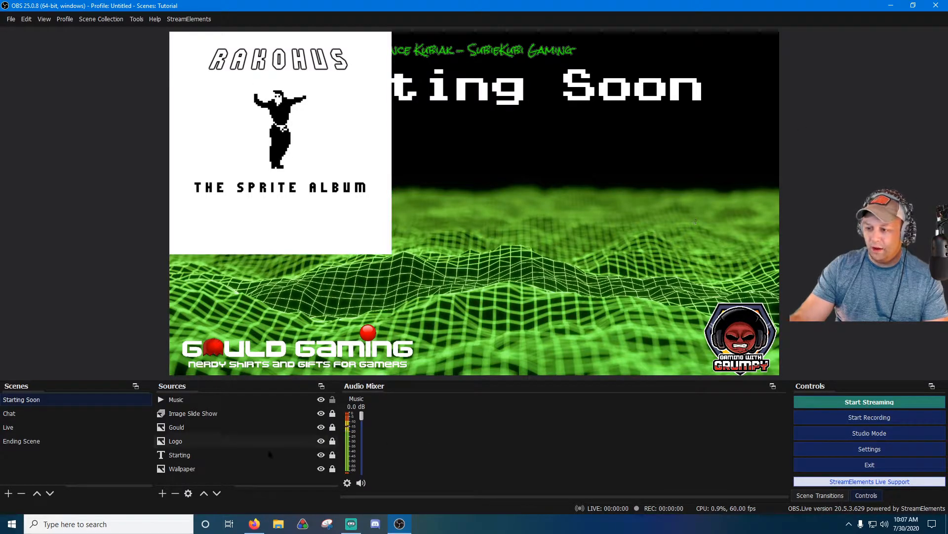
pyautogui.moveTo(192, 413); pyautogui.dragTo(189, 476)
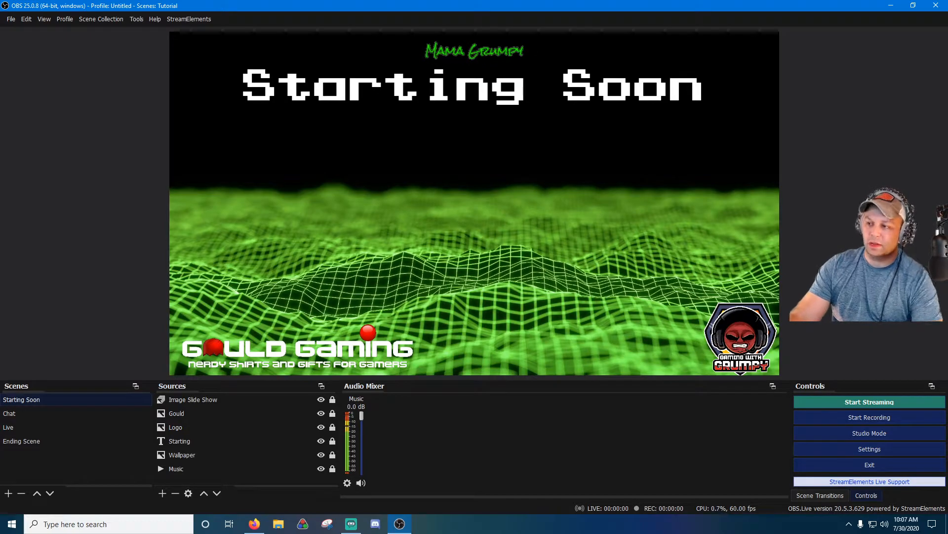
# Step: Add a new Text (GDI+) source named Music Sponsor to the Starting Soon scene
pyautogui.click(163, 493)
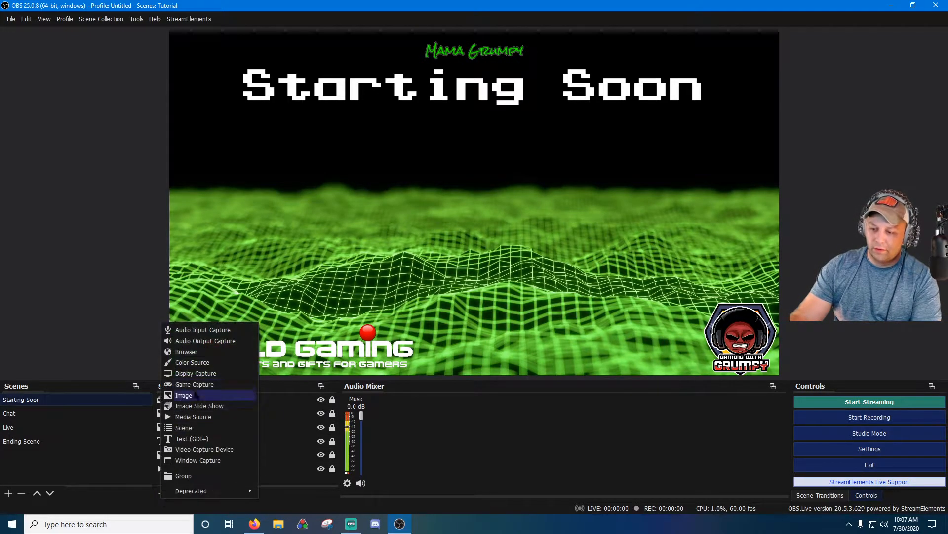
pyautogui.click(198, 440)
pyautogui.press('BackSpace')
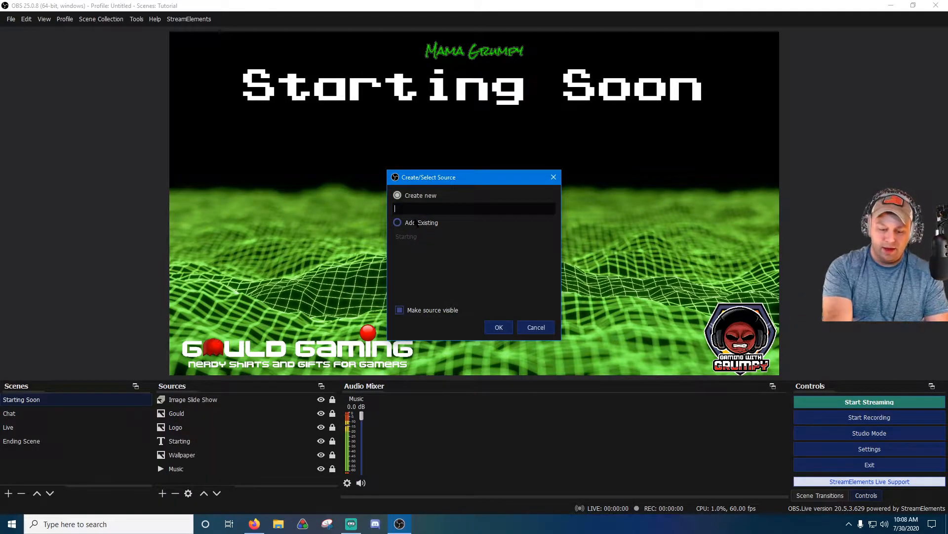
pyautogui.write('Music Sponsor')
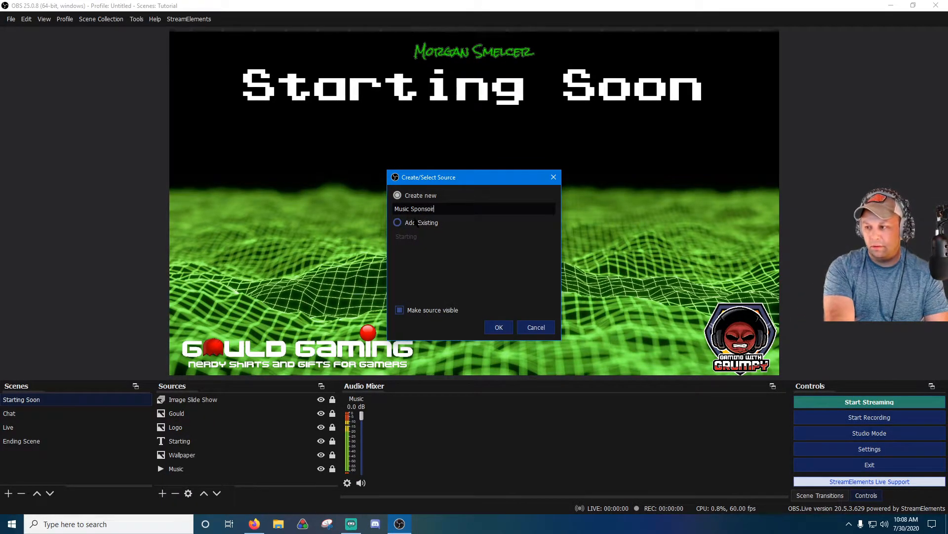
pyautogui.press('Return')
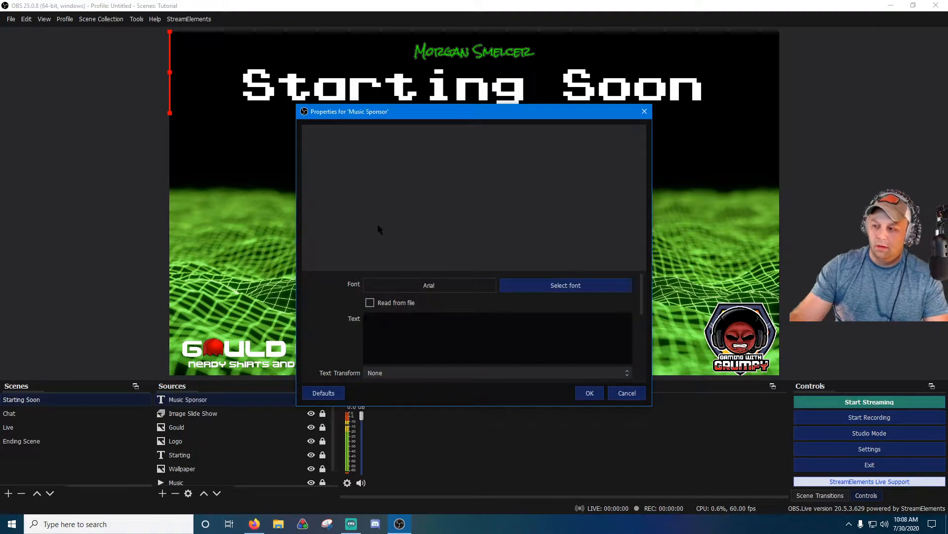
# Step: Enter "Music provided by:" as the first line of the Music Sponsor text and start a new line
pyautogui.write('Music p')
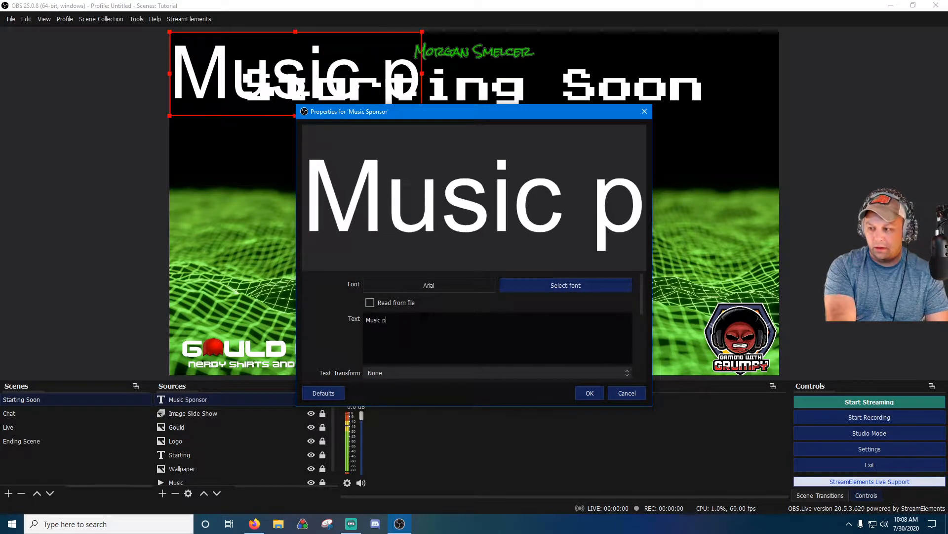
pyautogui.write('rovided bh:"')
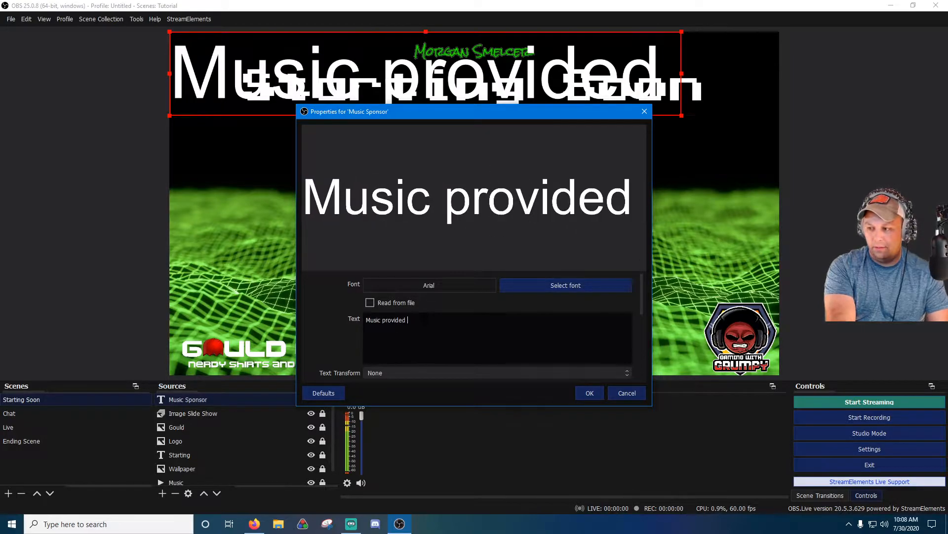
pyautogui.press('BackSpace')
pyautogui.press('BackSpace')
pyautogui.press('BackSpace')
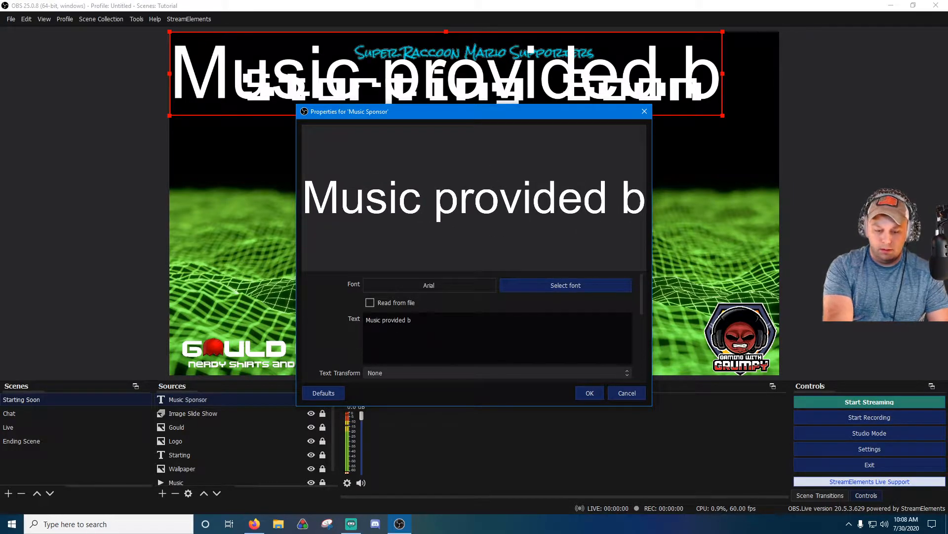
pyautogui.write('y:')
pyautogui.press('Return')
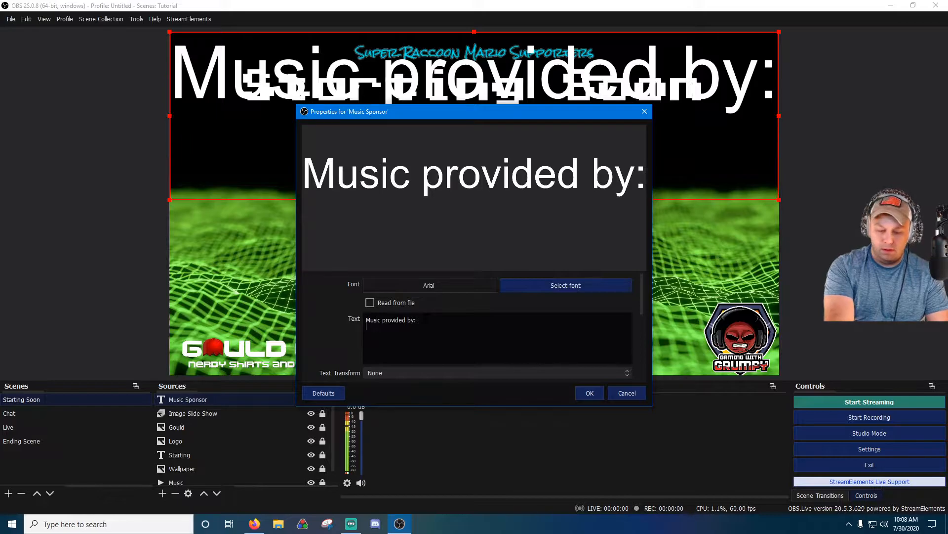
# Step: Add the lines "Rakohus" and "Wily's Castle" to the Music Sponsor text and accept the properties
pyautogui.write('Ro')
pyautogui.press('BackSpace')
pyautogui.write('ah')
pyautogui.press('BackSpace')
pyautogui.write('kohus')
pyautogui.press('Return')
pyautogui.write('W')
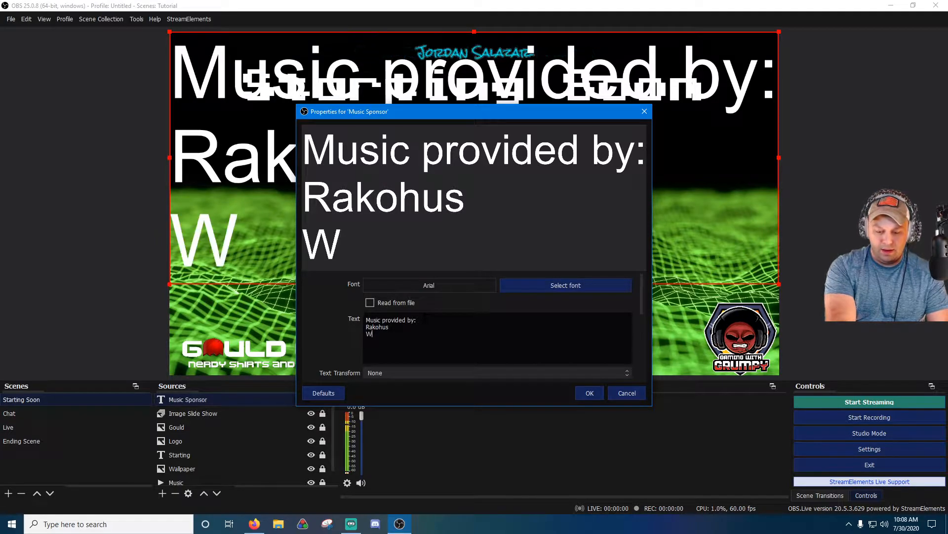
pyautogui.write("ily's Cast")
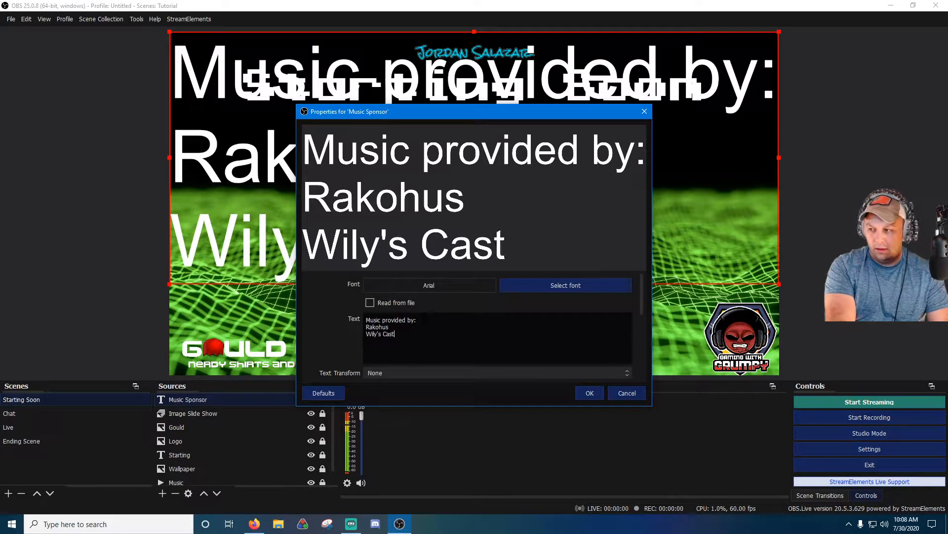
pyautogui.write('le')
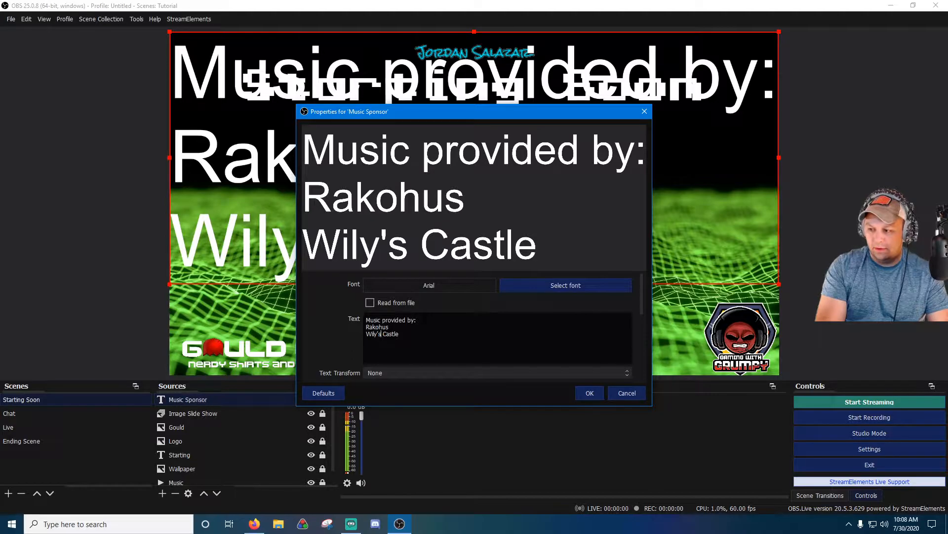
pyautogui.write('e')
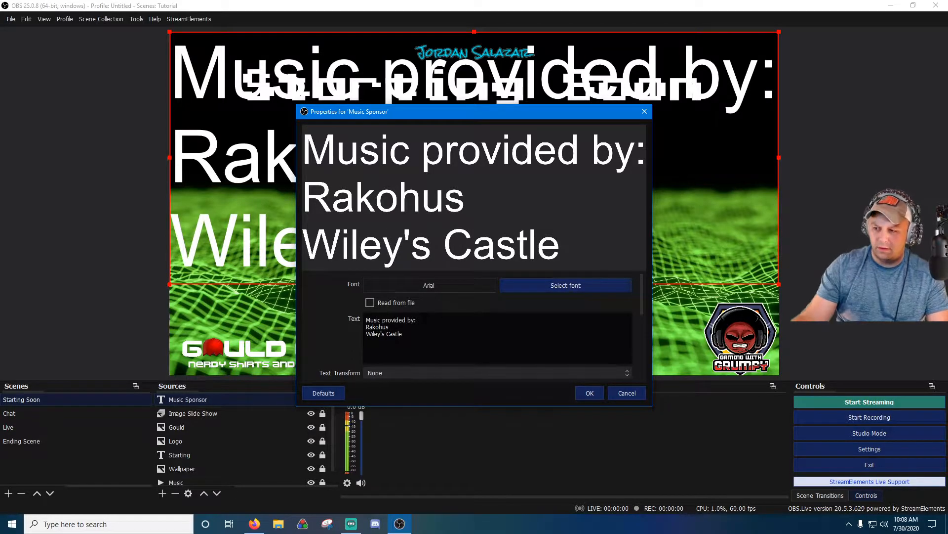
pyautogui.press('BackSpace')
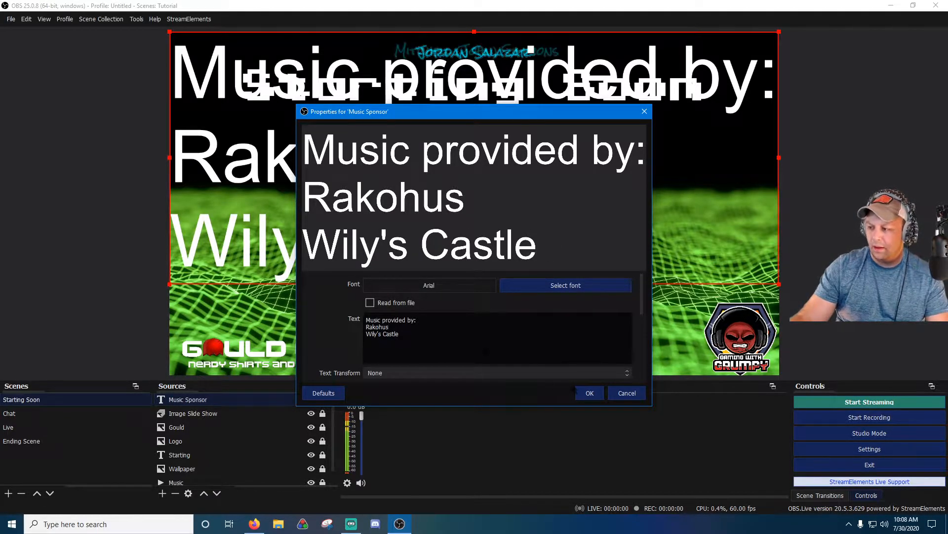
pyautogui.click(590, 393)
# Step: Shrink the Music Sponsor text, place it at the canvas's right edge just below the title, and lock it
pyautogui.moveTo(779, 284); pyautogui.dragTo(286, 79)
pyautogui.moveTo(222, 56); pyautogui.dragTo(714, 135)
pyautogui.click(812, 143)
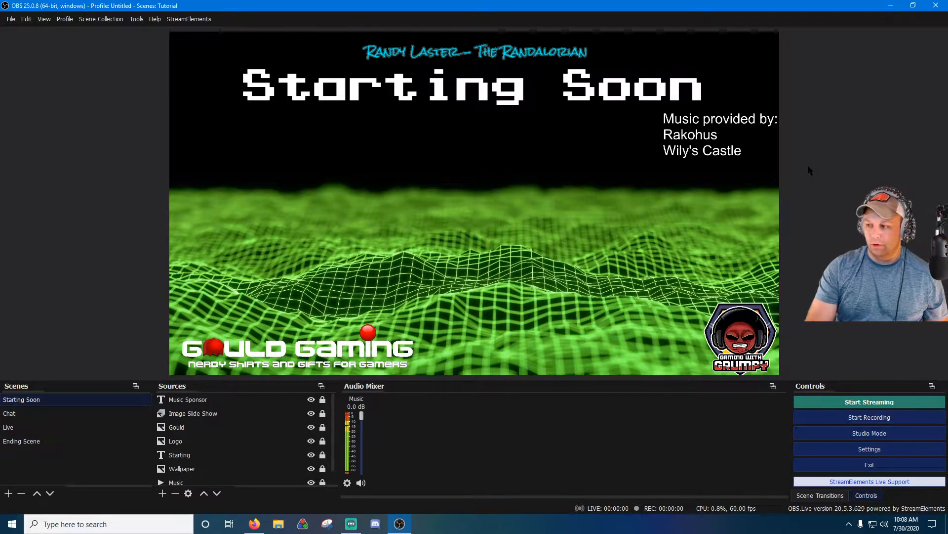
# Step: Add a Color Correction filter to the Wallpaper source, set its Hue Shift to 89.76 and close the filters
pyautogui.scroll(-1, 210, 457)
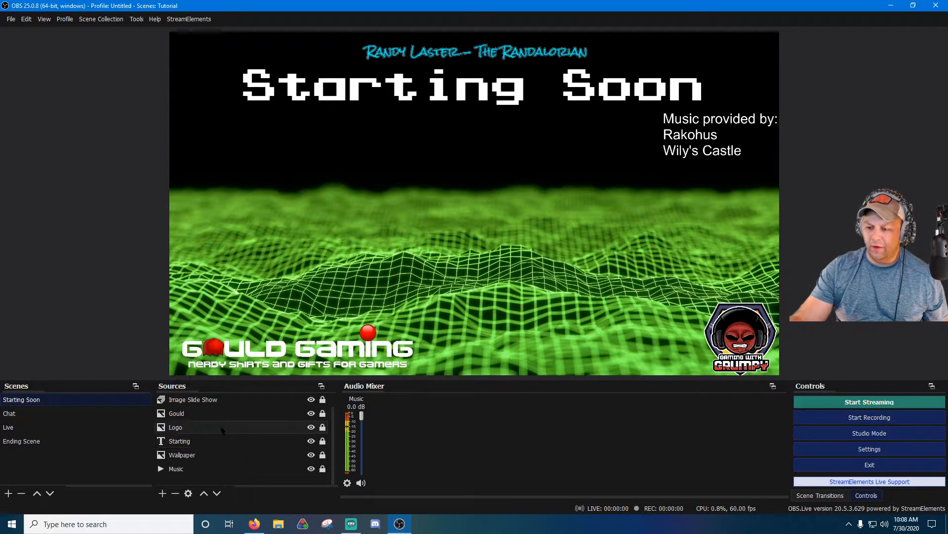
pyautogui.rightClick(208, 460)
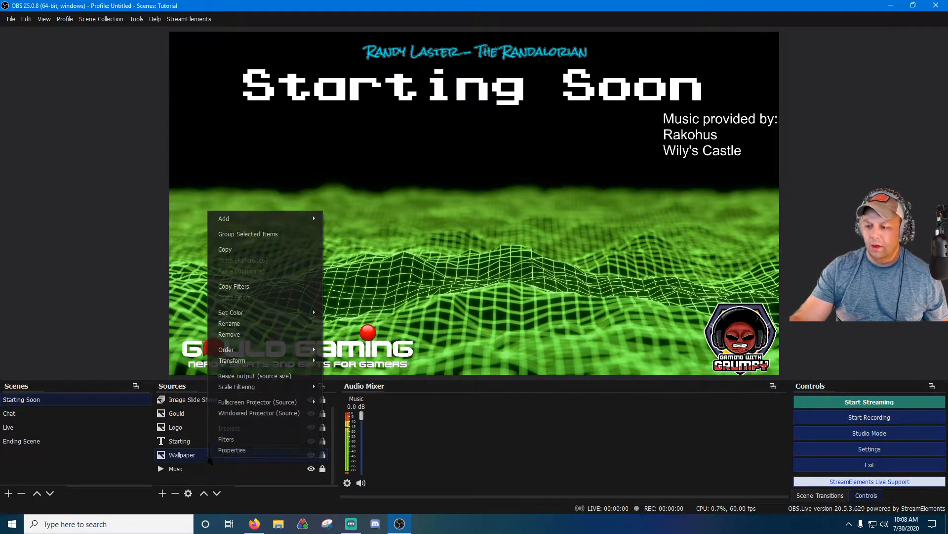
pyautogui.click(233, 439)
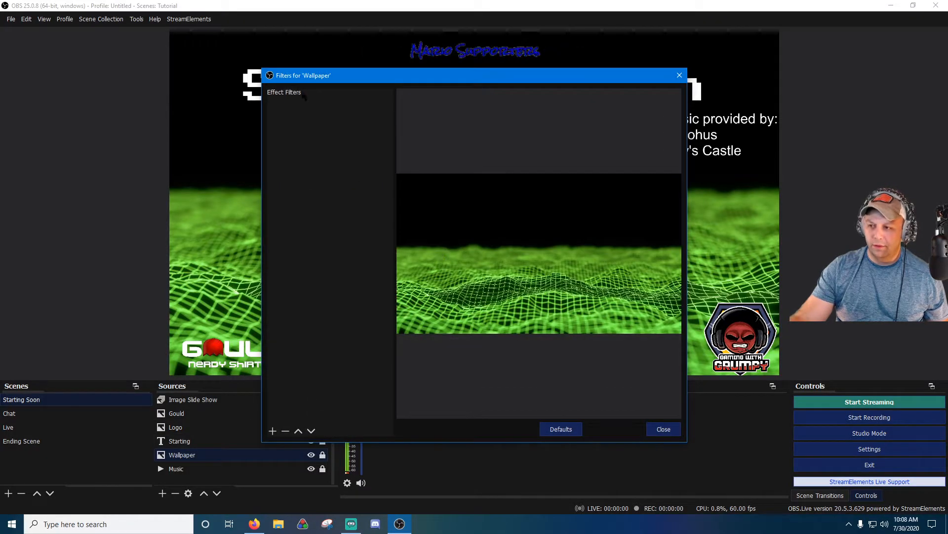
pyautogui.click(273, 430)
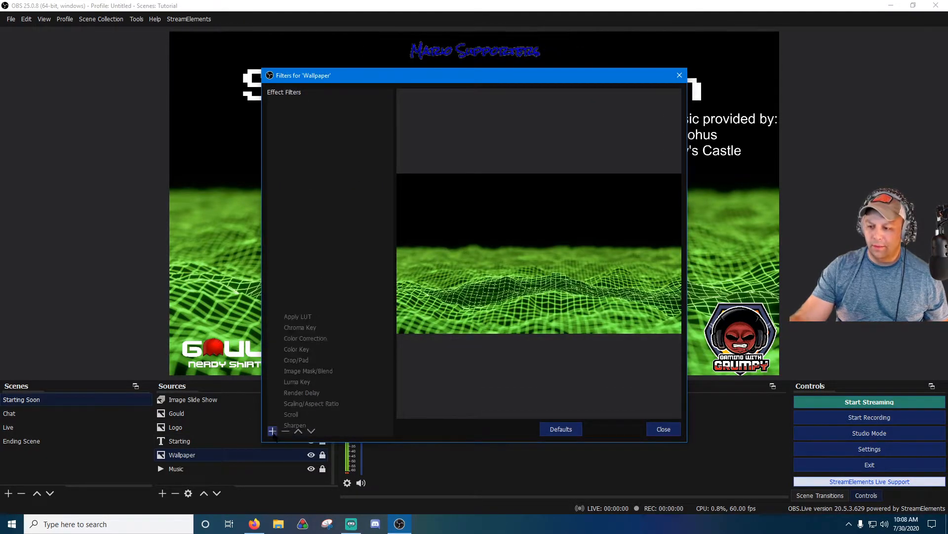
pyautogui.click(322, 339)
pyautogui.click(452, 273)
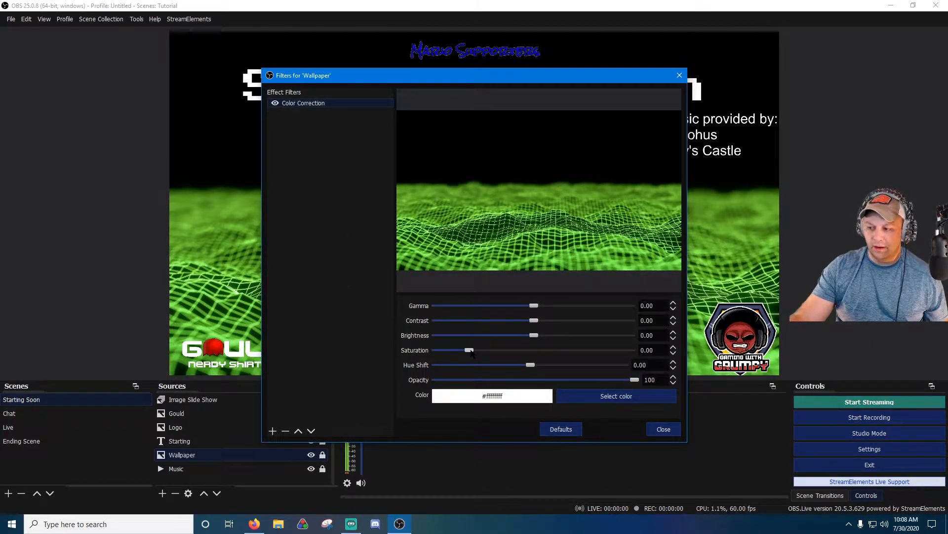
pyautogui.moveTo(530, 365); pyautogui.dragTo(578, 374)
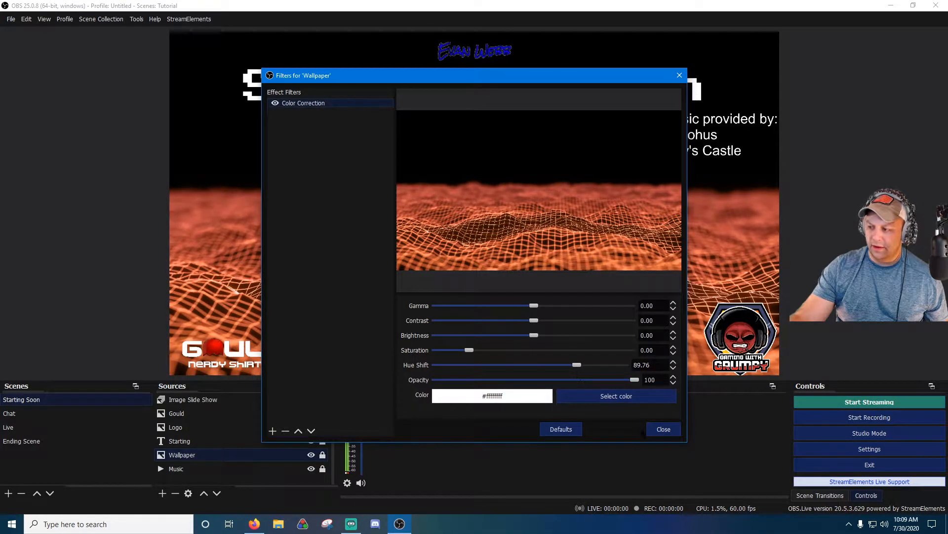
pyautogui.click(663, 429)
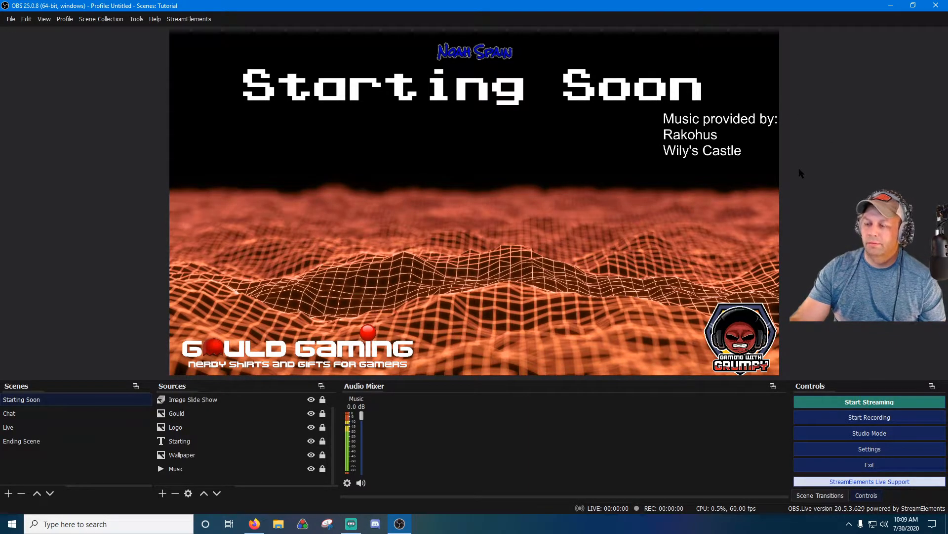
# Step: Add a new media source named "Video" to the Starting Soon scene
pyautogui.click(163, 493)
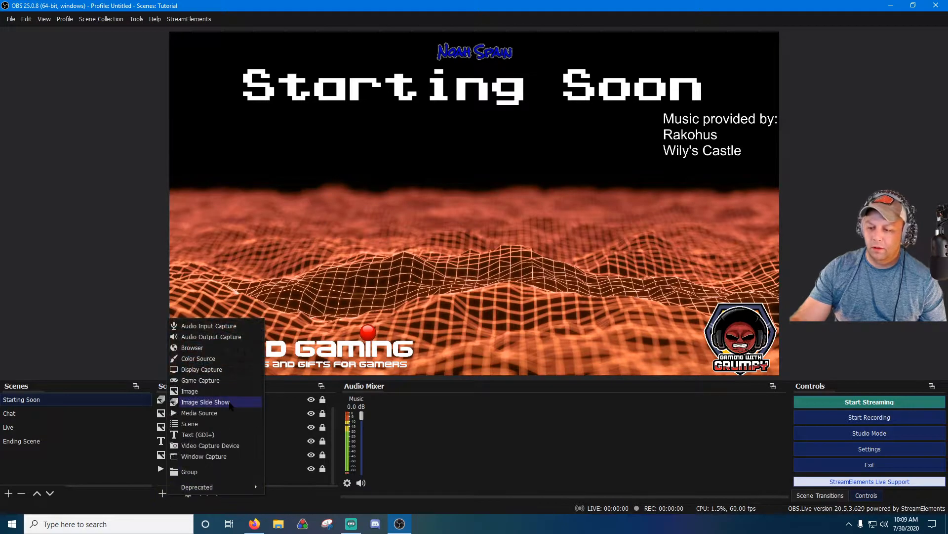
pyautogui.click(216, 414)
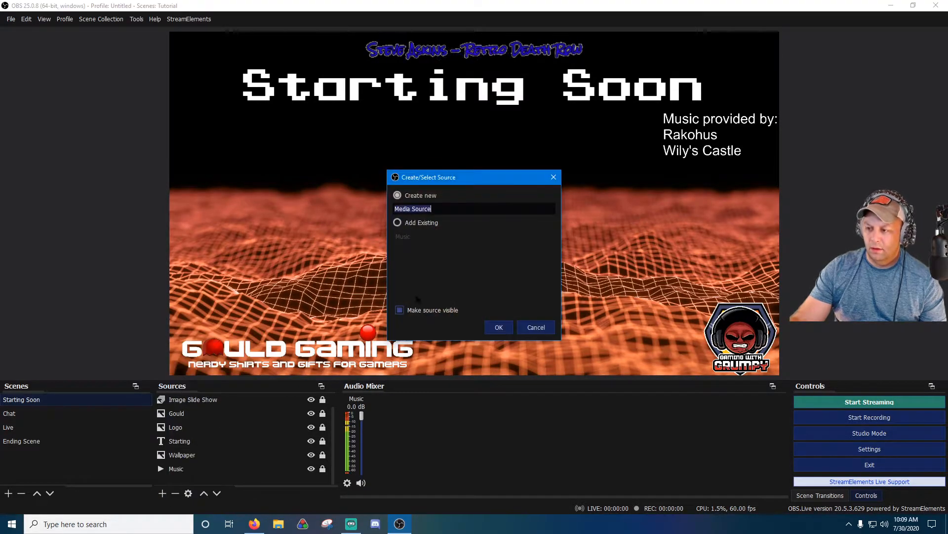
pyautogui.write('Video')
pyautogui.press('Return')
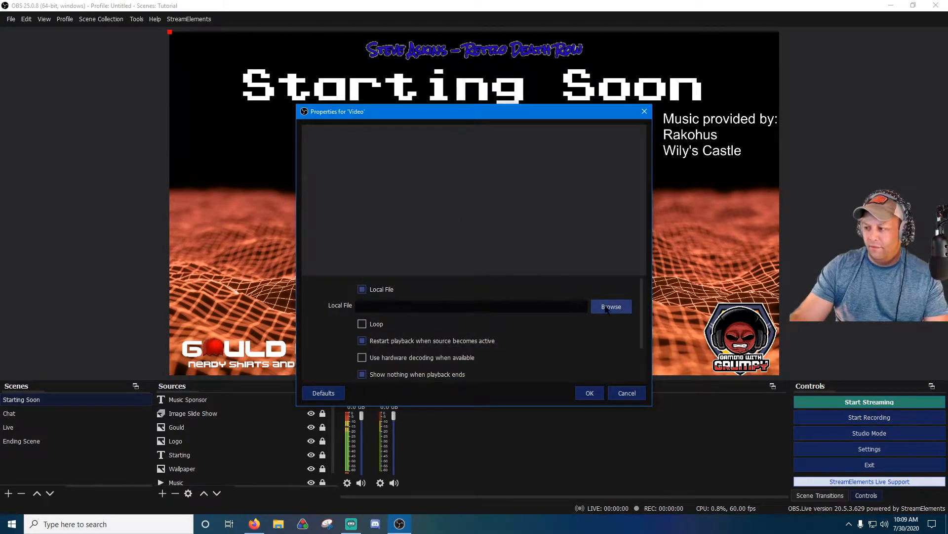
# Step: Load the Preview.mp4 clip from the Intro Videos folder into the Video source and accept its properties
pyautogui.click(607, 307)
pyautogui.click(386, 145)
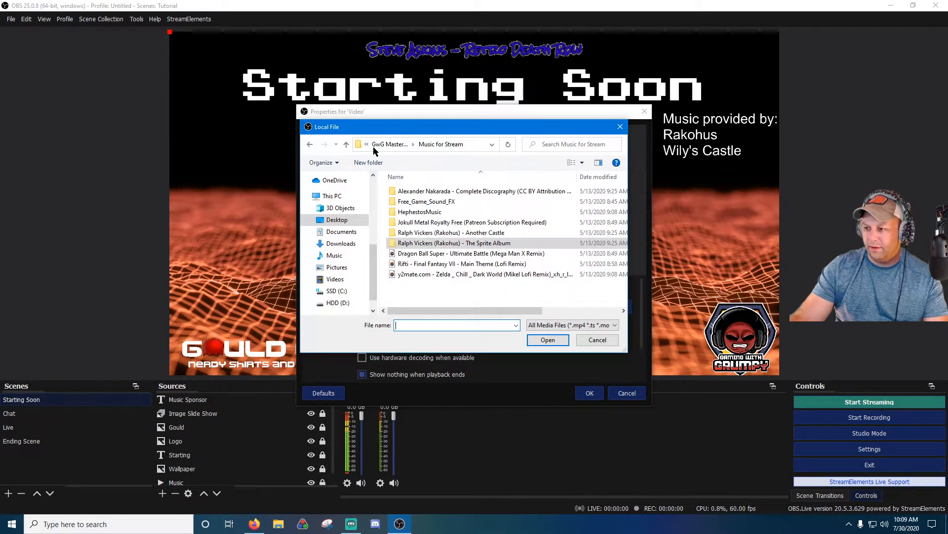
pyautogui.click(375, 145)
pyautogui.scroll(-3, 434, 240)
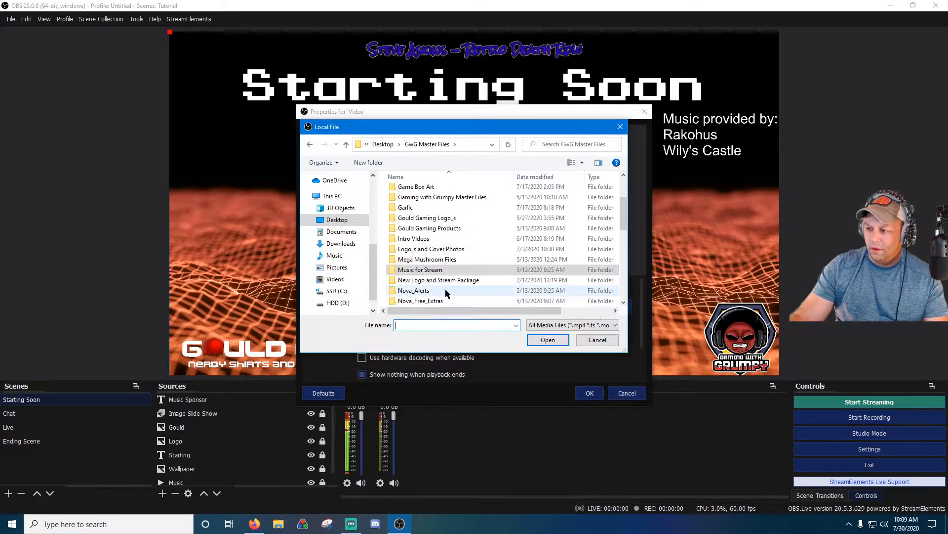
pyautogui.scroll(1, 434, 240)
pyautogui.doubleClick(431, 230)
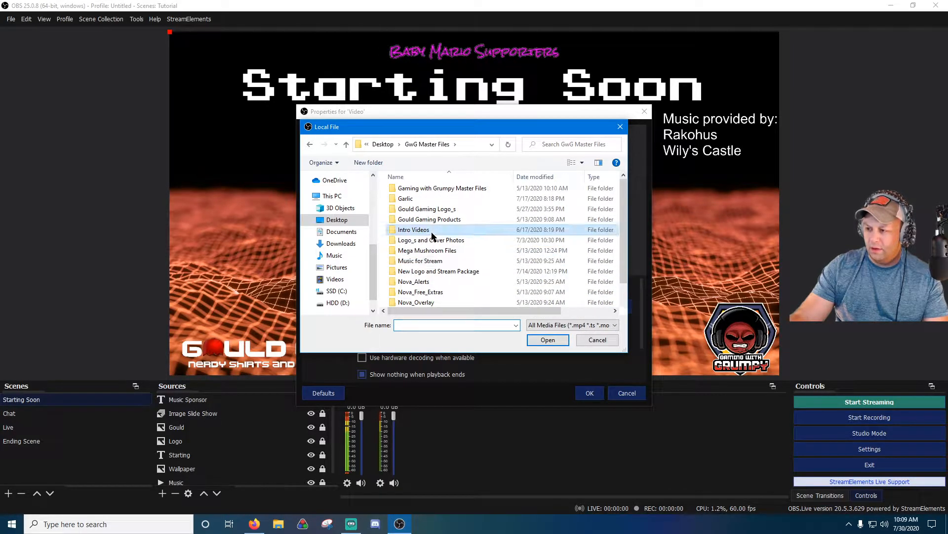
pyautogui.scroll(-2, 488, 247)
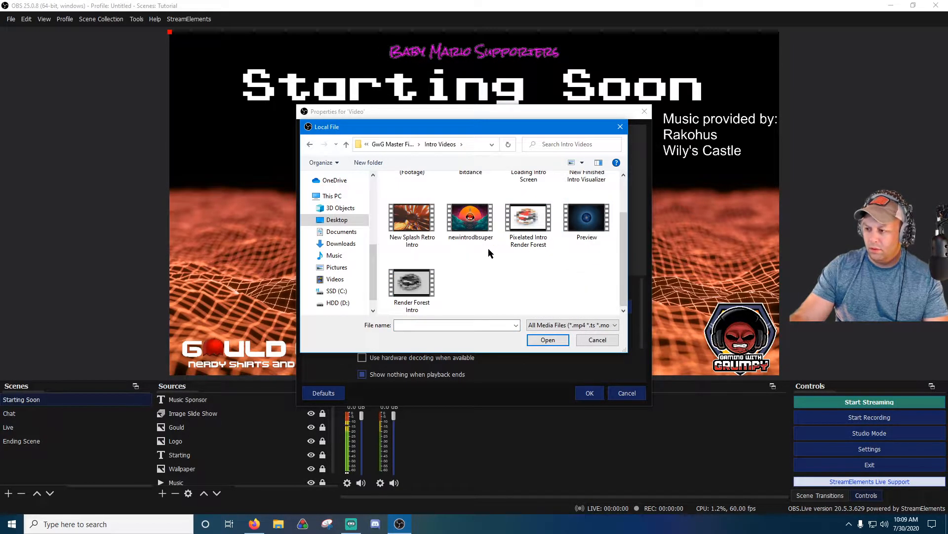
pyautogui.scroll(2, 550, 280)
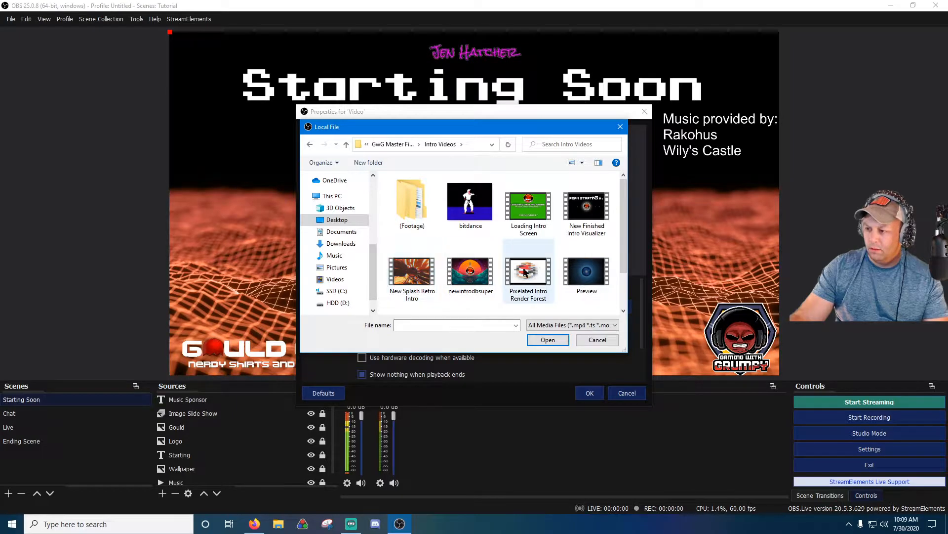
pyautogui.doubleClick(587, 272)
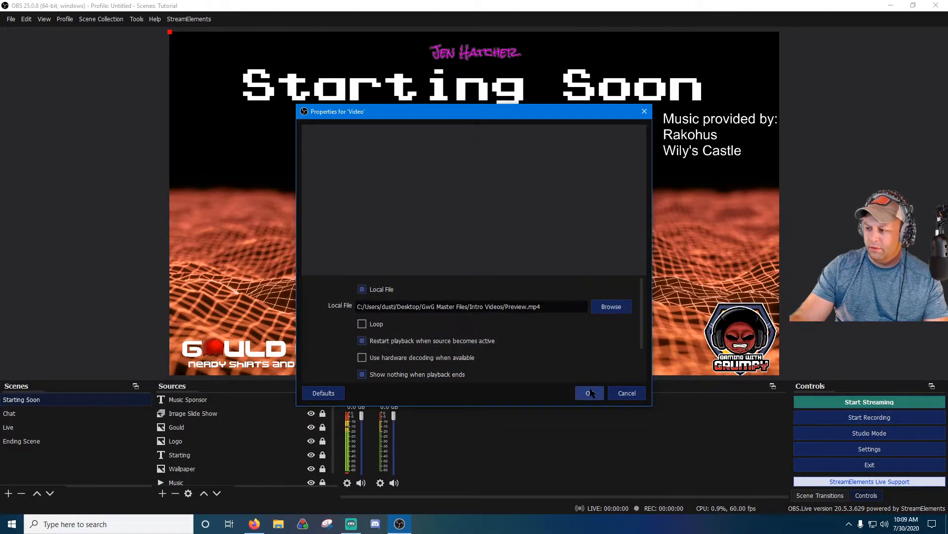
pyautogui.click(590, 393)
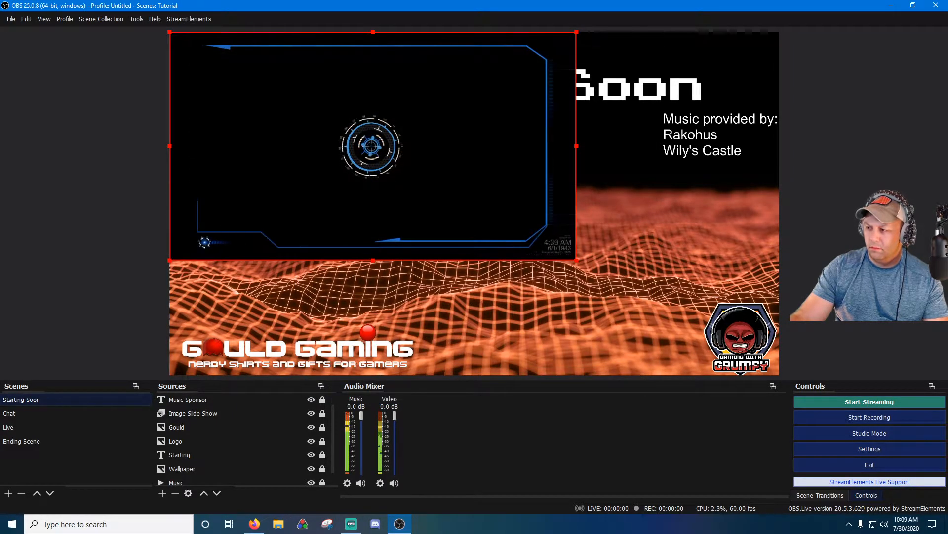
# Step: Delete the Video source from the Starting Soon scene
pyautogui.press('Delete')
pyautogui.click(494, 273)
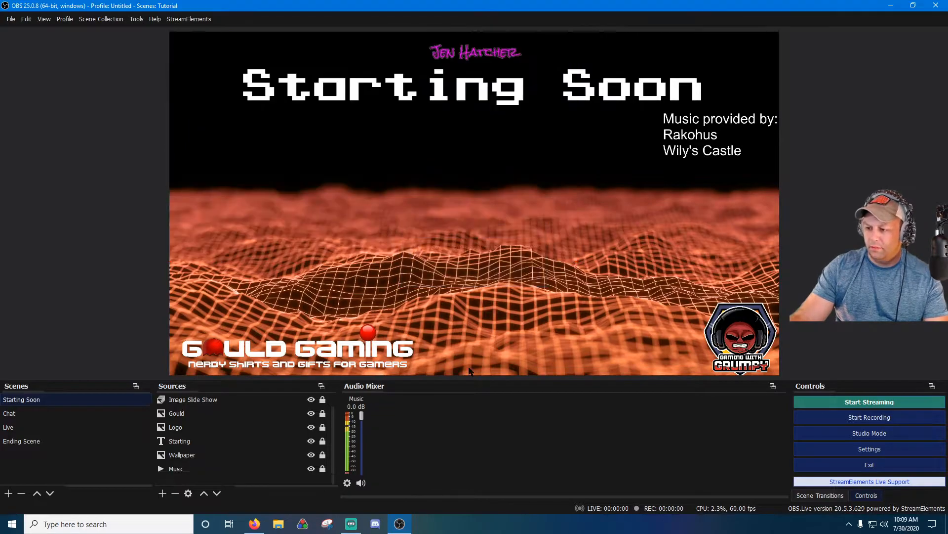
# Step: Add a new media source to the Starting Soon scene, keeping the default name
pyautogui.click(163, 494)
pyautogui.click(212, 412)
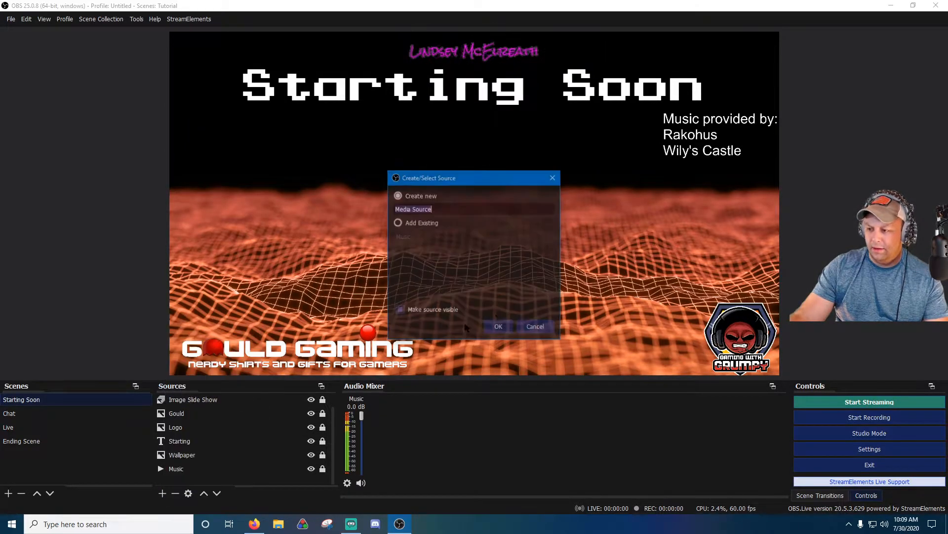
pyautogui.click(498, 327)
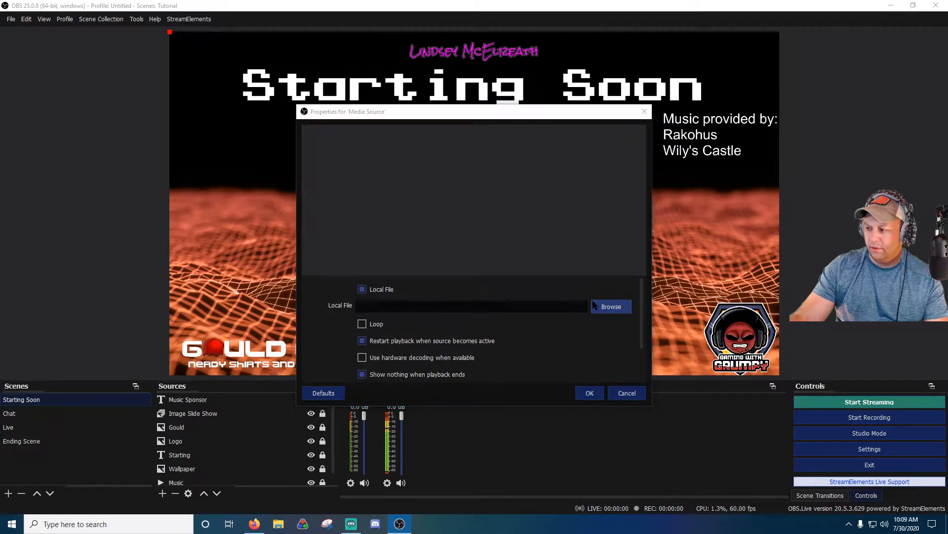
# Step: Look through the Outro Video, Video Projects and Video Loading Screen Images folders for a clip to use as the local file
pyautogui.click(610, 307)
pyautogui.click(394, 145)
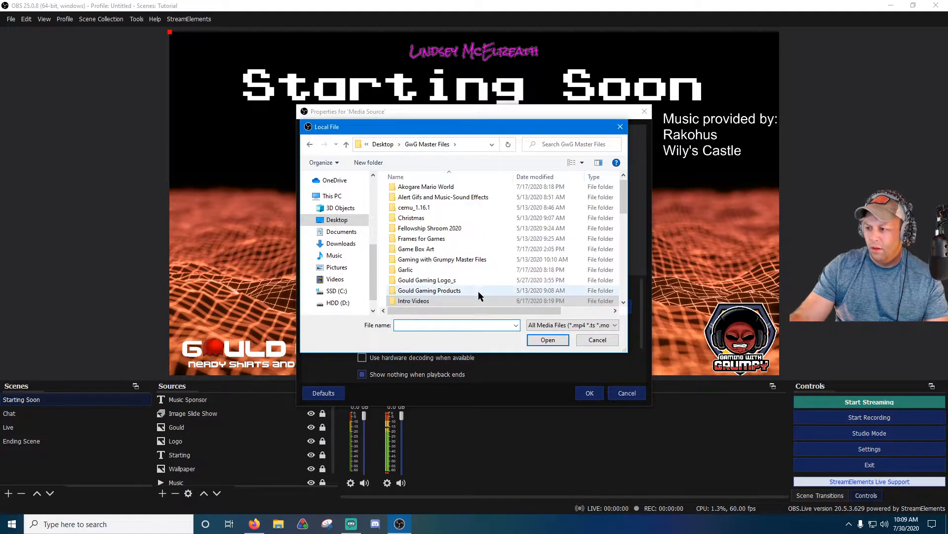
pyautogui.scroll(-5, 459, 267)
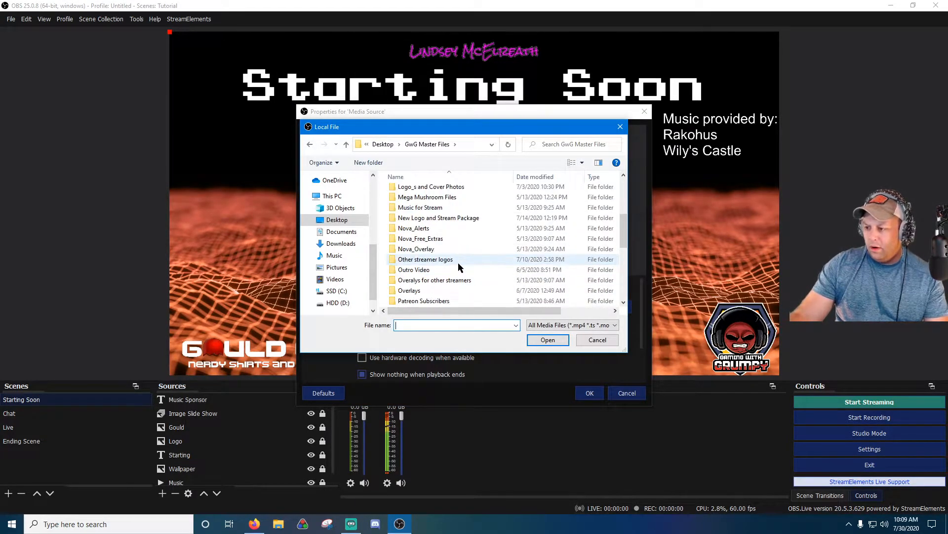
pyautogui.doubleClick(432, 269)
pyautogui.scroll(-1, 586, 235)
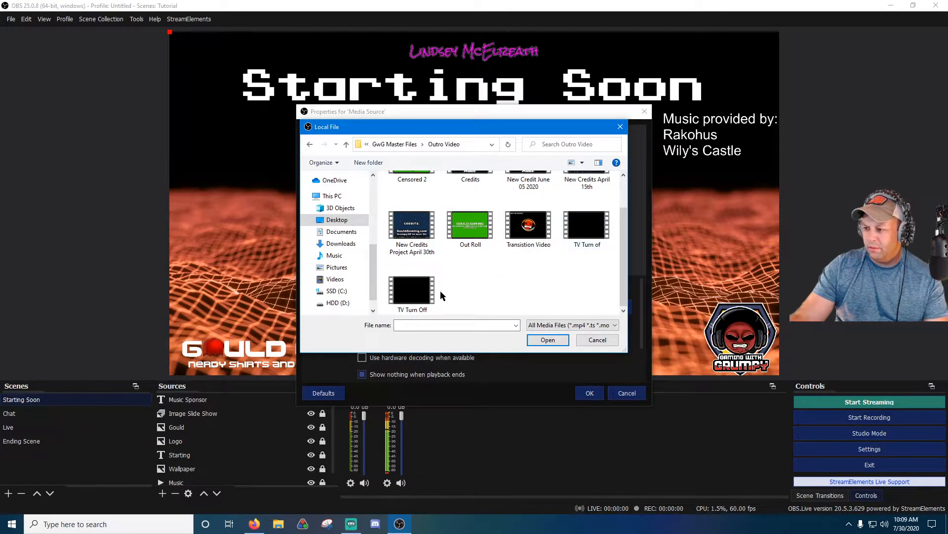
pyautogui.click(309, 144)
pyautogui.scroll(-6, 418, 277)
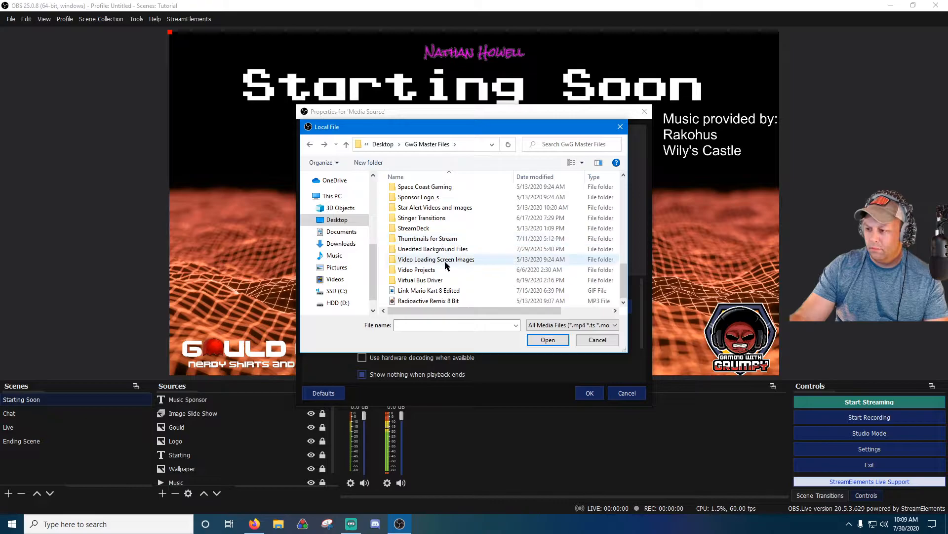
pyautogui.doubleClick(417, 270)
pyautogui.click(310, 144)
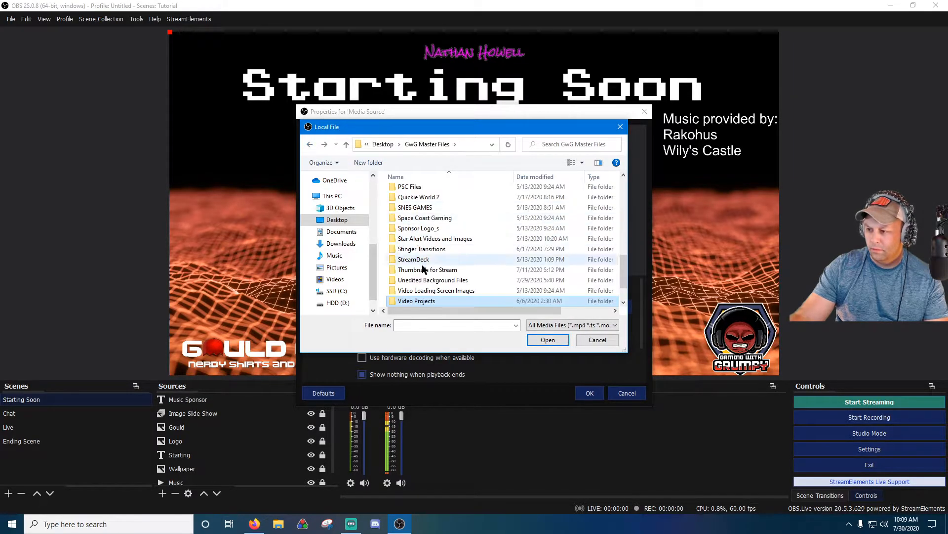
pyautogui.doubleClick(426, 292)
pyautogui.click(310, 144)
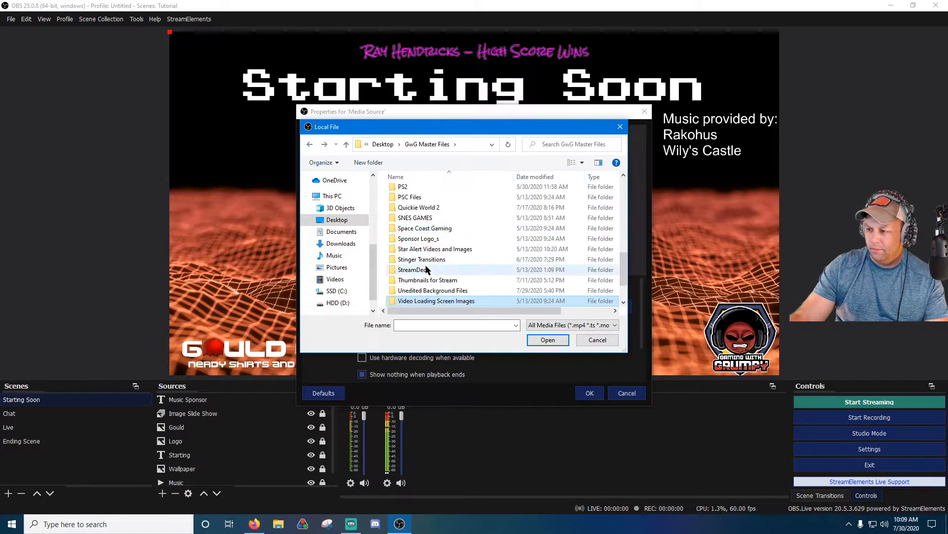
# Step: Load the "4K Magical Ground" video from the Unedited Background Files folder into the media source and accept its properties
pyautogui.doubleClick(424, 291)
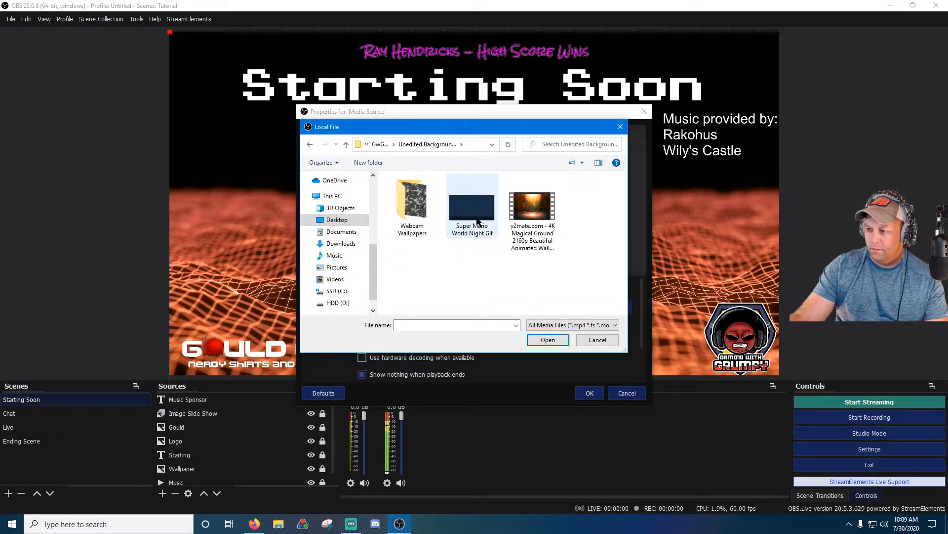
pyautogui.doubleClick(533, 207)
pyautogui.click(590, 393)
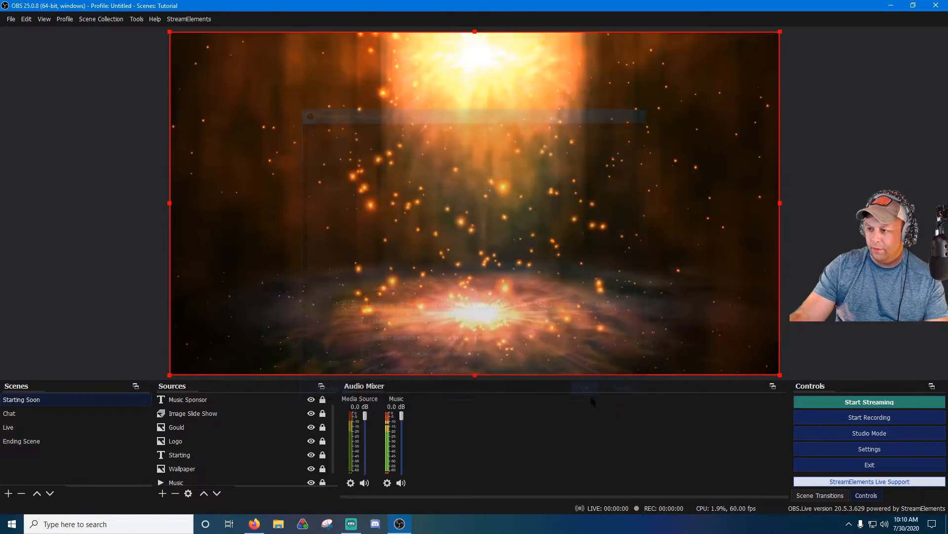
pyautogui.click(616, 292)
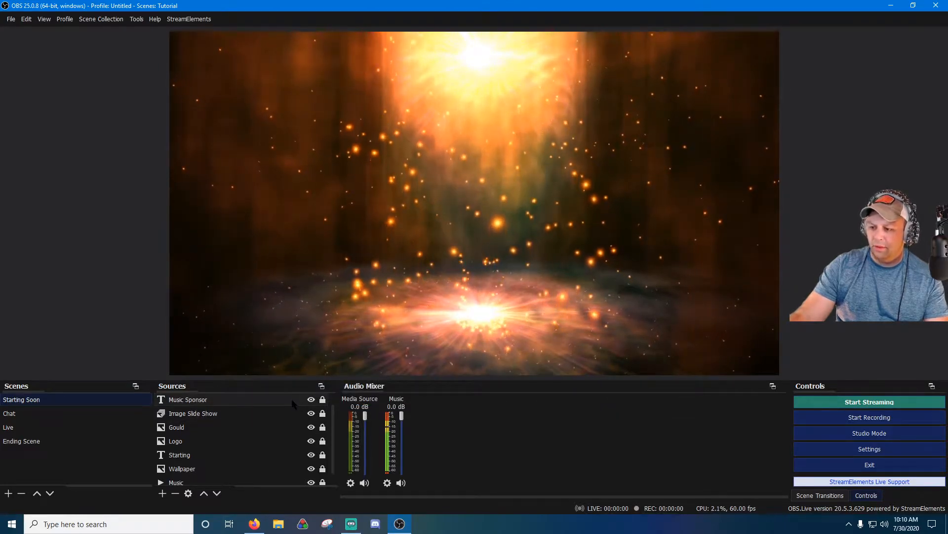
# Step: Add a Luma Key effect filter with its default name to the Media Source
pyautogui.scroll(1, 238, 414)
pyautogui.click(236, 399)
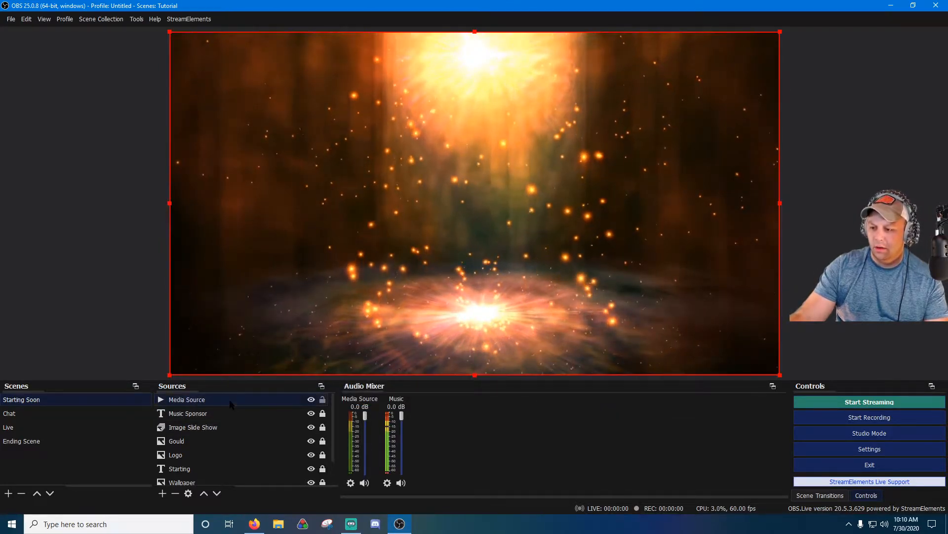
pyautogui.rightClick(231, 399)
pyautogui.click(266, 383)
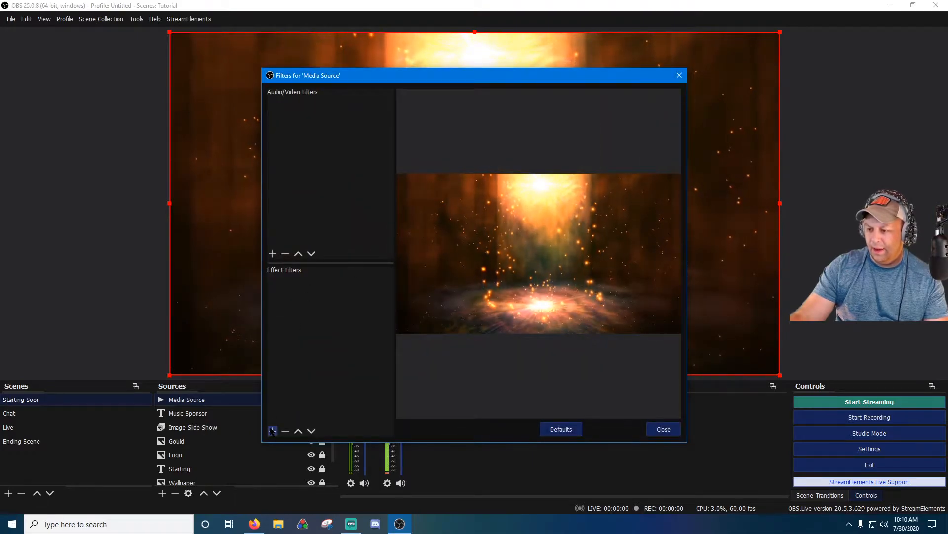
pyautogui.click(272, 431)
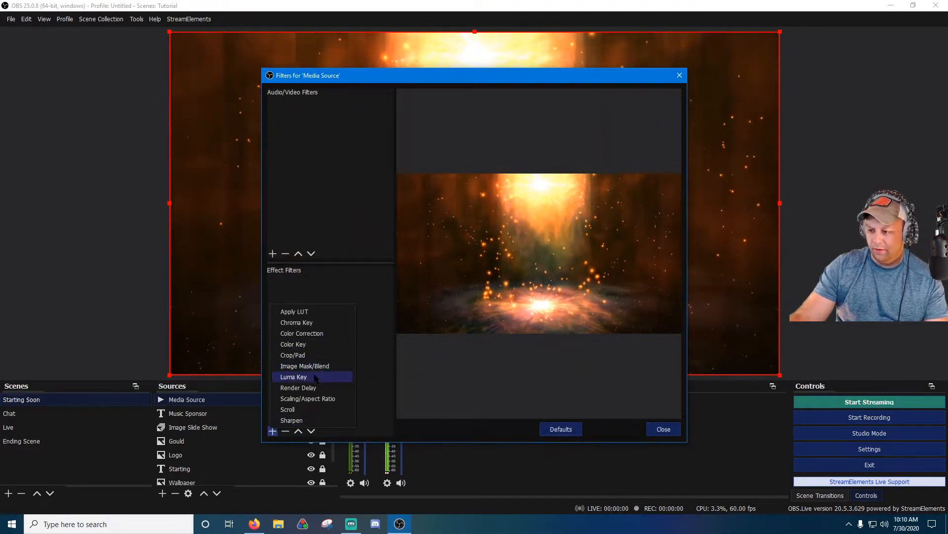
pyautogui.click(314, 378)
pyautogui.press('Return')
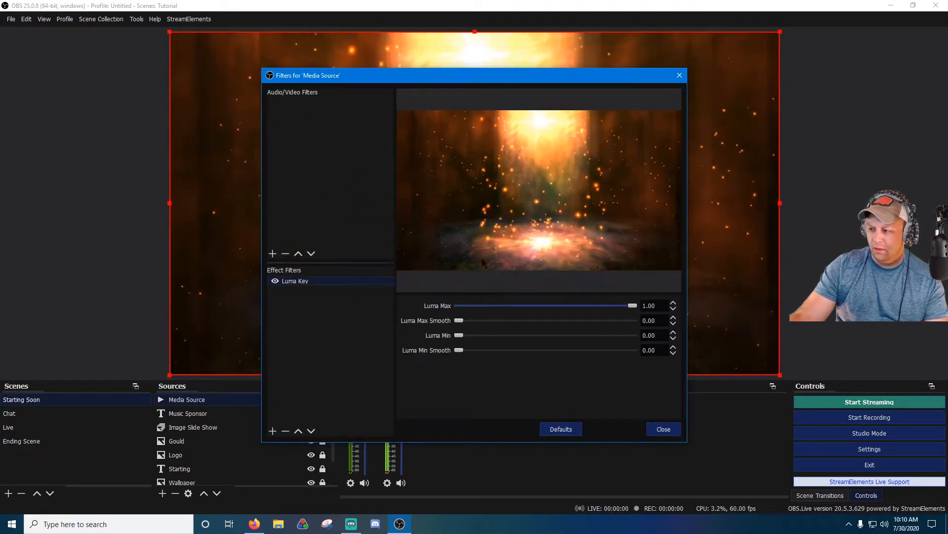
# Step: Set Luma Max to 0.68, Luma Max Smooth to 0.92, Luma Min to 0.25 and Luma Min Smooth to 1.00, and close the filters
pyautogui.moveTo(632, 307); pyautogui.dragTo(590, 310)
pyautogui.moveTo(529, 314); pyautogui.dragTo(636, 307)
pyautogui.moveTo(457, 321); pyautogui.dragTo(597, 321)
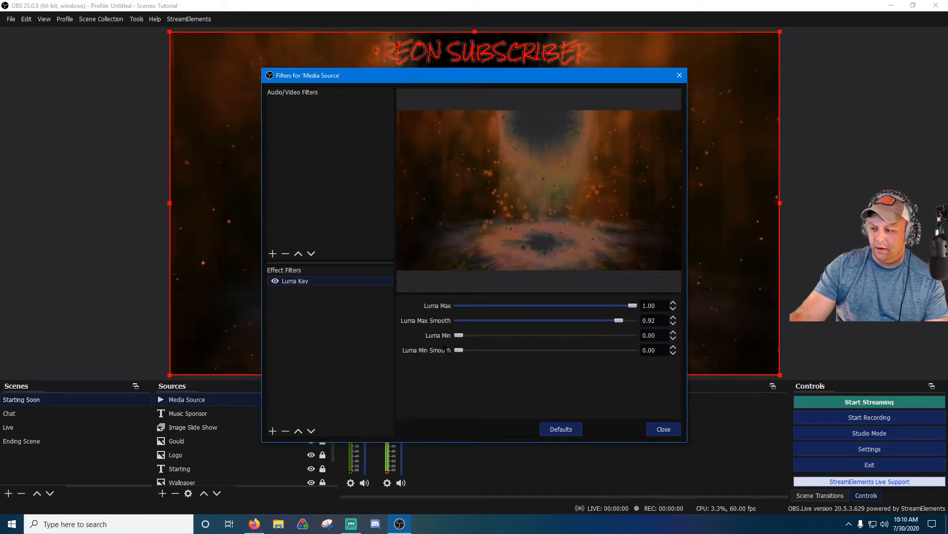
pyautogui.moveTo(460, 336); pyautogui.dragTo(527, 336)
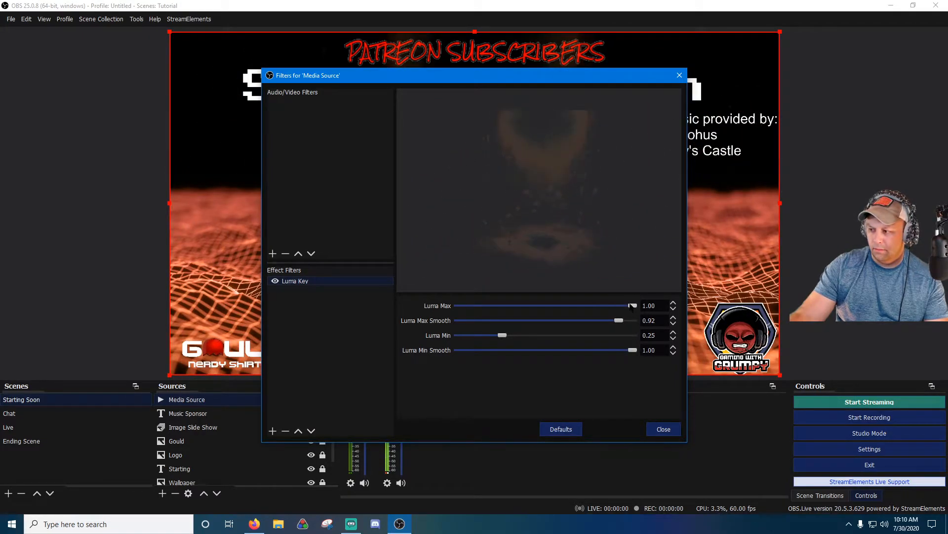
pyautogui.moveTo(577, 311); pyautogui.dragTo(579, 310)
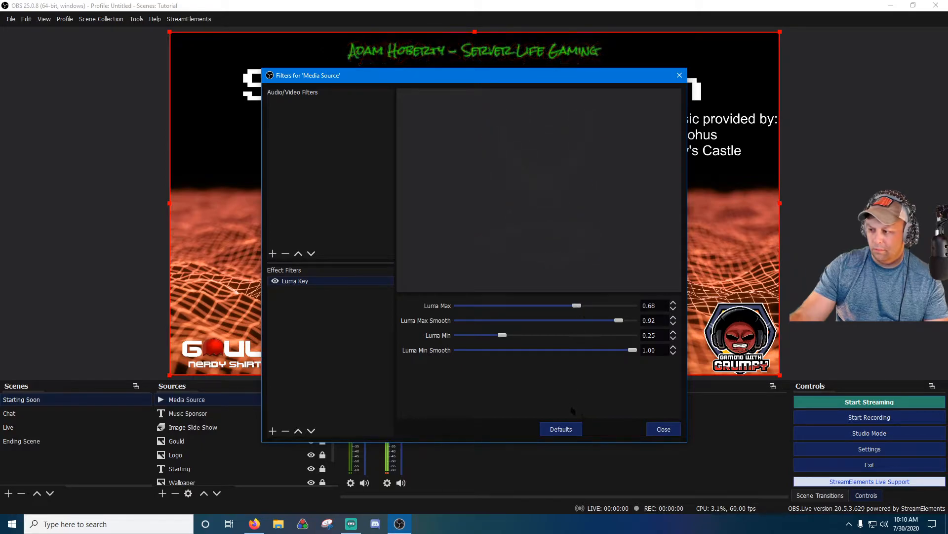
pyautogui.click(660, 430)
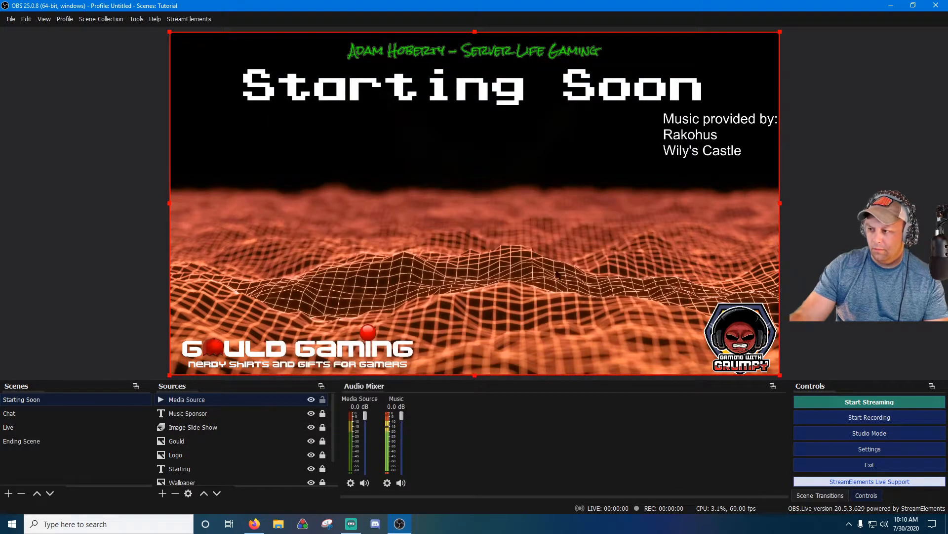
# Step: Reopen the Media Source filters, turn off the Luma Key filter and remove it
pyautogui.rightClick(263, 402)
pyautogui.click(281, 383)
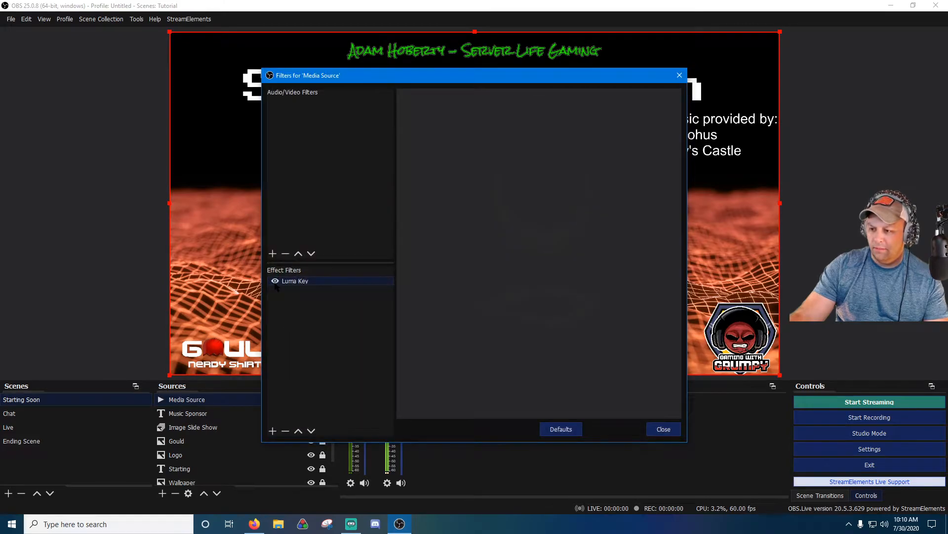
pyautogui.click(275, 281)
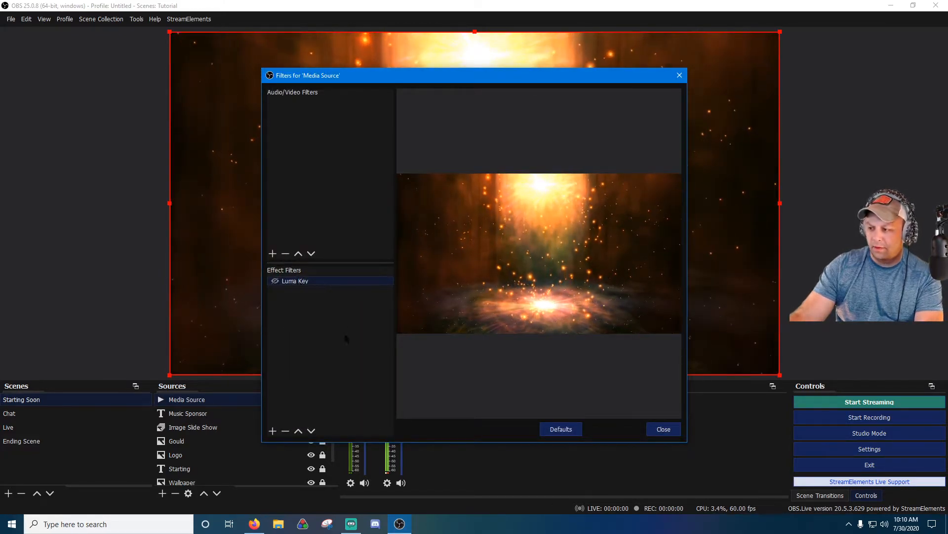
pyautogui.click(319, 284)
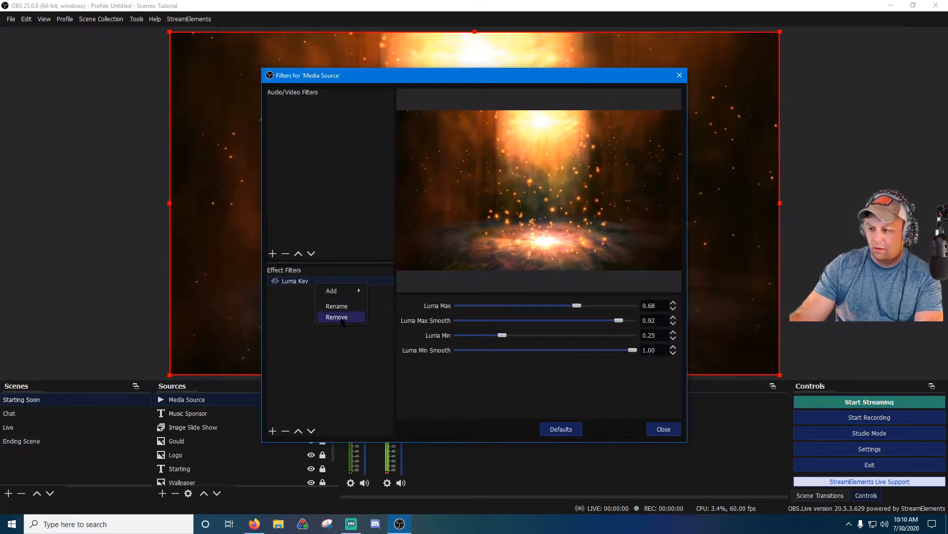
pyautogui.click(337, 317)
pyautogui.press('Return')
# Step: Add a Color Correction filter with its default name to the Media Source, set Opacity to 29 and close the filters
pyautogui.click(273, 432)
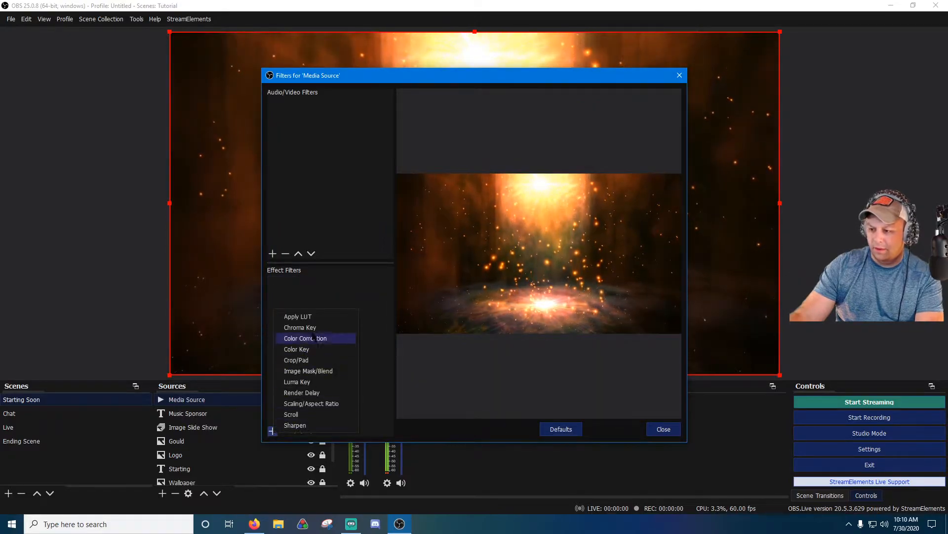
pyautogui.click(322, 339)
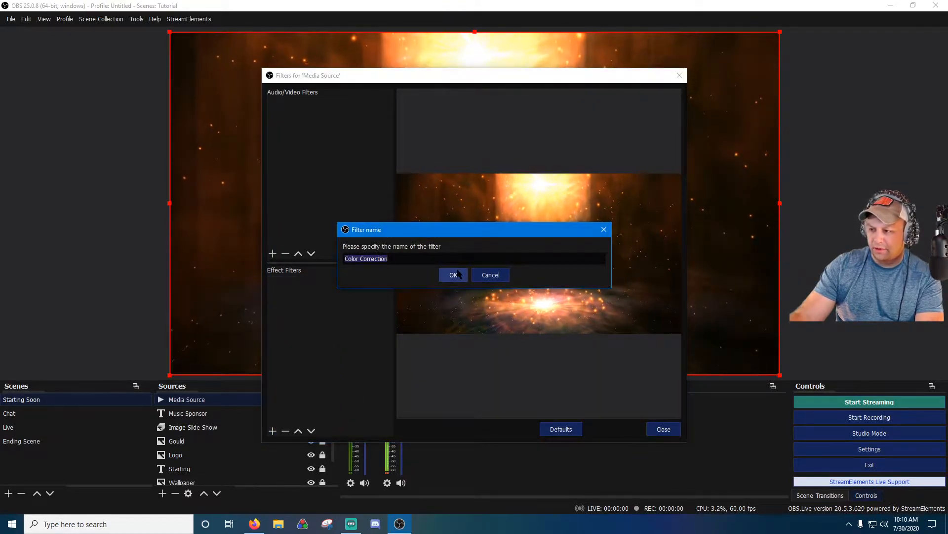
pyautogui.click(449, 273)
pyautogui.moveTo(637, 381); pyautogui.dragTo(497, 398)
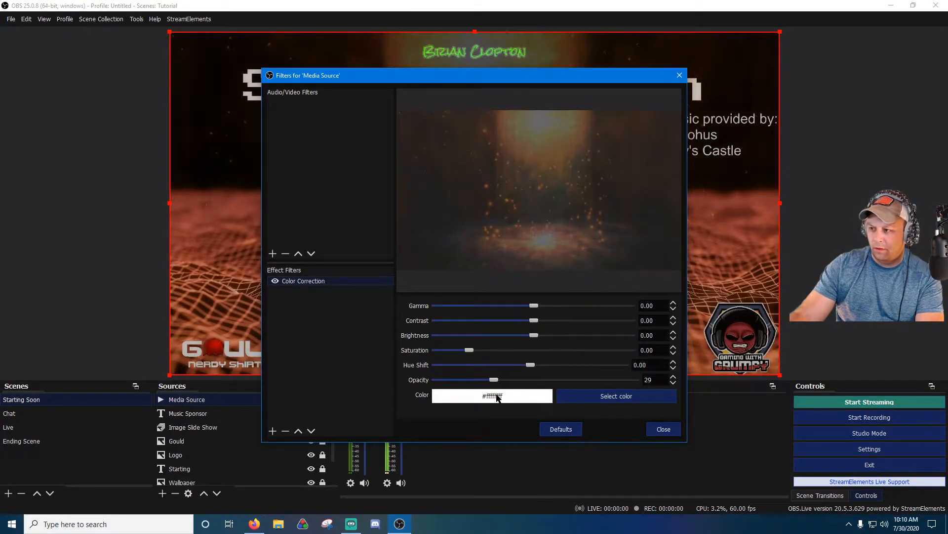
pyautogui.click(657, 428)
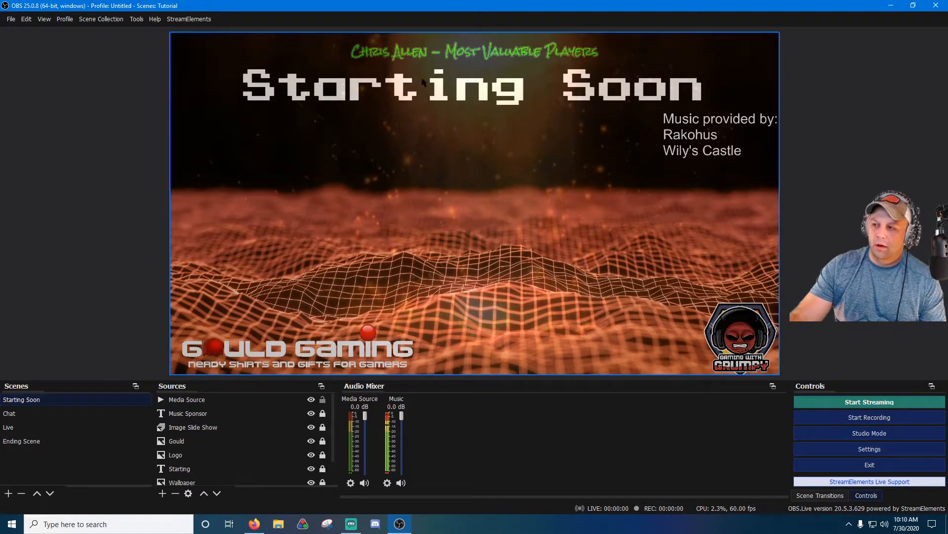
# Step: Lock the Media Source and reorder it to sit directly above the Wallpaper, beneath the text and logo sources
pyautogui.click(322, 399)
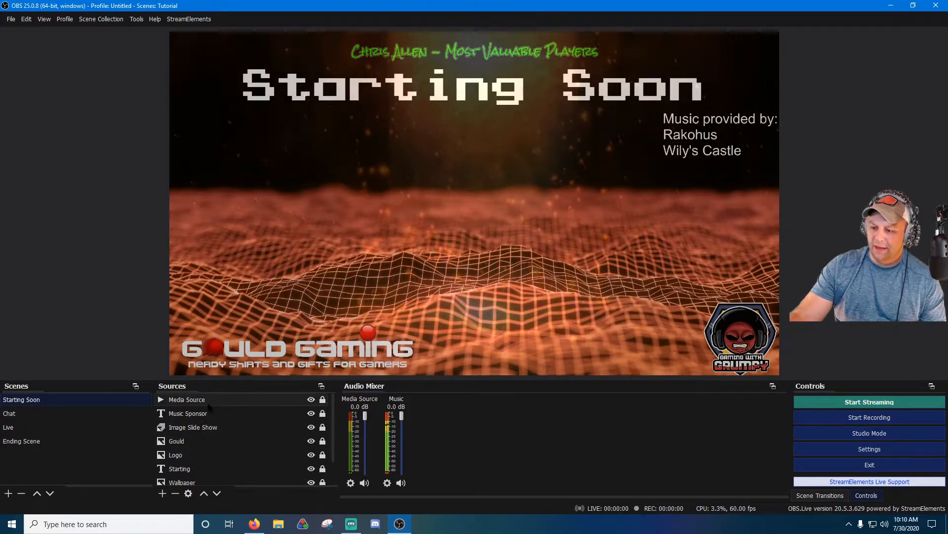
pyautogui.moveTo(214, 419); pyautogui.dragTo(201, 445)
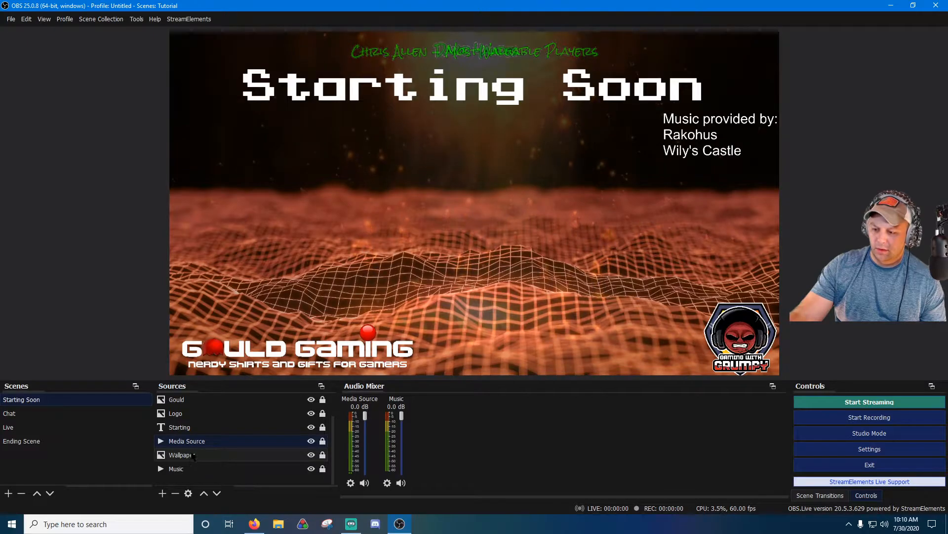
pyautogui.click(566, 127)
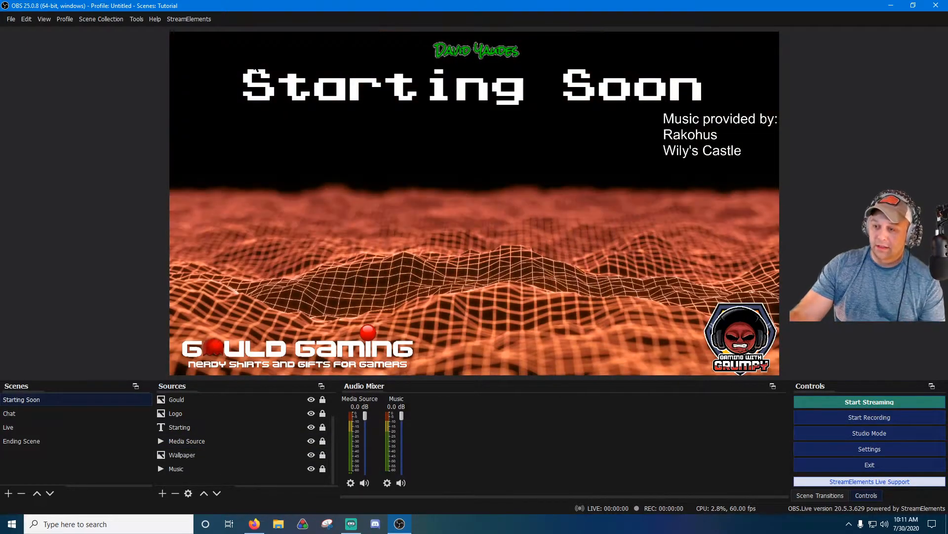
# Step: Enable Loop in the Media Source properties and accept the change
pyautogui.scroll(2, 258, 426)
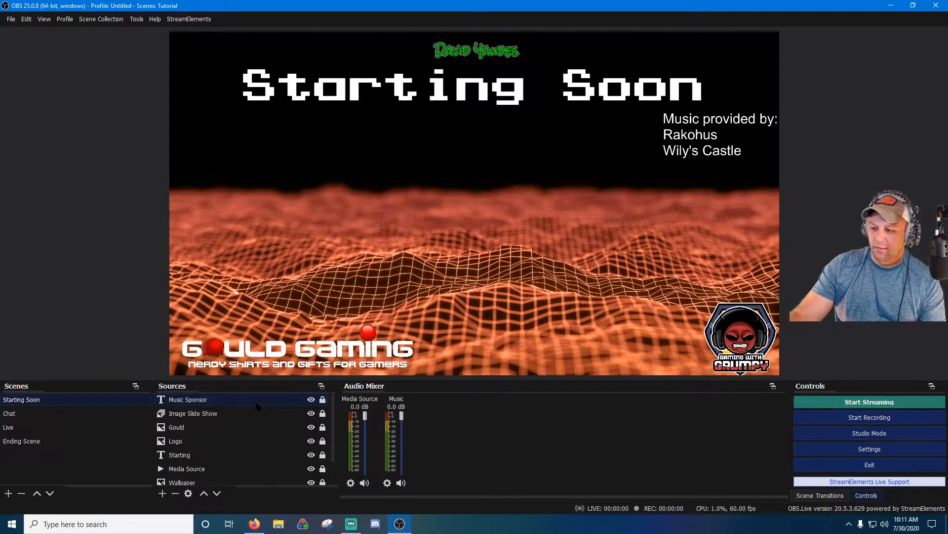
pyautogui.scroll(-2, 218, 426)
pyautogui.rightClick(209, 440)
pyautogui.click(236, 433)
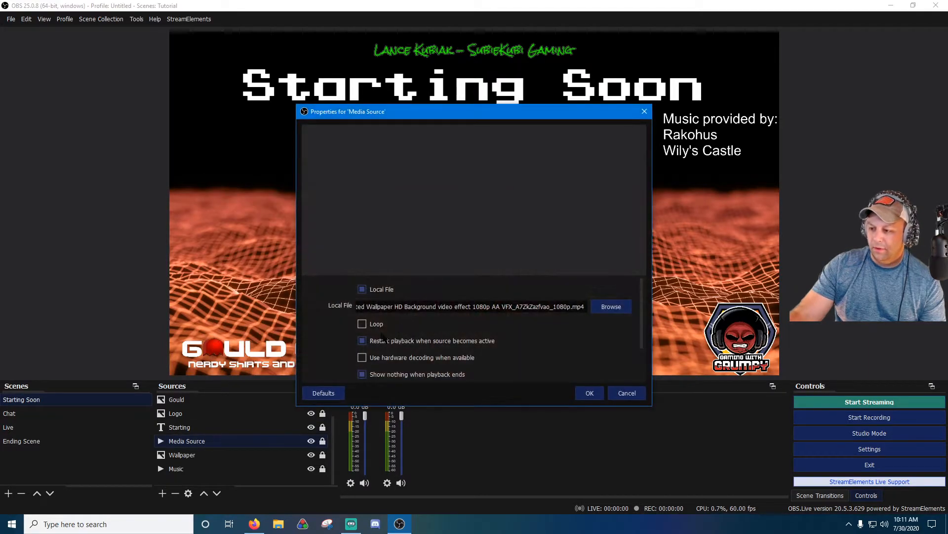
pyautogui.click(373, 328)
pyautogui.click(590, 392)
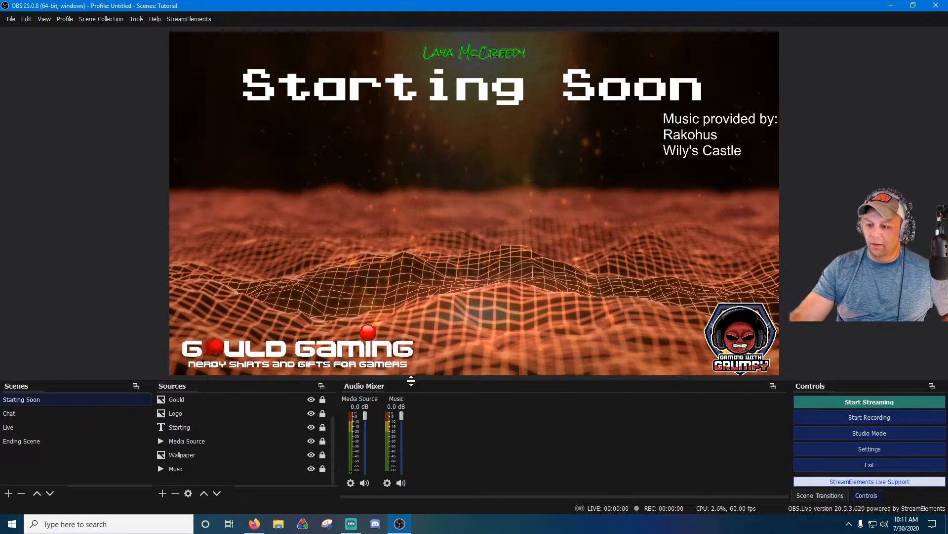
# Step: Unlock the Media Source, enlarge it well beyond all edges of the canvas, reposition it to cover the scene and lock it again
pyautogui.click(323, 441)
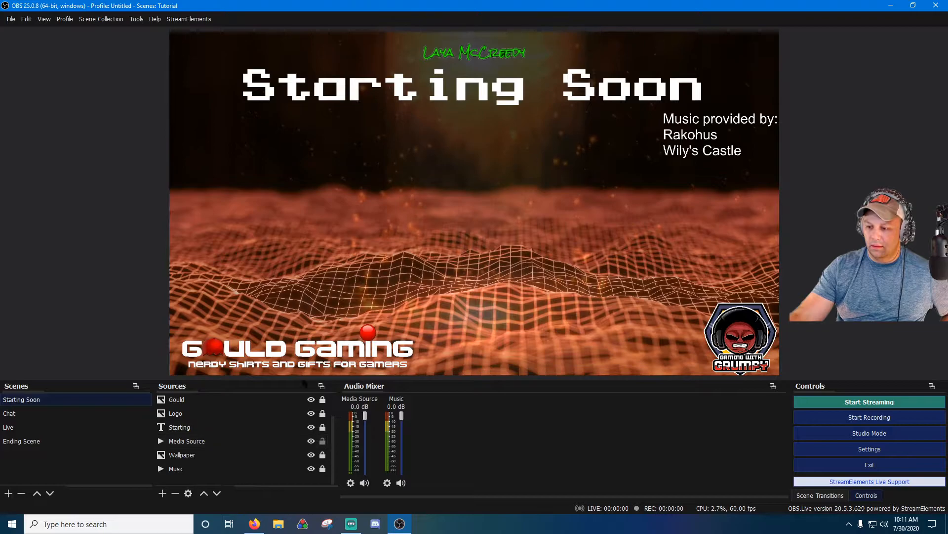
pyautogui.click(405, 274)
pyautogui.moveTo(170, 33); pyautogui.dragTo(49, 4)
pyautogui.moveTo(779, 376); pyautogui.dragTo(938, 469)
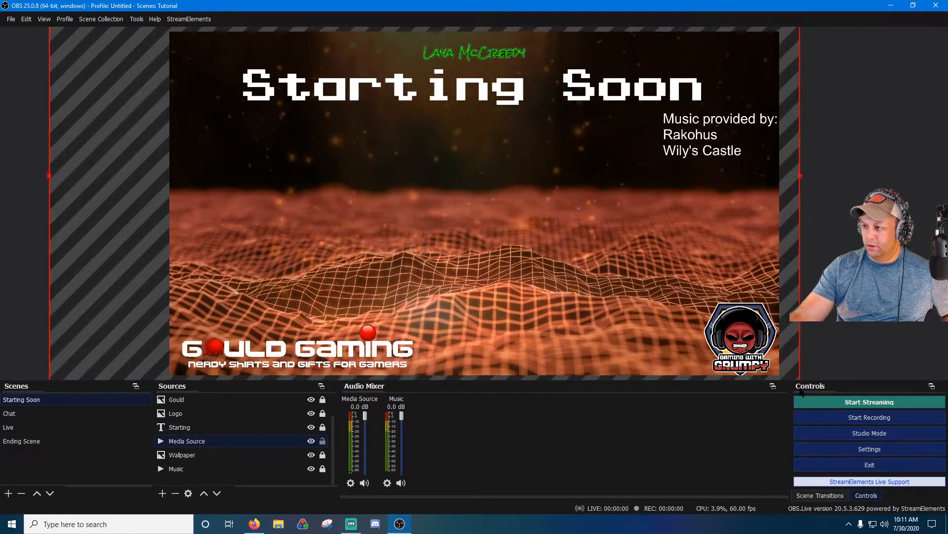
pyautogui.moveTo(581, 276); pyautogui.dragTo(467, 287)
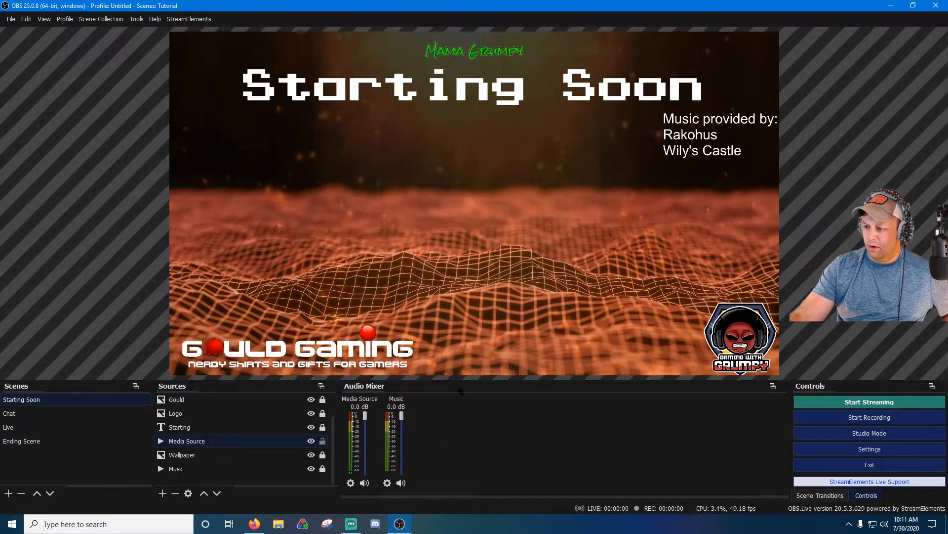
pyautogui.click(323, 441)
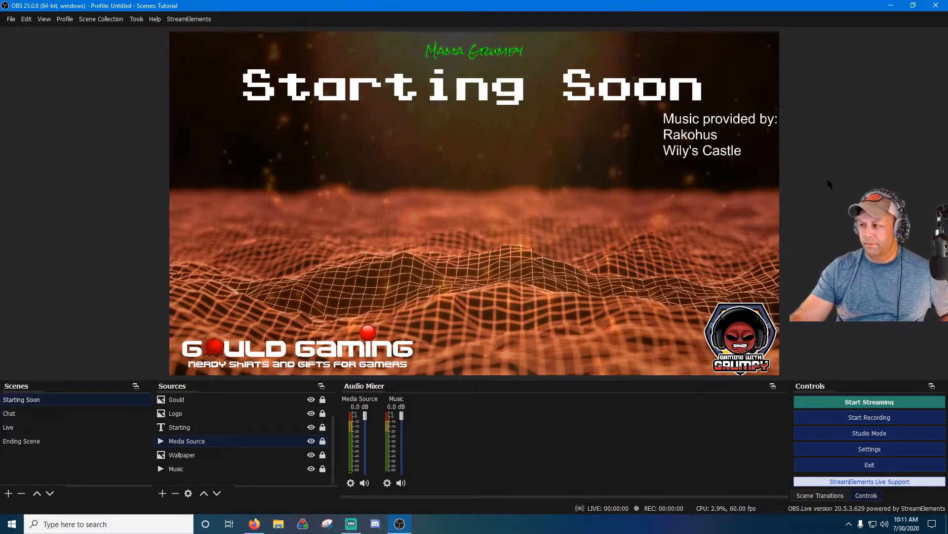
# Step: Add the existing Wallpaper image source to the Chat scene and lock it
pyautogui.click(61, 414)
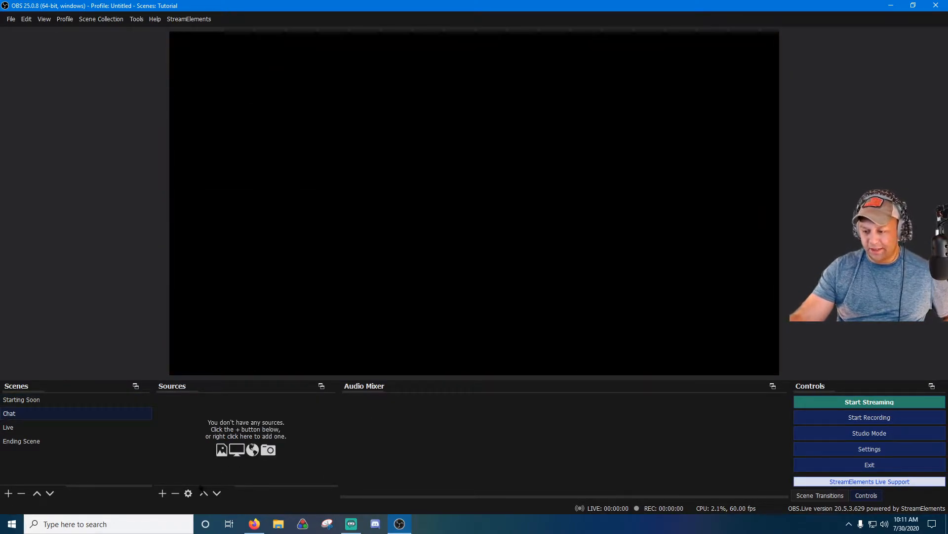
pyautogui.click(163, 493)
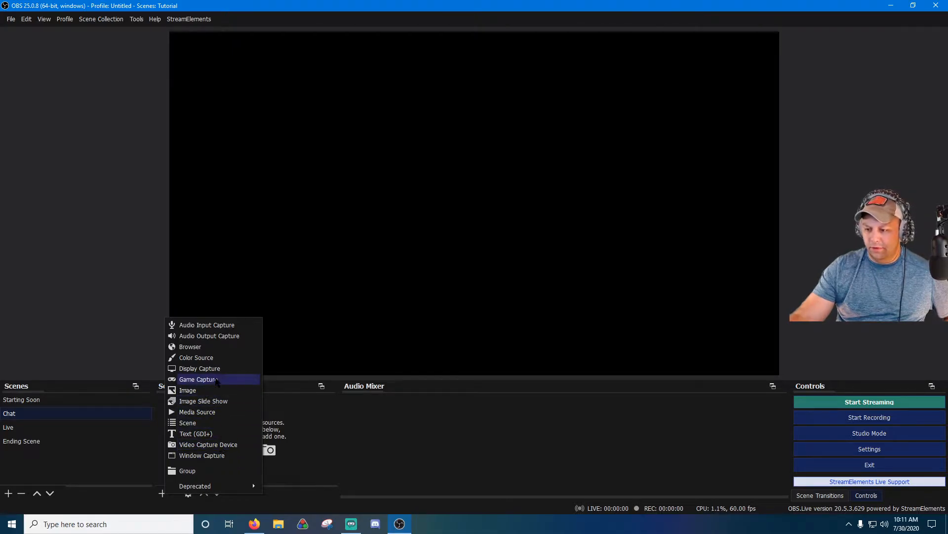
pyautogui.click(188, 389)
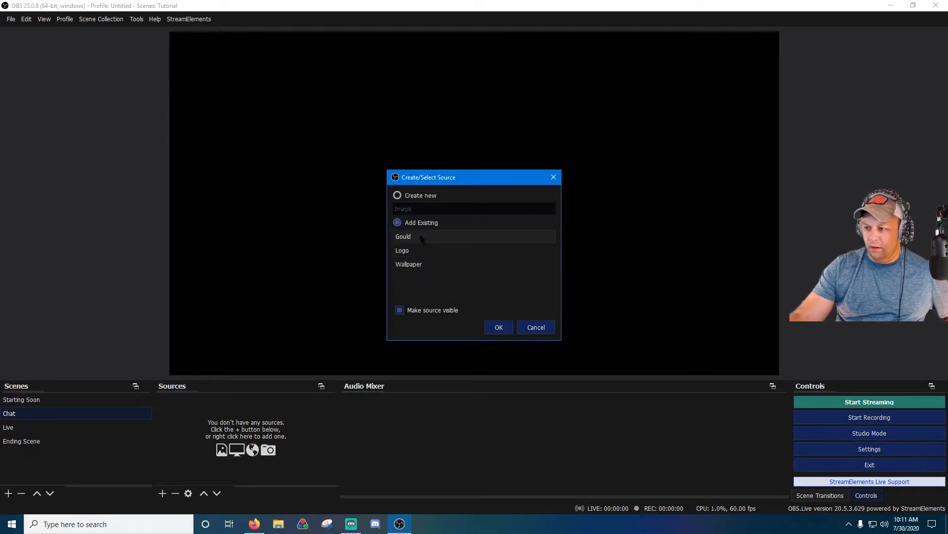
pyautogui.click(499, 327)
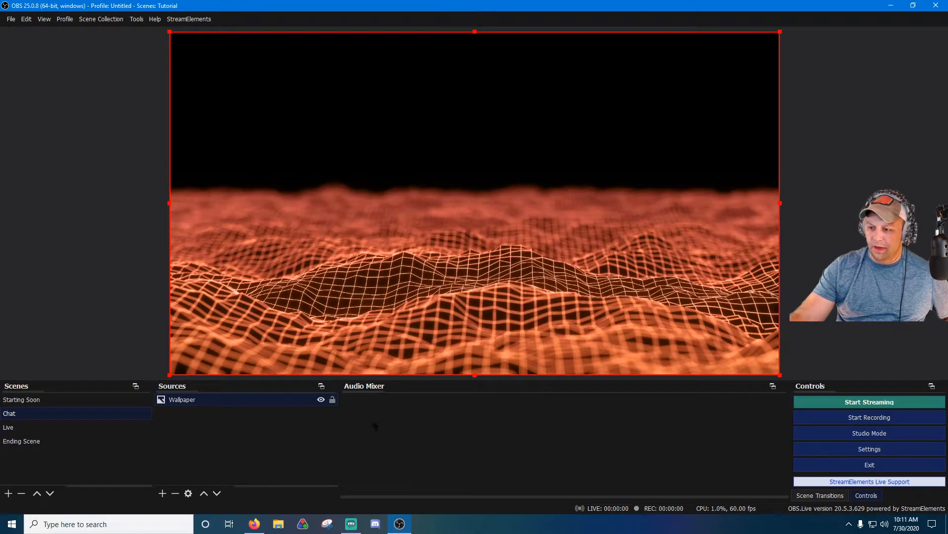
pyautogui.click(332, 399)
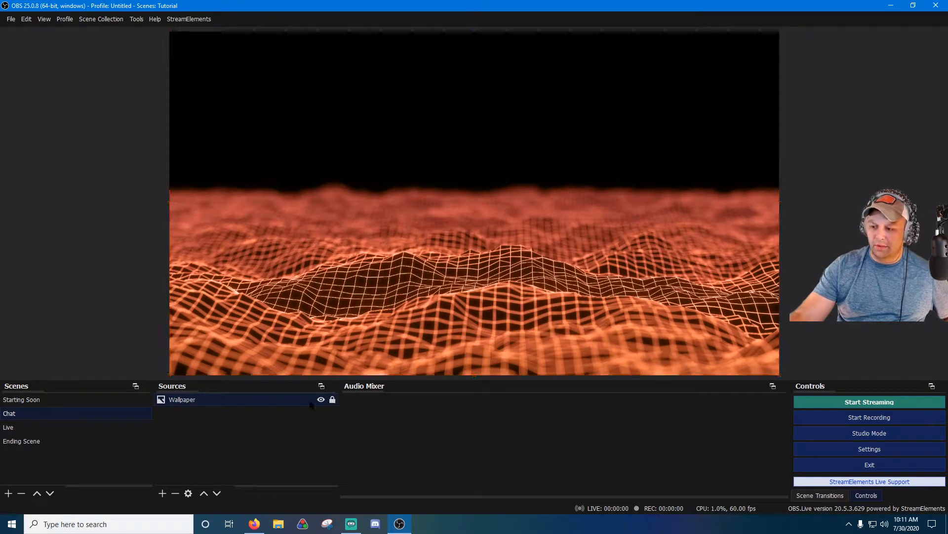
# Step: Switch back and forth between the Starting Soon and Chat scenes to compare their shared wallpaper
pyautogui.click(91, 403)
pyautogui.click(87, 415)
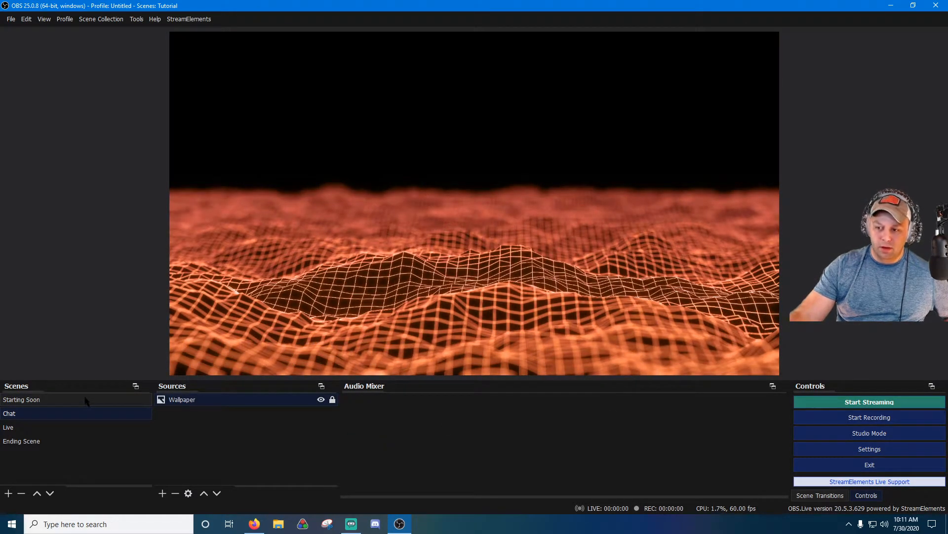
pyautogui.click(86, 400)
pyautogui.click(84, 414)
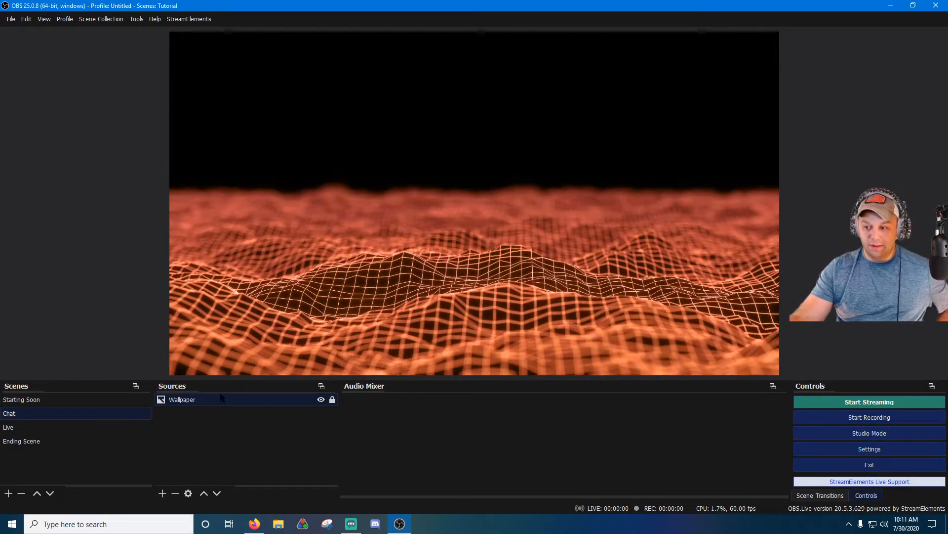
pyautogui.click(81, 401)
pyautogui.click(74, 414)
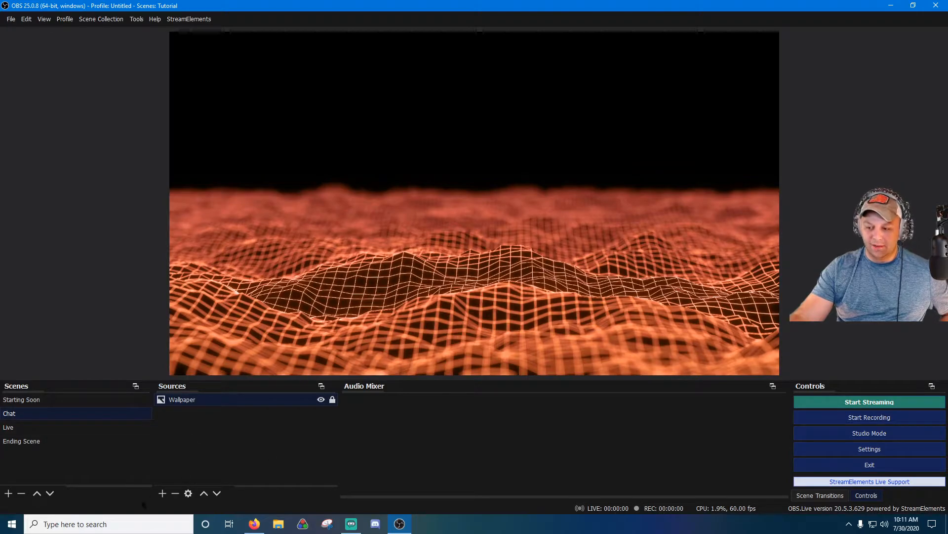
# Step: Create a new image source named Frame in the Chat scene
pyautogui.click(163, 493)
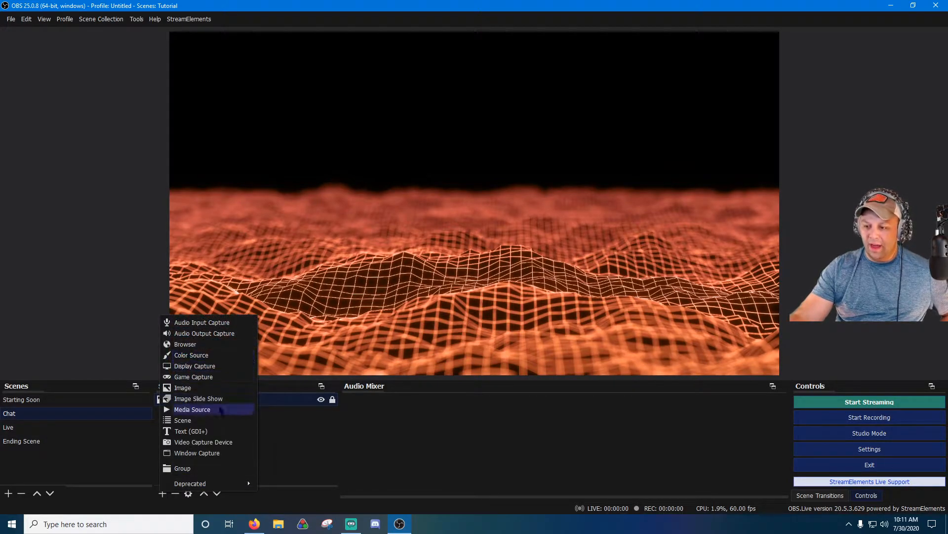
pyautogui.click(188, 386)
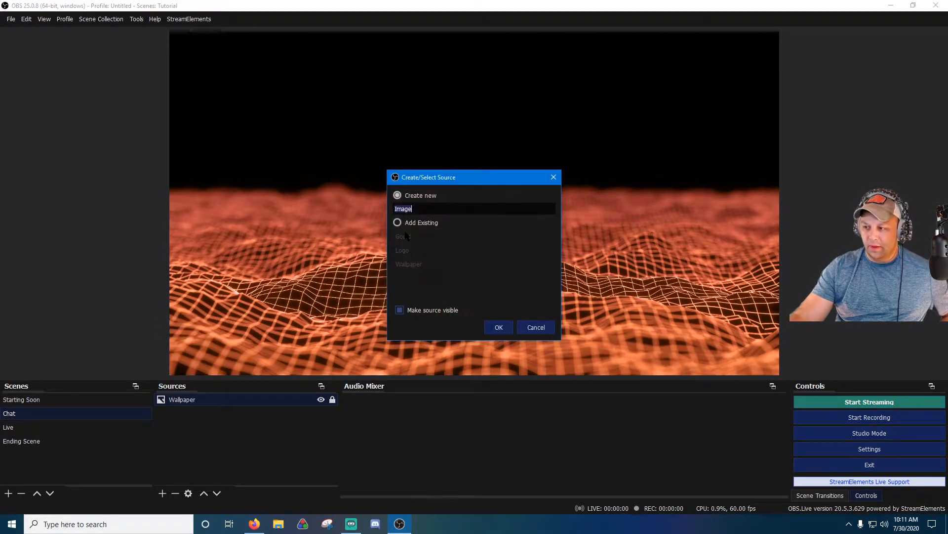
pyautogui.click(500, 326)
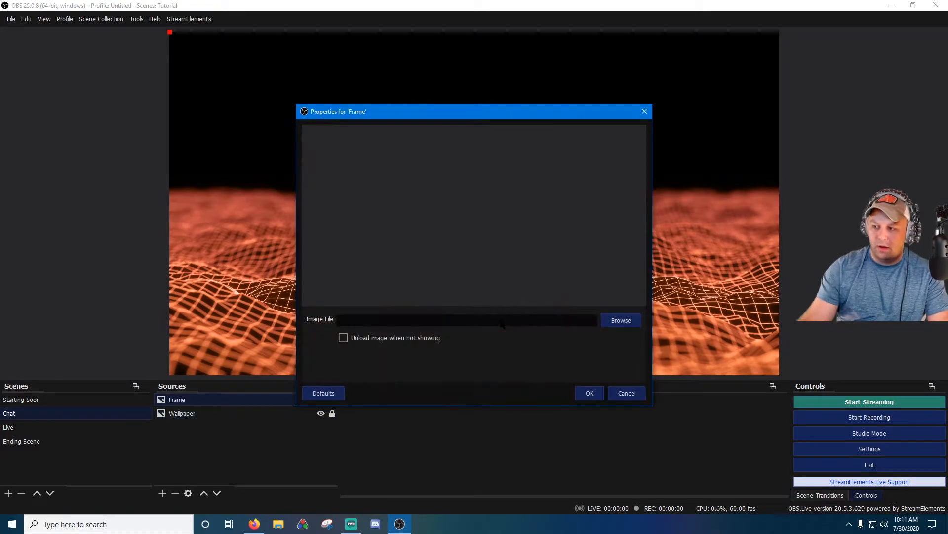
# Step: Load the "Webcam and Chat Frame" image from the Frames for Games folder into the Frame source and accept its properties
pyautogui.click(621, 320)
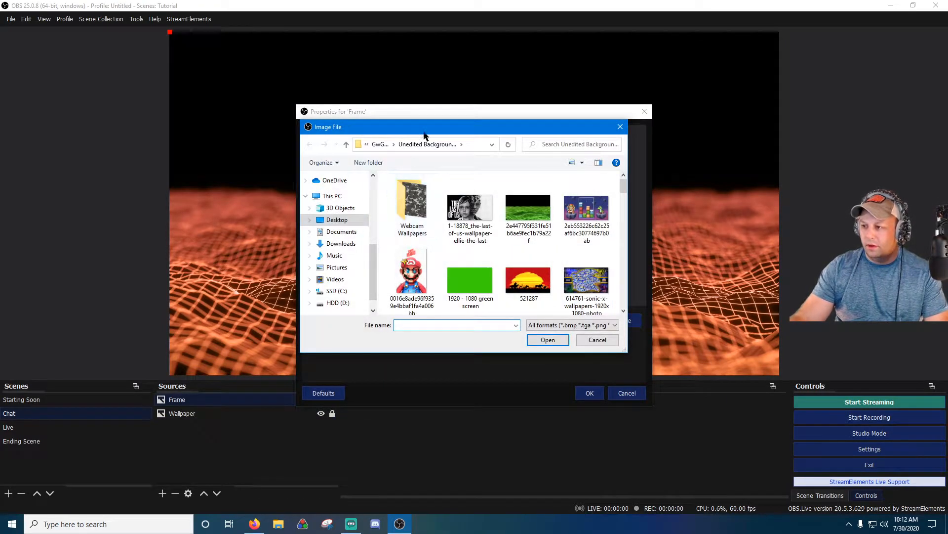
pyautogui.click(378, 144)
pyautogui.scroll(3, 445, 247)
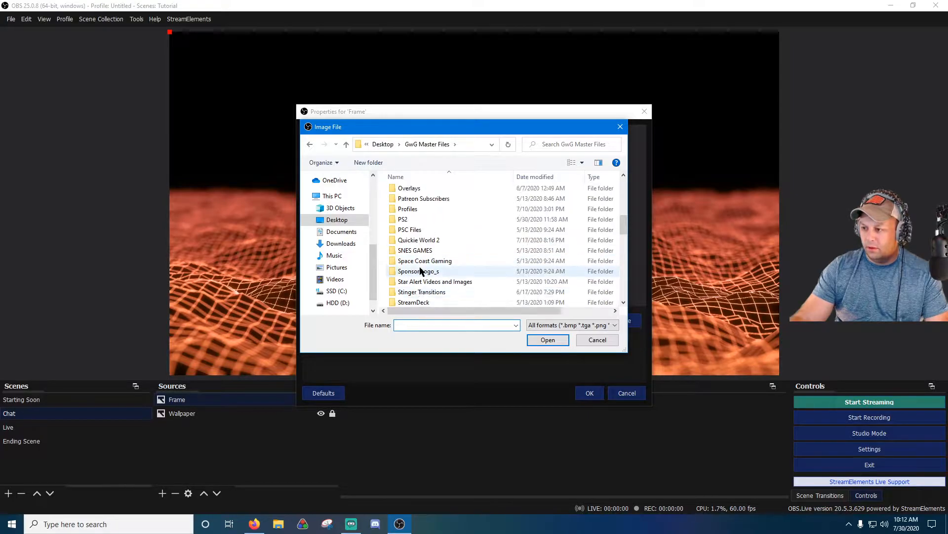
pyautogui.scroll(4, 455, 230)
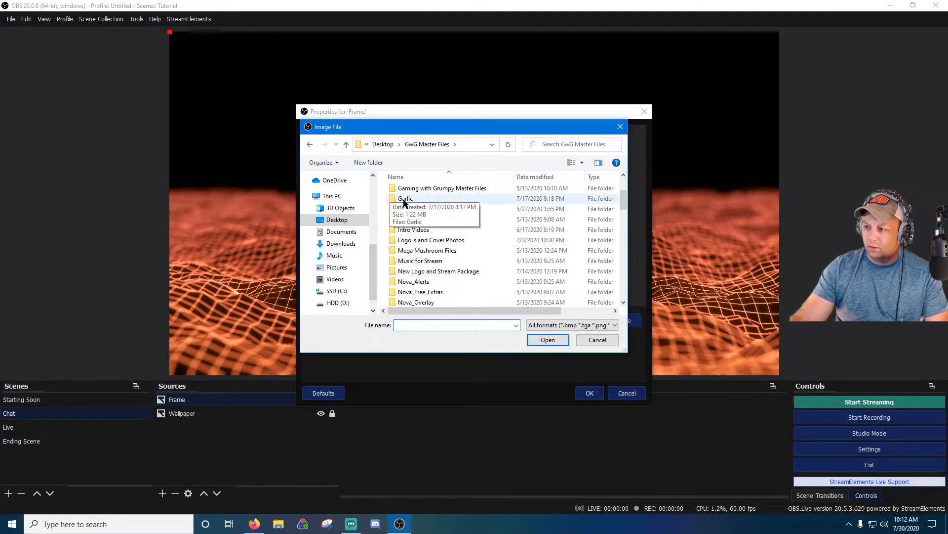
pyautogui.doubleClick(442, 197)
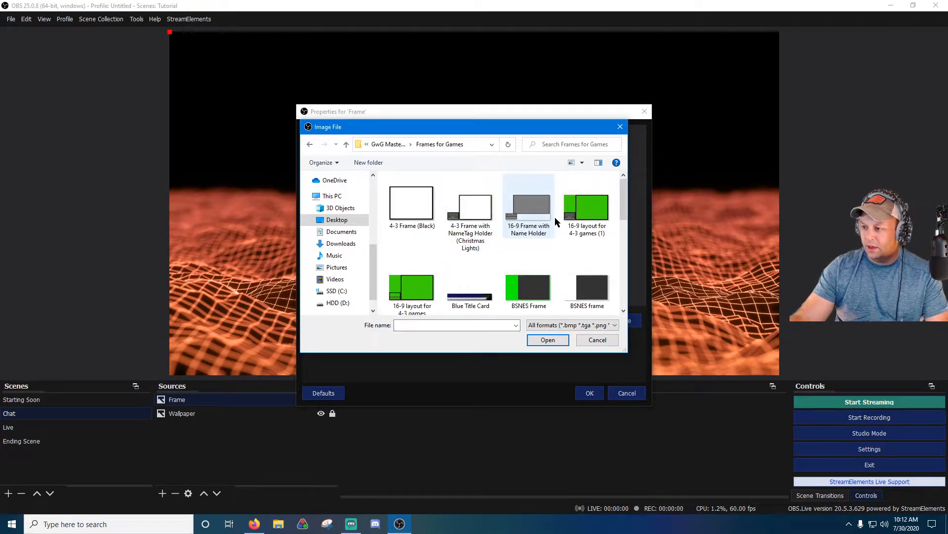
pyautogui.scroll(-2, 562, 223)
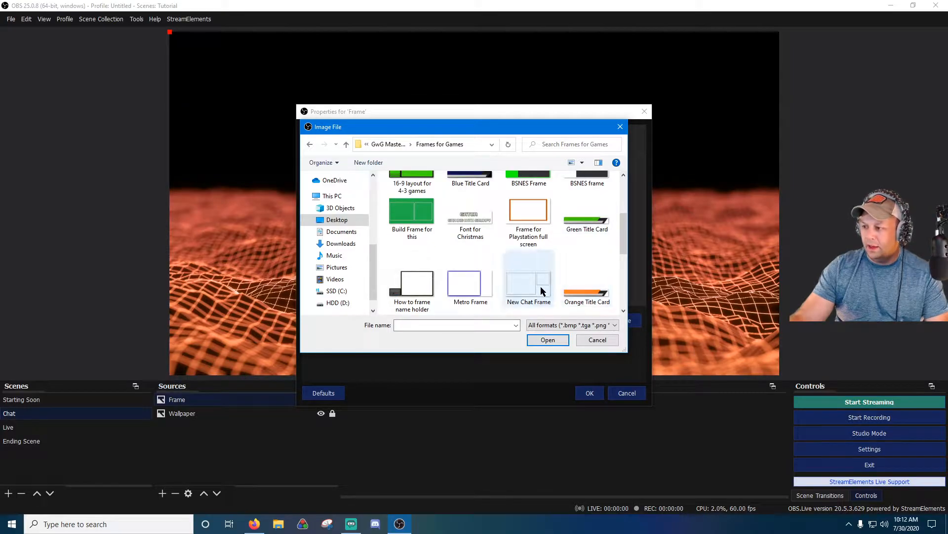
pyautogui.scroll(-3, 550, 277)
pyautogui.scroll(2, 576, 269)
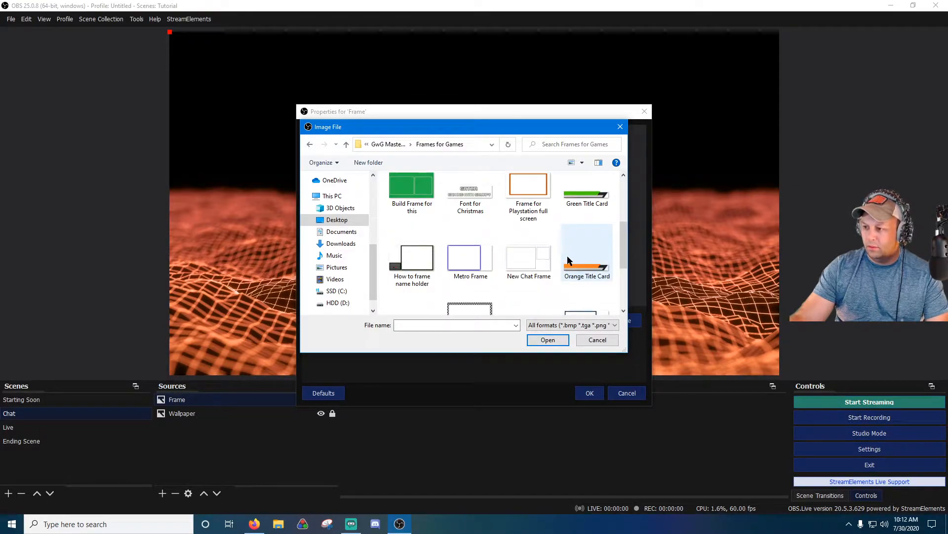
pyautogui.scroll(-1, 567, 256)
pyautogui.scroll(-1, 569, 260)
pyautogui.scroll(1, 573, 269)
pyautogui.scroll(-1, 580, 280)
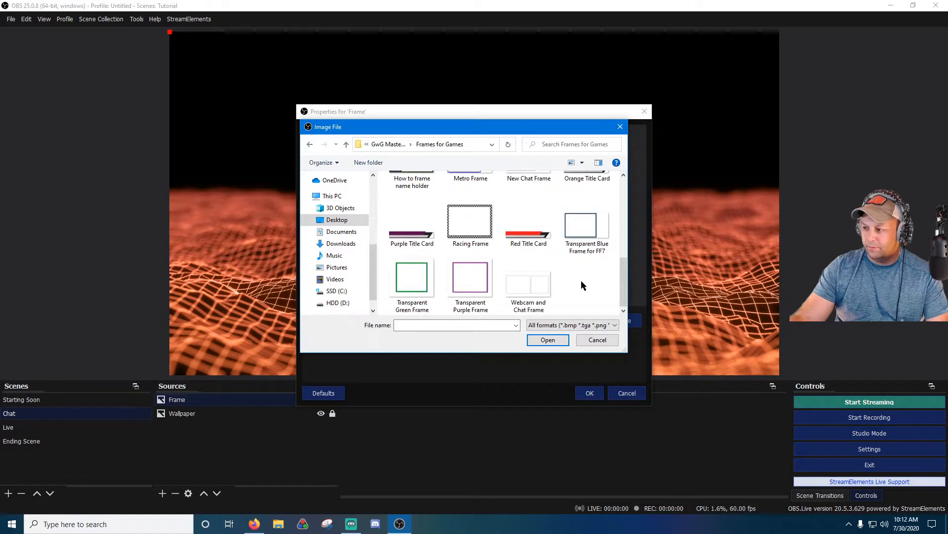
pyautogui.doubleClick(532, 287)
pyautogui.press('Return')
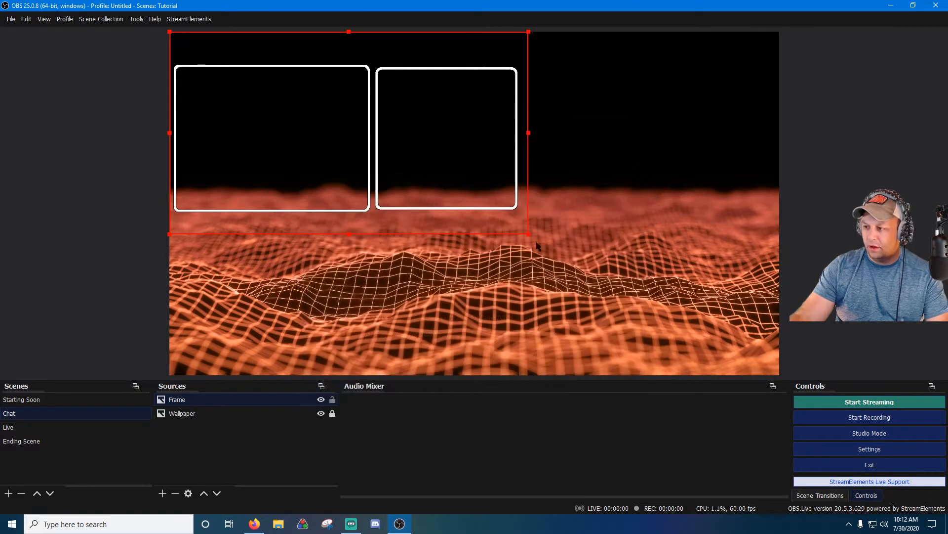
# Step: Enlarge the Frame image from its lower corner until its two boxes span the canvas width, and lock it
pyautogui.moveTo(529, 234); pyautogui.dragTo(740, 377)
pyautogui.click(741, 378)
pyautogui.click(333, 399)
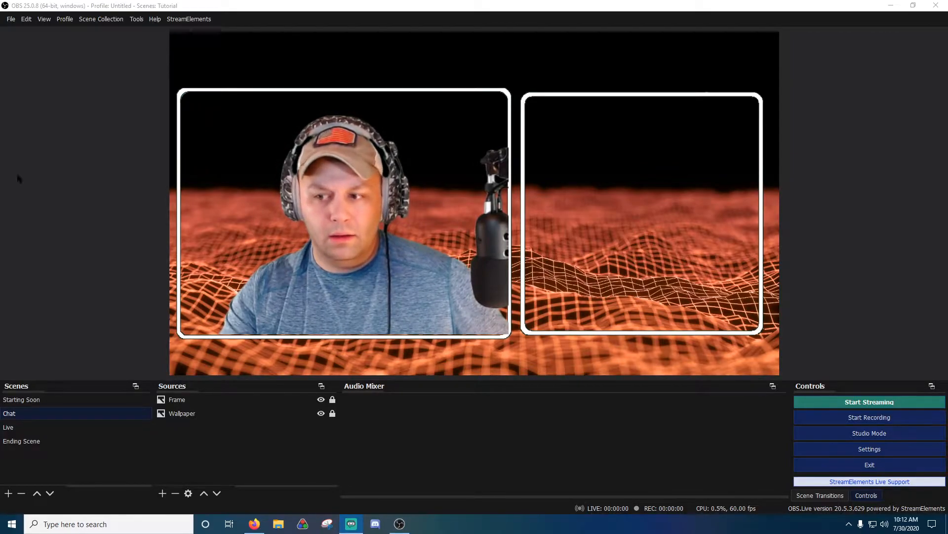
# Step: Add a new video capture device named Webcam to the Chat scene with the C920 camera, and lock the source
pyautogui.click(163, 493)
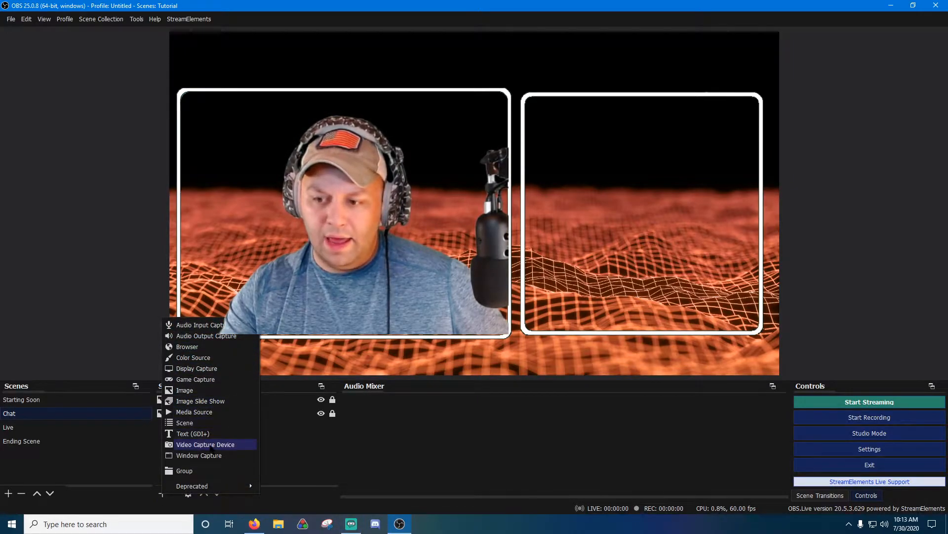
pyautogui.click(212, 444)
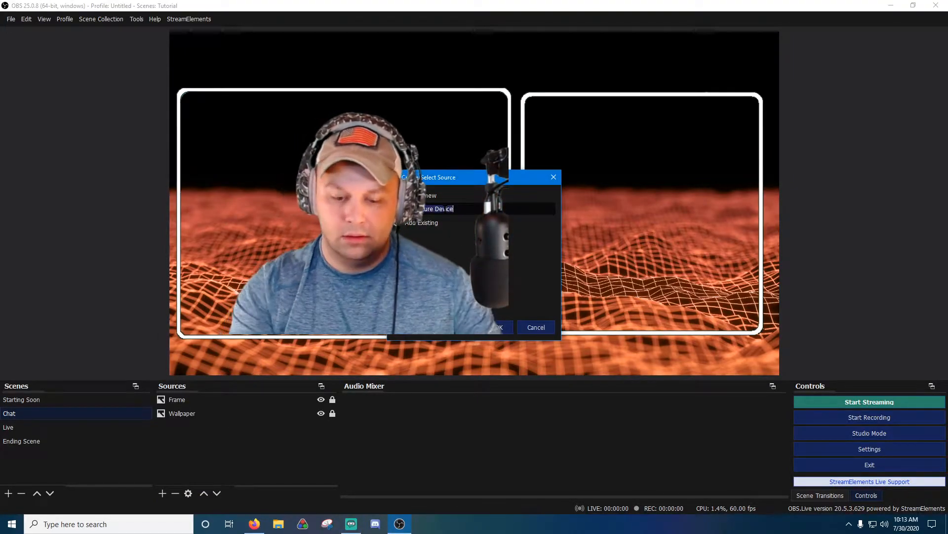
pyautogui.press('Return')
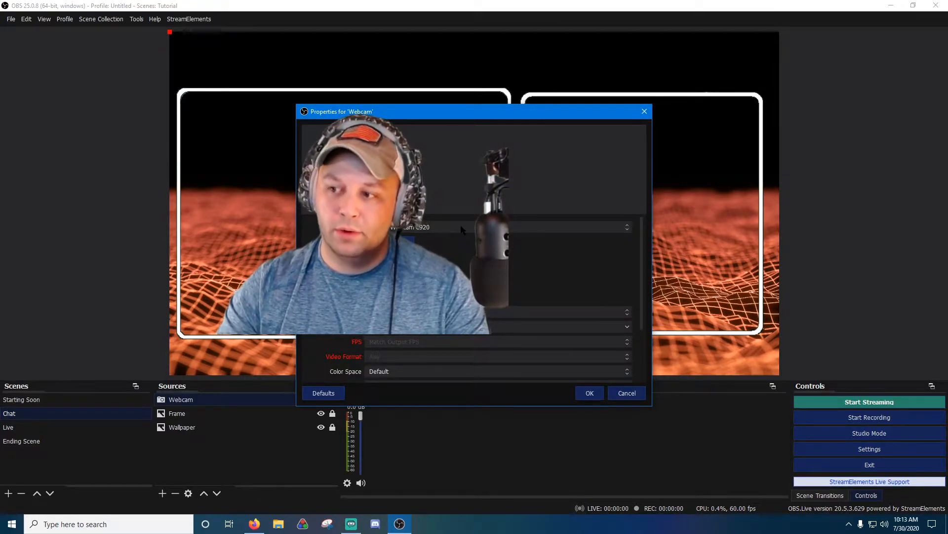
pyautogui.click(461, 225)
pyautogui.click(461, 225)
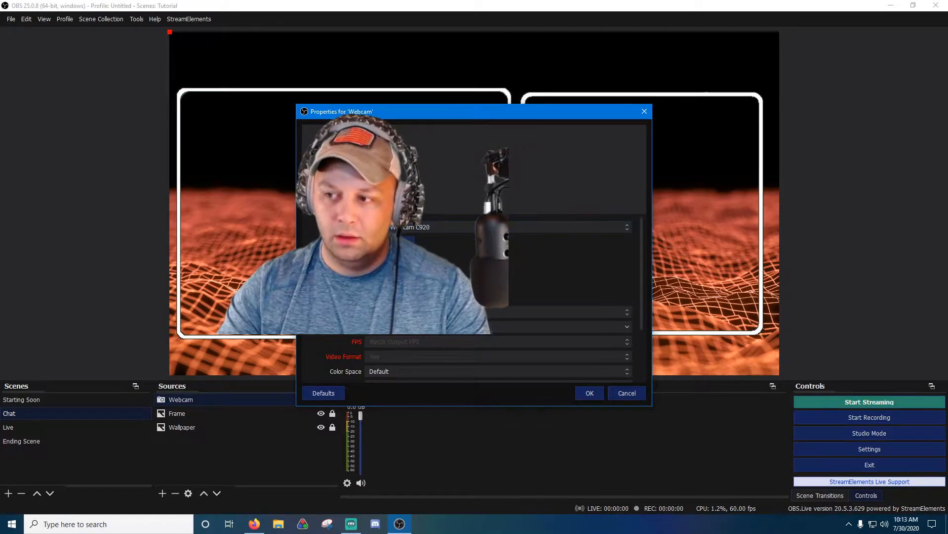
pyautogui.click(590, 392)
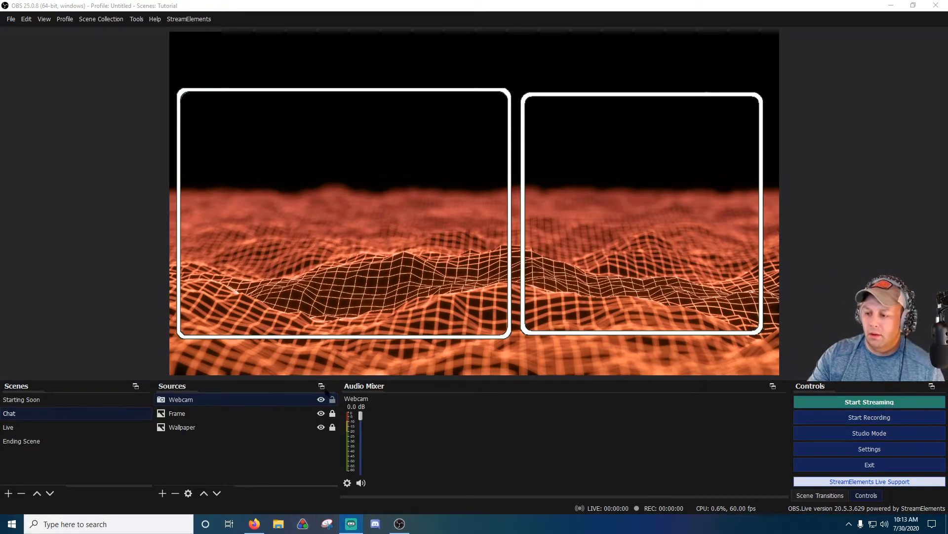
pyautogui.click(332, 400)
# Step: Load the StreamElements dashboard in Firefox and return to OBS
pyautogui.click(162, 493)
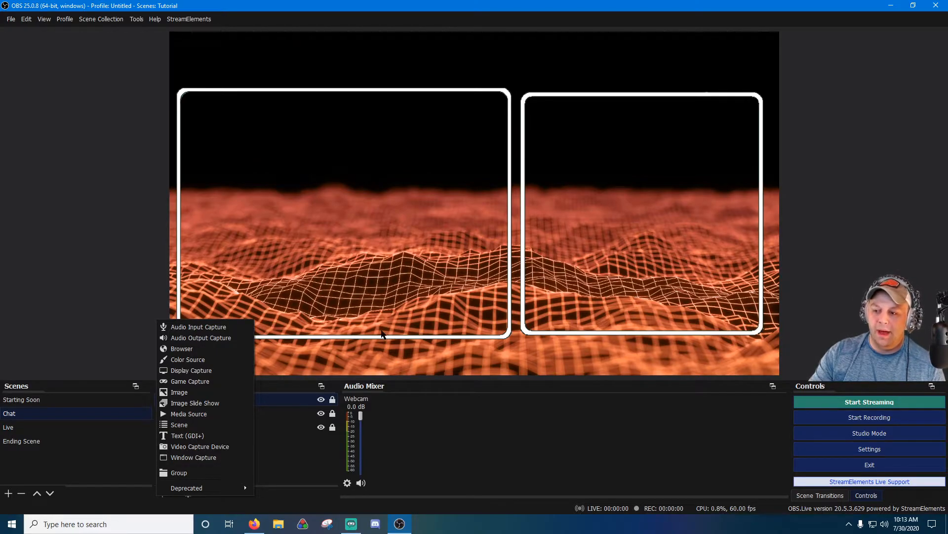
pyautogui.click(252, 526)
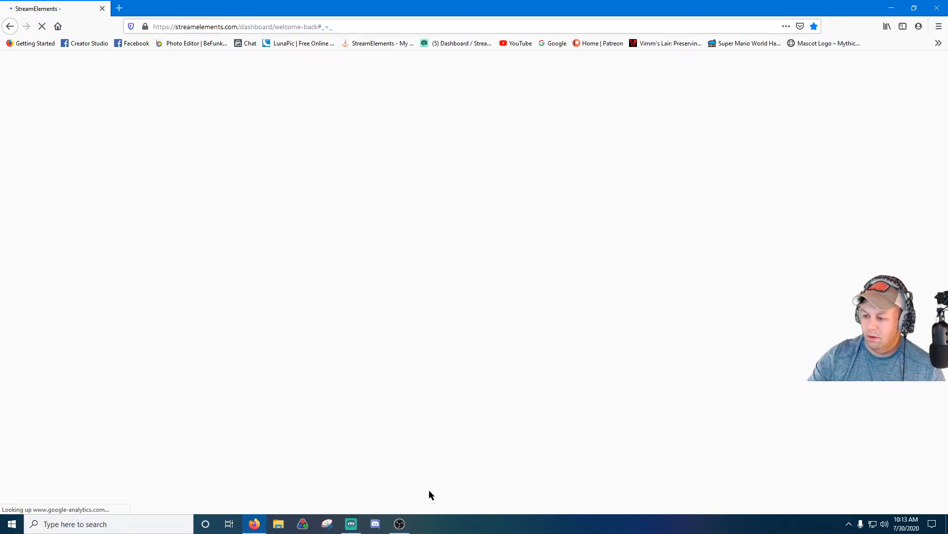
pyautogui.click(399, 523)
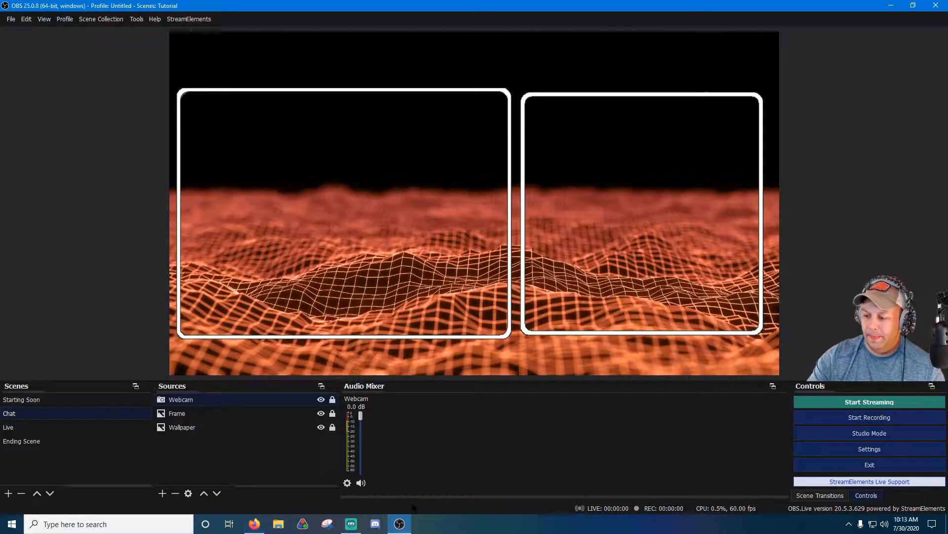
# Step: Create a browser source named ChatBox with its default properties and move it over the second frame box
pyautogui.click(162, 493)
pyautogui.click(191, 345)
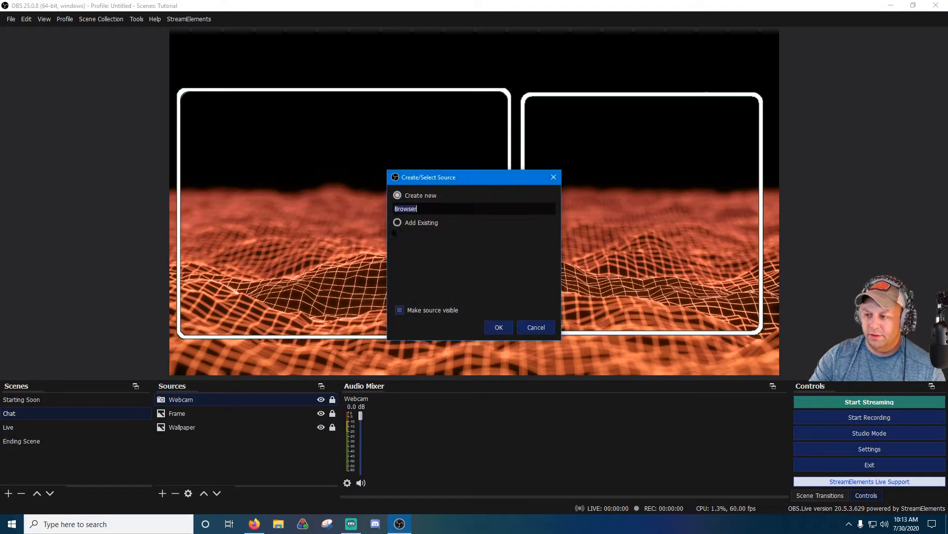
pyautogui.press('BackSpace')
pyautogui.write('ChatBox')
pyautogui.click(512, 327)
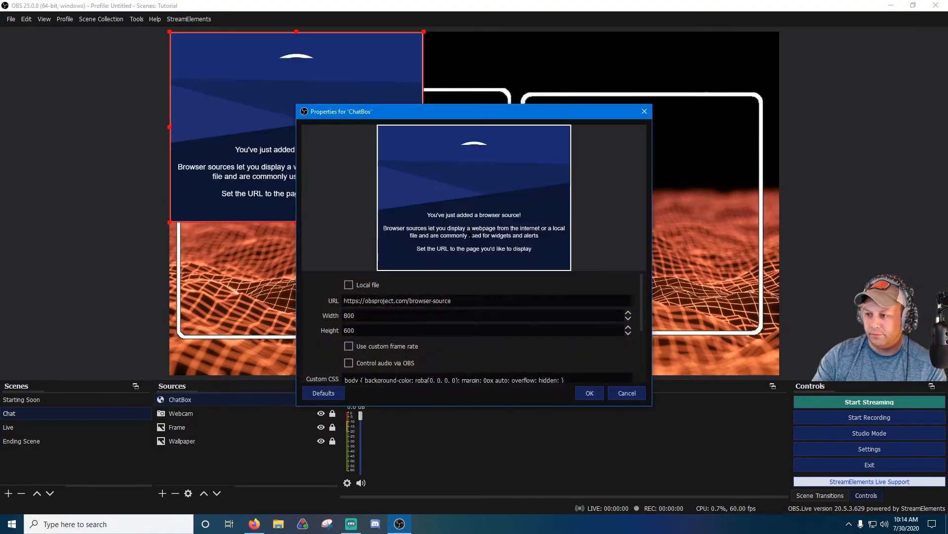
pyautogui.click(590, 393)
pyautogui.moveTo(366, 136); pyautogui.dragTo(703, 194)
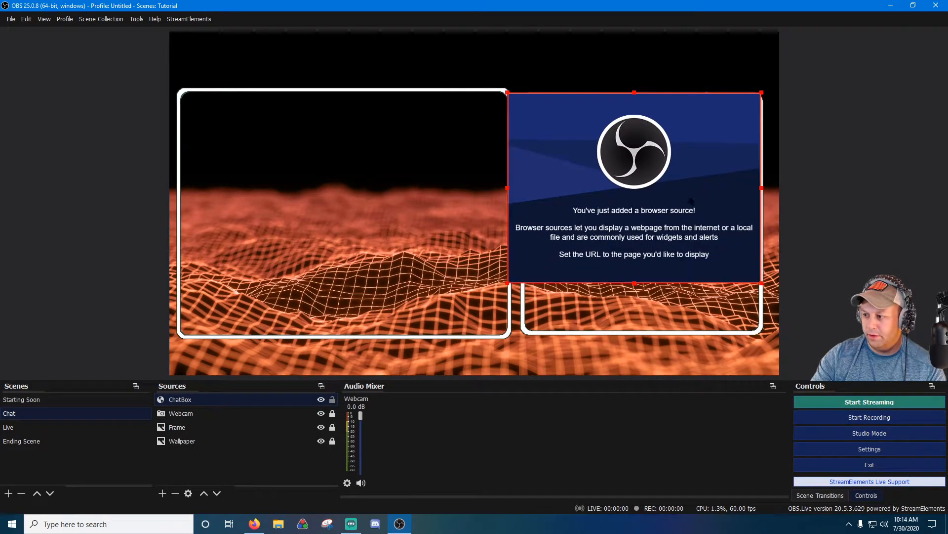
# Step: Try to narrow the ChatBox source from its left edge to match the frame box, and restore that edge
pyautogui.moveTo(507, 190); pyautogui.dragTo(523, 191)
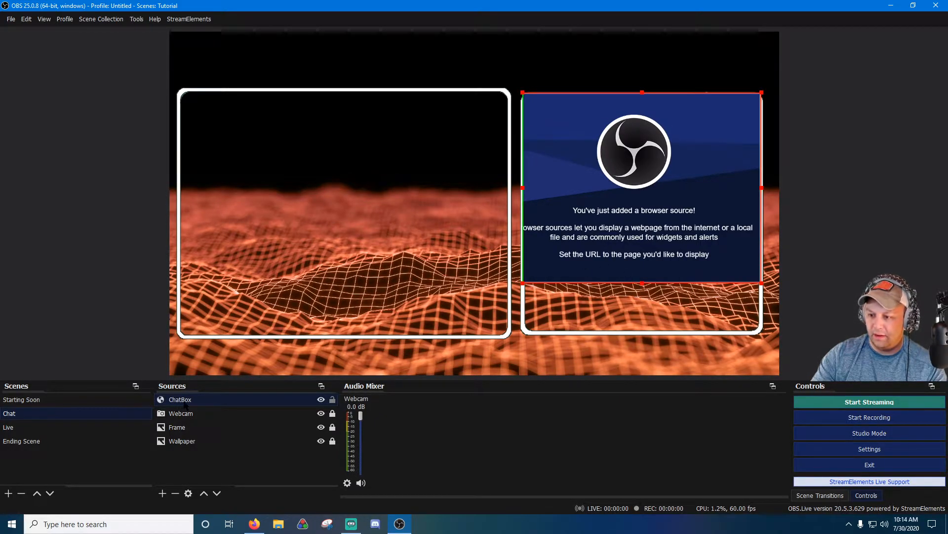
pyautogui.rightClick(183, 401)
pyautogui.click(547, 238)
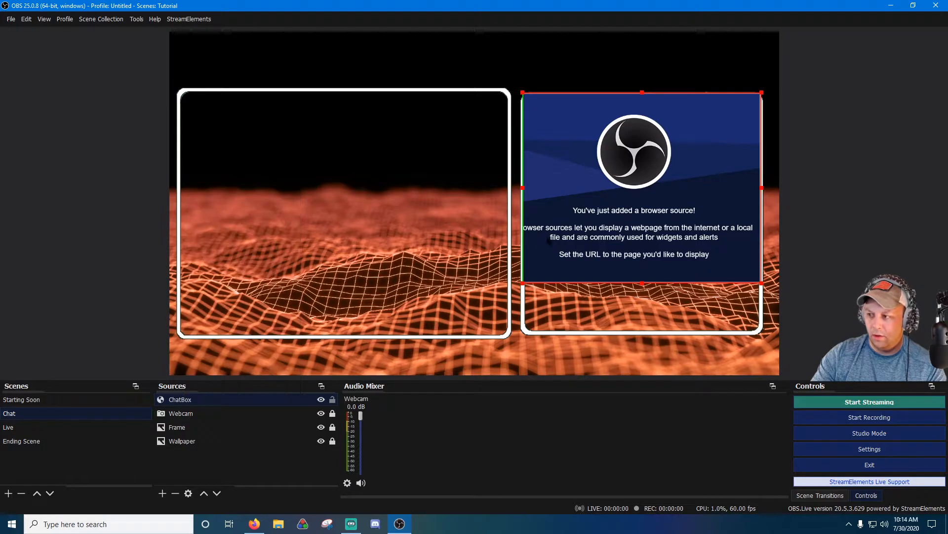
pyautogui.moveTo(524, 191); pyautogui.dragTo(507, 190)
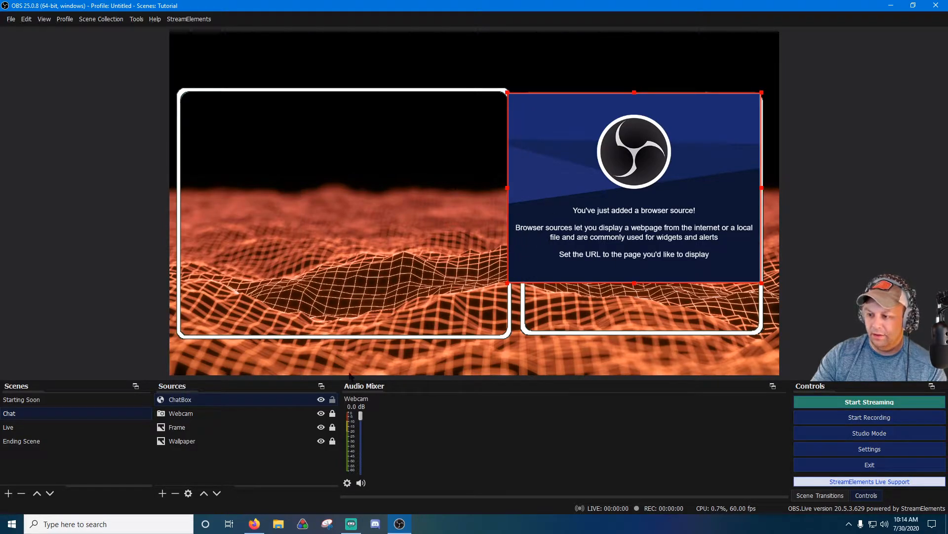
# Step: Set the ChatBox source's width to 700 and move it within the second frame box
pyautogui.rightClick(249, 403)
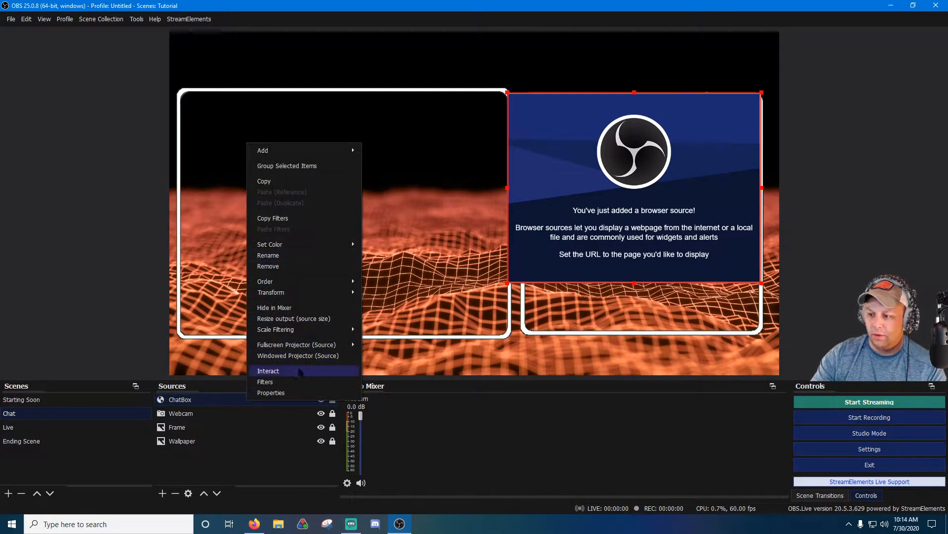
pyautogui.click(271, 393)
pyautogui.moveTo(357, 316); pyautogui.dragTo(331, 318)
pyautogui.write('700')
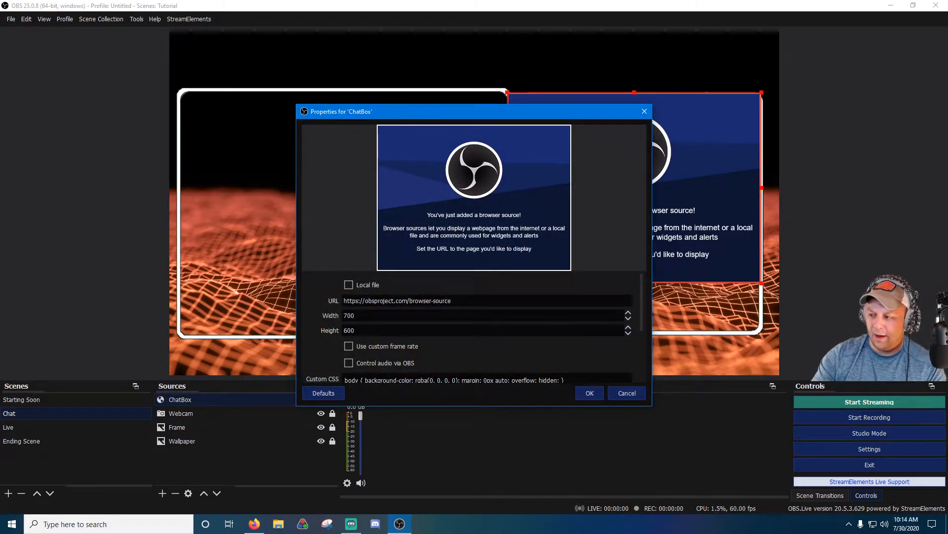
pyautogui.click(599, 392)
pyautogui.moveTo(571, 217); pyautogui.dragTo(600, 218)
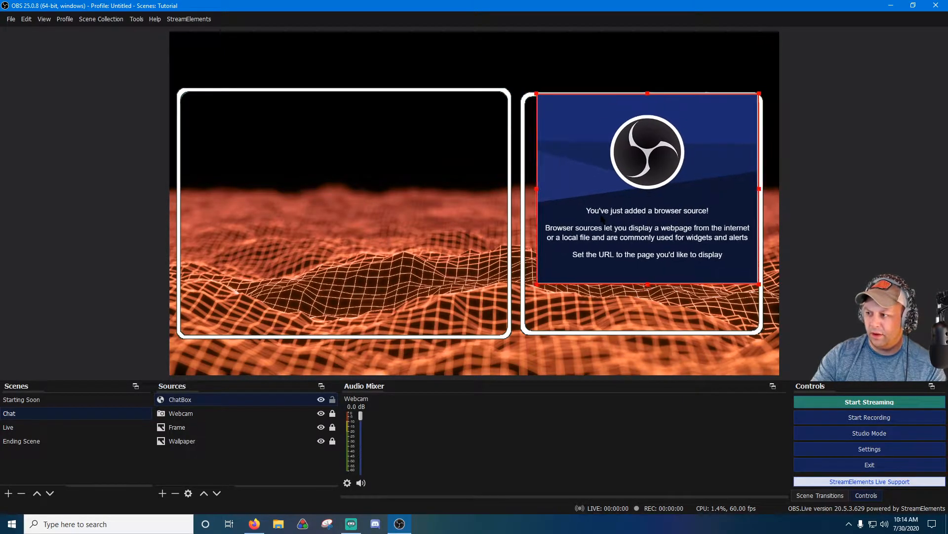
# Step: Set the ChatBox source's width to 720 and center it horizontally in the second frame box
pyautogui.rightClick(217, 399)
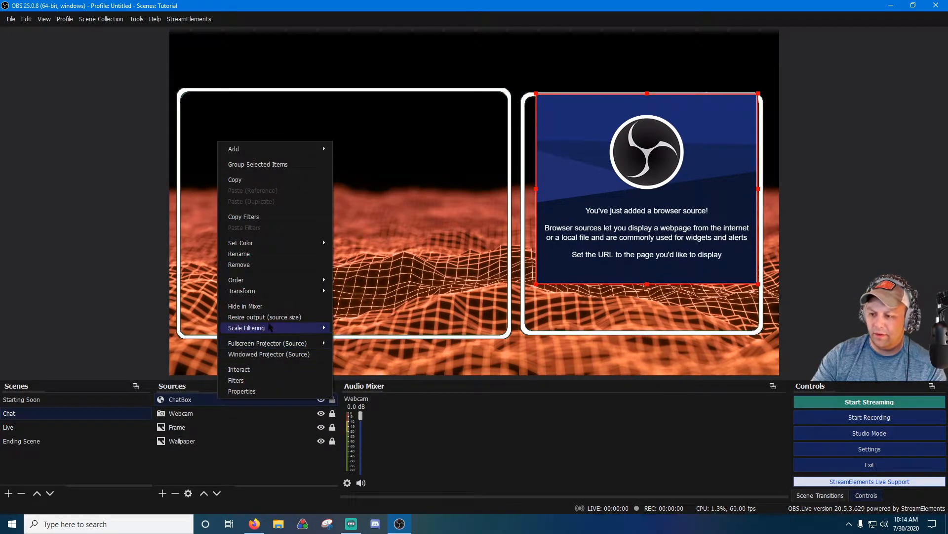
pyautogui.click(256, 391)
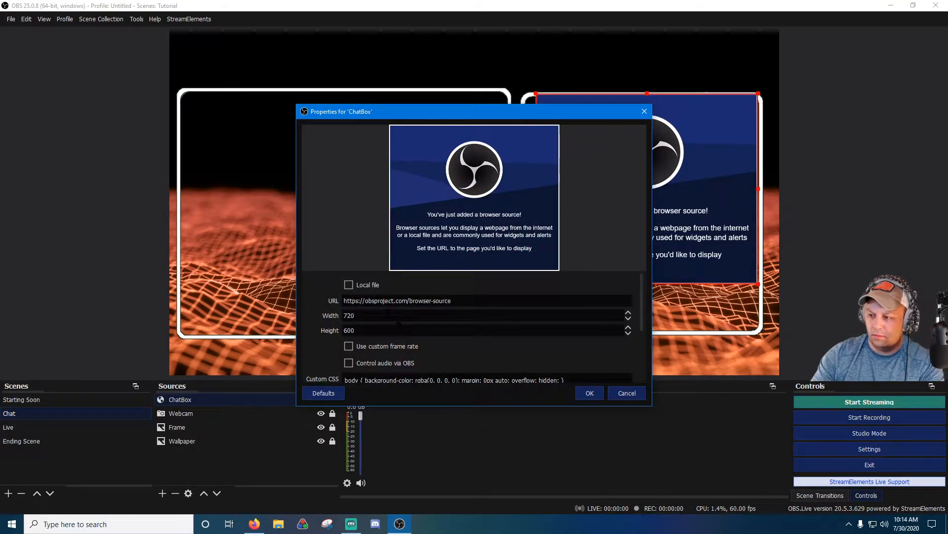
pyautogui.click(589, 394)
pyautogui.moveTo(608, 258); pyautogui.dragTo(615, 256)
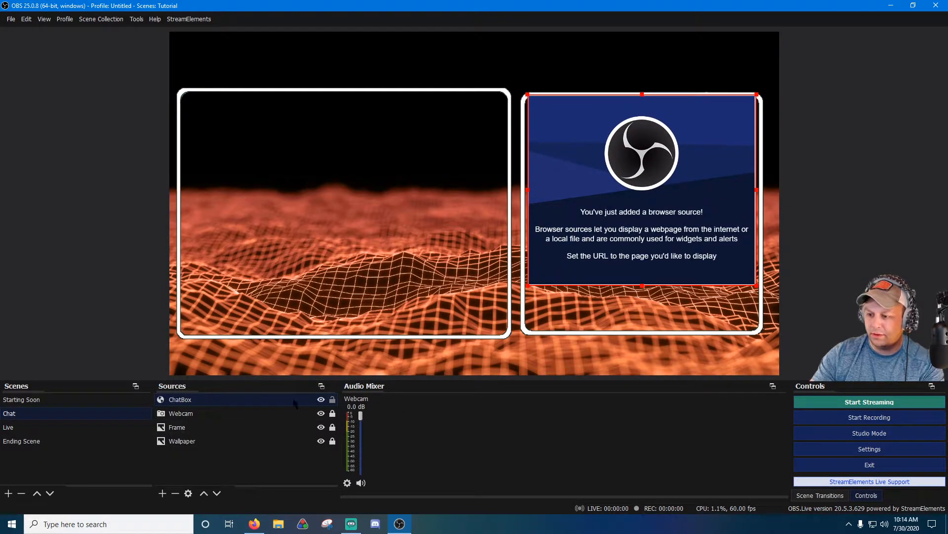
# Step: Set the ChatBox source's height to 750 and place it below Webcam in the source order
pyautogui.rightClick(295, 404)
pyautogui.click(327, 390)
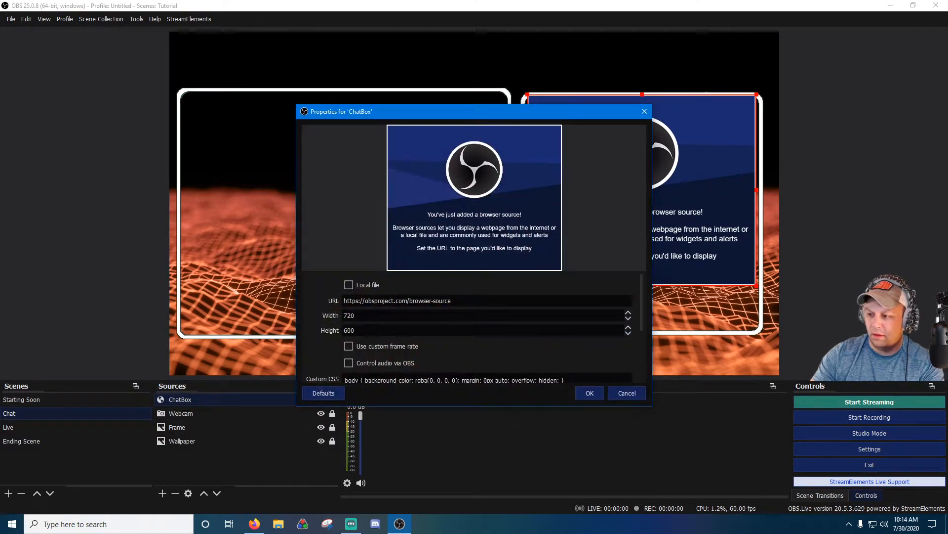
pyautogui.write('750')
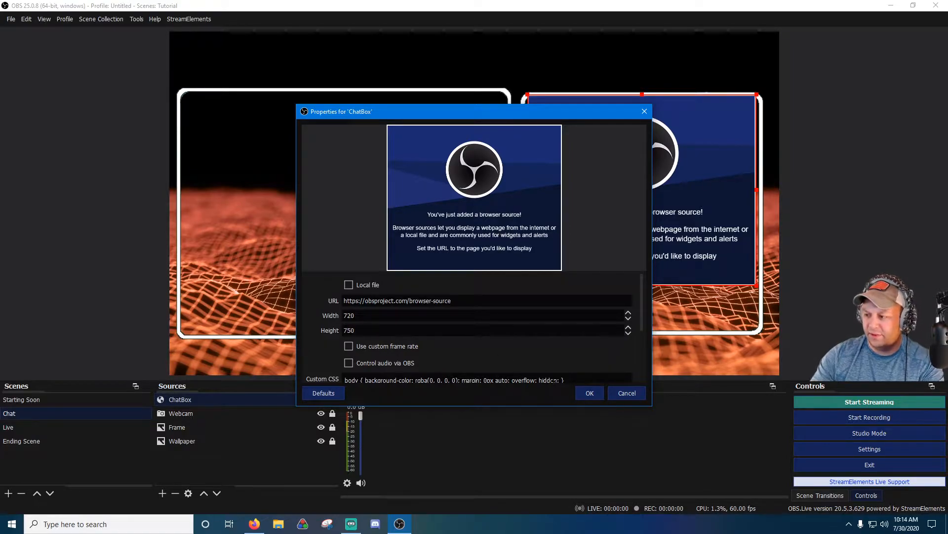
pyautogui.click(589, 393)
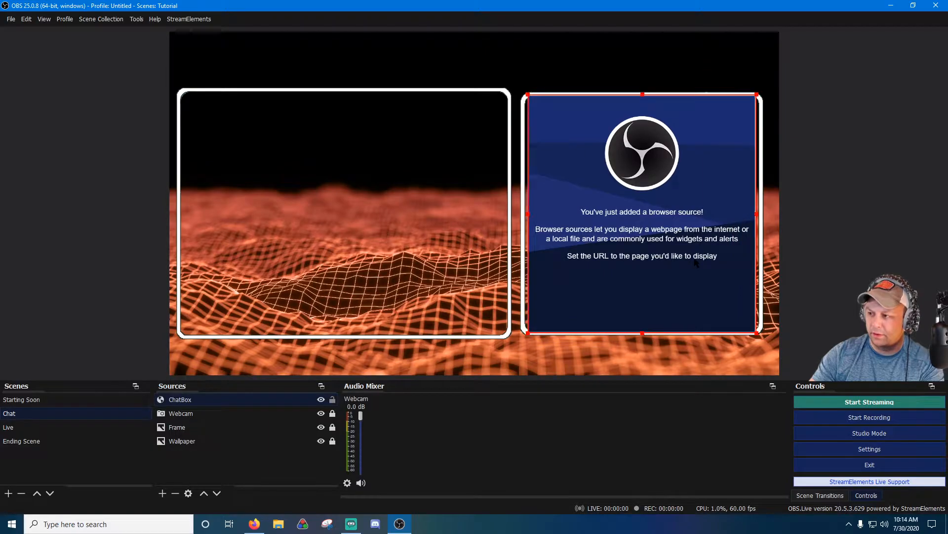
pyautogui.moveTo(193, 403); pyautogui.dragTo(195, 427)
pyautogui.click(861, 232)
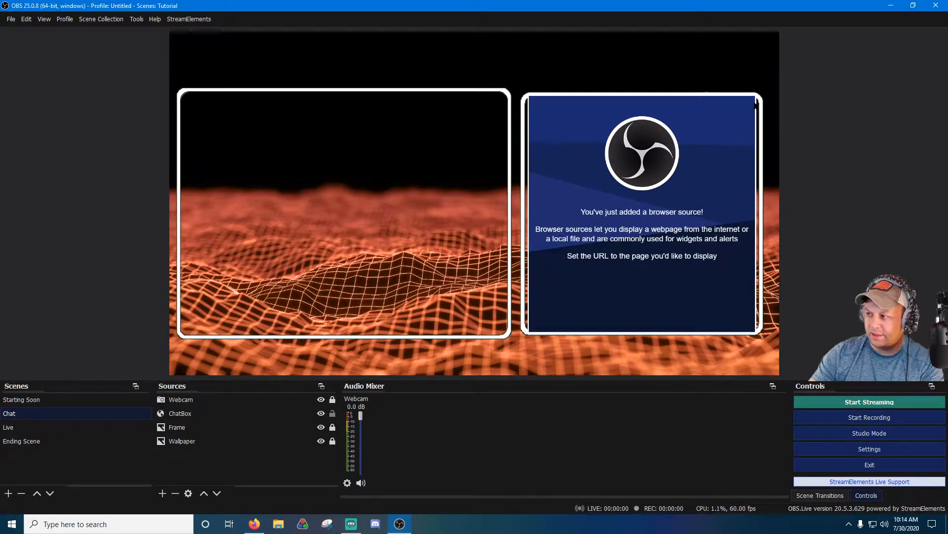
# Step: Enlarge the ChatBox source from its upper-left corner beyond the frame box, and place it beneath Frame in the source order
pyautogui.click(540, 121)
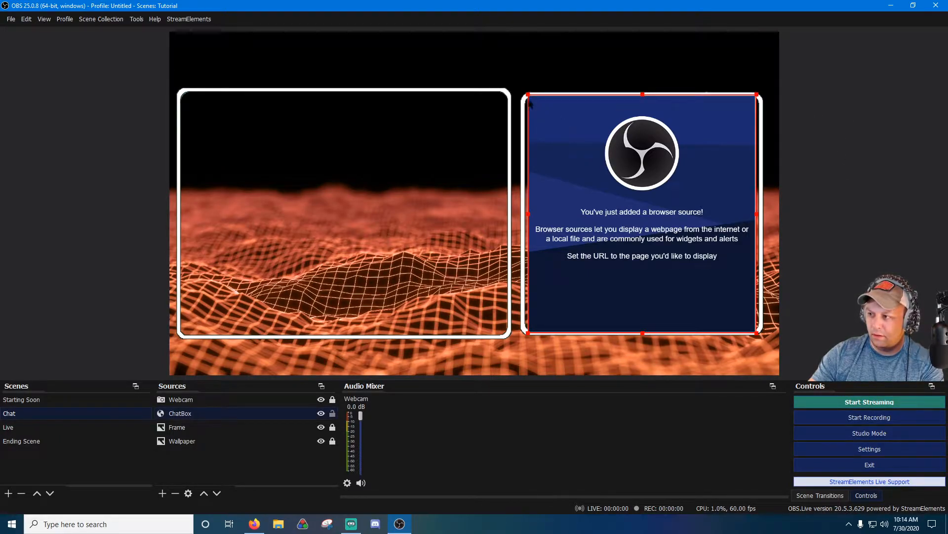
pyautogui.moveTo(528, 94); pyautogui.dragTo(506, 73)
pyautogui.click(834, 130)
pyautogui.moveTo(689, 143); pyautogui.dragTo(699, 143)
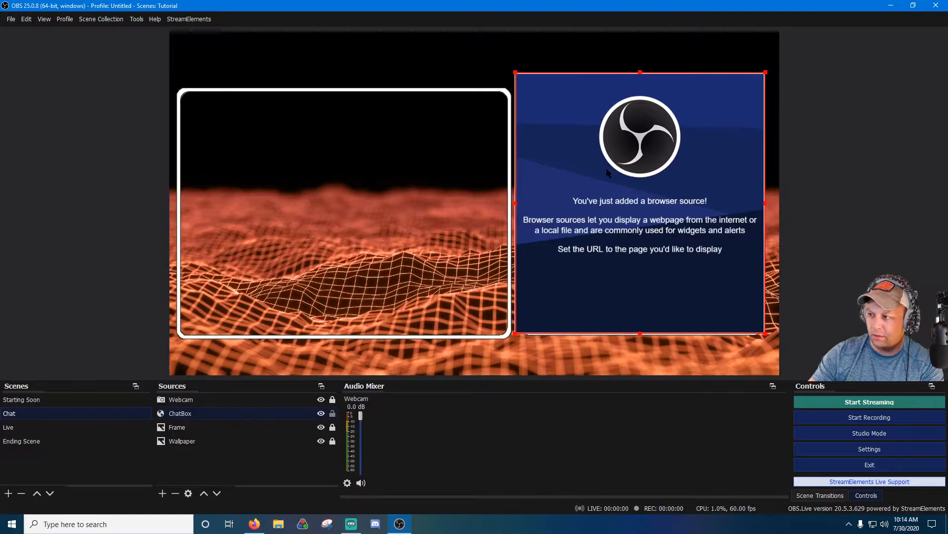
pyautogui.moveTo(186, 430); pyautogui.dragTo(187, 431)
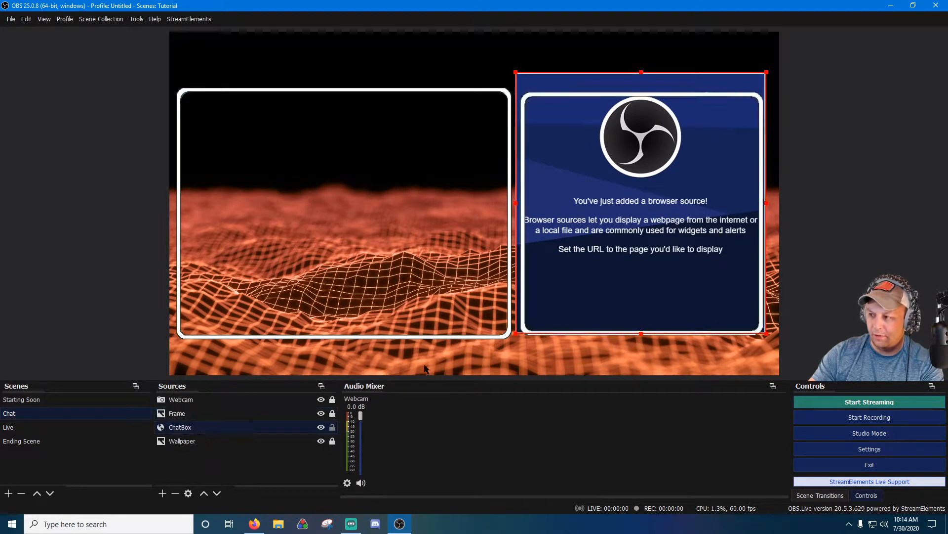
# Step: Reposition the ChatBox source and shrink it from its upper and lower edges until it fits inside the second frame box
pyautogui.moveTo(656, 228); pyautogui.dragTo(660, 241)
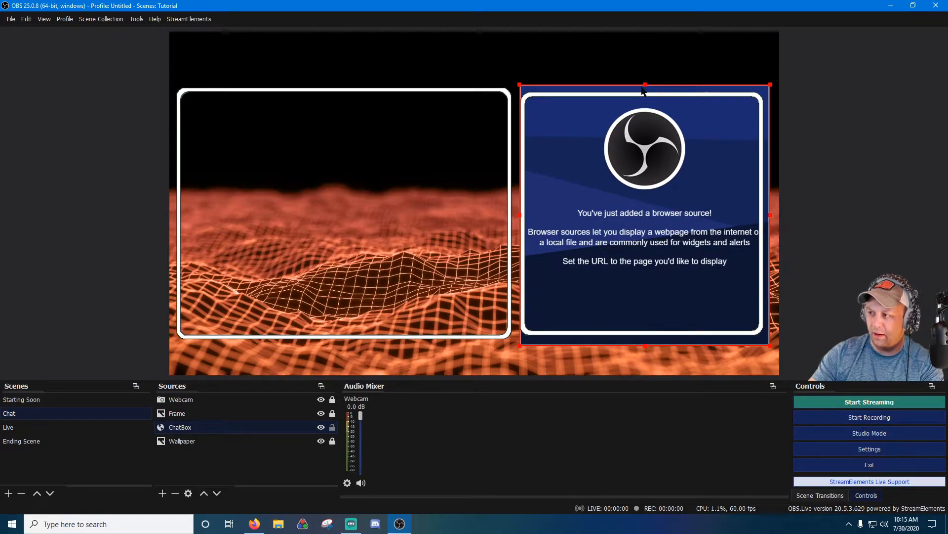
pyautogui.moveTo(646, 84); pyautogui.dragTo(646, 93)
pyautogui.moveTo(642, 127); pyautogui.dragTo(645, 125)
pyautogui.moveTo(645, 345); pyautogui.dragTo(644, 334)
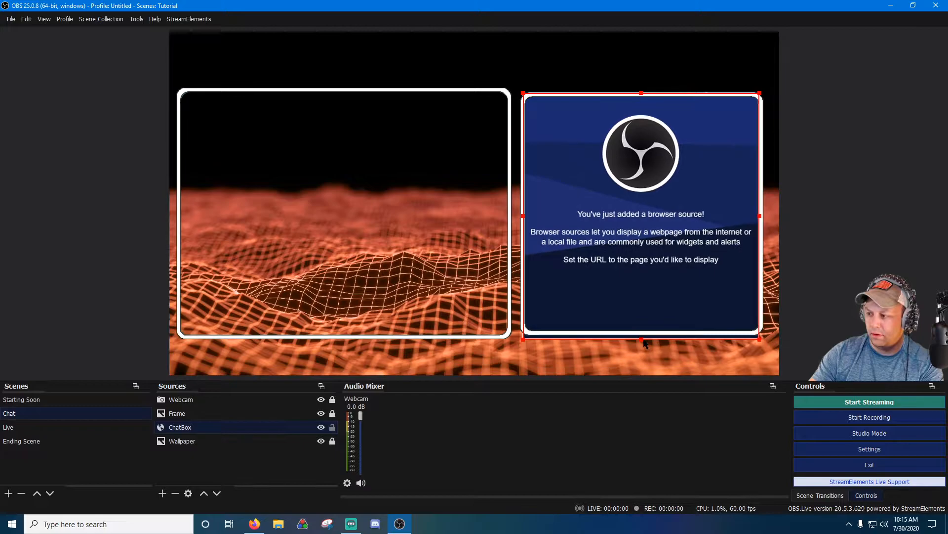
pyautogui.moveTo(648, 295); pyautogui.dragTo(647, 296)
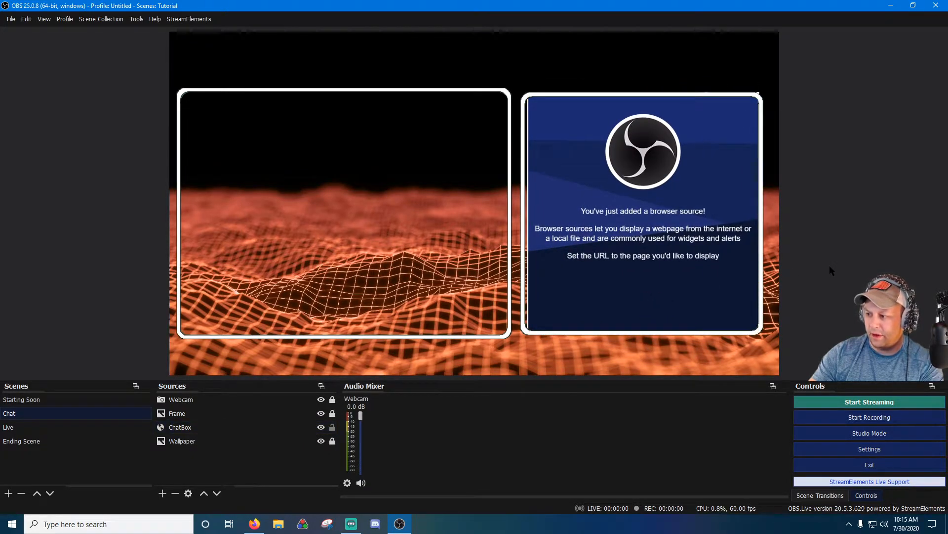
pyautogui.click(837, 136)
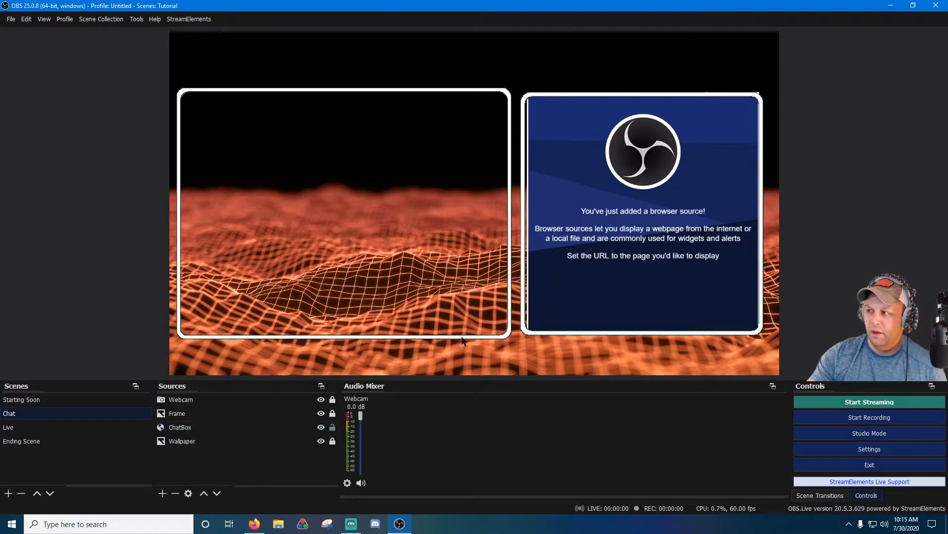
pyautogui.click(644, 98)
pyautogui.moveTo(643, 94); pyautogui.dragTo(645, 94)
pyautogui.click(822, 175)
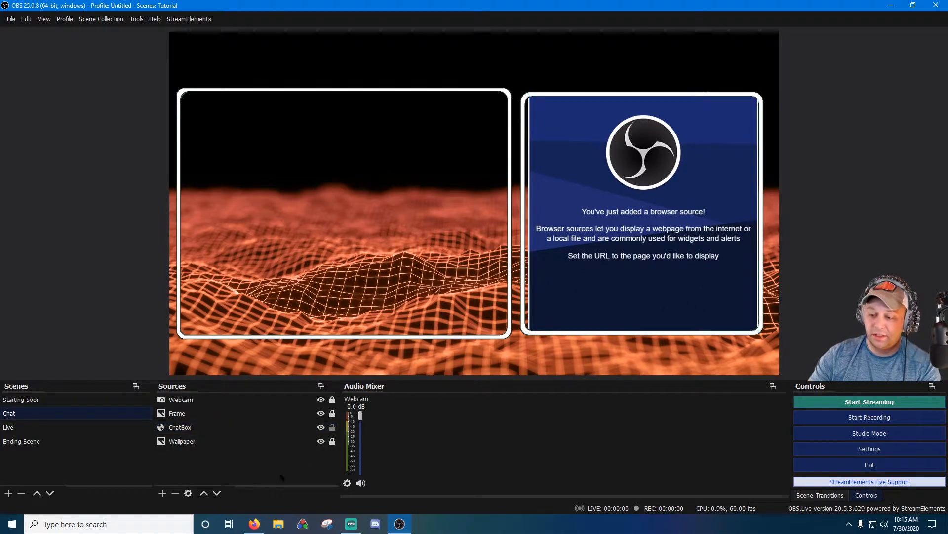
# Step: Switch to Firefox, open the My overlays page of StreamElements and look through the saved overlays
pyautogui.click(255, 524)
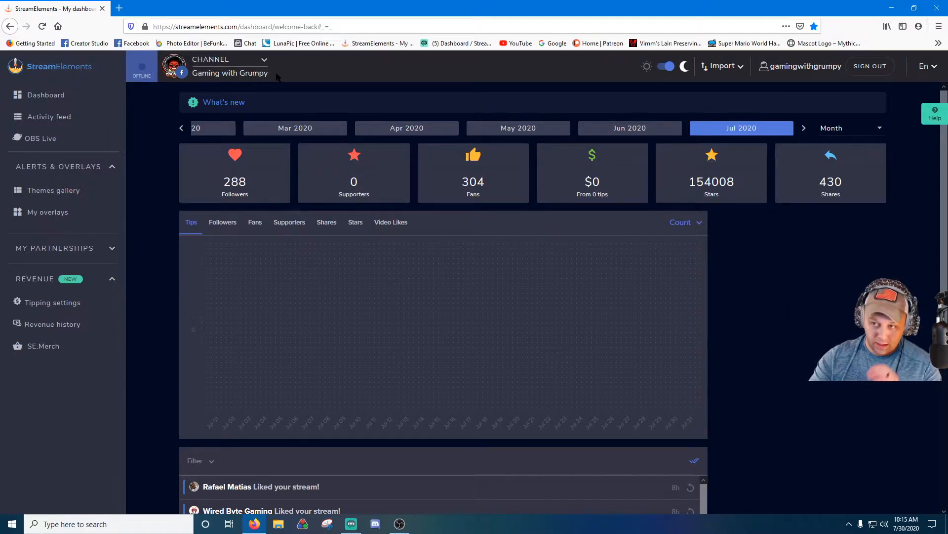
pyautogui.click(54, 213)
pyautogui.scroll(-8, 385, 235)
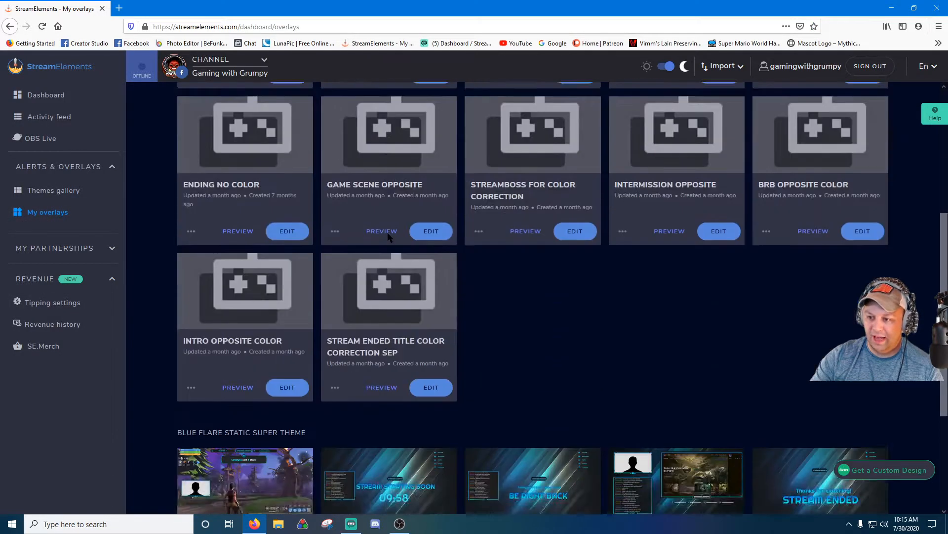
pyautogui.scroll(10, 427, 313)
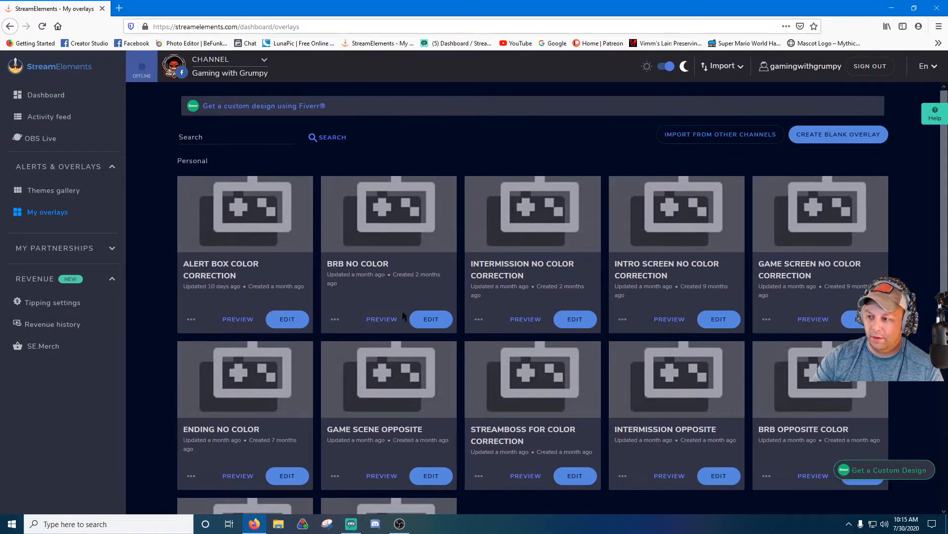
# Step: Create a blank StreamElements overlay at 1080p resolution and name it ChatBox Tutorial
pyautogui.click(857, 135)
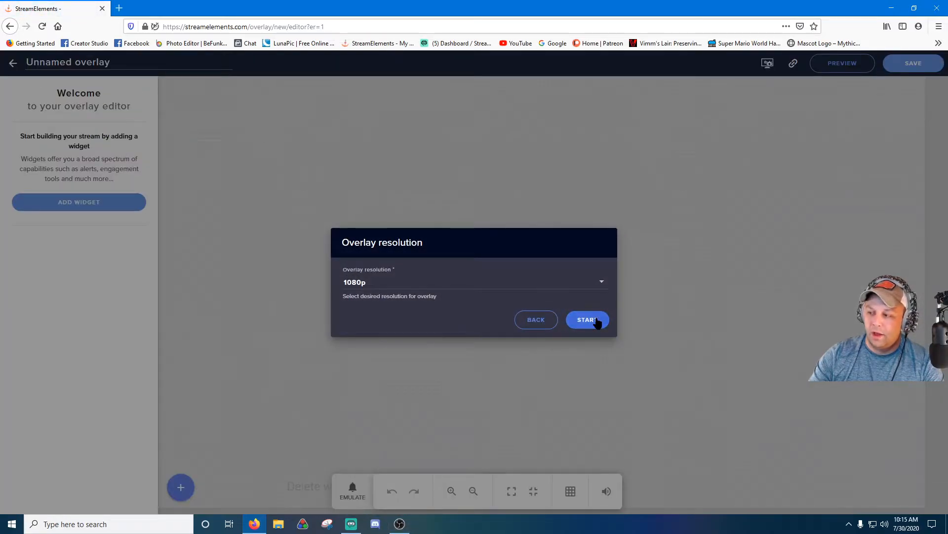
pyautogui.click(598, 322)
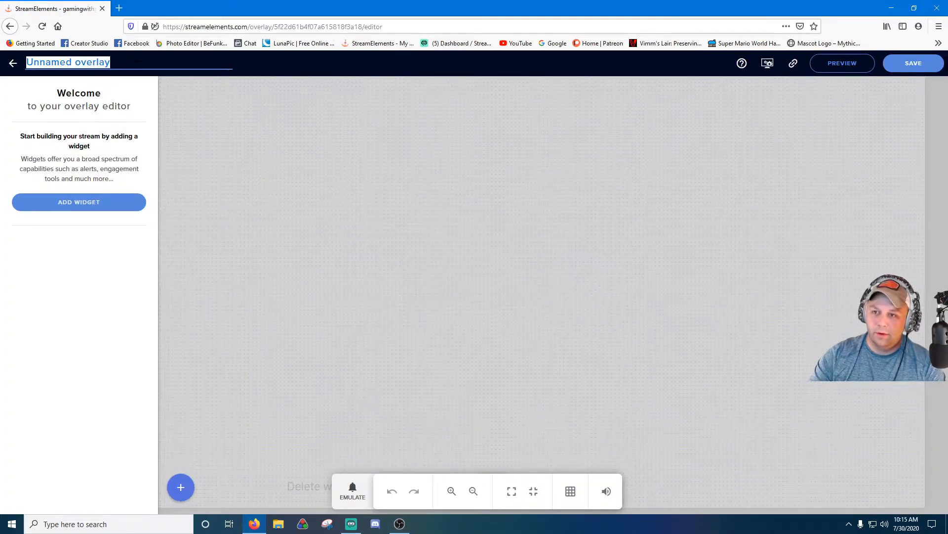
pyautogui.write('ChatBox Tutorial')
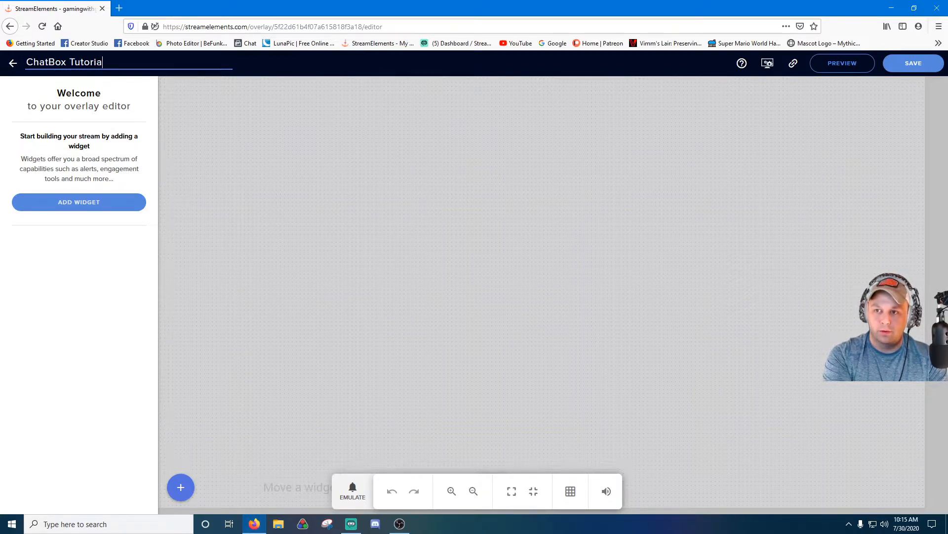
# Step: Add the Your stream's chat widget from the stream tools to the ChatBox Tutorial overlay
pyautogui.click(111, 202)
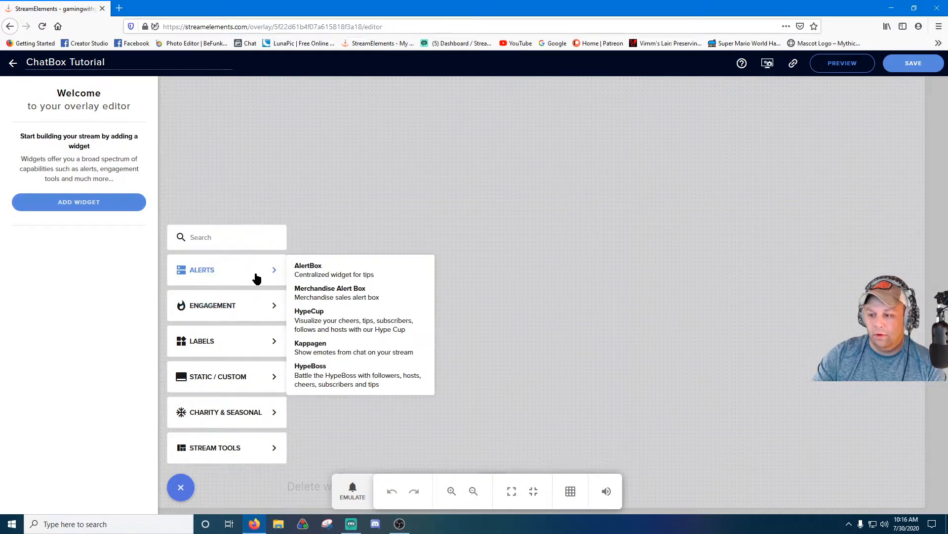
pyautogui.moveTo(265, 367)
pyautogui.moveTo(275, 303)
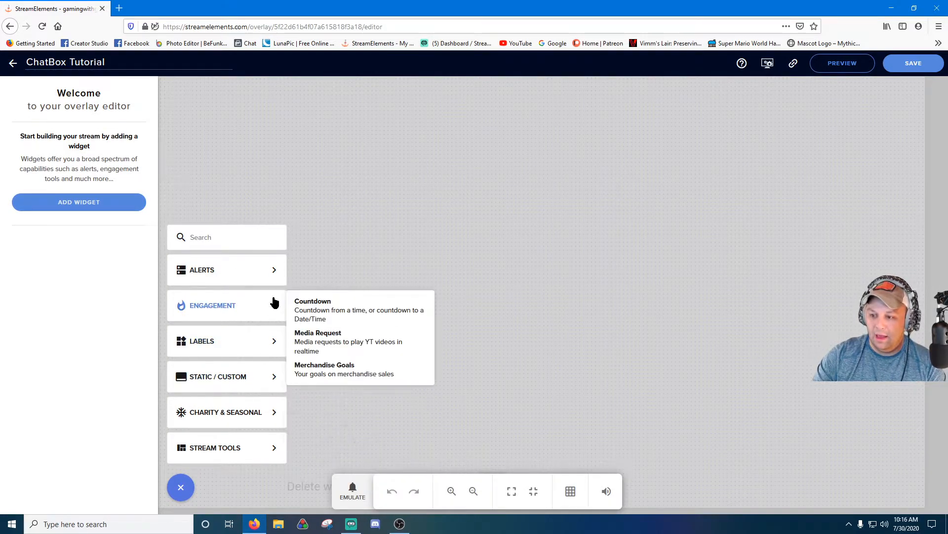
pyautogui.moveTo(280, 273)
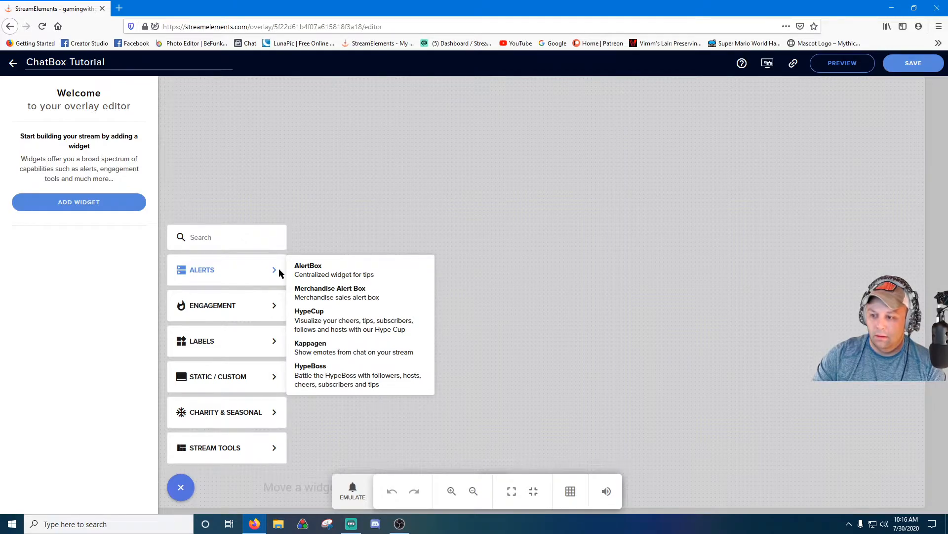
pyautogui.moveTo(273, 441)
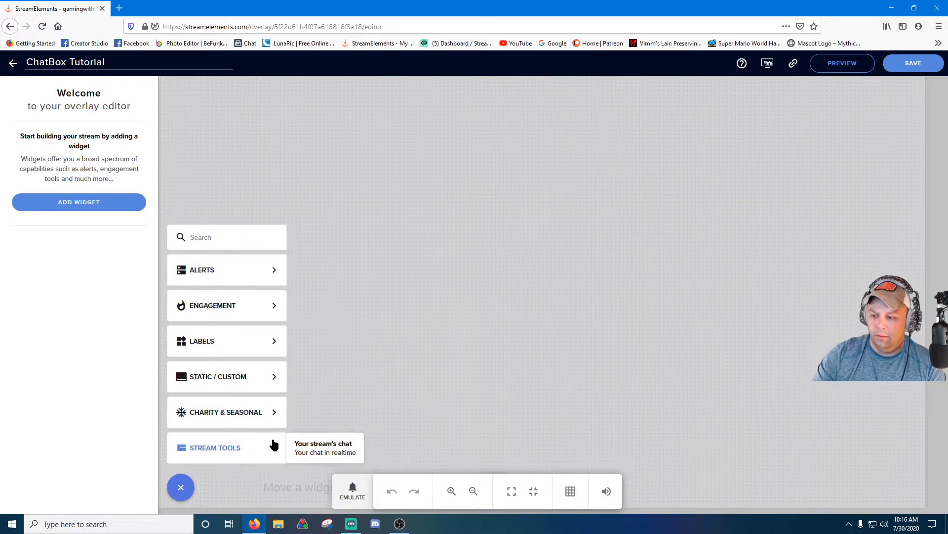
pyautogui.click(321, 448)
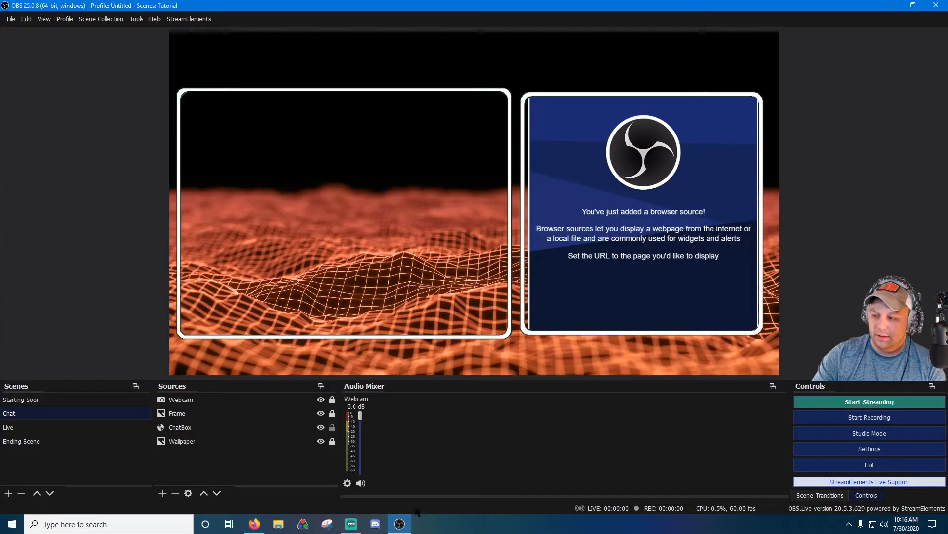
# Step: Switch to OBS to check the ChatBox source's width and height in its properties, and return to the overlay editor in Firefox
pyautogui.click(399, 524)
pyautogui.click(287, 427)
pyautogui.doubleClick(291, 430)
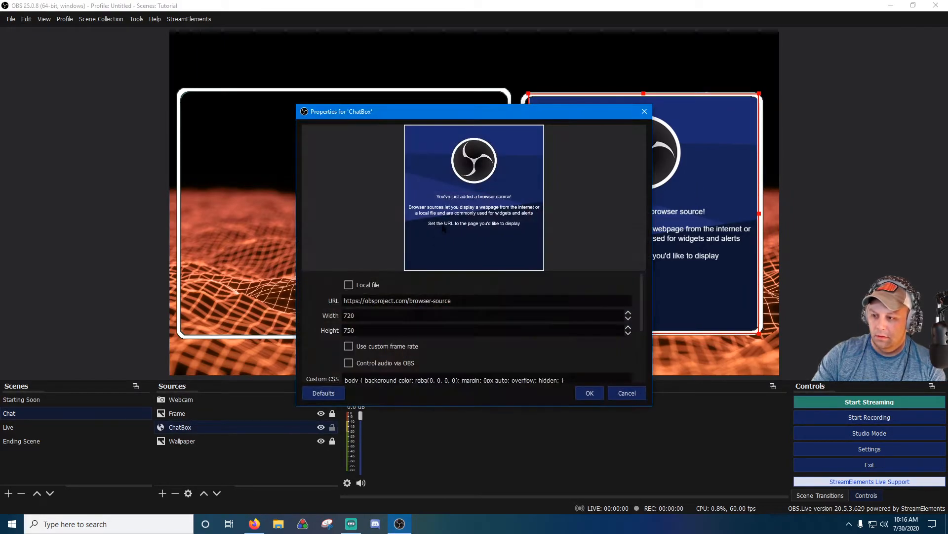
pyautogui.click(589, 393)
pyautogui.click(254, 524)
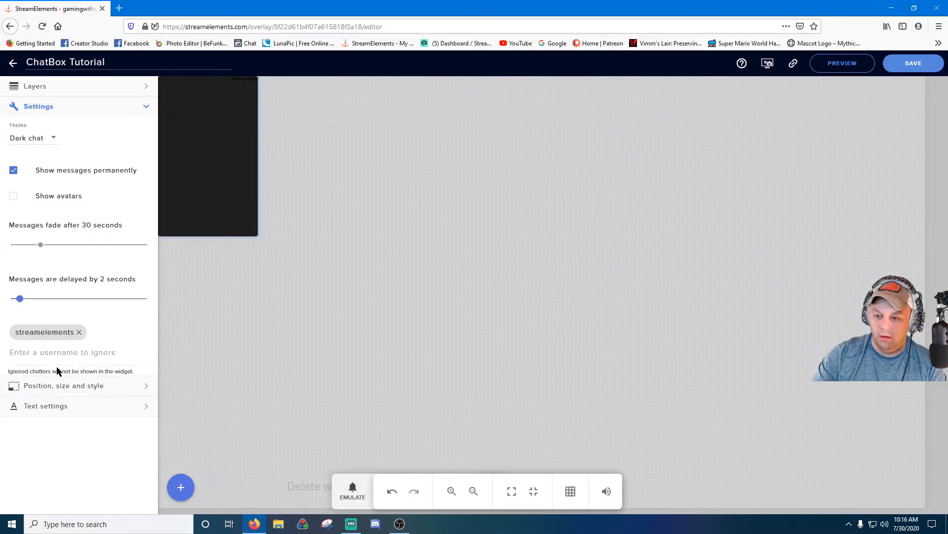
# Step: Set the chat widget's width to 720 px and height to 750 px, and save the overlay
pyautogui.click(84, 386)
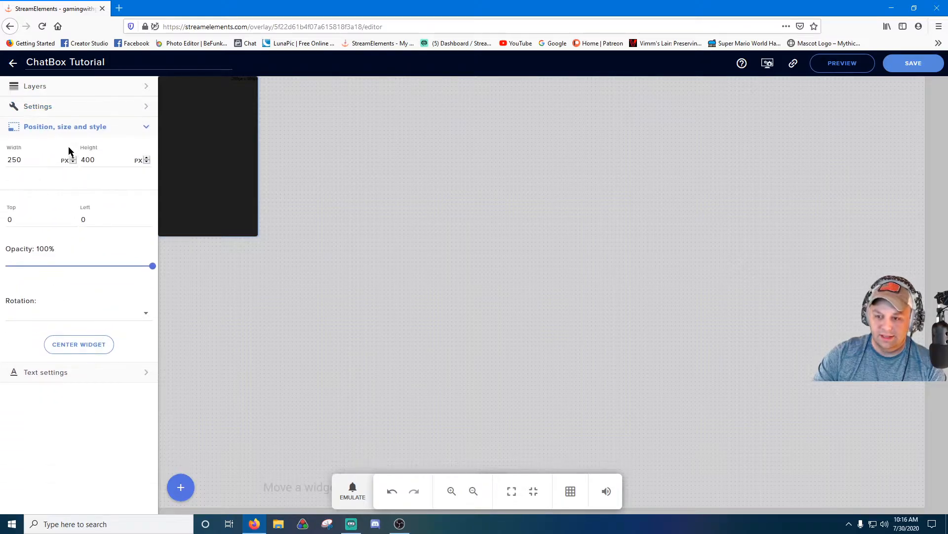
pyautogui.doubleClick(10, 159)
pyautogui.write('720')
pyautogui.doubleClick(98, 162)
pyautogui.write('750')
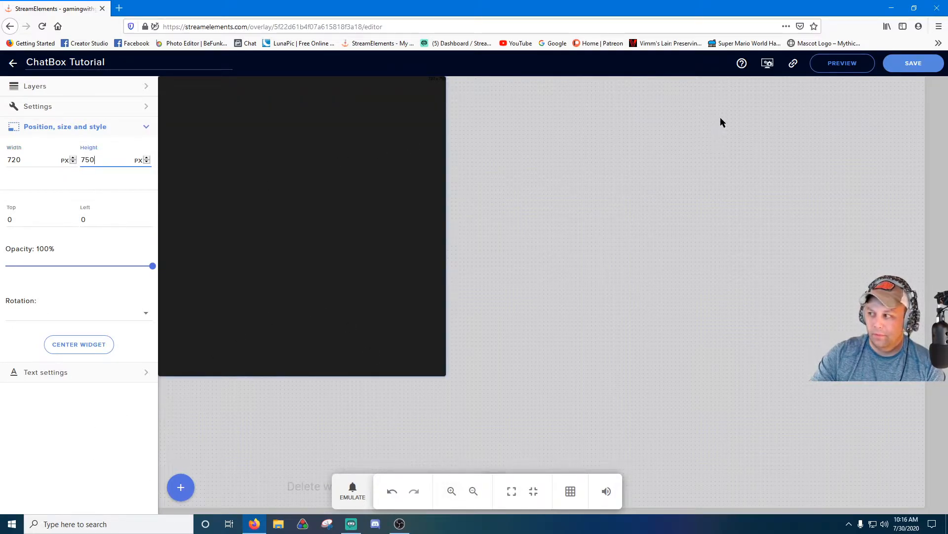
pyautogui.click(915, 64)
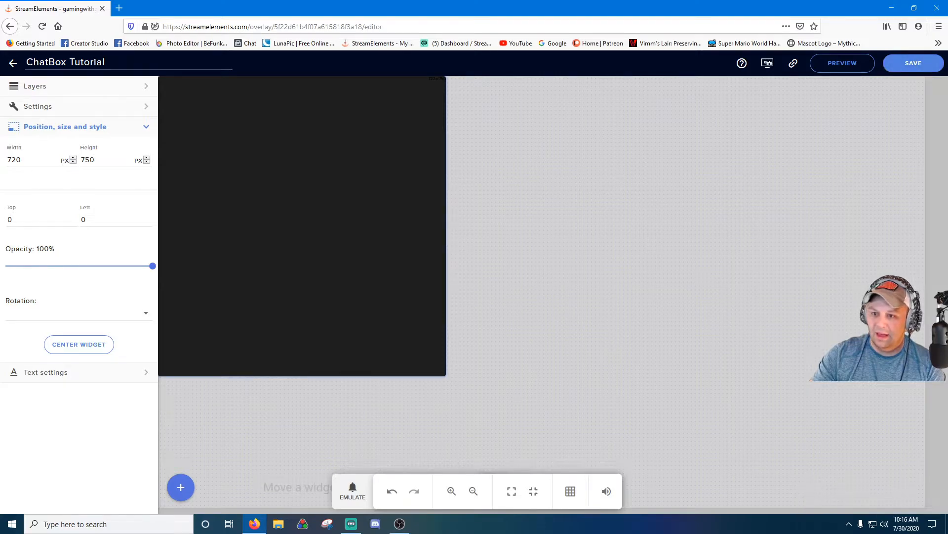
# Step: Try the Checker chat, White chat and Custom themes on the chat widget, and return to Dark chat
pyautogui.click(147, 128)
pyautogui.click(133, 107)
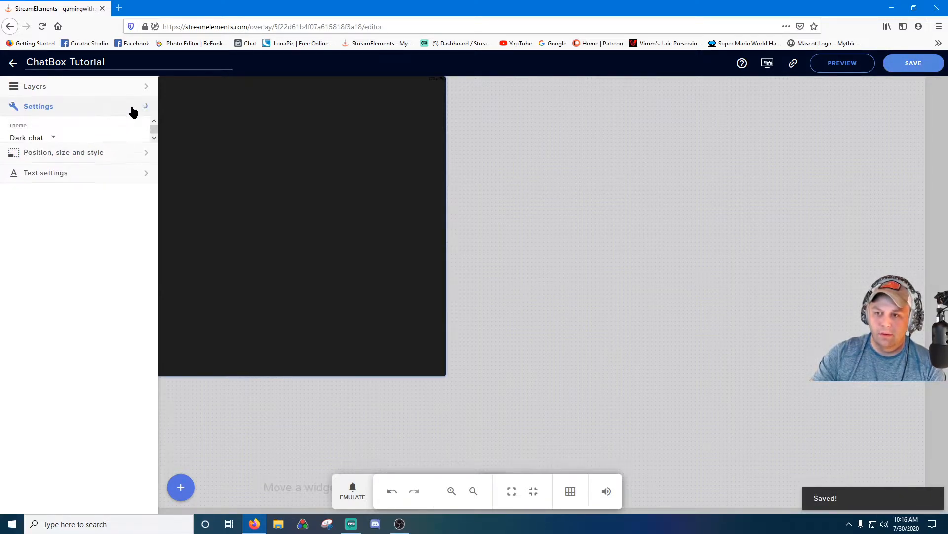
pyautogui.click(51, 141)
pyautogui.click(46, 161)
pyautogui.click(61, 142)
pyautogui.click(51, 163)
pyautogui.click(58, 144)
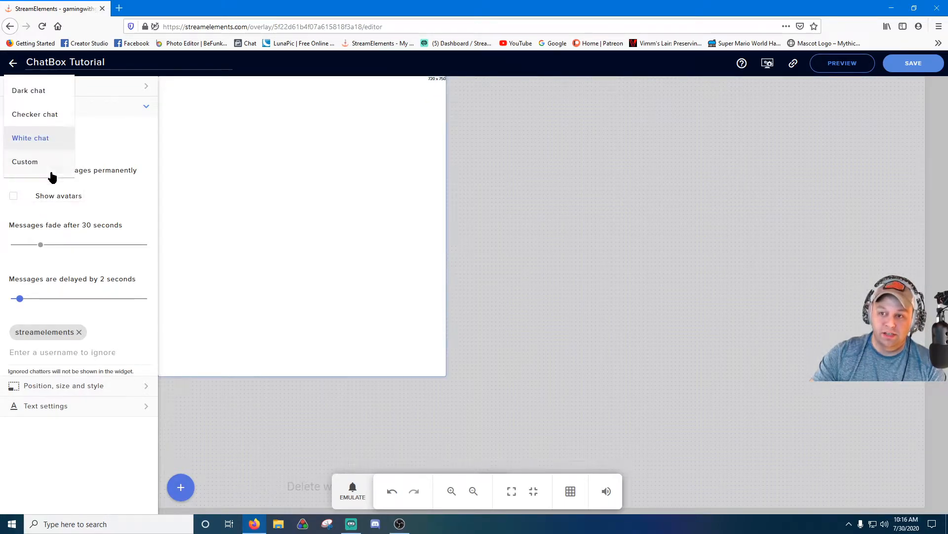
pyautogui.click(40, 163)
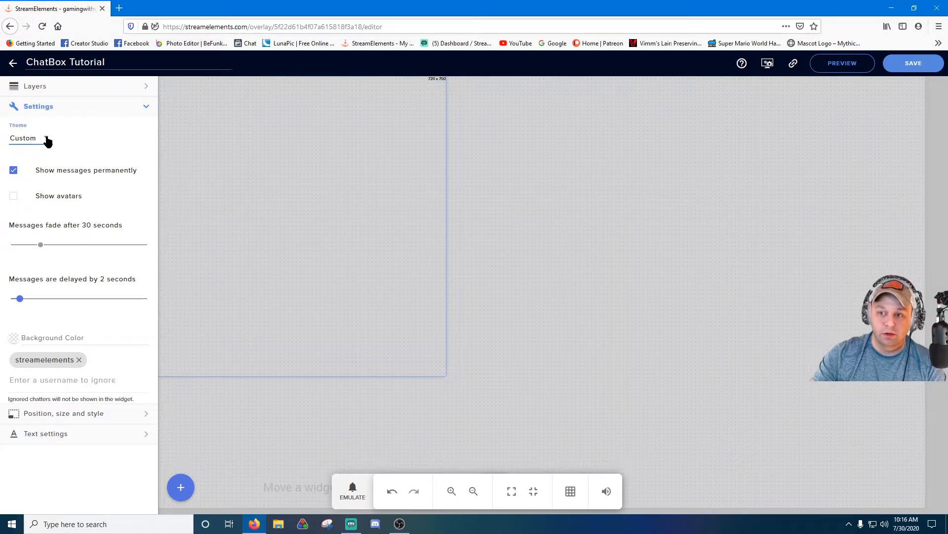
pyautogui.click(48, 142)
pyautogui.click(29, 70)
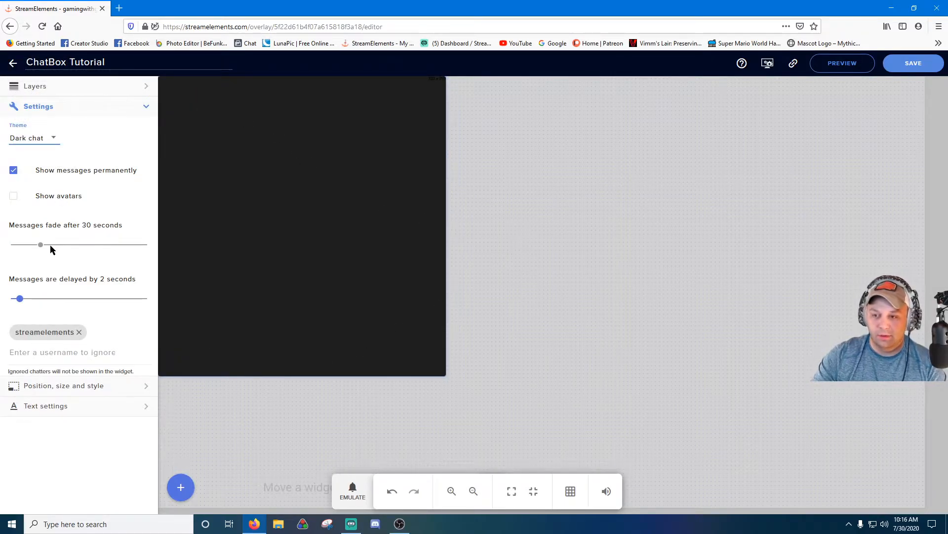
# Step: Keep chat messages shown permanently, enable Show avatars, and set the message delay to 0 seconds
pyautogui.click(14, 171)
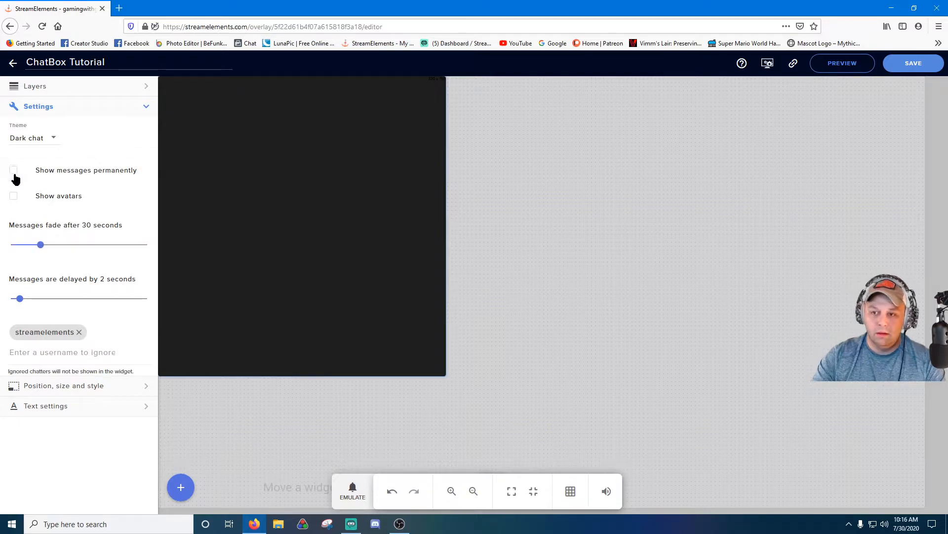
pyautogui.click(13, 172)
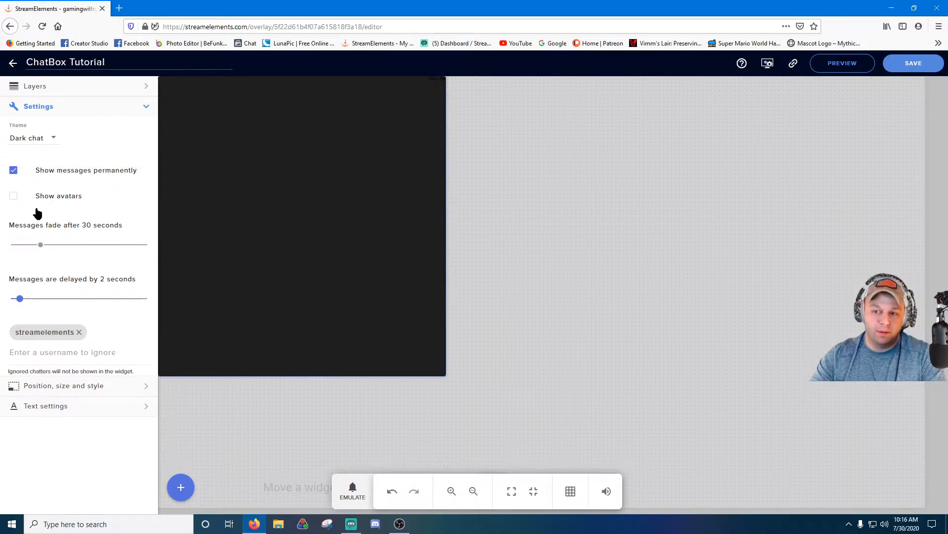
pyautogui.click(12, 199)
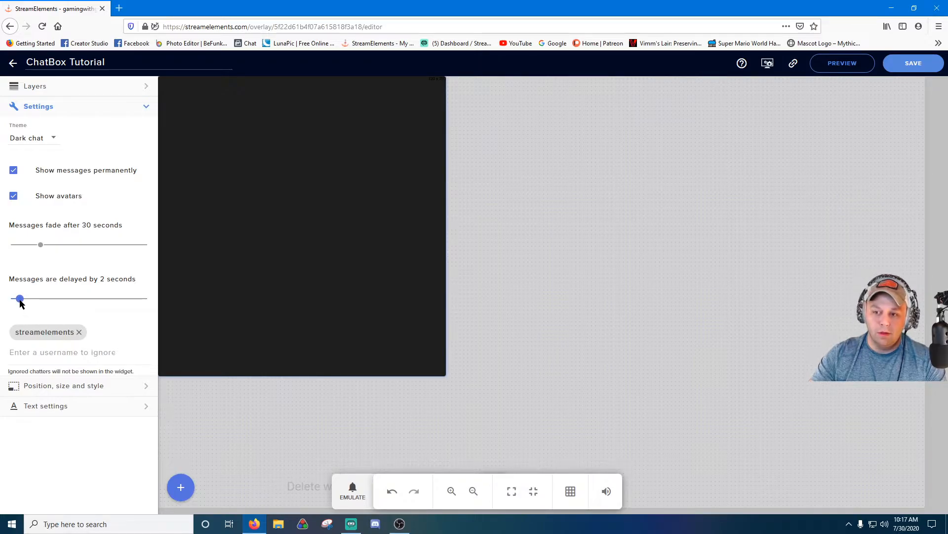
pyautogui.moveTo(18, 301); pyautogui.dragTo(11, 300)
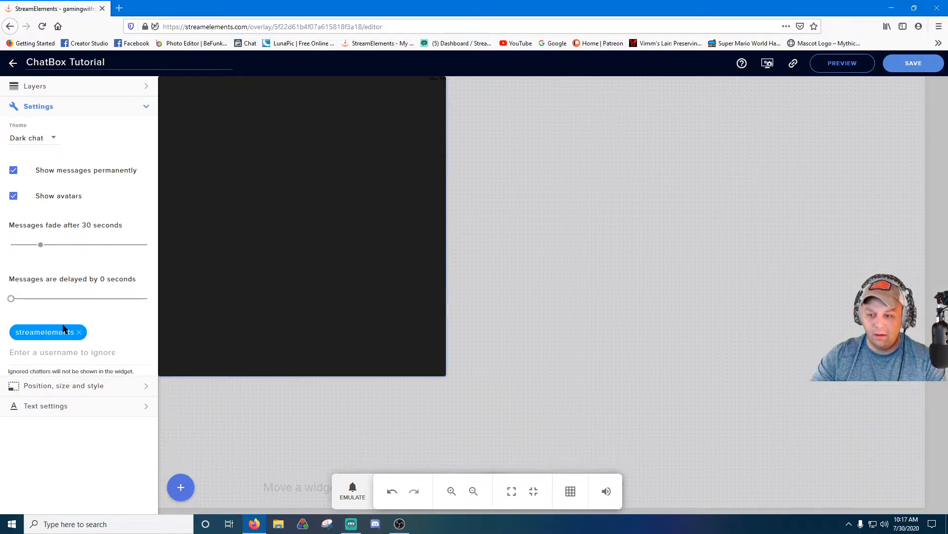
# Step: Add GamingwithGrumpy to the chat widget's list of ignored usernames
pyautogui.click(63, 352)
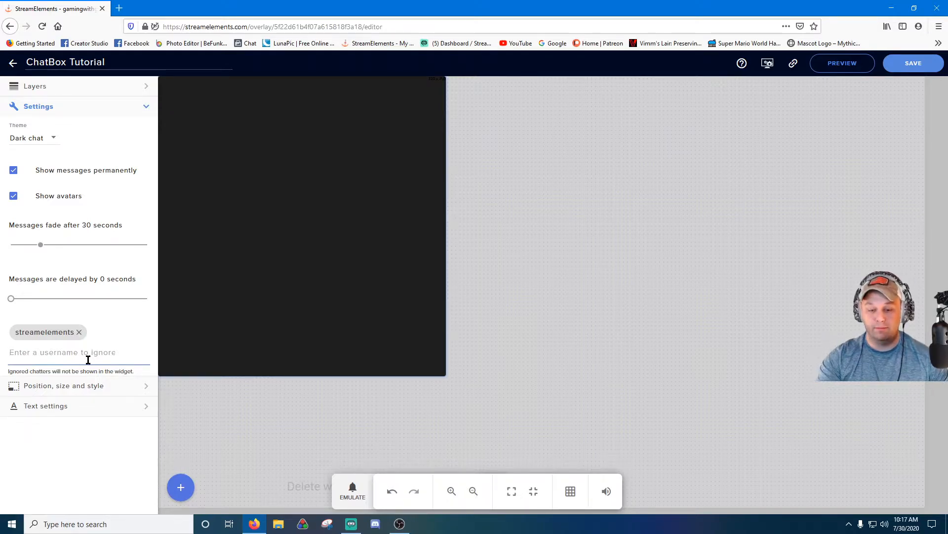
pyautogui.write('Gam')
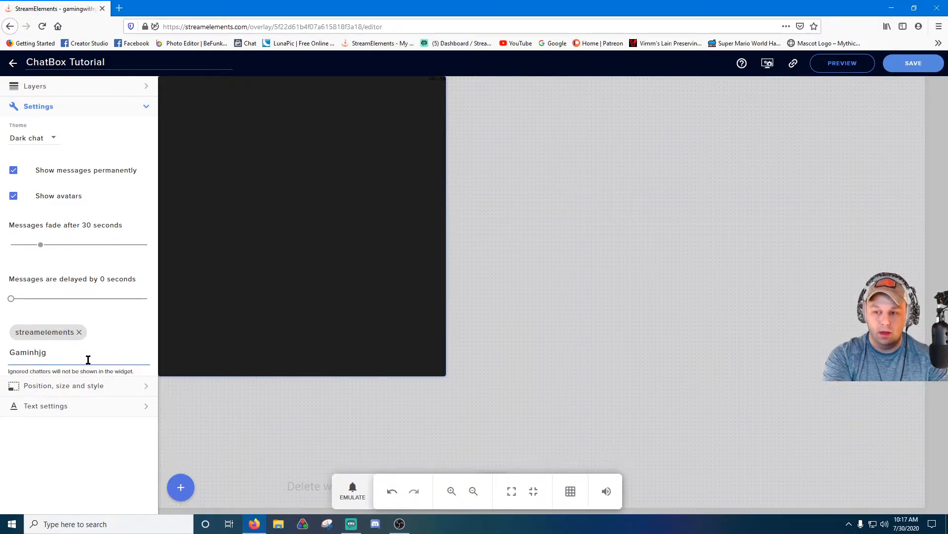
pyautogui.write('ingwithGrumpy')
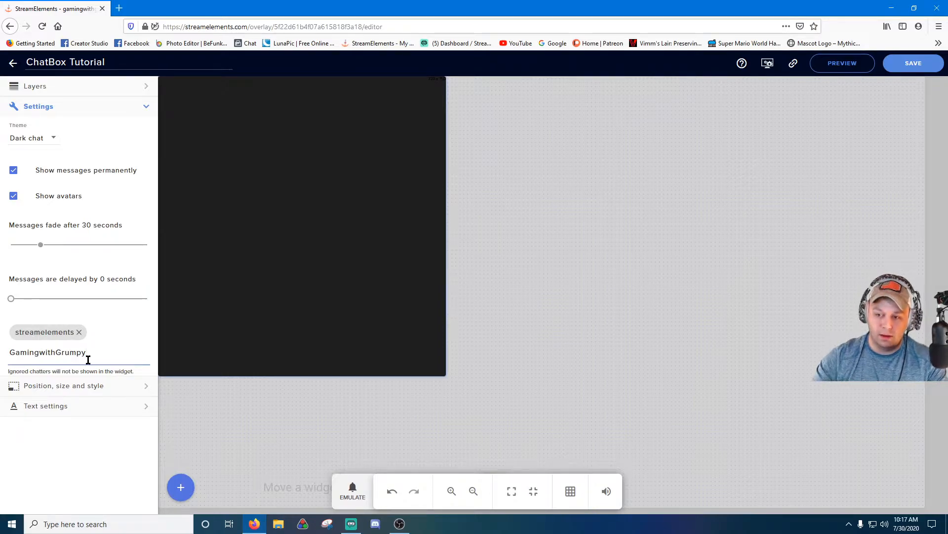
pyautogui.click(129, 432)
pyautogui.click(91, 353)
pyautogui.press('Return')
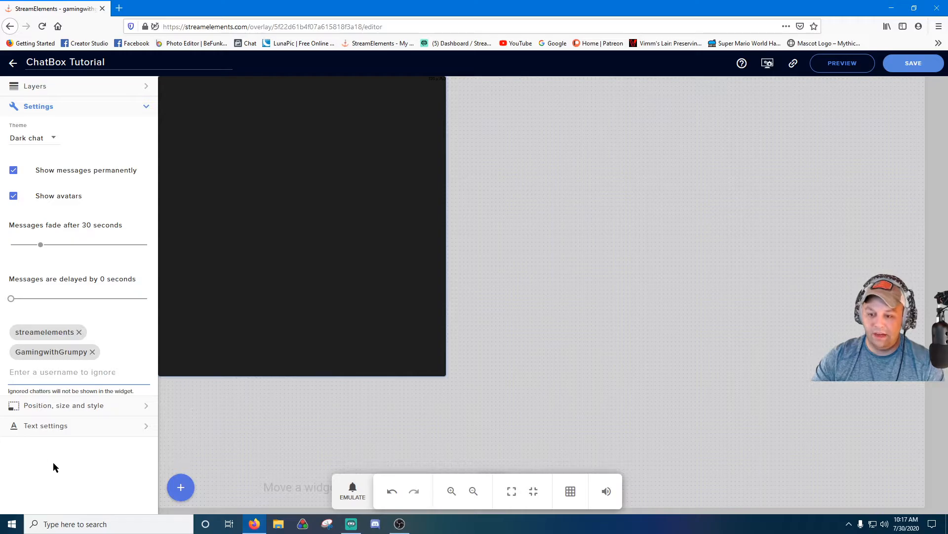
# Step: Open the chat widget's text settings
pyautogui.click(84, 423)
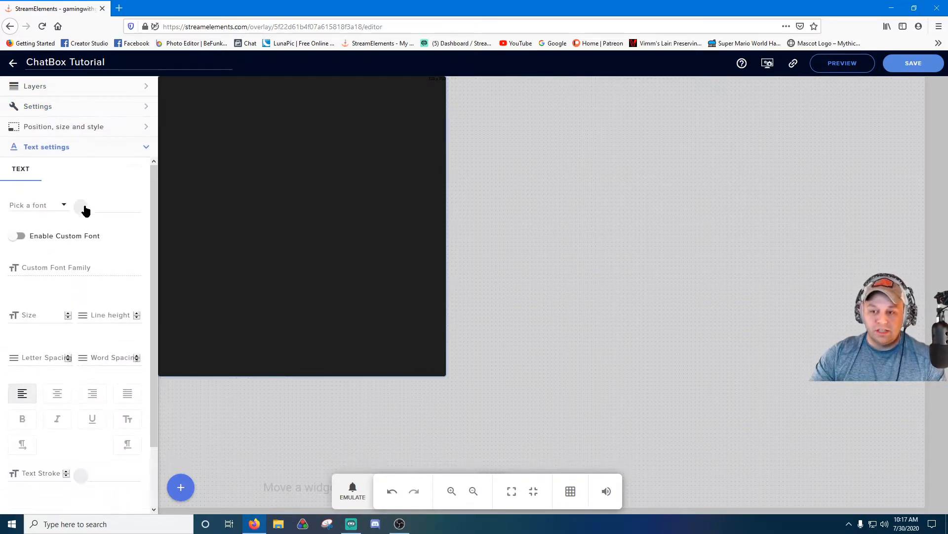
# Step: Set the chat box text font to Luckiest Guy and enable the custom font
pyautogui.click(48, 209)
pyautogui.scroll(-3, 48, 294)
pyautogui.scroll(3, 52, 288)
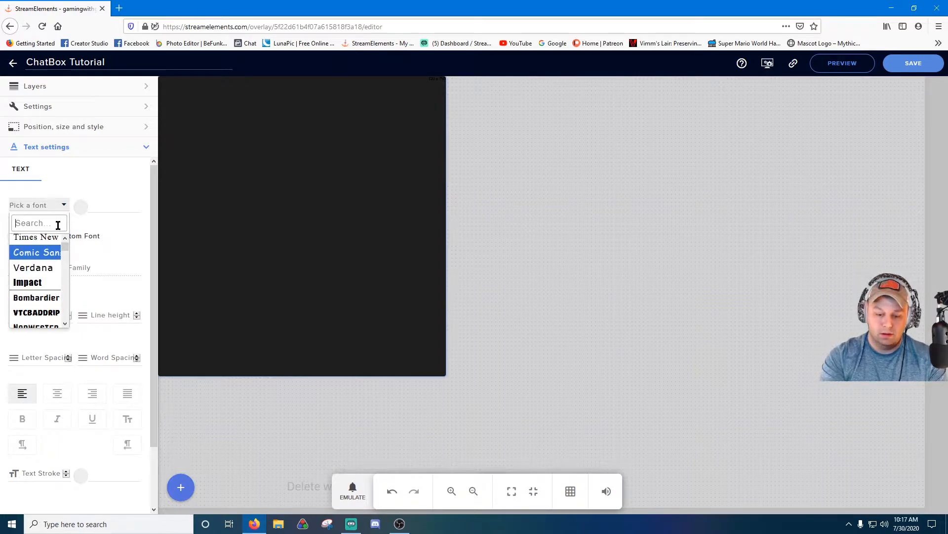
pyautogui.write('luck')
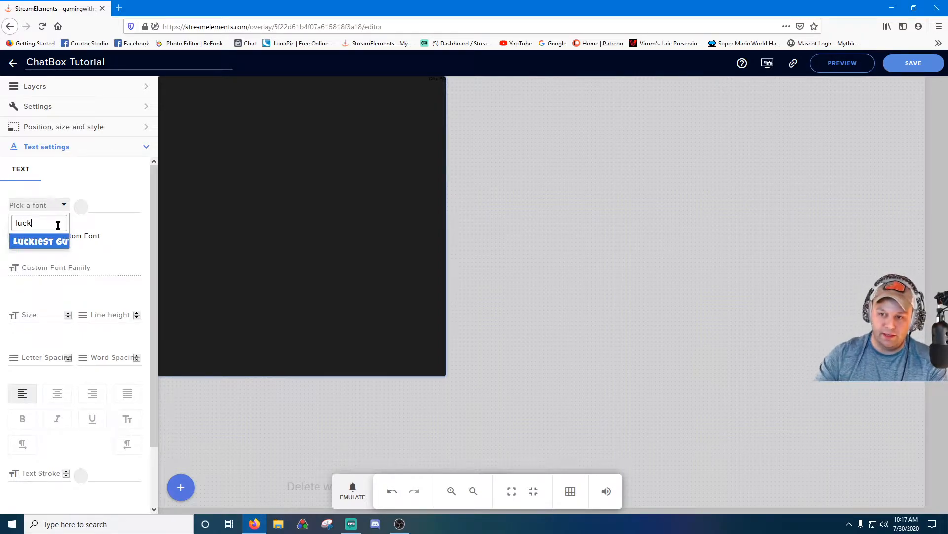
pyautogui.click(40, 242)
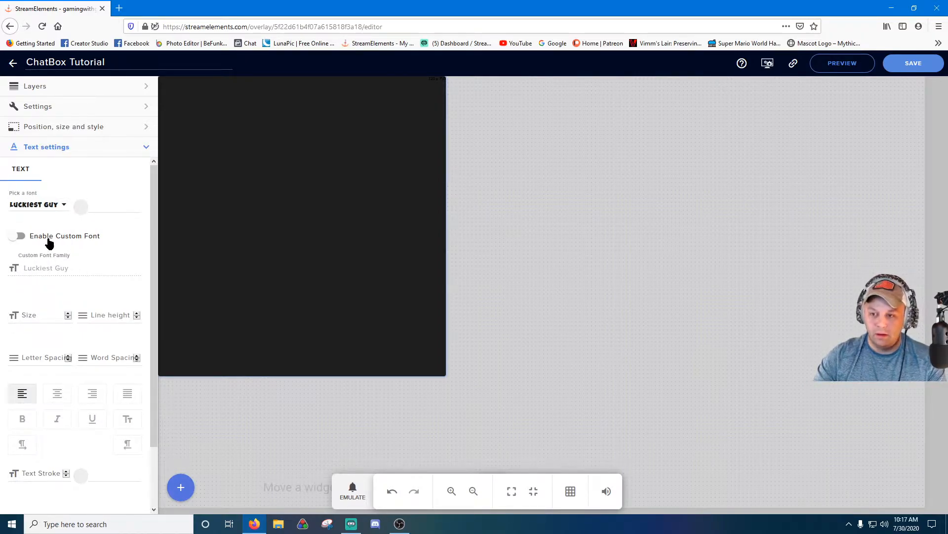
pyautogui.click(19, 236)
# Step: Set the chat text size to 18 and make the text bold
pyautogui.doubleClick(52, 315)
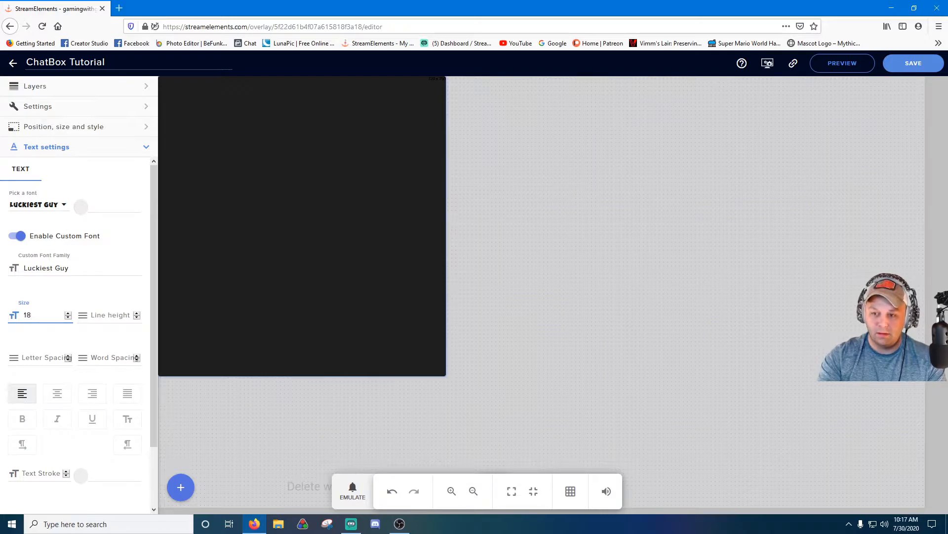
pyautogui.click(120, 314)
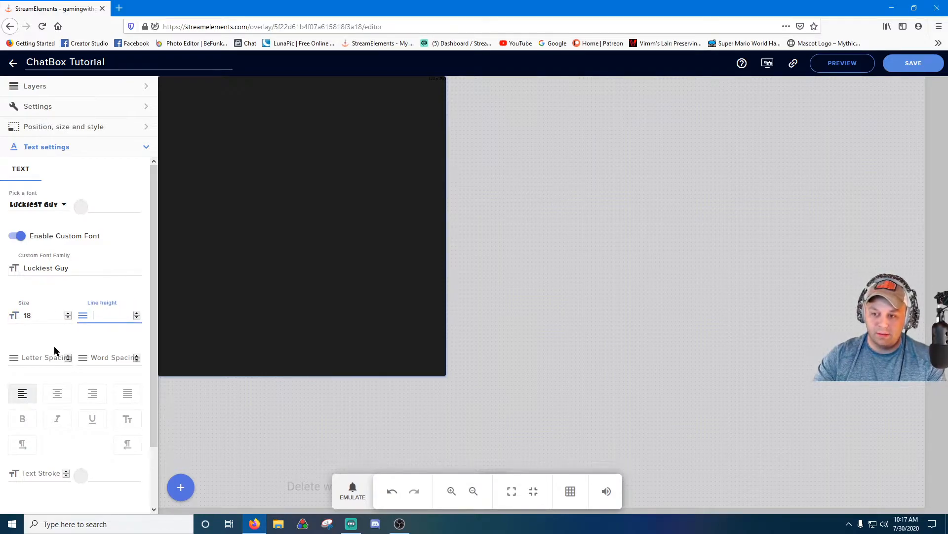
pyautogui.click(59, 383)
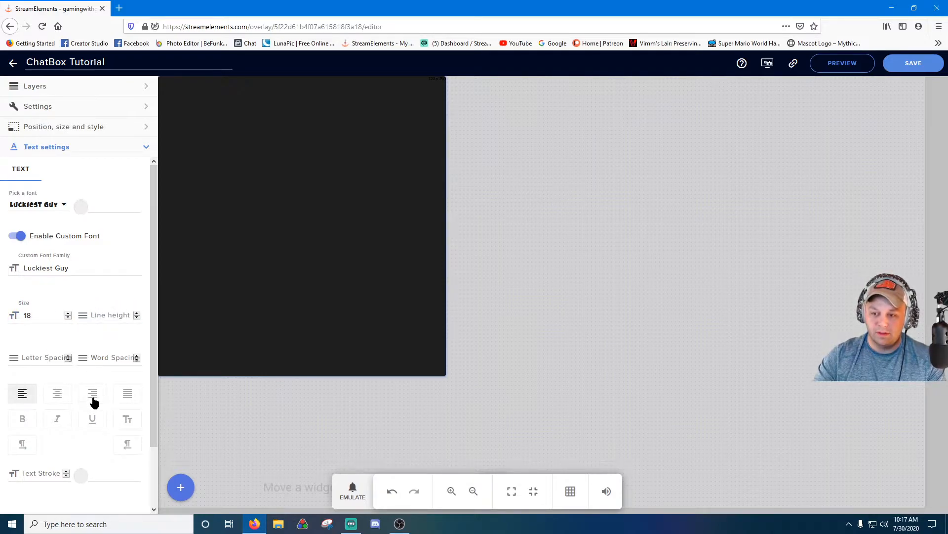
pyautogui.scroll(-1, 55, 391)
pyautogui.click(21, 370)
pyautogui.scroll(-1, 64, 396)
pyautogui.click(44, 405)
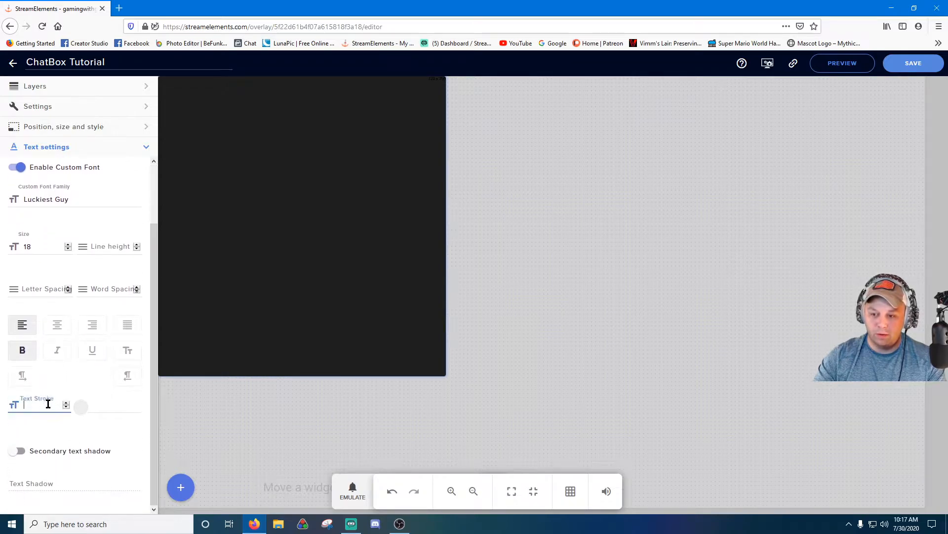
pyautogui.scroll(2, 46, 345)
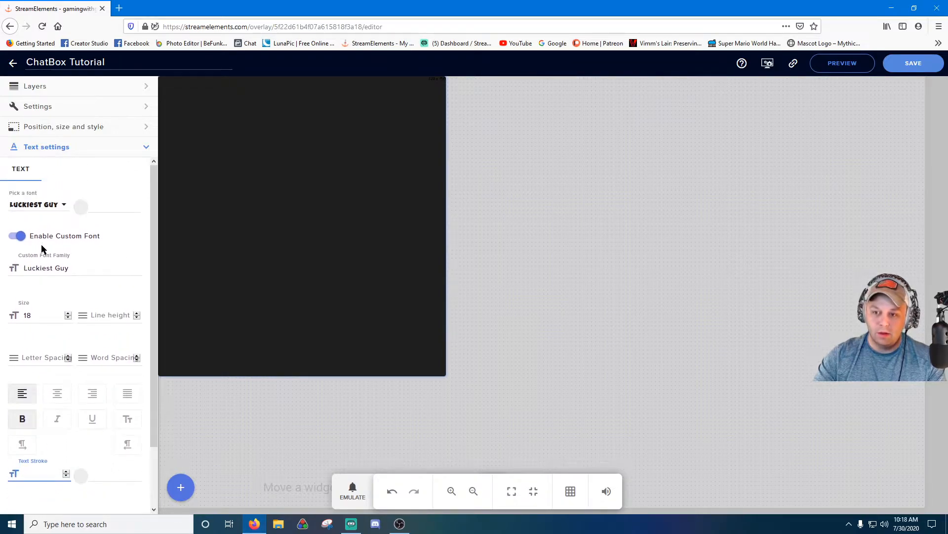
pyautogui.scroll(-2, 71, 419)
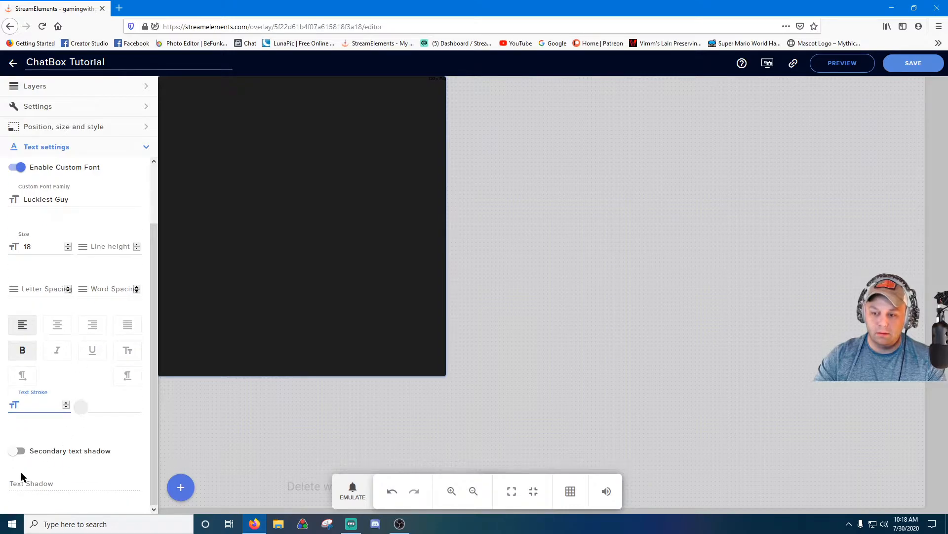
pyautogui.click(18, 450)
pyautogui.click(20, 450)
pyautogui.scroll(2, 85, 398)
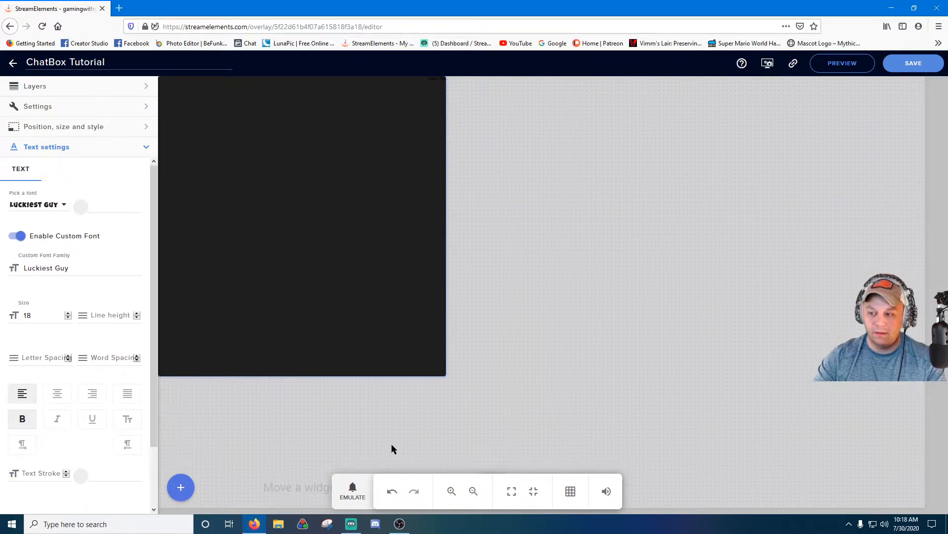
# Step: Save the ChatBox Tutorial overlay and copy its overlay URL to the clipboard
pyautogui.click(913, 64)
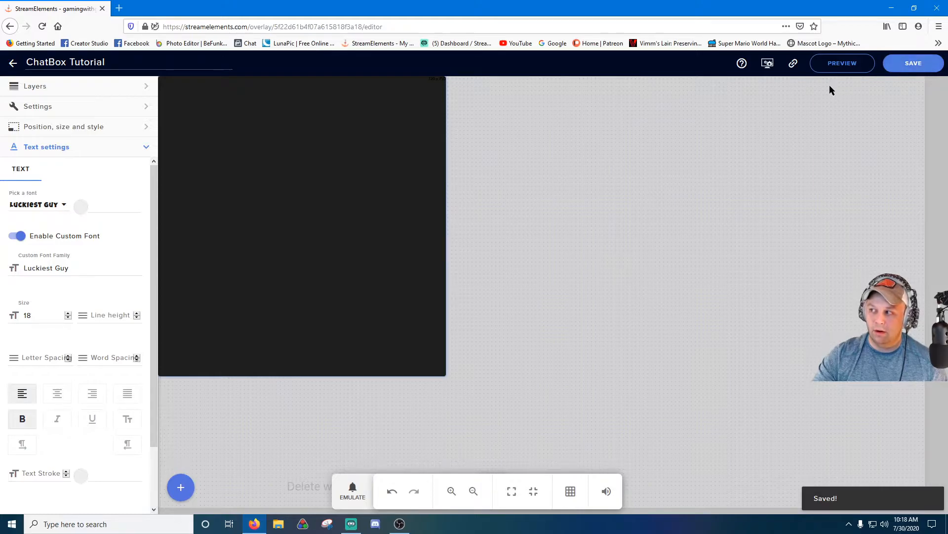
pyautogui.click(793, 64)
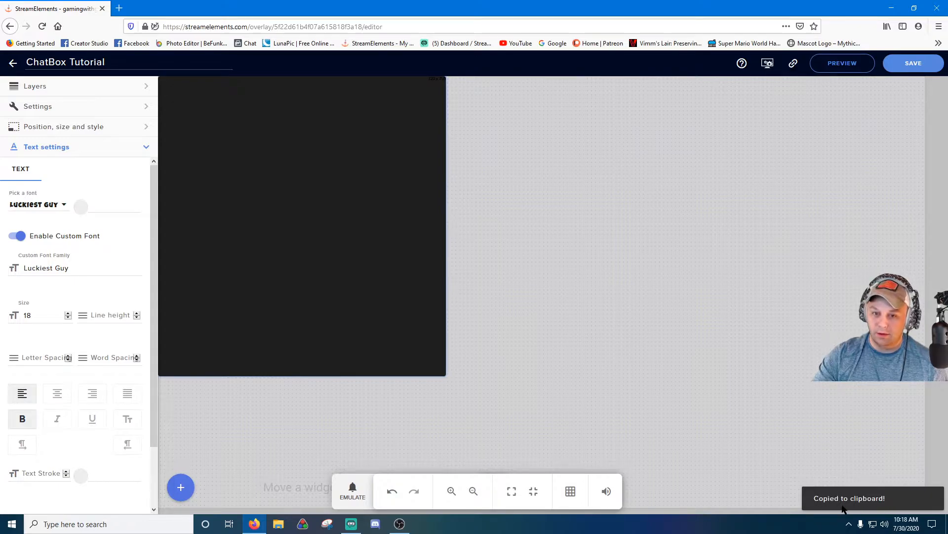
# Step: Switch to OBS and replace the ChatBox browser source's URL with the copied overlay URL
pyautogui.click(400, 523)
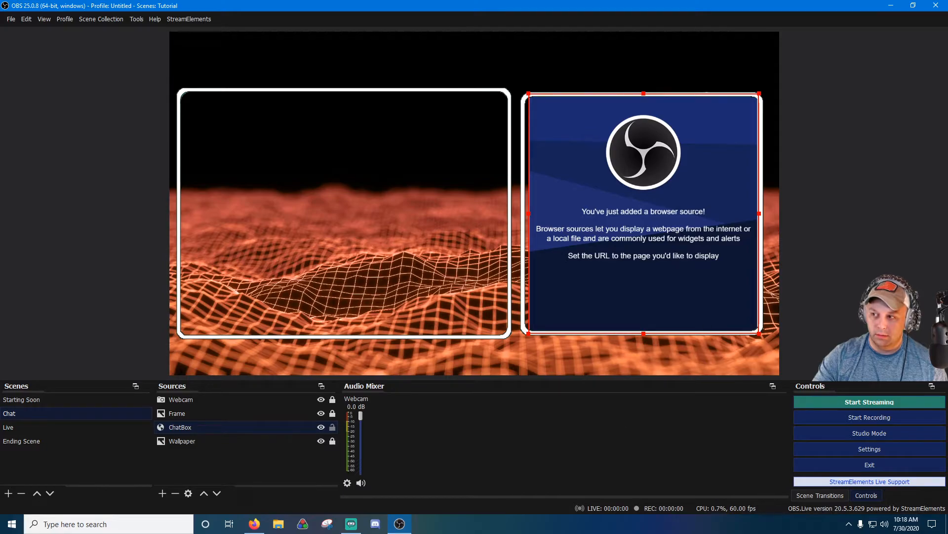
pyautogui.click(204, 453)
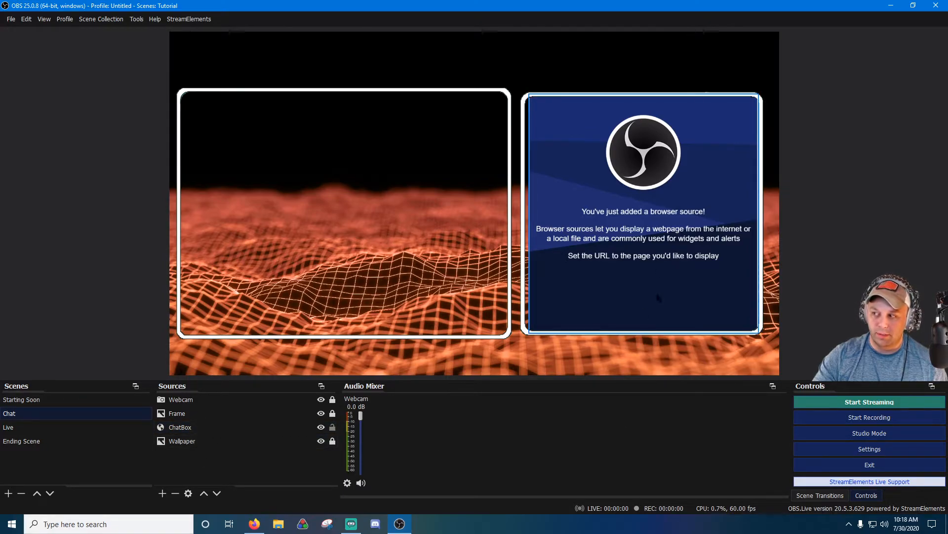
pyautogui.click(203, 429)
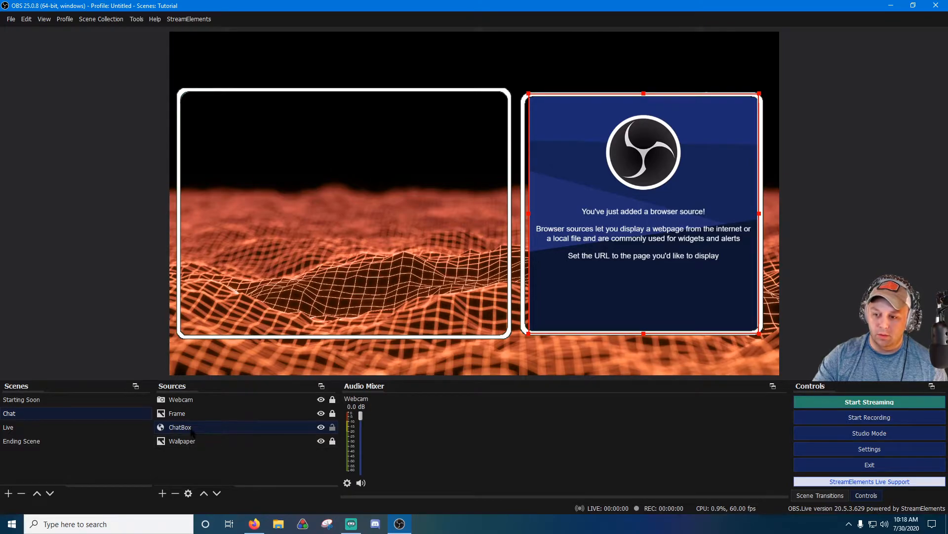
pyautogui.rightClick(190, 428)
pyautogui.click(222, 424)
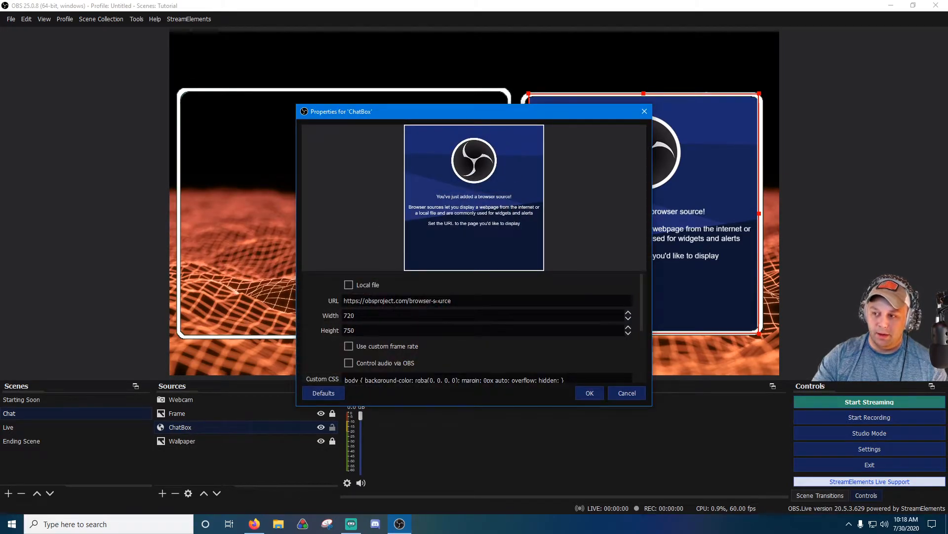
pyautogui.moveTo(452, 300); pyautogui.dragTo(319, 300)
pyautogui.hotkey('ctrl', 'v')
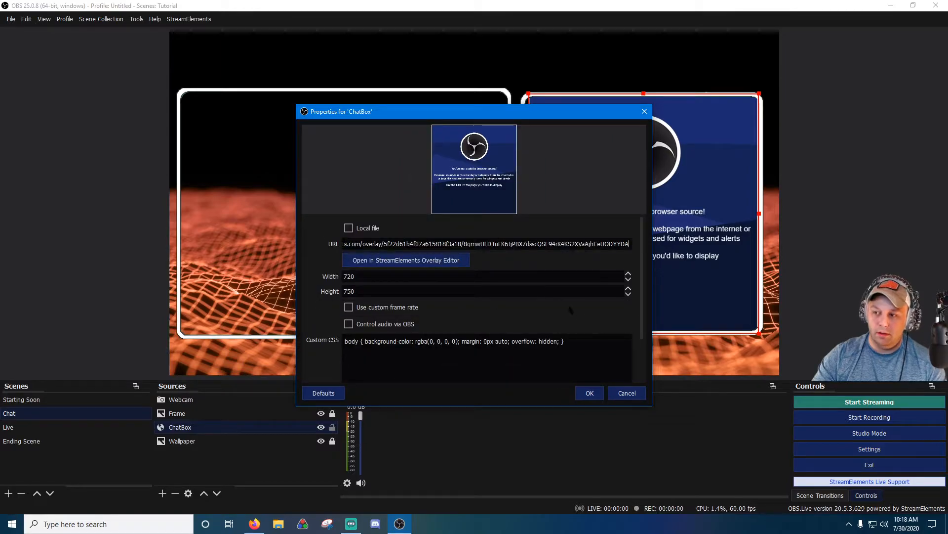
pyautogui.click(589, 393)
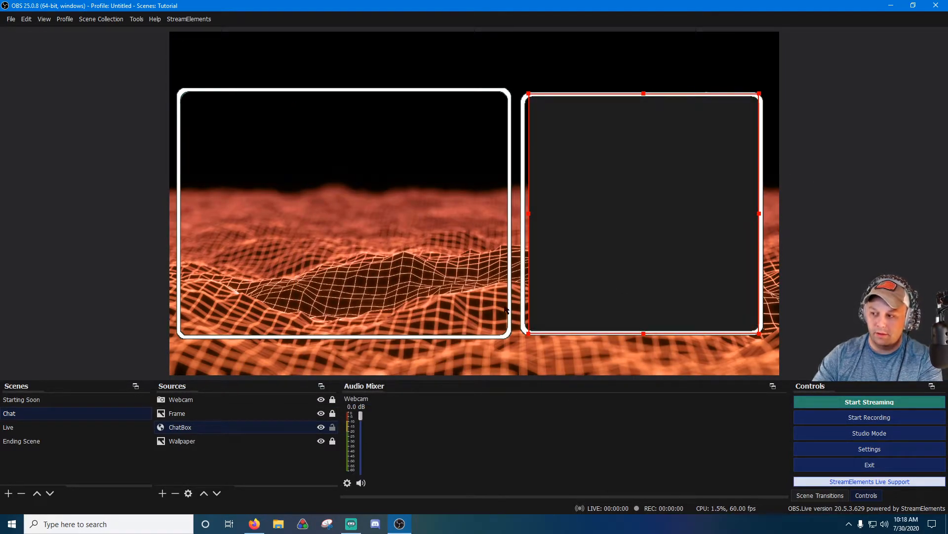
# Step: Nudge the ChatBox source slightly left within its frame on the canvas, then deselect it
pyautogui.press('Left')
pyautogui.press('Left')
pyautogui.press('Left')
pyautogui.press('Left')
pyautogui.press('Left')
pyautogui.press('Left')
pyautogui.press('Left')
pyautogui.press('Left')
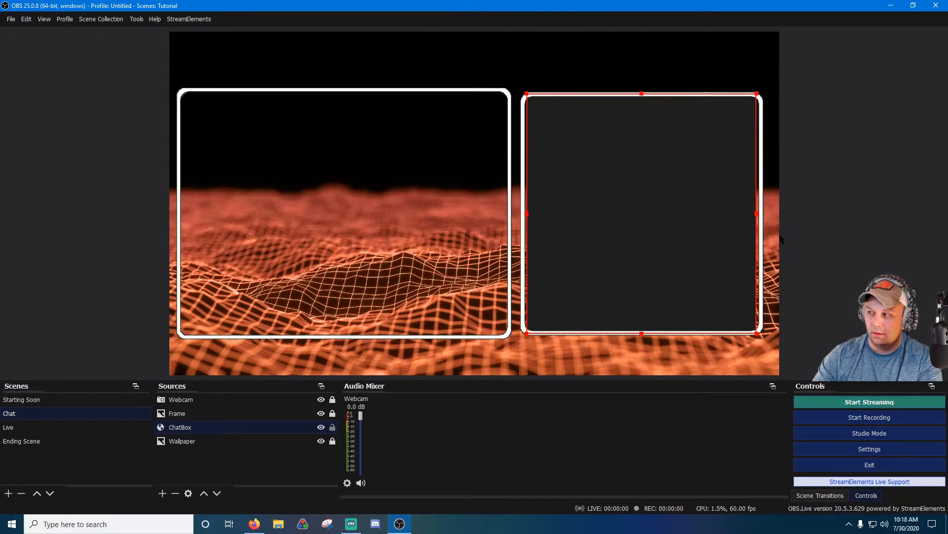
pyautogui.click(846, 207)
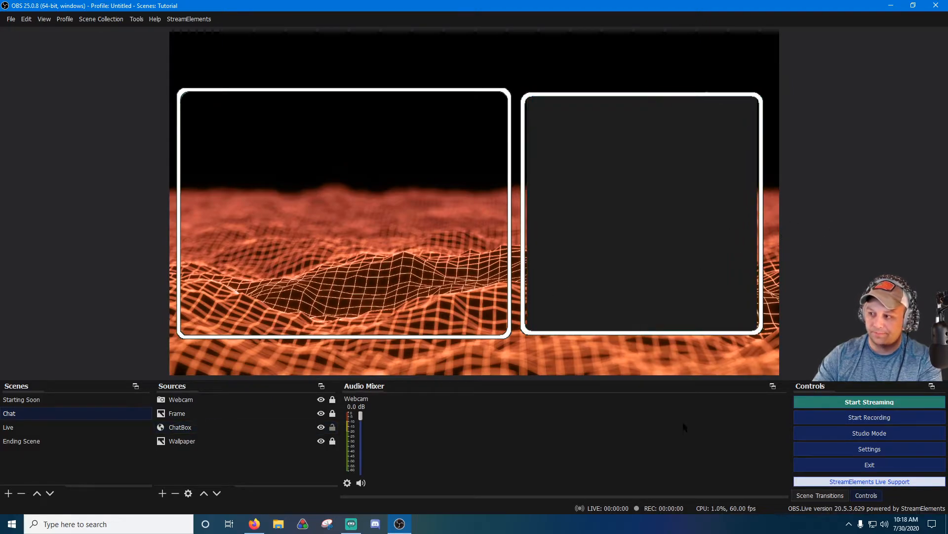
# Step: Resize the ChatBox source on the canvas so it fills its white frame, and lock it
pyautogui.click(615, 292)
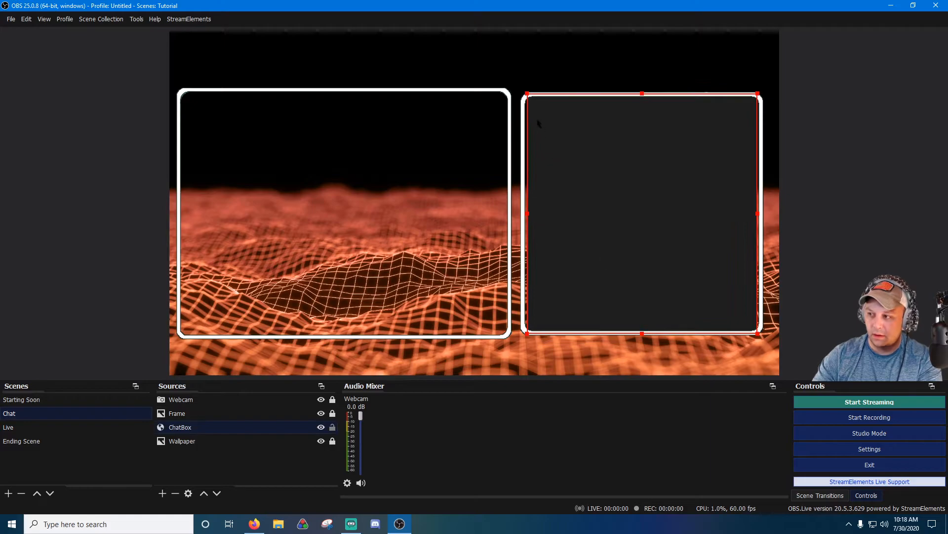
pyautogui.moveTo(527, 95); pyautogui.dragTo(523, 89)
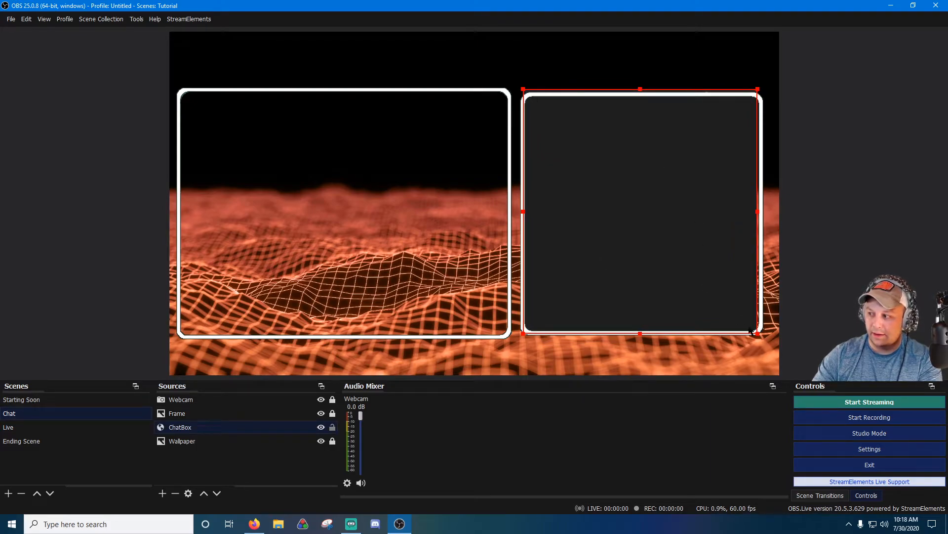
pyautogui.moveTo(758, 335); pyautogui.dragTo(762, 337)
pyautogui.moveTo(643, 340); pyautogui.dragTo(643, 336)
pyautogui.moveTo(643, 92); pyautogui.dragTo(644, 96)
pyautogui.click(812, 140)
pyautogui.click(695, 207)
pyautogui.click(825, 207)
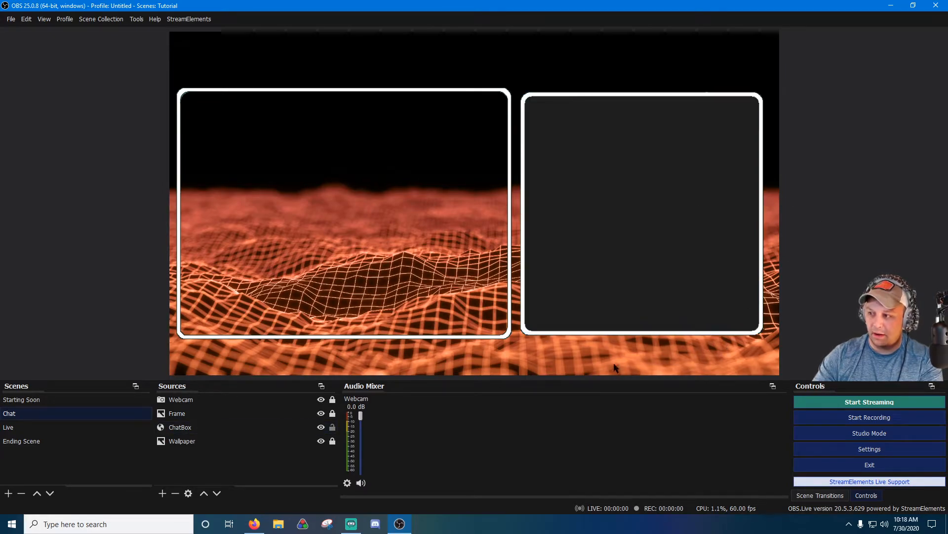
pyautogui.click(333, 426)
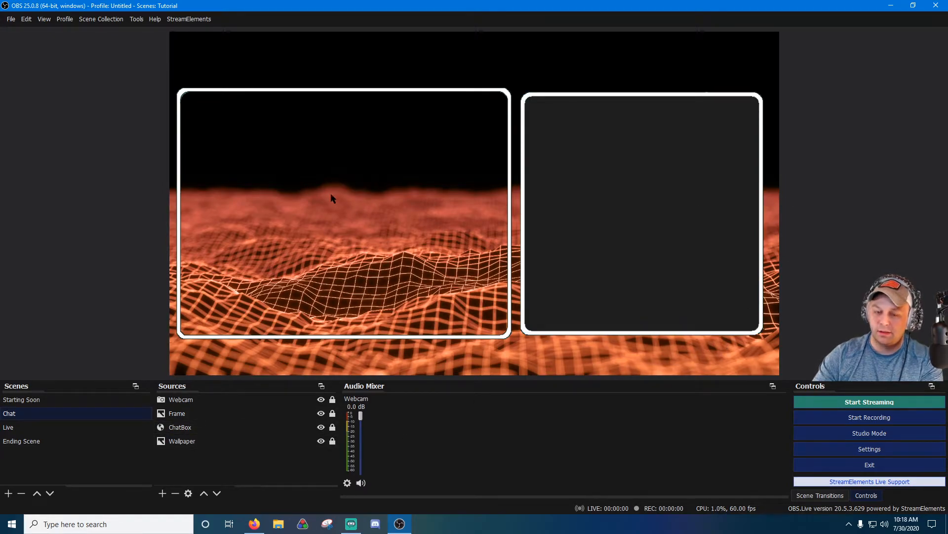
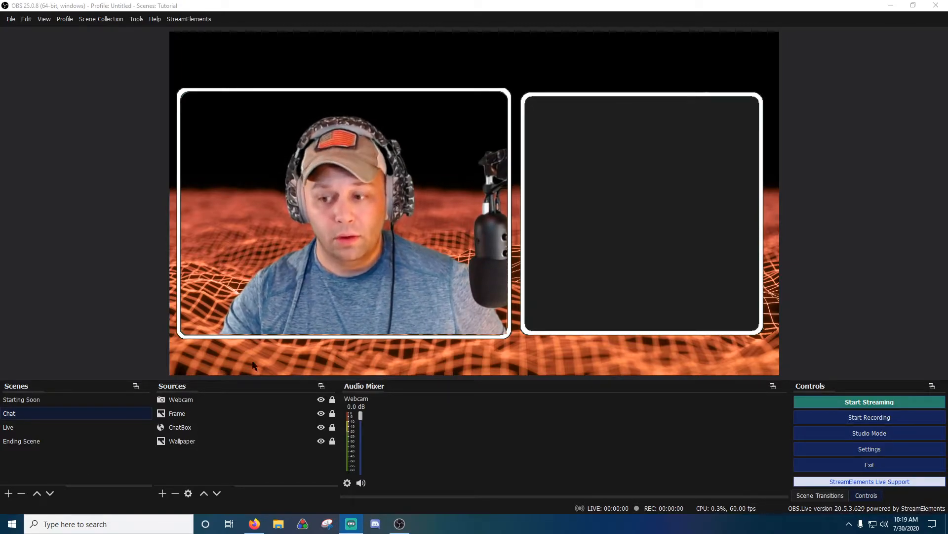
# Step: Add the existing Logo image source to the Chat scene
pyautogui.click(162, 493)
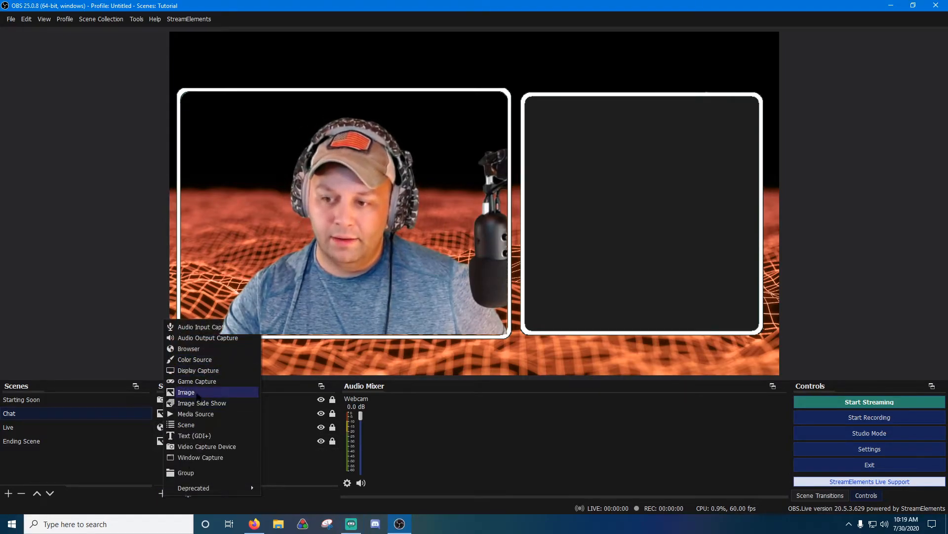
pyautogui.click(197, 393)
pyautogui.click(417, 263)
pyautogui.click(494, 327)
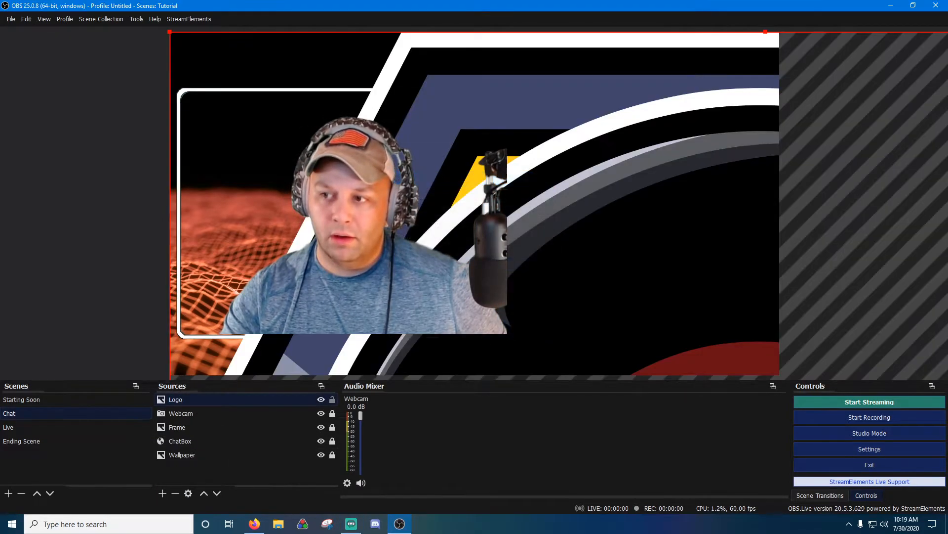
# Step: Scale the Logo source down to a small badge and place it in the canvas's lower-right corner
pyautogui.moveTo(169, 32); pyautogui.dragTo(384, 317)
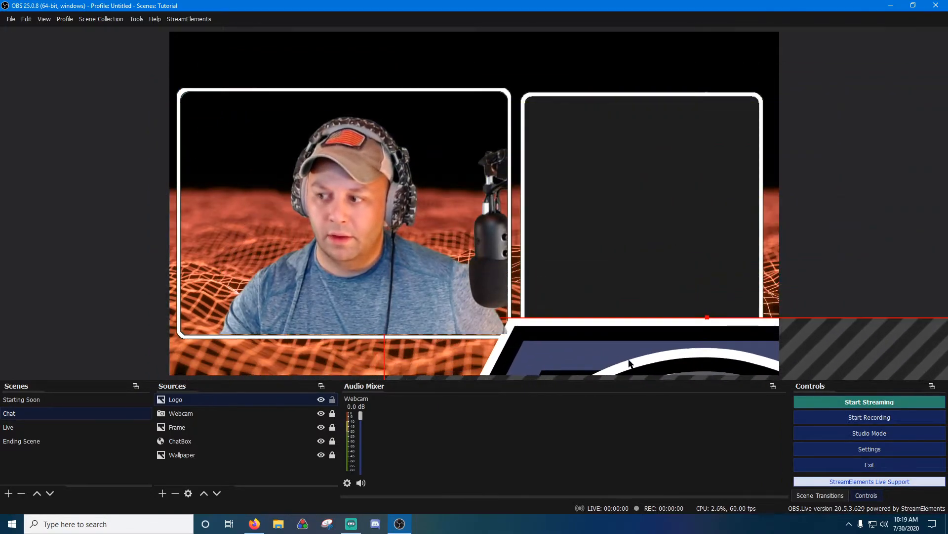
pyautogui.moveTo(628, 362); pyautogui.dragTo(396, 5)
pyautogui.moveTo(235, 129); pyautogui.dragTo(312, 227)
pyautogui.moveTo(227, 55); pyautogui.dragTo(492, 322)
pyautogui.moveTo(662, 353); pyautogui.dragTo(493, 171)
pyautogui.moveTo(324, 139); pyautogui.dragTo(518, 336)
pyautogui.moveTo(592, 363); pyautogui.dragTo(612, 252)
pyautogui.moveTo(537, 226); pyautogui.dragTo(640, 329)
pyautogui.moveTo(688, 353); pyautogui.dragTo(744, 318)
pyautogui.moveTo(698, 295); pyautogui.dragTo(729, 325)
pyautogui.moveTo(756, 355); pyautogui.dragTo(755, 355)
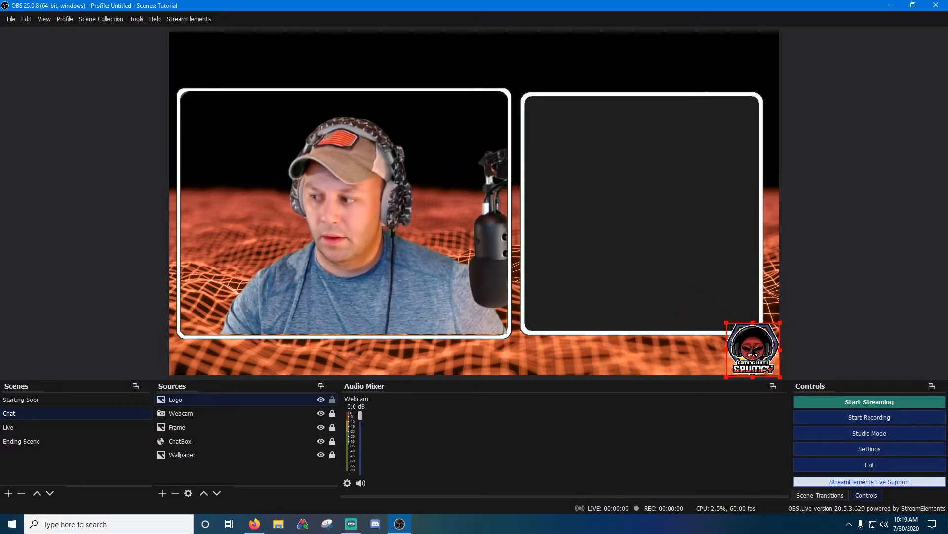
# Step: Add the Gould image source and scale it down to fit above the webcam frame
pyautogui.click(162, 493)
pyautogui.click(216, 392)
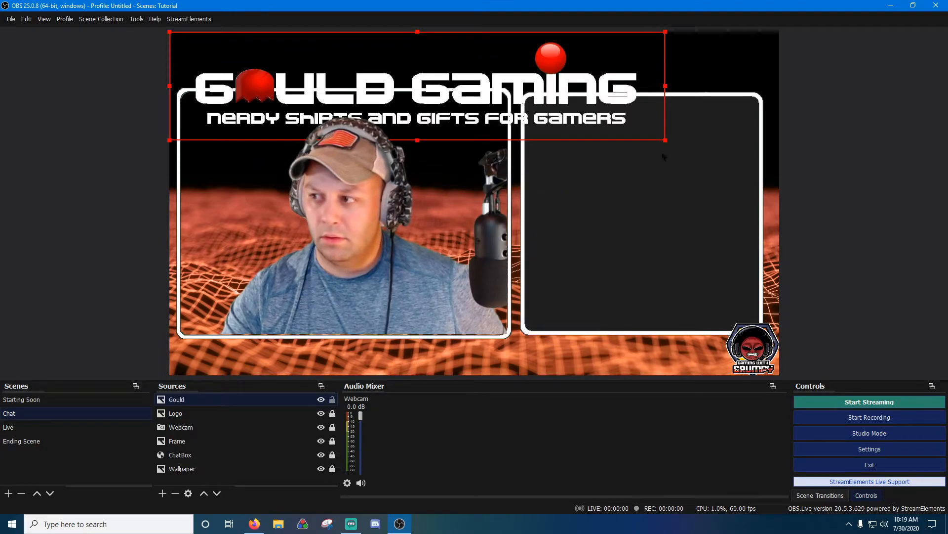
pyautogui.click(664, 142)
pyautogui.moveTo(627, 124); pyautogui.dragTo(433, 90)
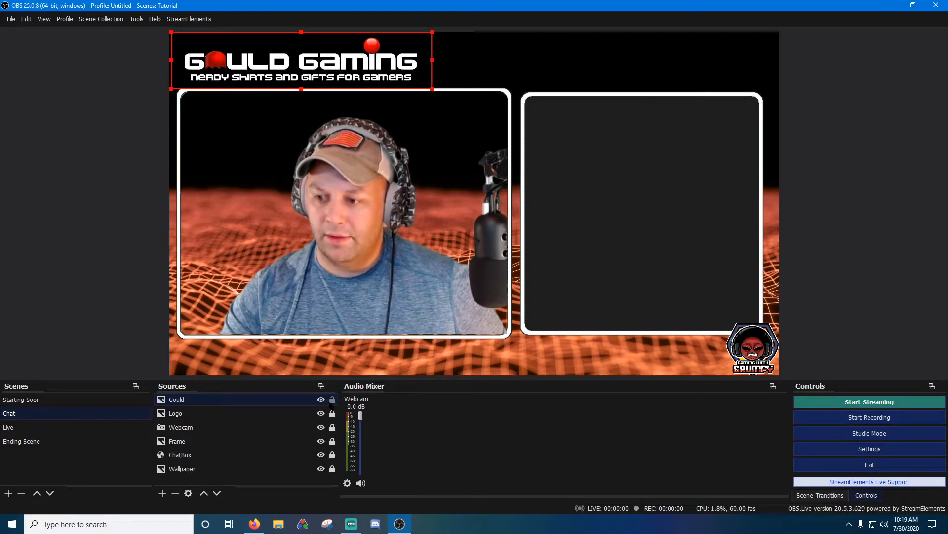
# Step: Add the existing Image Slide Show source and fit it along the canvas's top edge beside the Gould banner
pyautogui.click(162, 493)
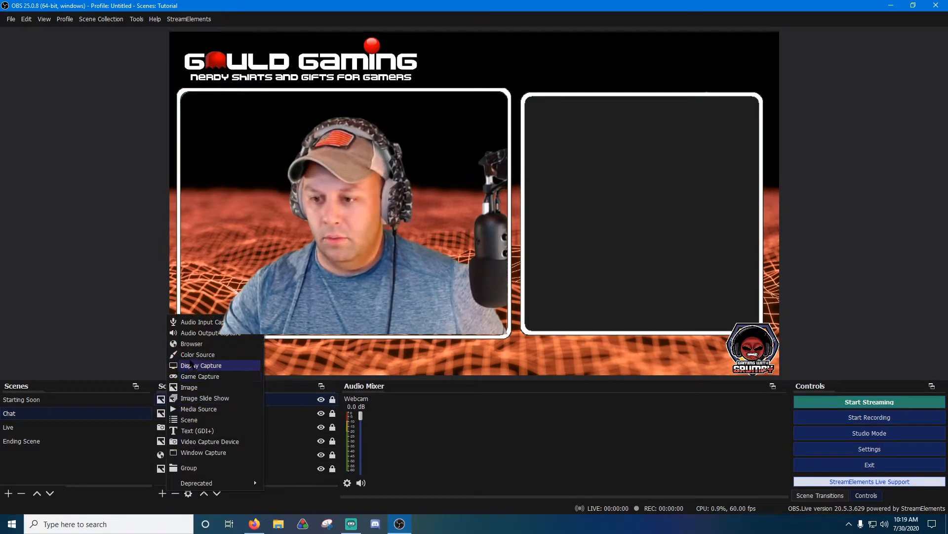
pyautogui.click(204, 398)
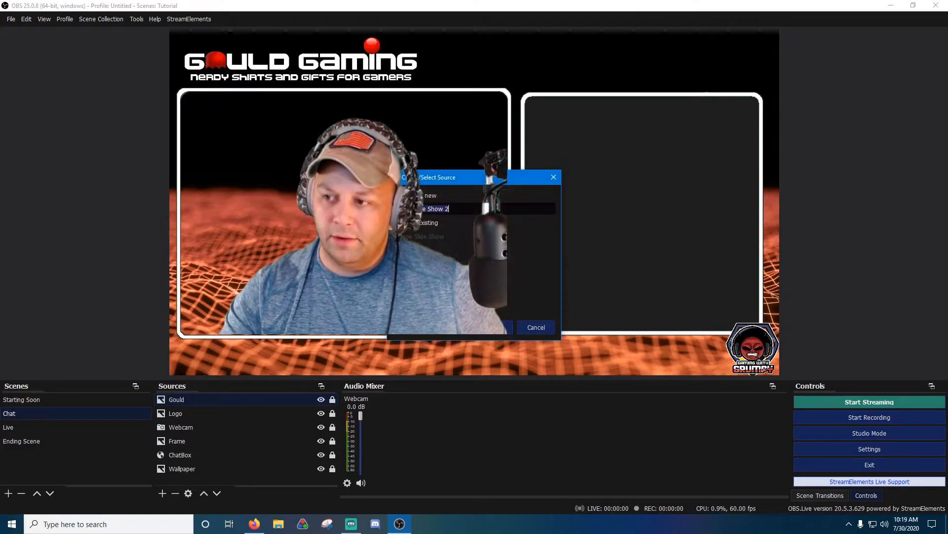
pyautogui.moveTo(247, 41); pyautogui.dragTo(564, 49)
pyautogui.moveTo(487, 59); pyautogui.dragTo(248, 86)
pyautogui.moveTo(365, 64); pyautogui.dragTo(502, 55)
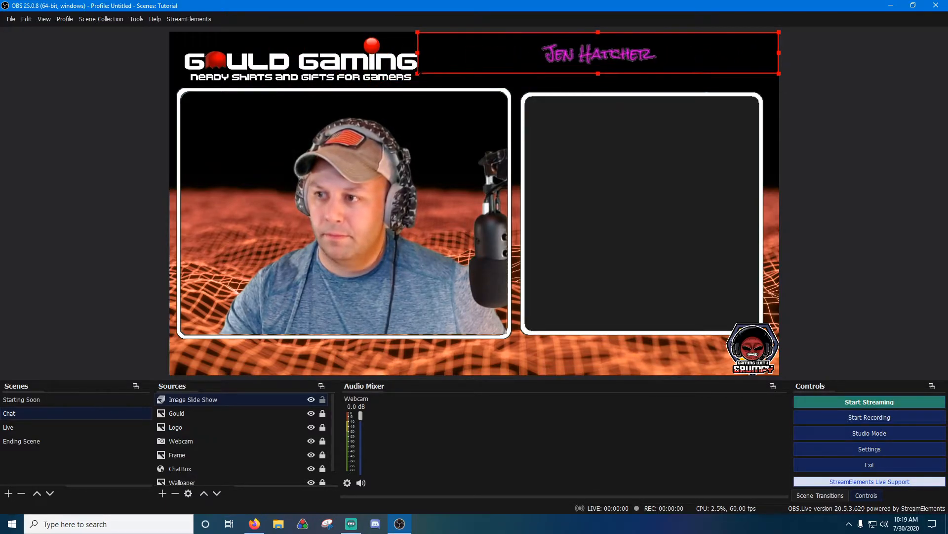
pyautogui.click(800, 99)
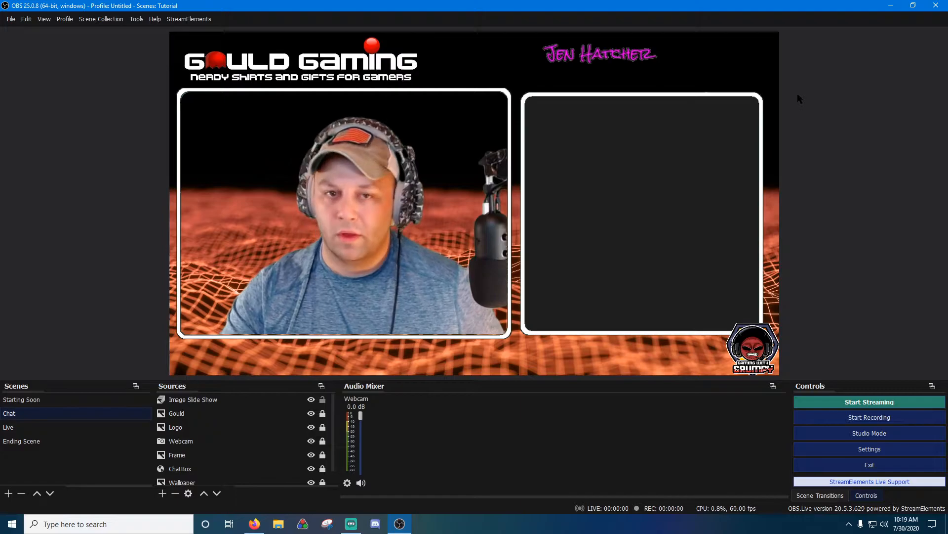
# Step: Lock the Image Slide Show source in place beside the Gould banner
pyautogui.click(716, 57)
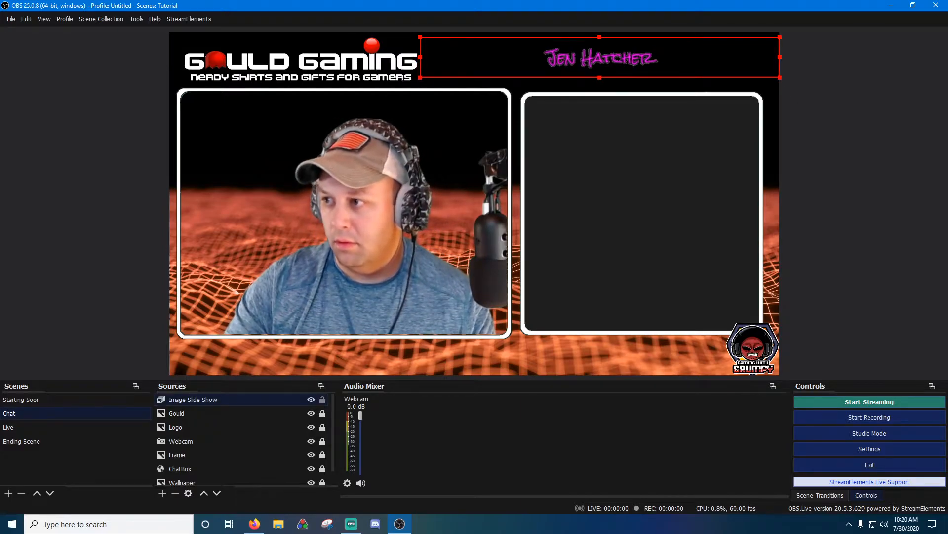
pyautogui.click(322, 400)
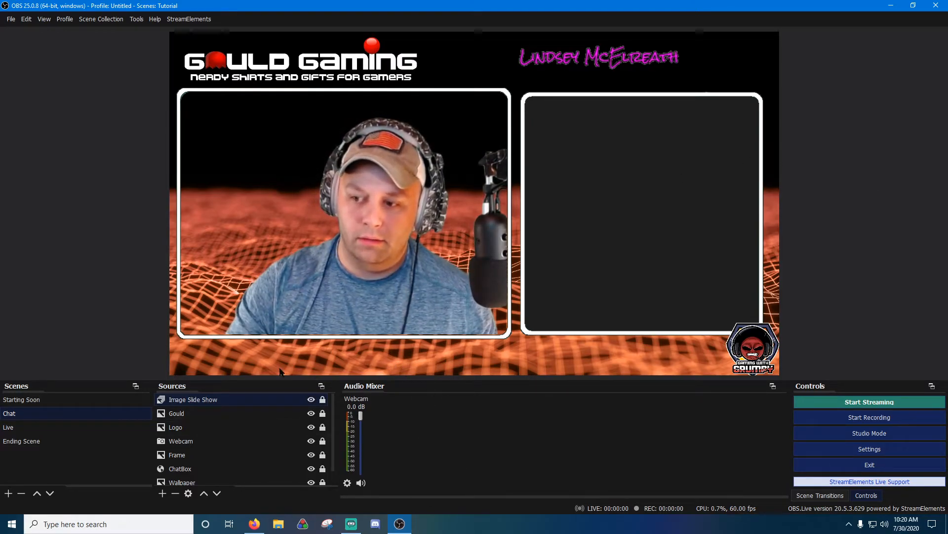
# Step: Review the Output and Audio settings, including the global audio devices
pyautogui.click(861, 453)
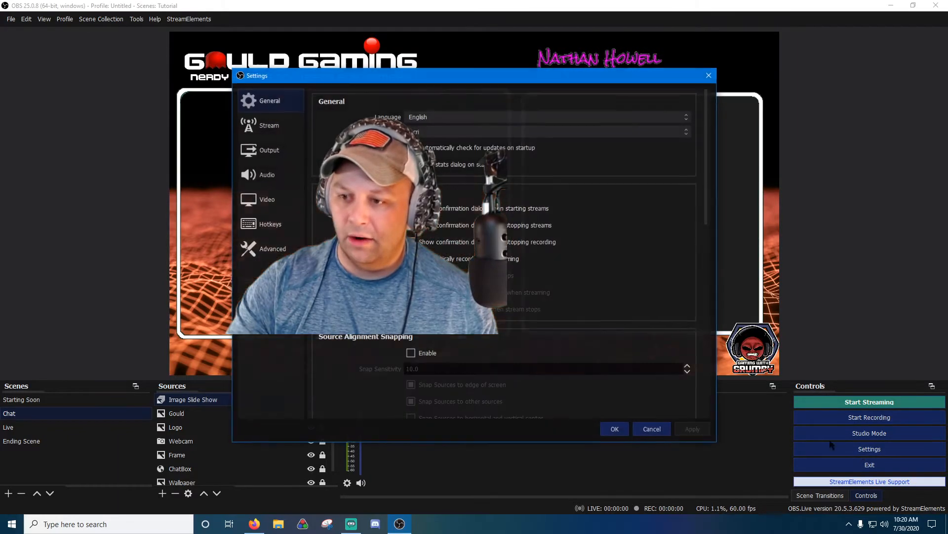
pyautogui.click(709, 75)
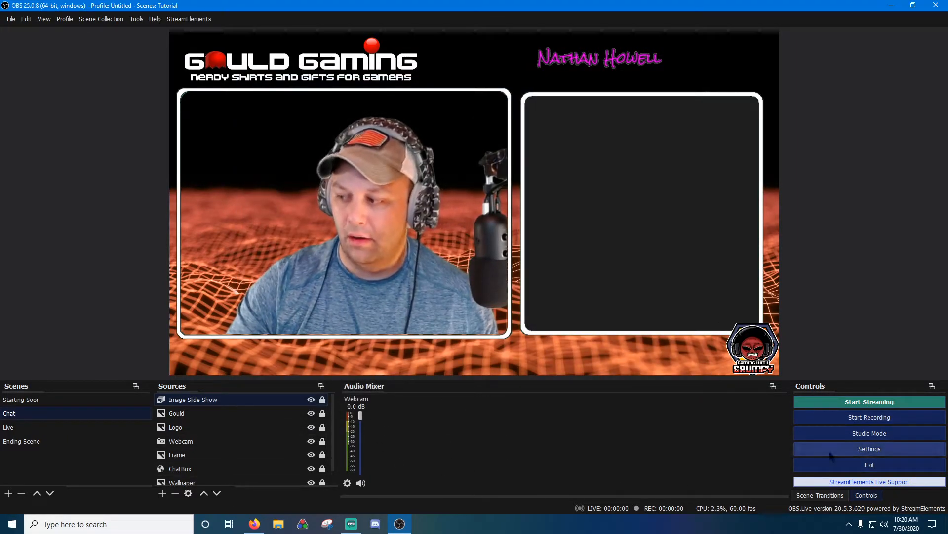
pyautogui.click(869, 449)
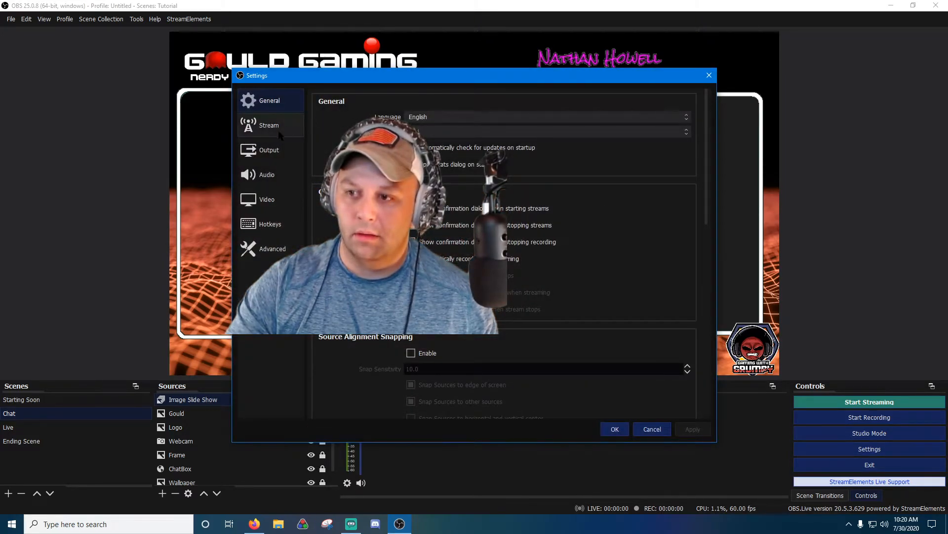
pyautogui.click(269, 150)
pyautogui.click(267, 175)
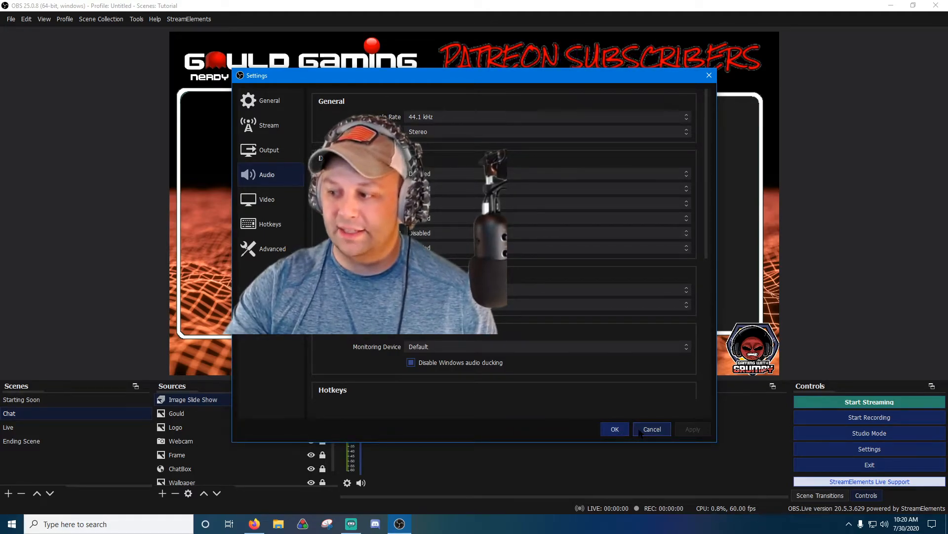
pyautogui.click(615, 431)
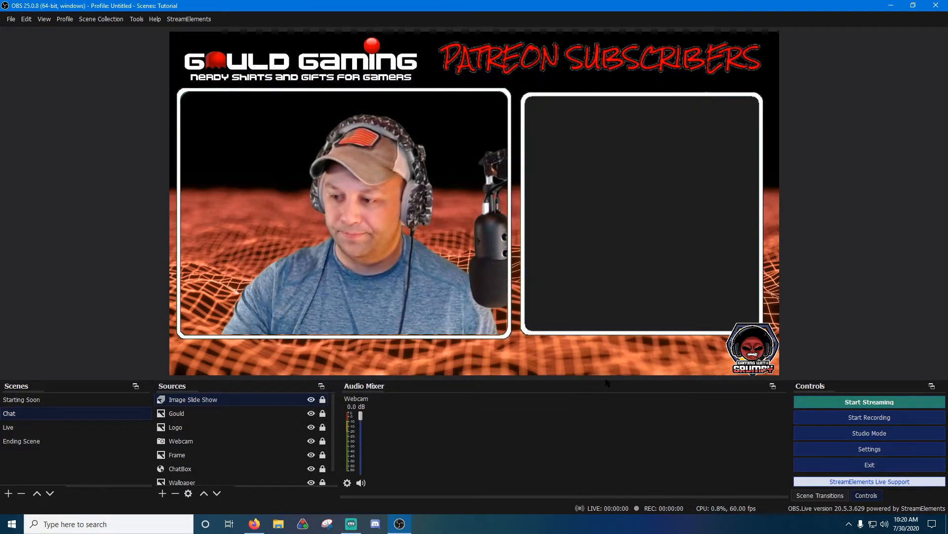
# Step: Add an Audio Input Capture source named Mic to the Chat scene and choose a microphone as its device
pyautogui.click(163, 493)
pyautogui.click(195, 324)
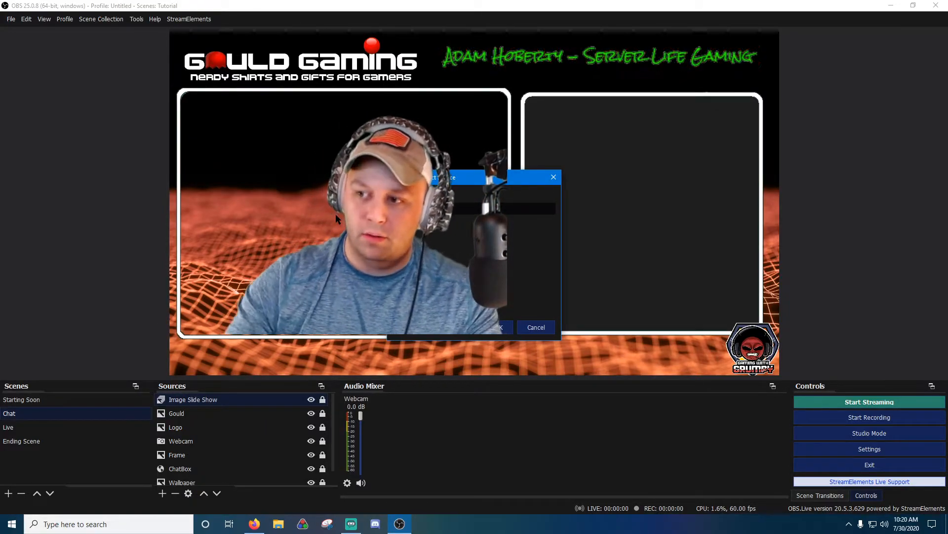
pyautogui.click(495, 327)
pyautogui.click(442, 129)
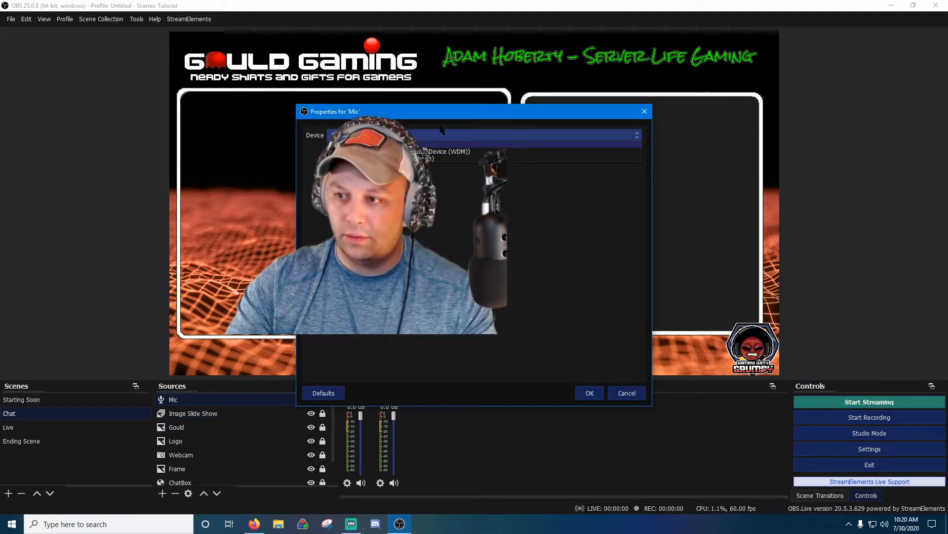
pyautogui.click(449, 157)
pyautogui.click(590, 393)
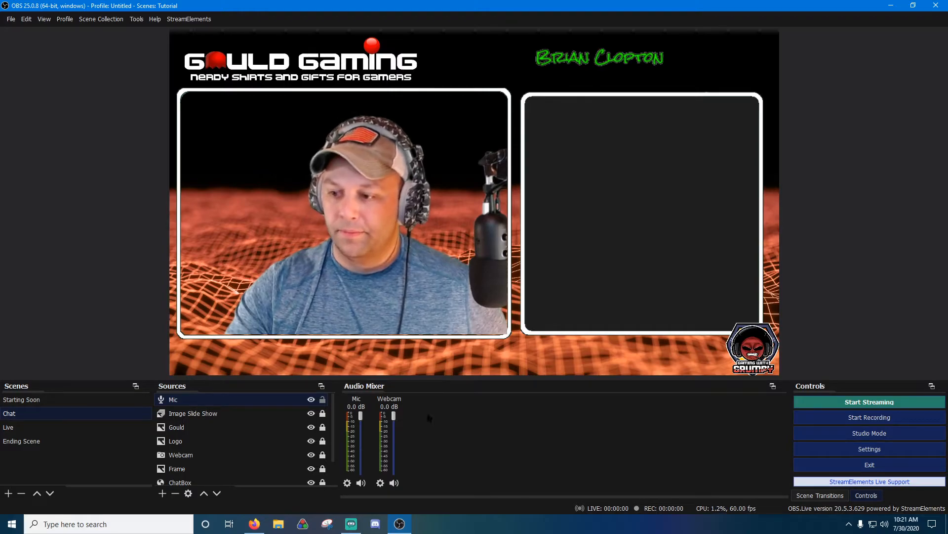
# Step: Add the Music media source, lock it beneath the Wallpaper source, and lower its volume to -20.7 dB
pyautogui.click(163, 492)
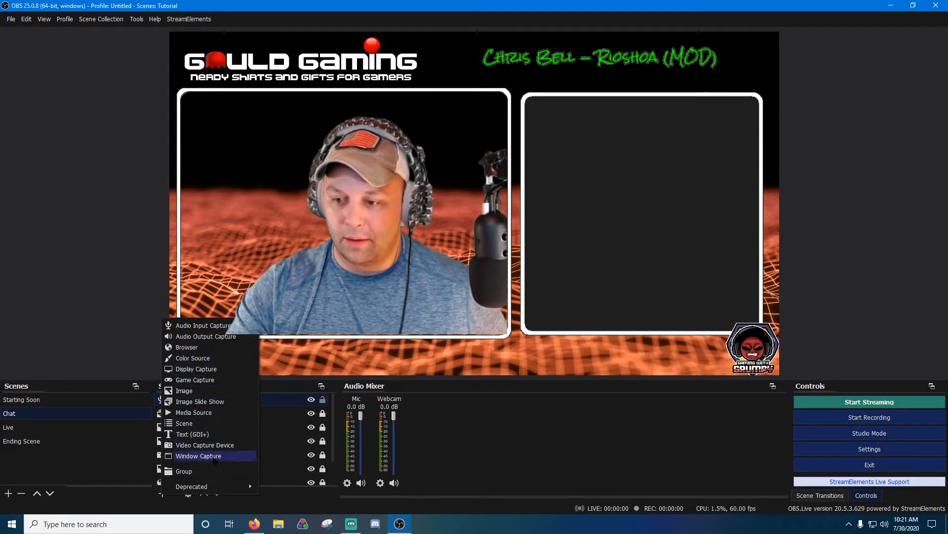
pyautogui.click(215, 413)
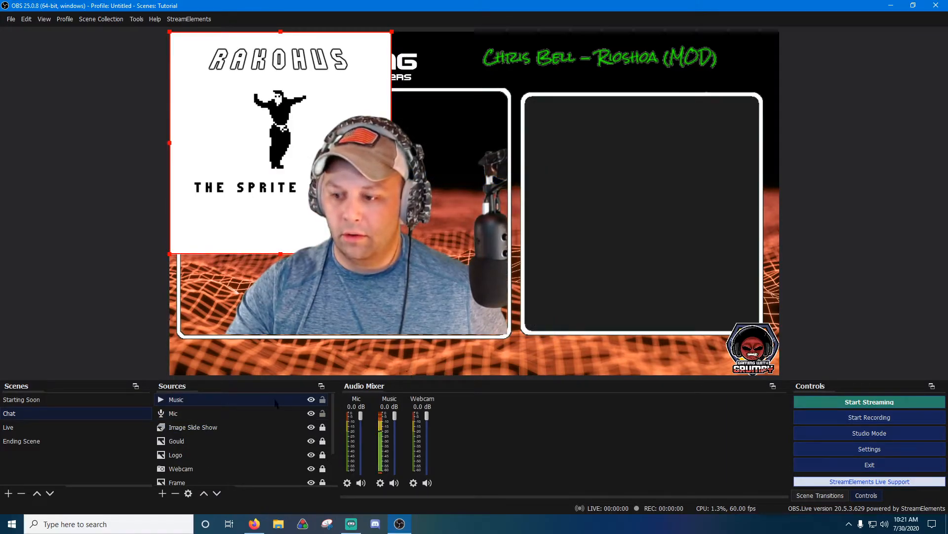
pyautogui.moveTo(254, 454); pyautogui.dragTo(201, 476)
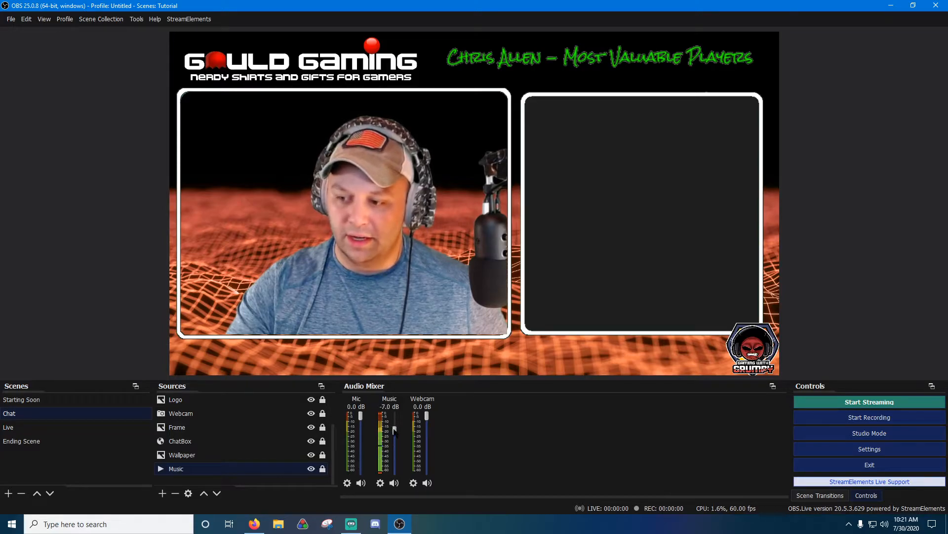
pyautogui.moveTo(398, 457); pyautogui.dragTo(395, 440)
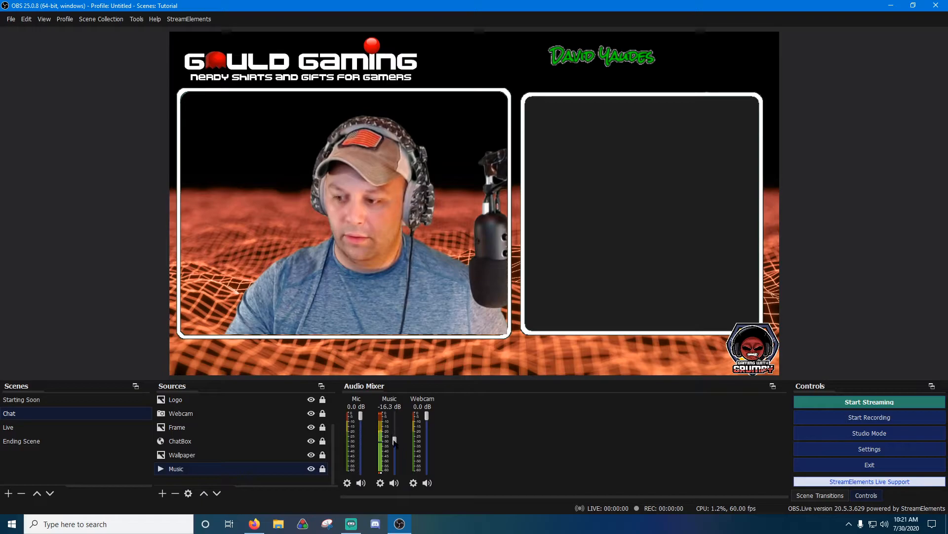
pyautogui.moveTo(395, 445); pyautogui.dragTo(397, 445)
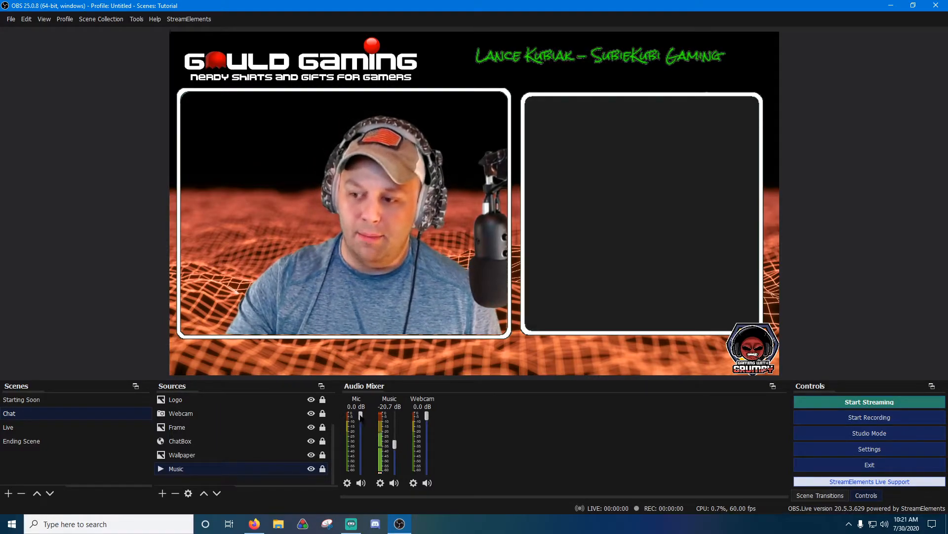
# Step: Switch the Mic source to the Audio Device (WDM) input and set the volumes to -4.6 dB for Mic and -26.9 dB for Music
pyautogui.click(347, 482)
pyautogui.click(385, 460)
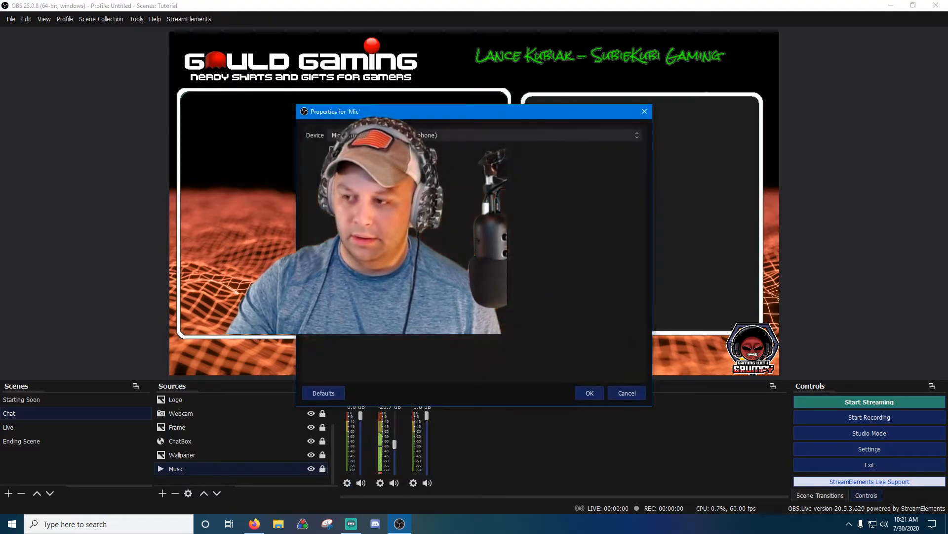
pyautogui.click(429, 130)
pyautogui.click(474, 148)
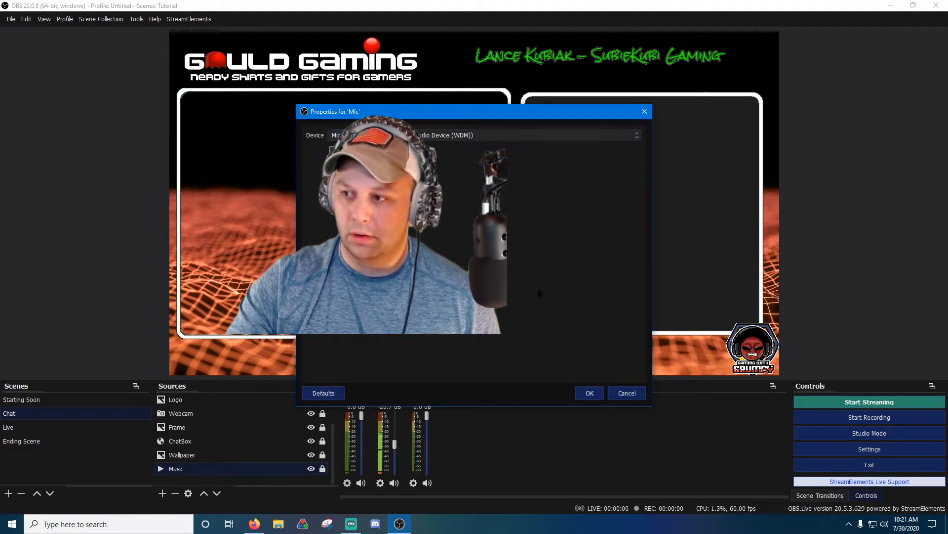
pyautogui.click(590, 393)
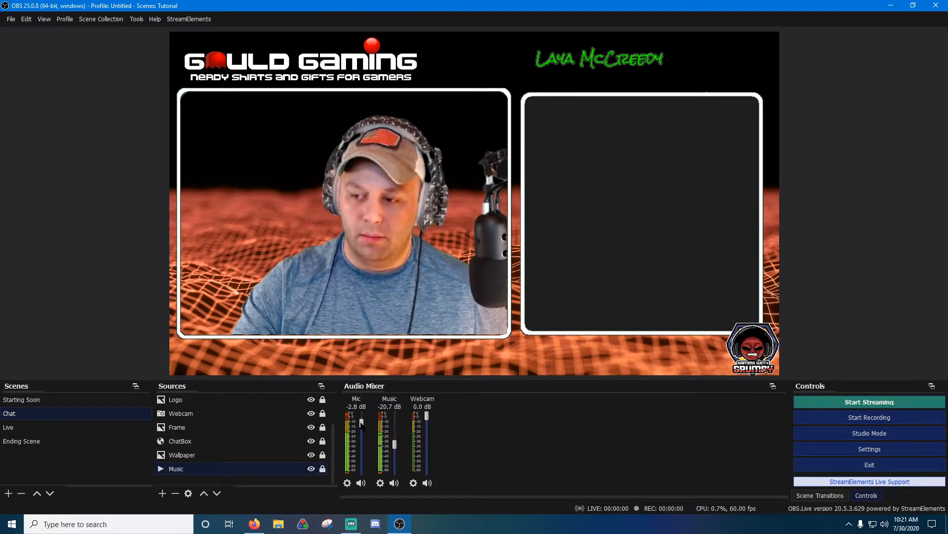
pyautogui.moveTo(394, 444); pyautogui.dragTo(394, 444)
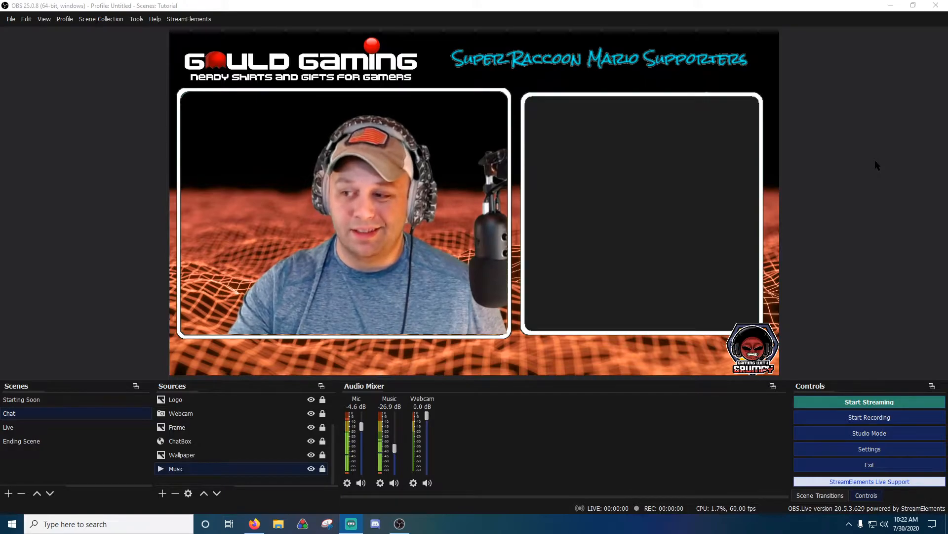
# Step: Add the existing Media Source particle overlay and lock it between the ChatBox and Wallpaper sources
pyautogui.click(163, 493)
pyautogui.click(190, 424)
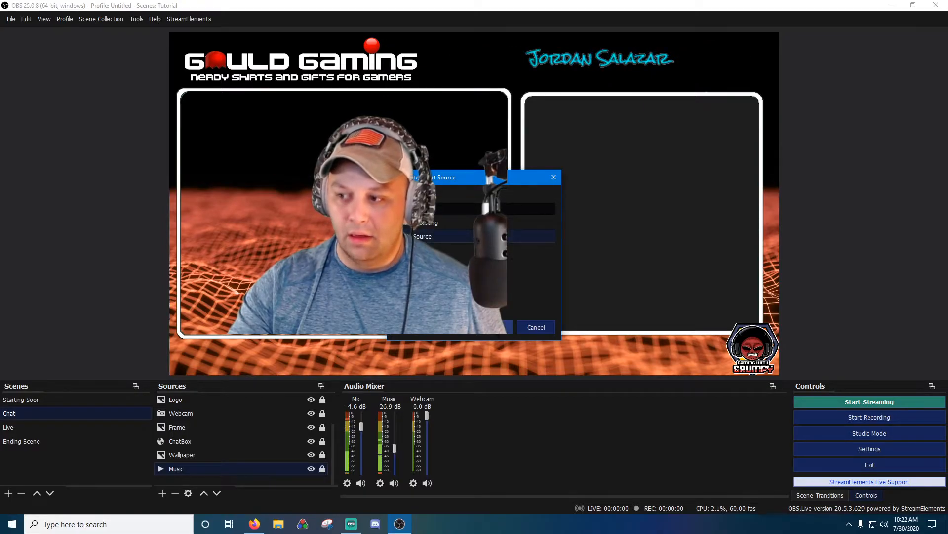
pyautogui.scroll(1, 213, 407)
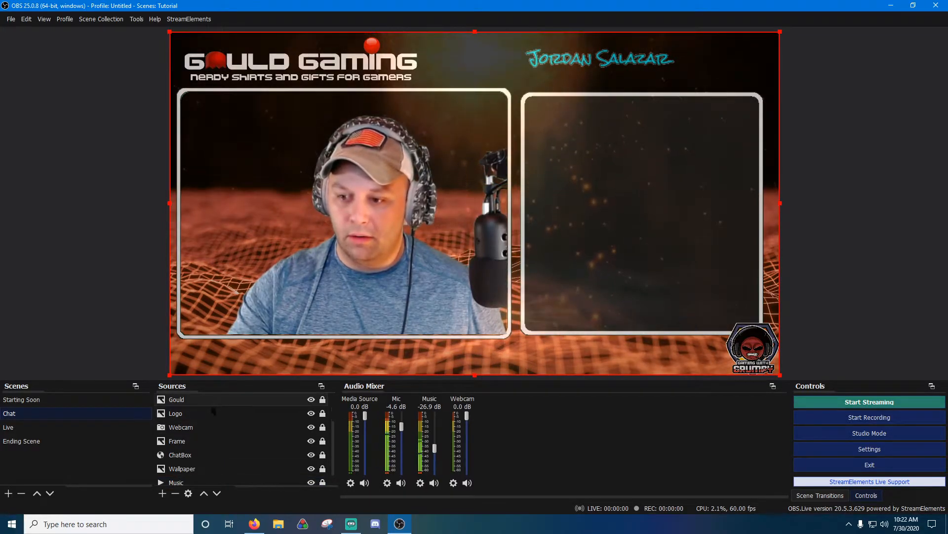
pyautogui.moveTo(214, 455); pyautogui.dragTo(203, 416)
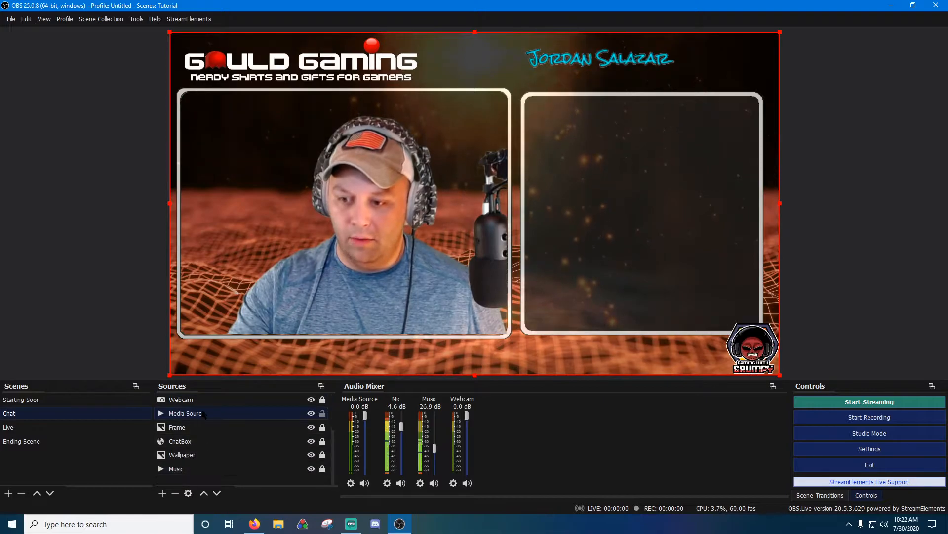
pyautogui.moveTo(200, 452); pyautogui.dragTo(200, 450)
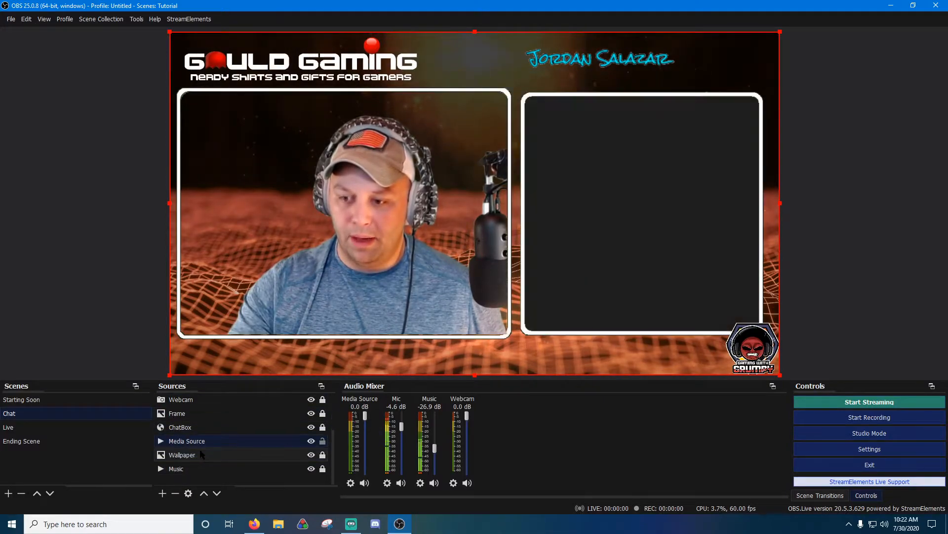
pyautogui.click(322, 442)
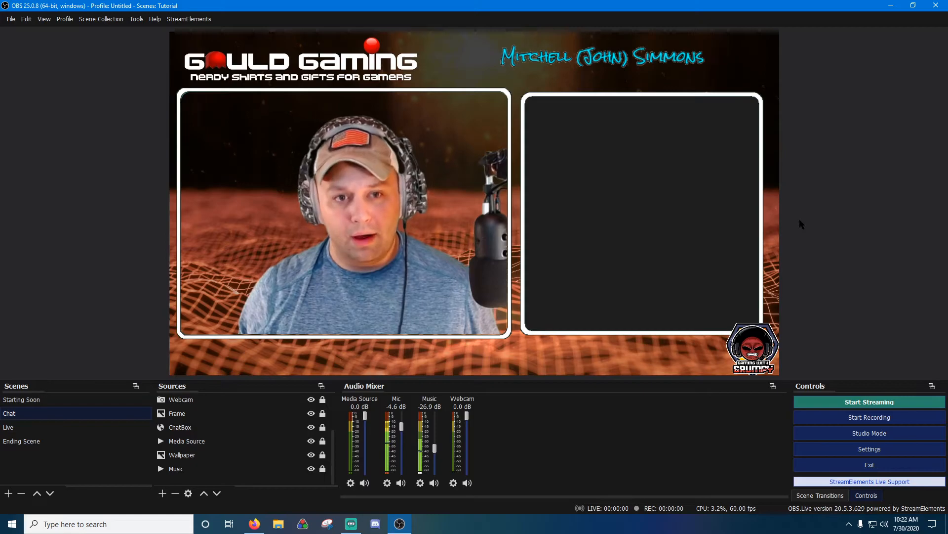
# Step: Check the Starting Soon and Chat scenes, and switch to the Live scene
pyautogui.click(46, 397)
pyautogui.click(28, 414)
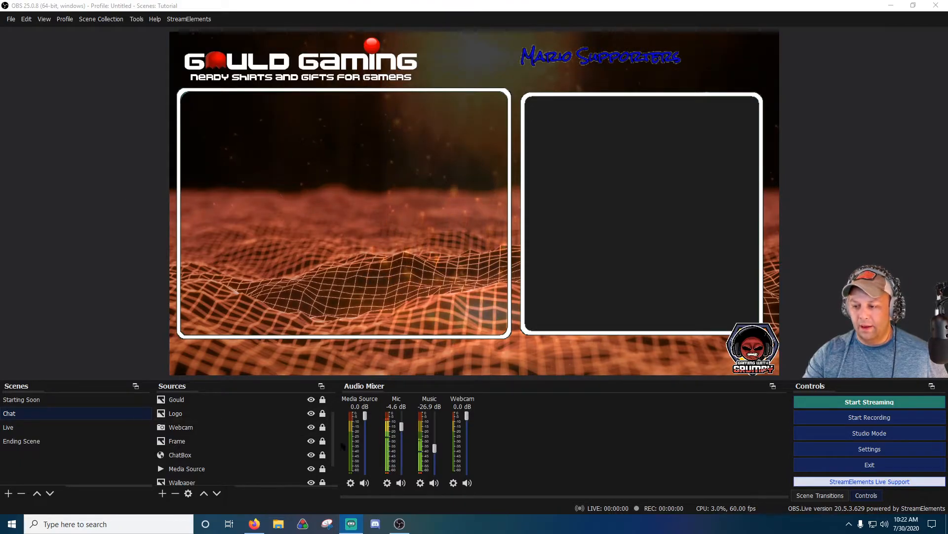
pyautogui.click(93, 426)
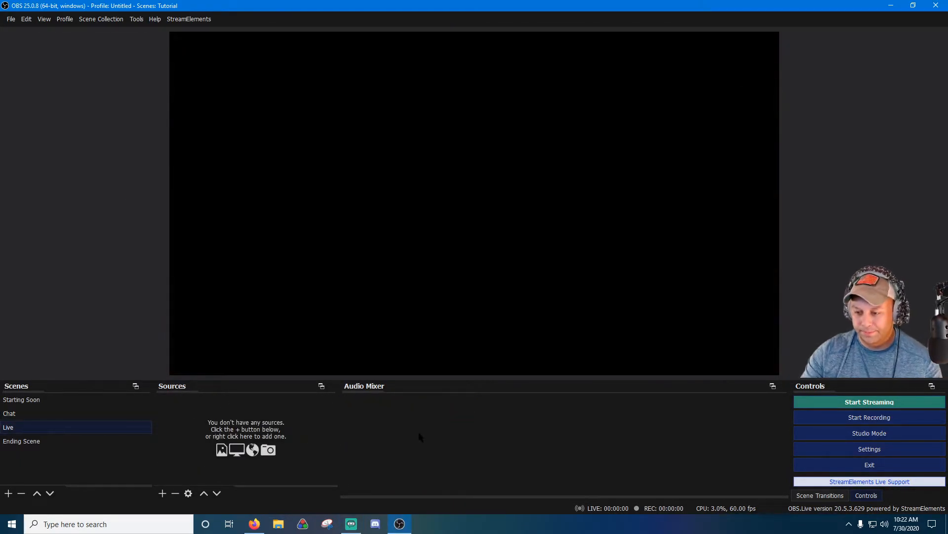
pyautogui.click(162, 493)
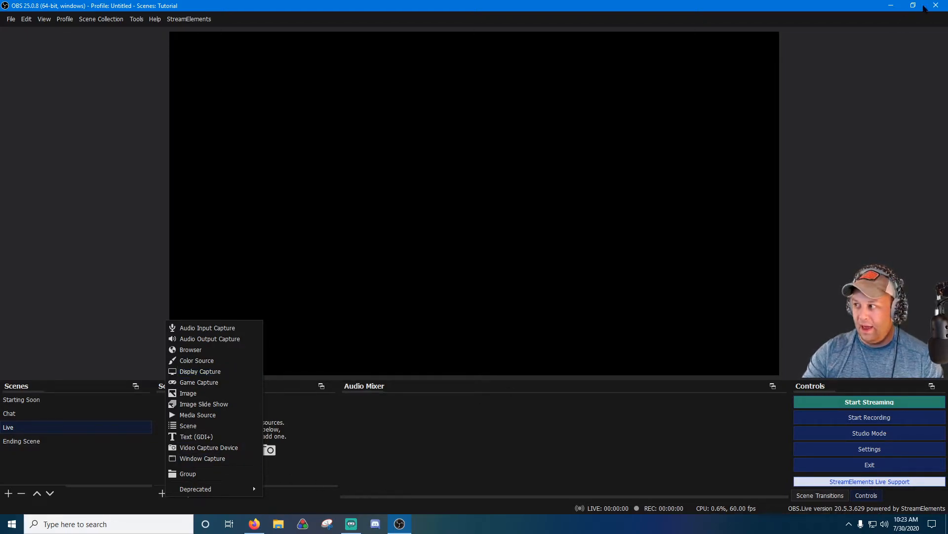
pyautogui.click(877, 51)
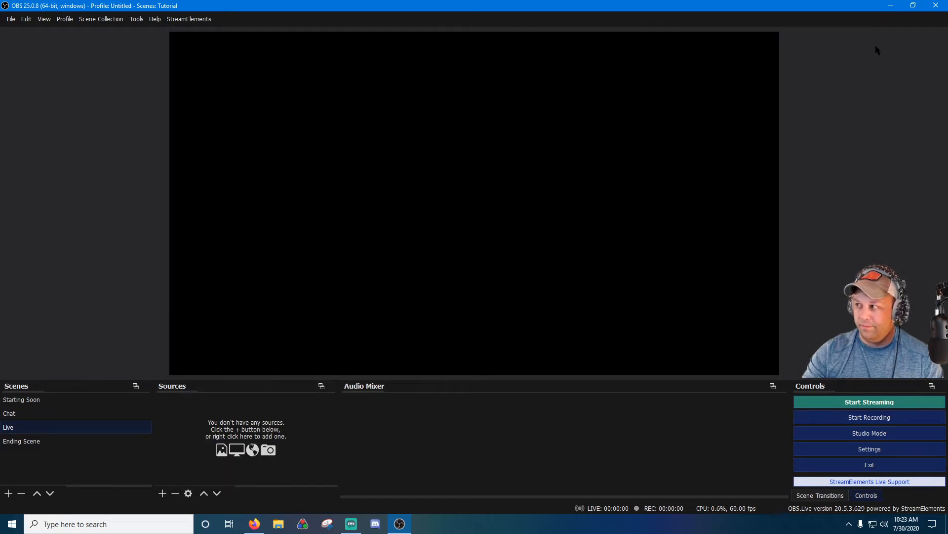
# Step: Launch the Shyguy_Kaizo_Dream game from the desktop in Snes9x, move its window off the main screen, and return to OBS
pyautogui.click(894, 6)
pyautogui.click(893, 6)
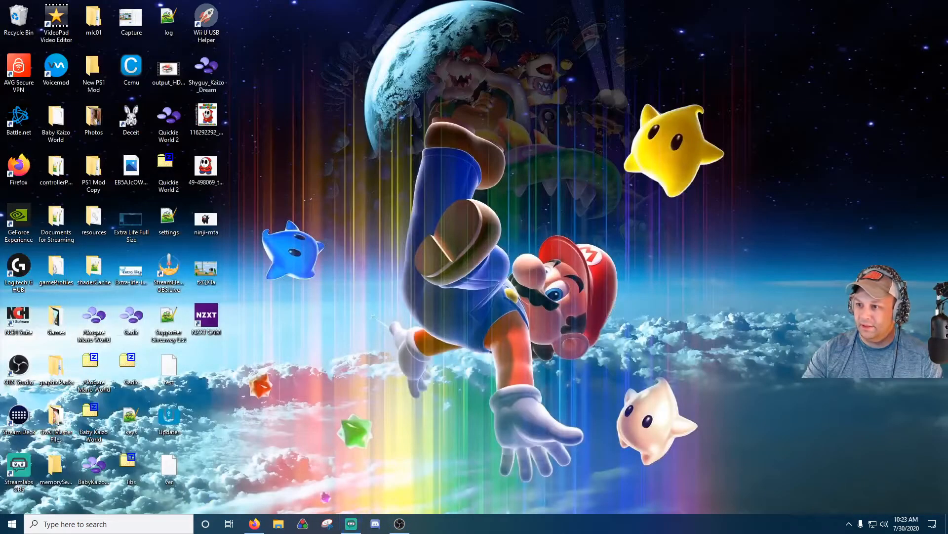
pyautogui.rightClick(218, 73)
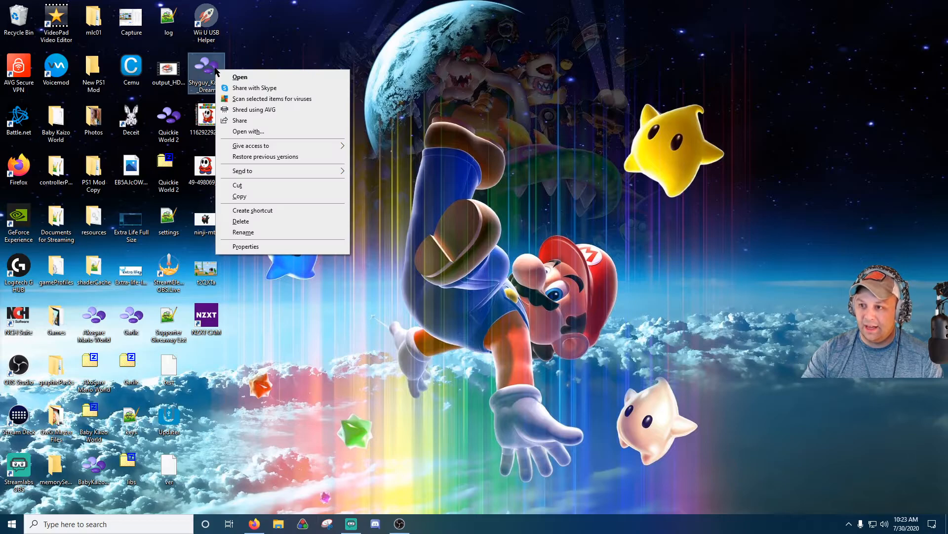
pyautogui.click(240, 78)
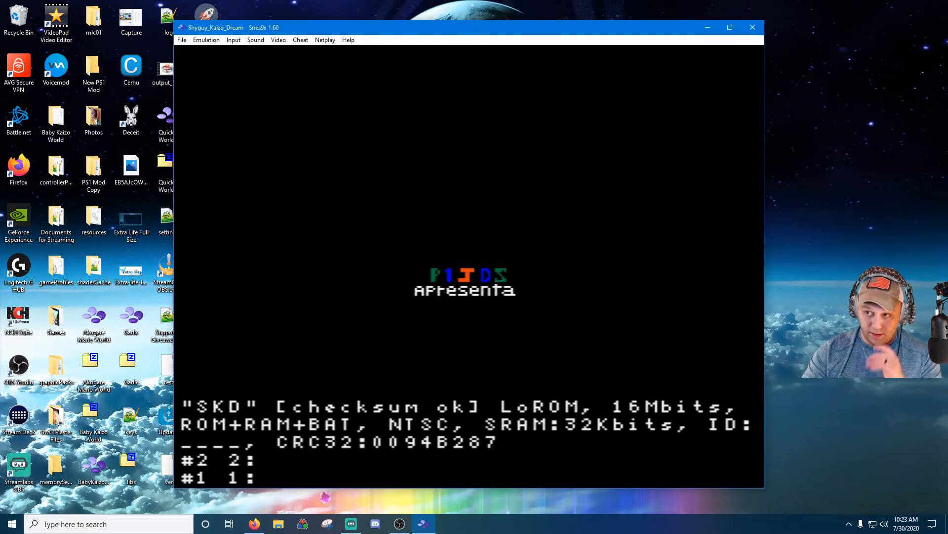
pyautogui.moveTo(436, 33); pyautogui.dragTo(0, 84)
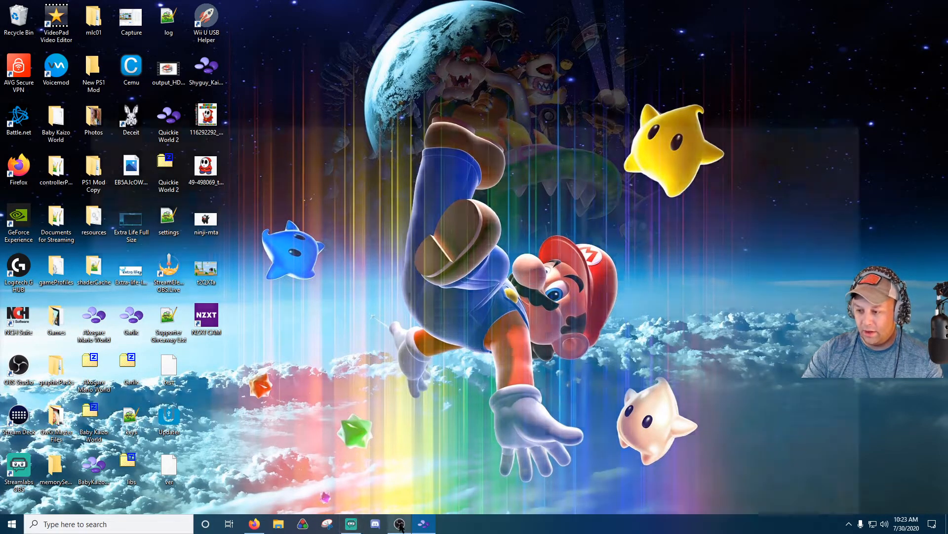
pyautogui.click(399, 523)
pyautogui.moveTo(0, 84); pyautogui.dragTo(947, 316)
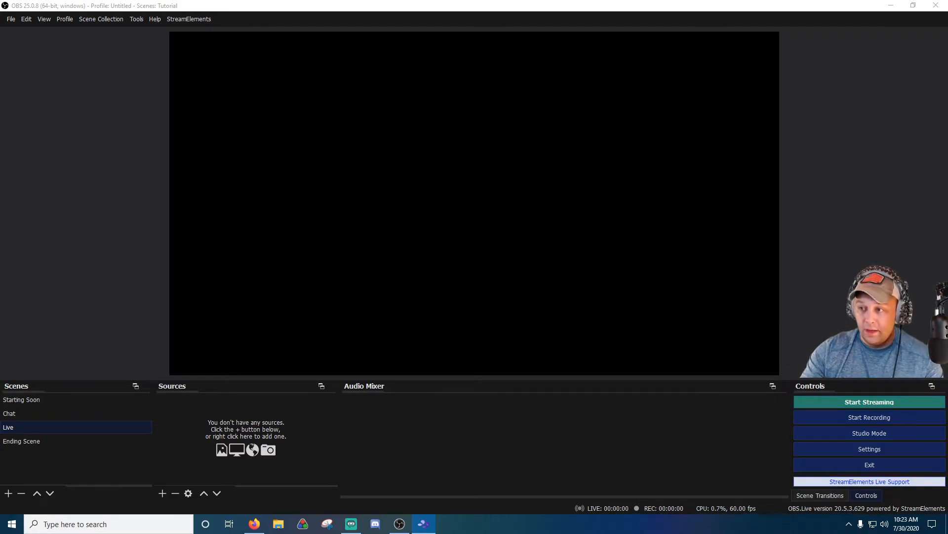
# Step: Try a Window Capture source named SNES on the Shyguy_Kaizo_Dream - Snes9x 1.60 window, and remove it
pyautogui.click(163, 493)
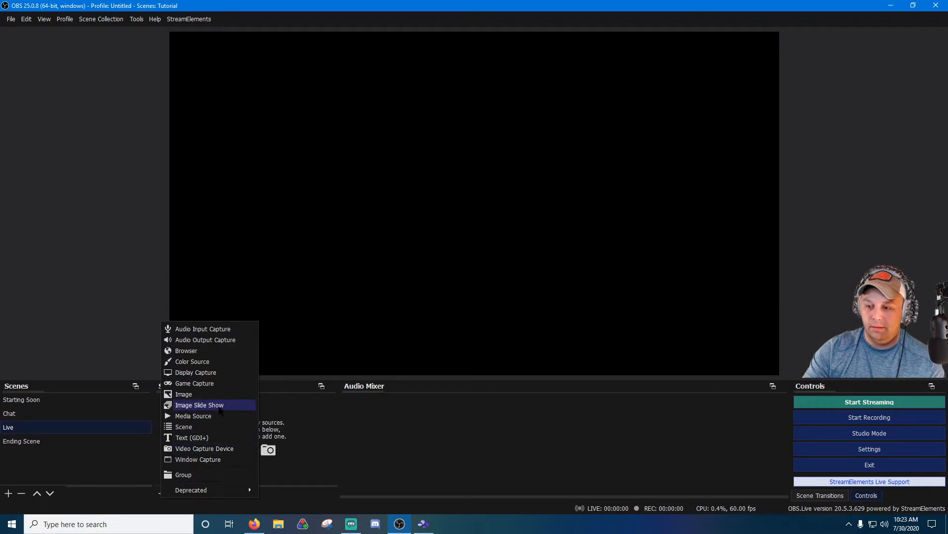
pyautogui.click(213, 459)
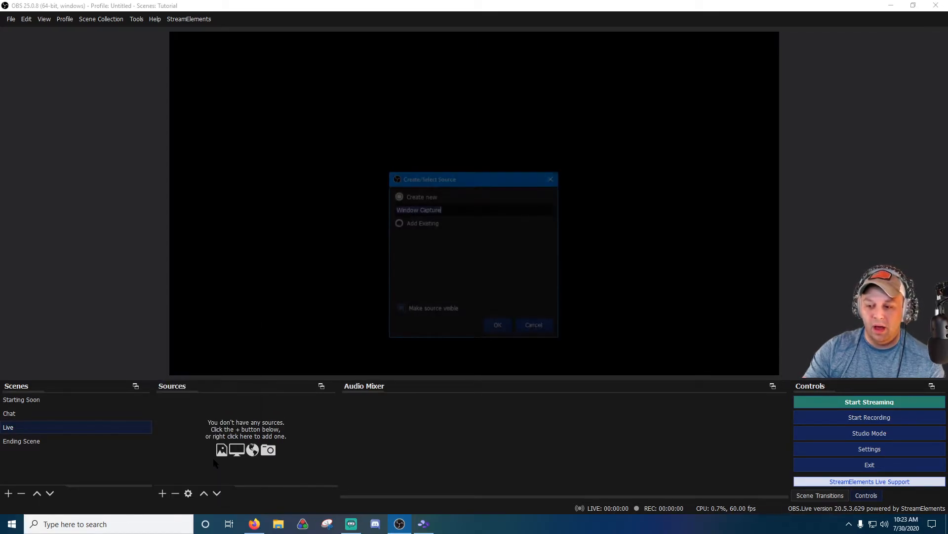
pyautogui.write('Windo')
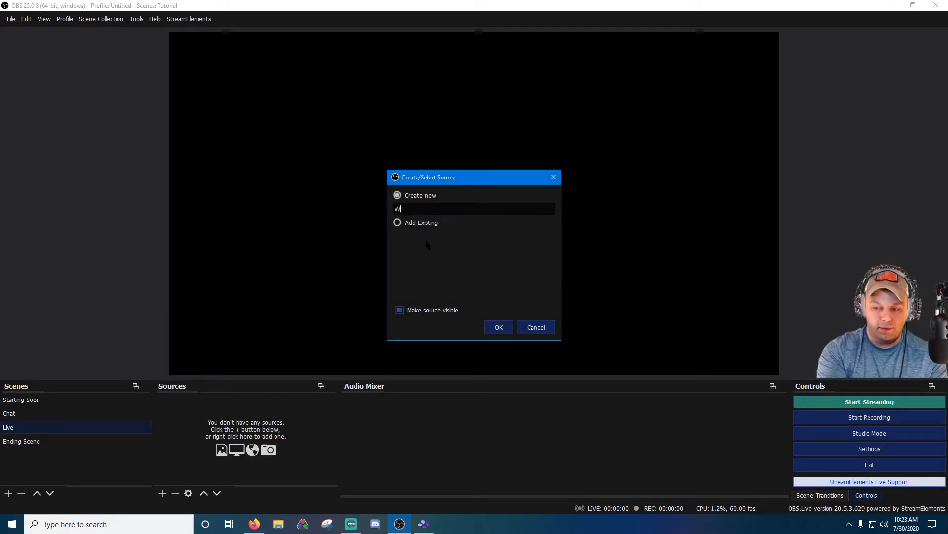
pyautogui.press('BackSpace')
pyautogui.press('BackSpace')
pyautogui.press('BackSpace')
pyautogui.press('BackSpace')
pyautogui.press('BackSpace')
pyautogui.write('G')
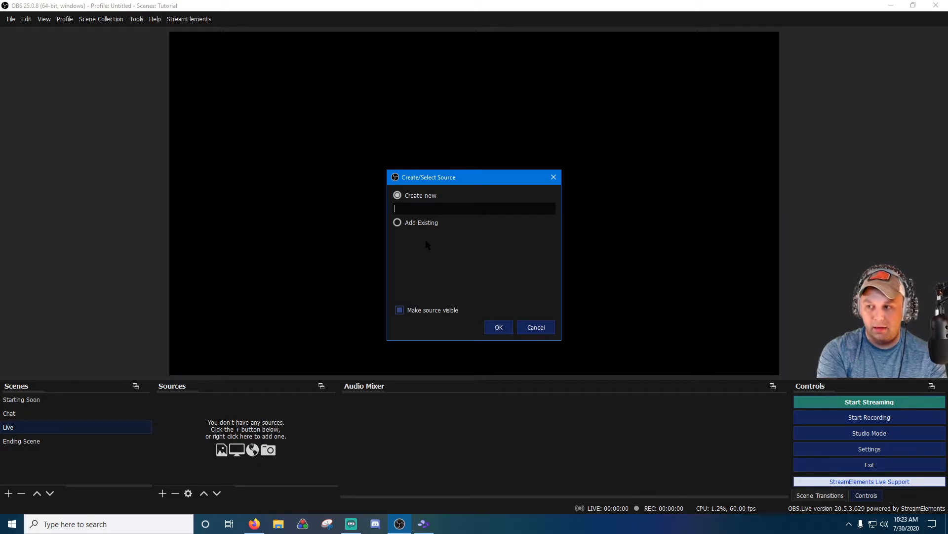
pyautogui.write('NES')
pyautogui.press('Return')
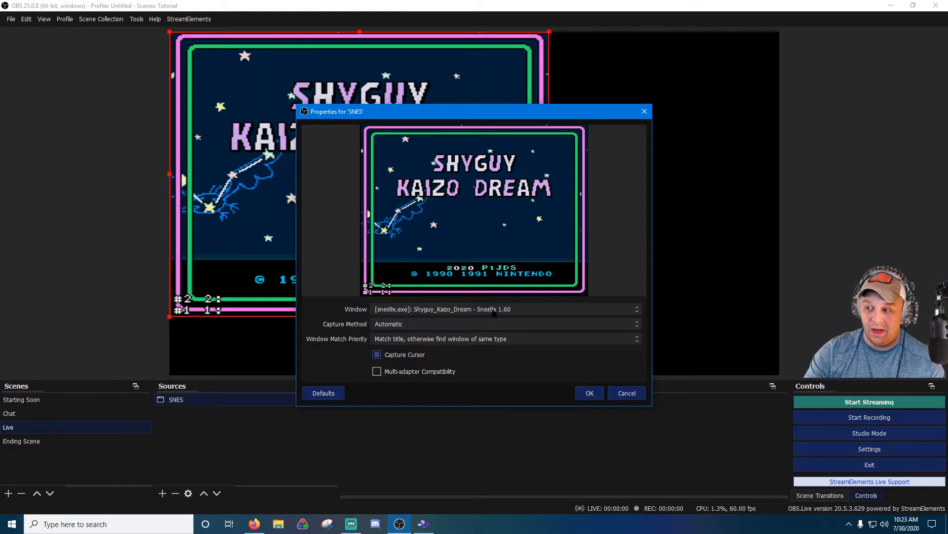
pyautogui.click(592, 394)
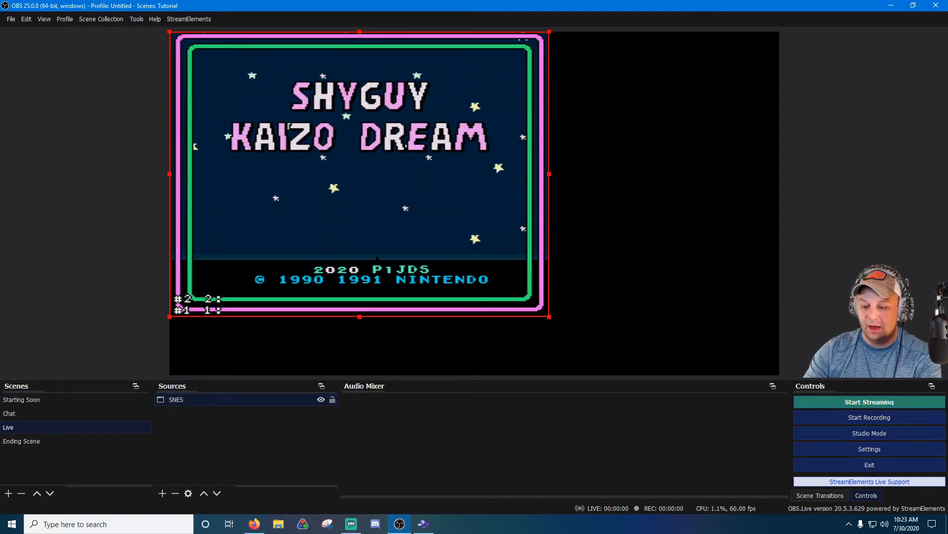
pyautogui.press('Delete')
pyautogui.click(496, 274)
# Step: Add a Game Capture source in Capture specific window mode, targeting the Shyguy_Kaizo_Dream - Snes9x 1.60 window
pyautogui.click(163, 493)
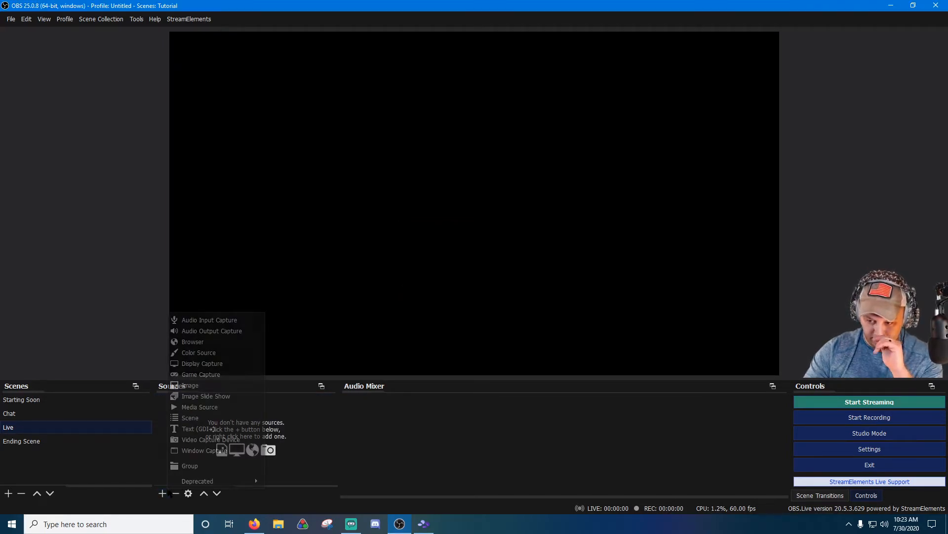
pyautogui.click(225, 377)
pyautogui.click(500, 327)
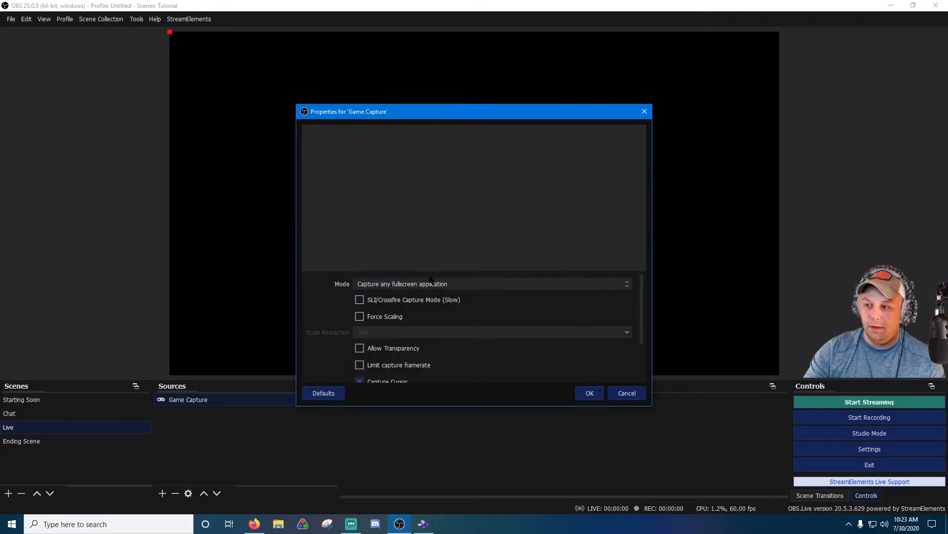
pyautogui.click(502, 284)
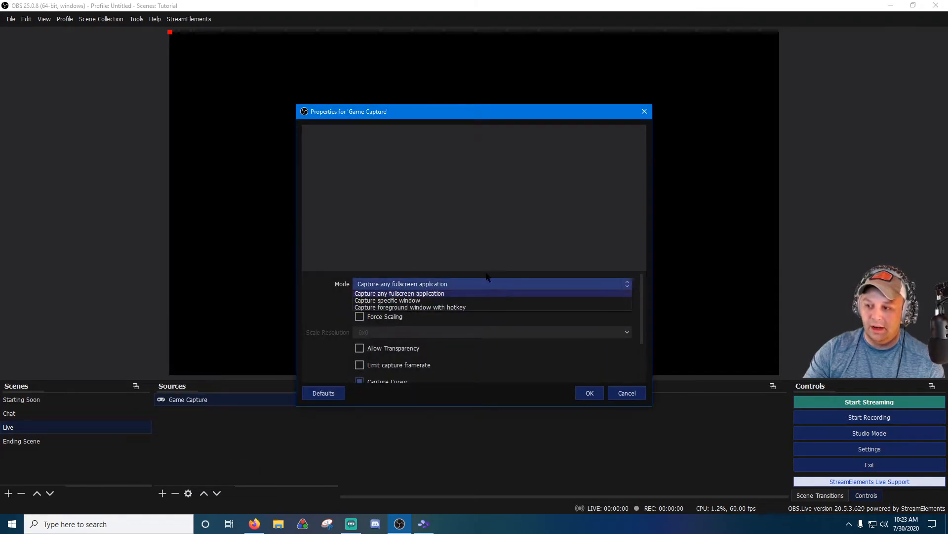
pyautogui.click(444, 301)
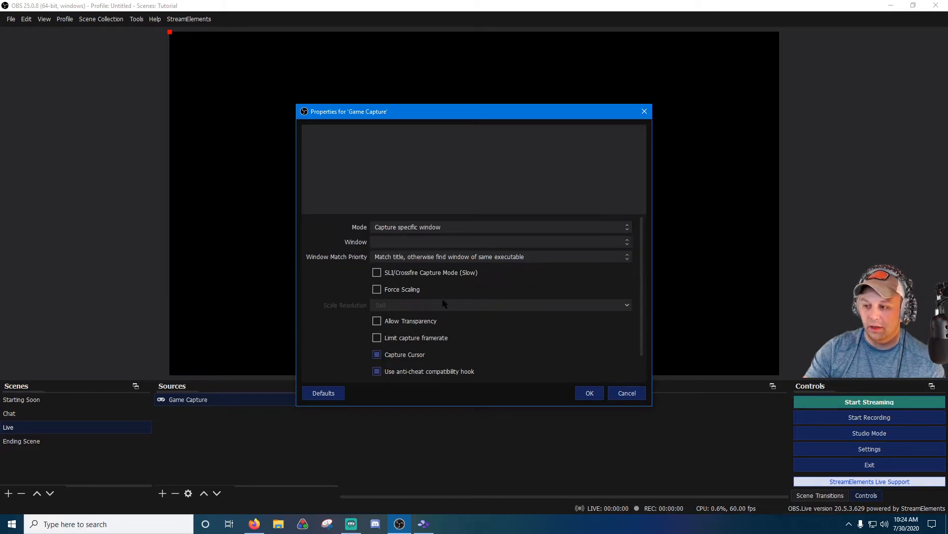
pyautogui.click(458, 243)
pyautogui.click(494, 260)
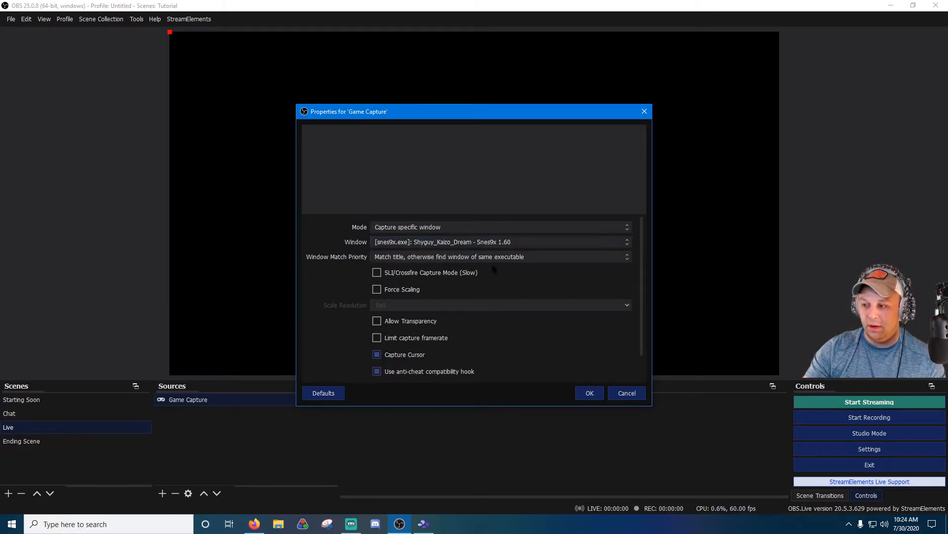
pyautogui.click(590, 395)
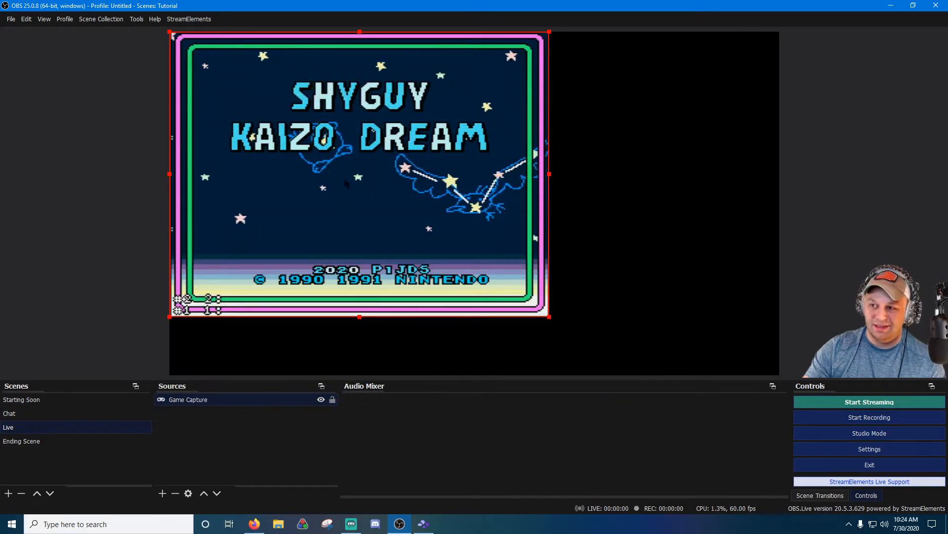
# Step: Try positioning and enlarging the game capture by hand on the canvas
pyautogui.moveTo(335, 181); pyautogui.dragTo(403, 200)
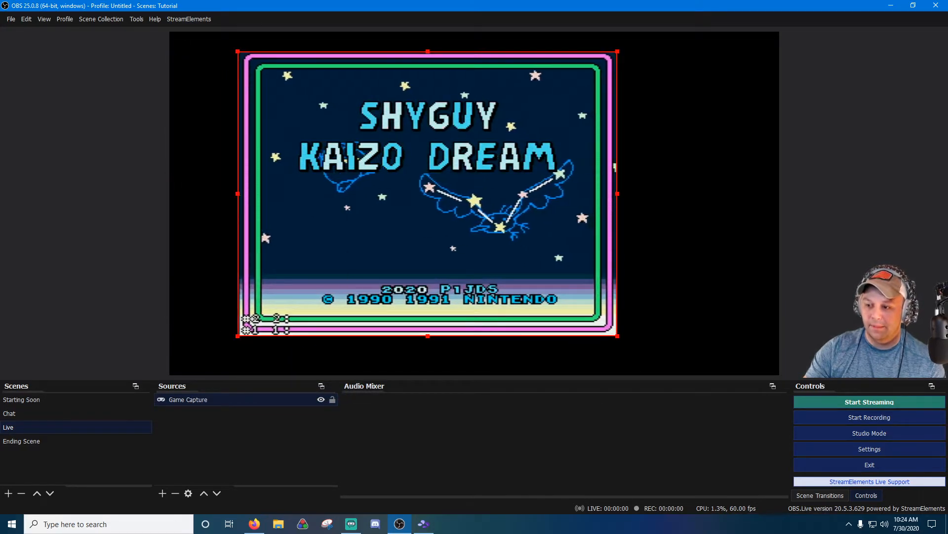
pyautogui.rightClick(280, 401)
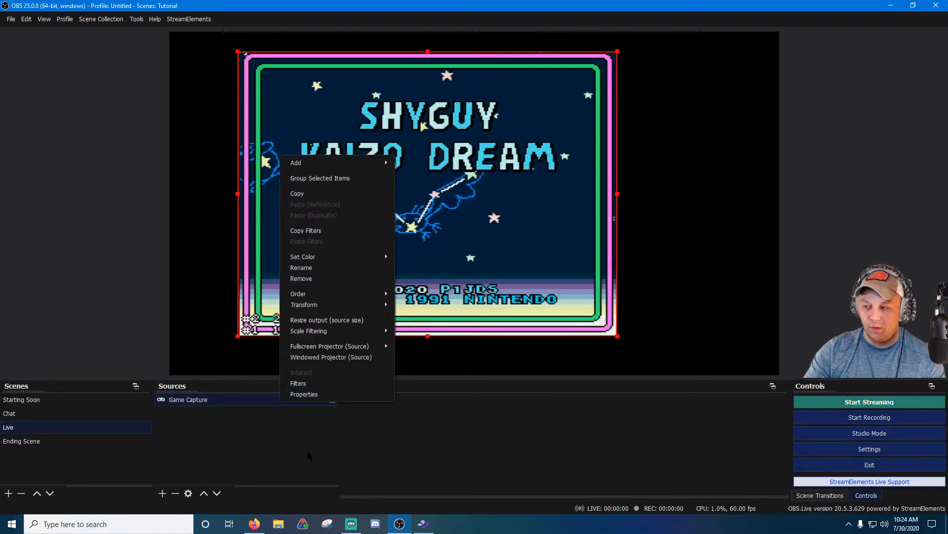
pyautogui.click(295, 421)
pyautogui.moveTo(424, 215); pyautogui.dragTo(460, 220)
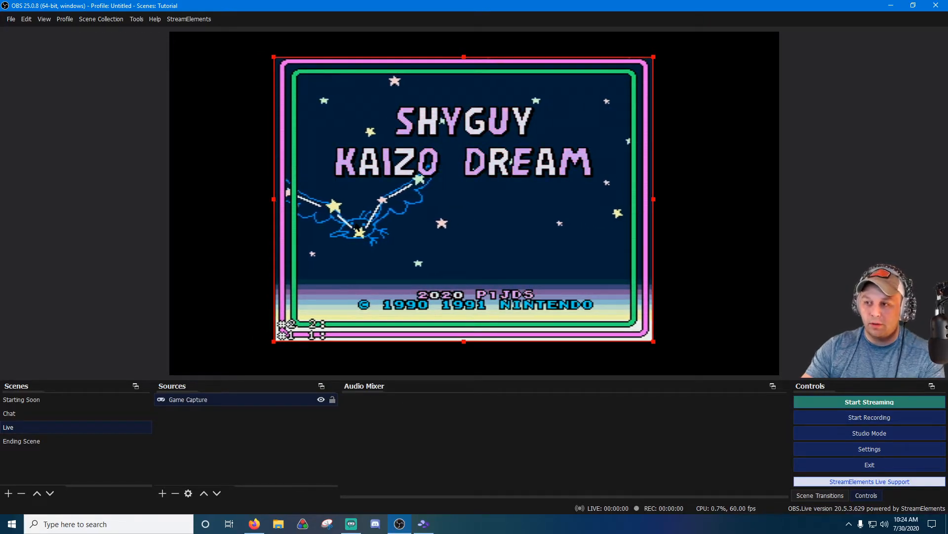
pyautogui.click(333, 399)
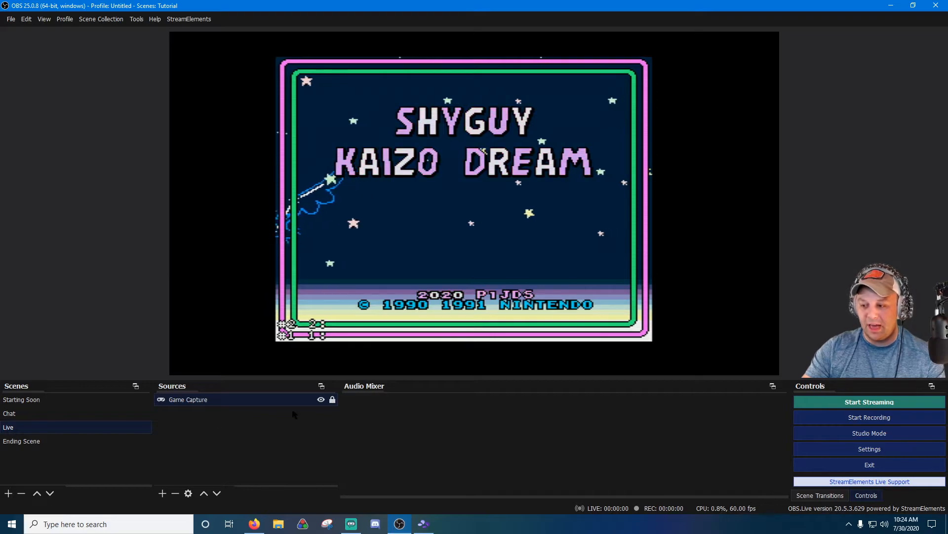
pyautogui.click(332, 400)
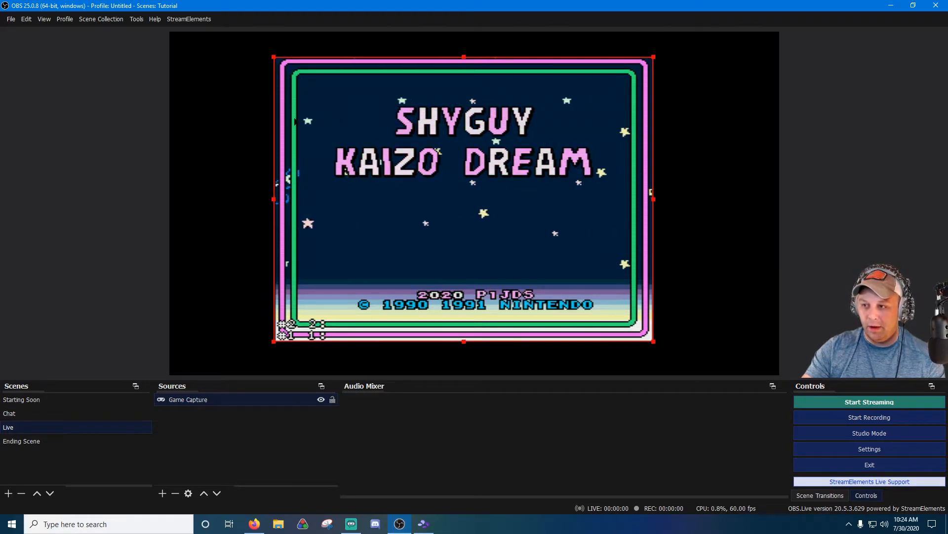
pyautogui.moveTo(276, 57); pyautogui.dragTo(259, 34)
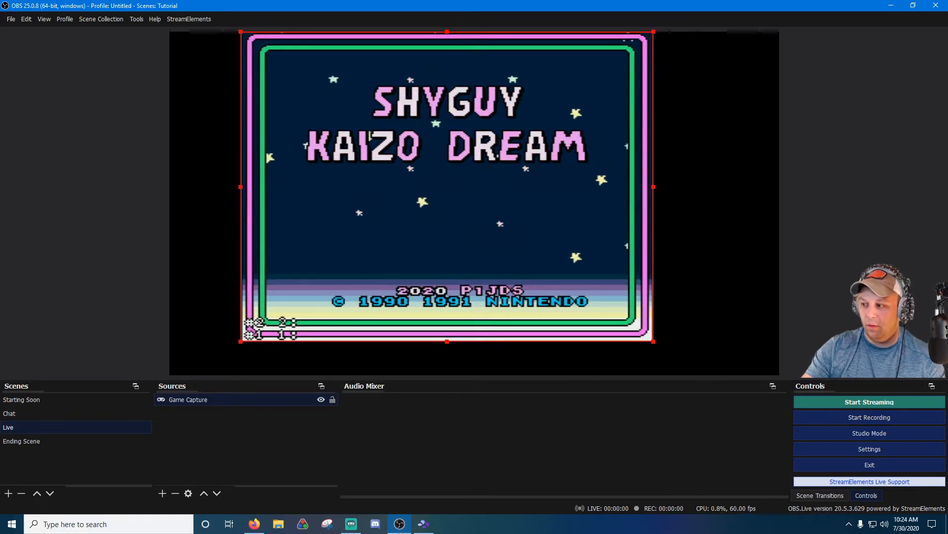
pyautogui.moveTo(405, 207)
pyautogui.mouseDown()
pyautogui.moveTo(408, 216)
pyautogui.moveTo(406, 204)
pyautogui.mouseUp()
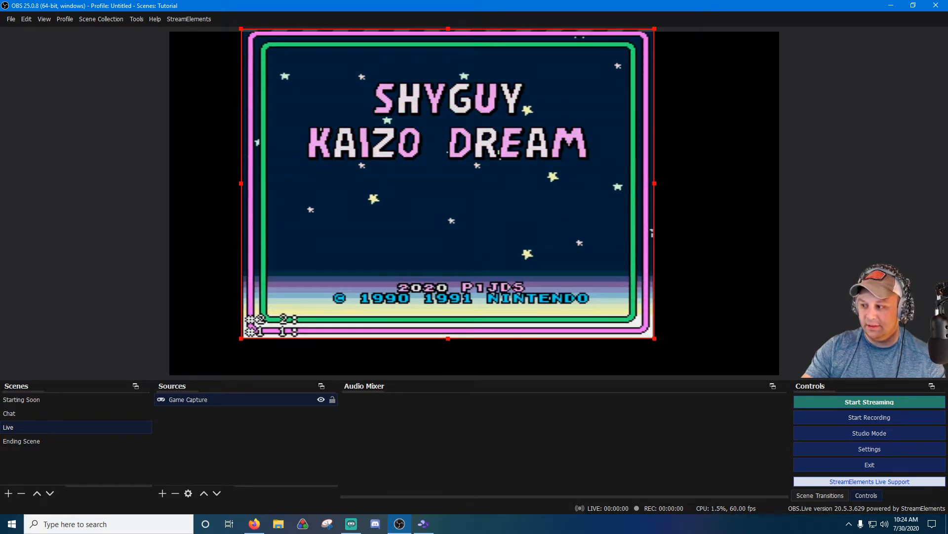
# Step: Fit the Game Capture source to the screen using its transform options and lock it
pyautogui.rightClick(256, 399)
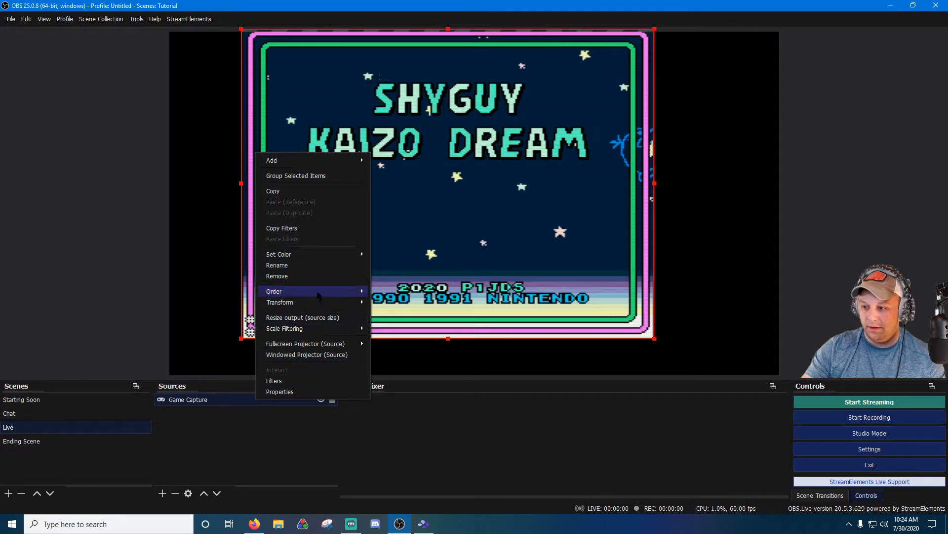
pyautogui.moveTo(320, 303)
pyautogui.click(396, 416)
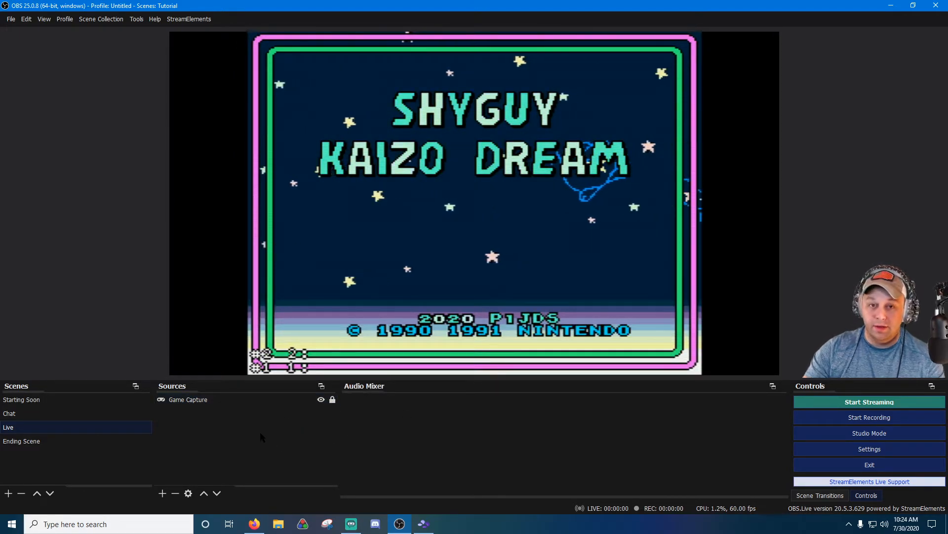
# Step: Add the existing Webcam video capture device above the Game Capture source in the Live scene
pyautogui.hotkey('alt', 'Tab')
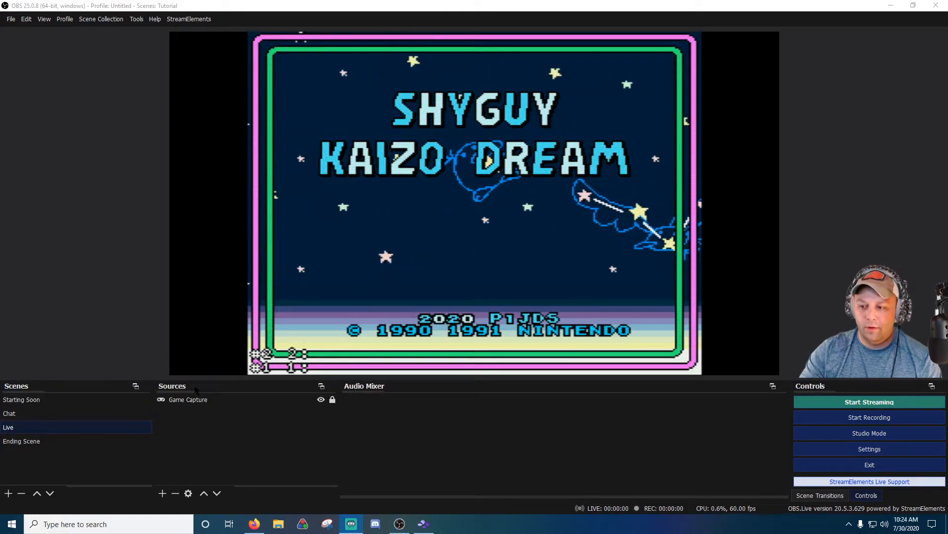
pyautogui.click(162, 493)
pyautogui.click(206, 445)
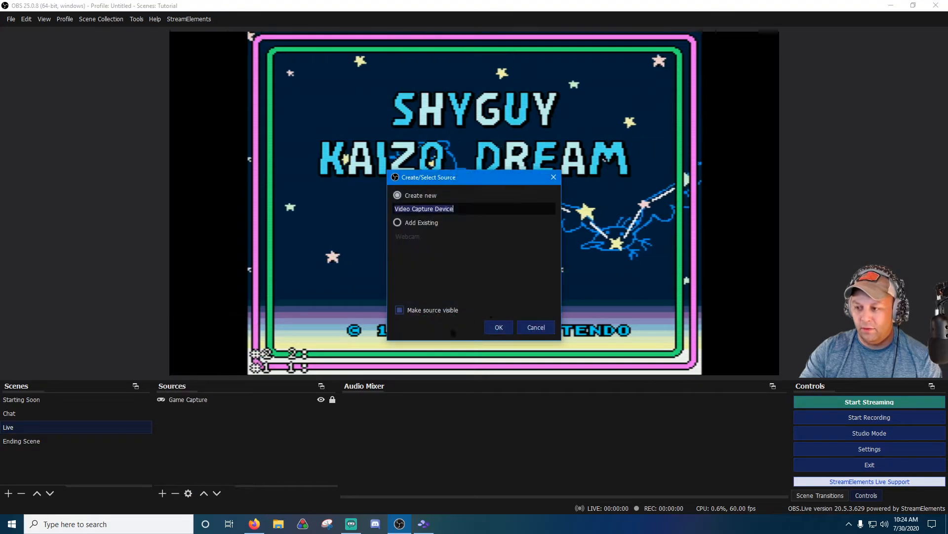
pyautogui.click(425, 223)
pyautogui.click(499, 327)
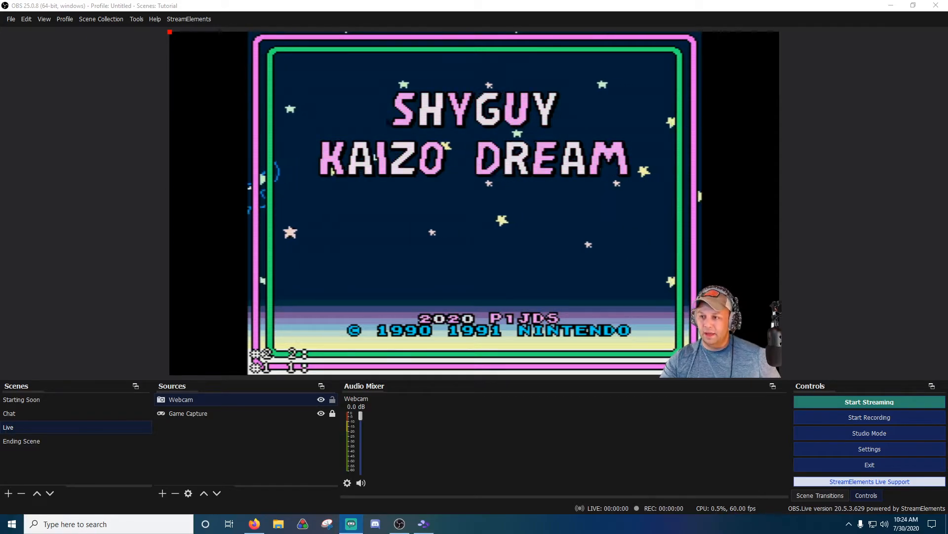
pyautogui.click(137, 74)
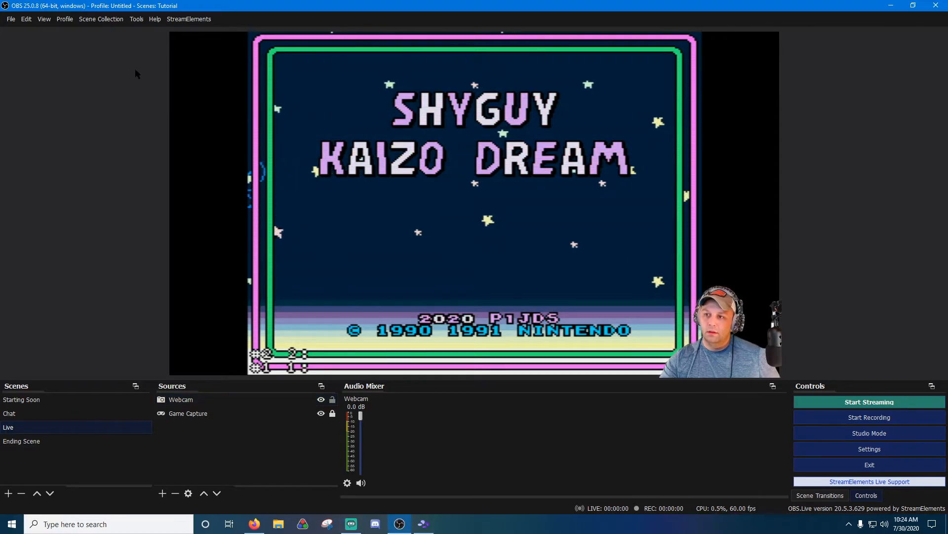
# Step: Add the existing Mic audio input capture to the Live scene
pyautogui.click(163, 493)
pyautogui.click(204, 318)
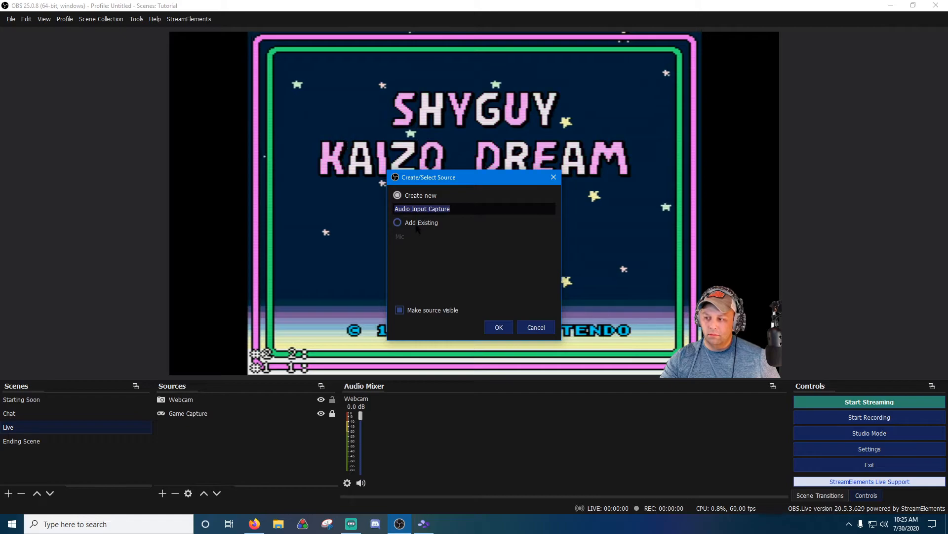
pyautogui.click(499, 326)
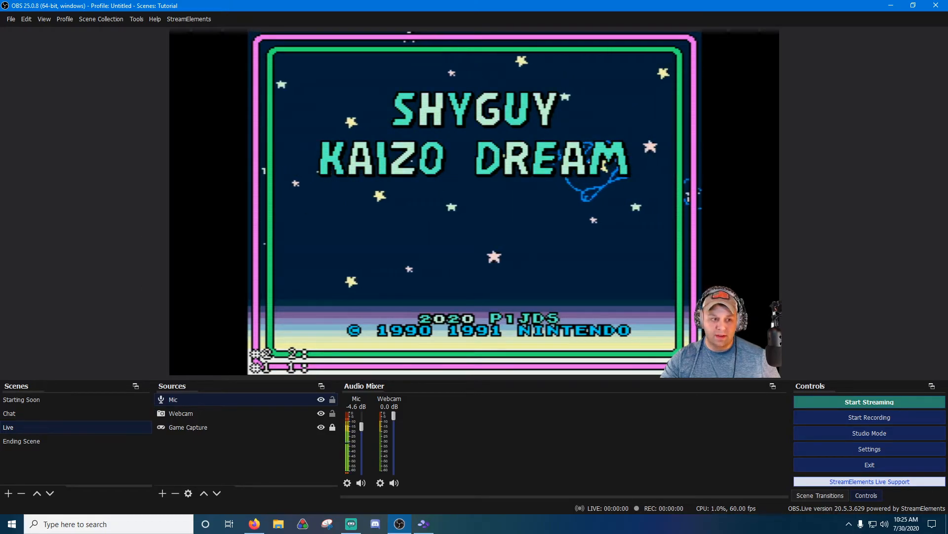
# Step: Add a new Audio Output Capture source named Desktop Sounds using the Speakers (K678-Stereo Microphone) device
pyautogui.hotkey('alt', 'Tab')
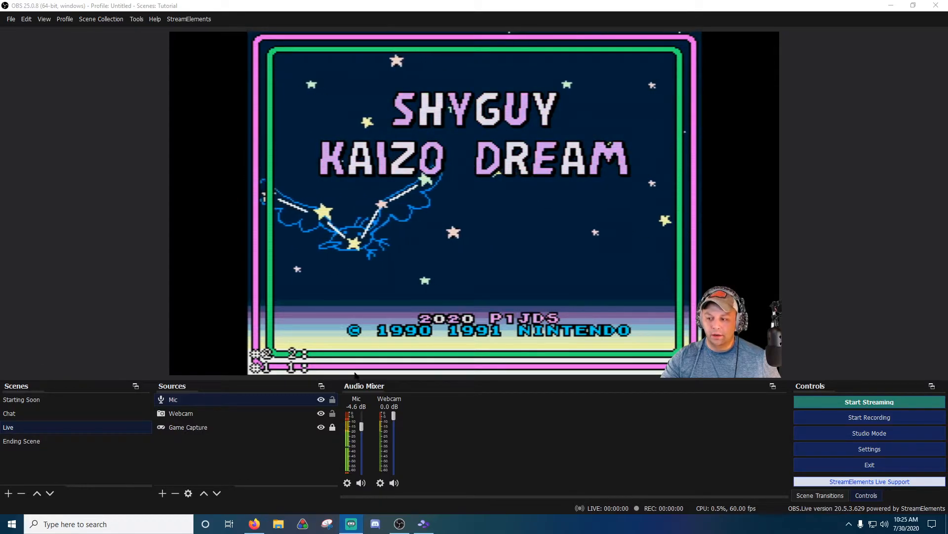
pyautogui.click(162, 493)
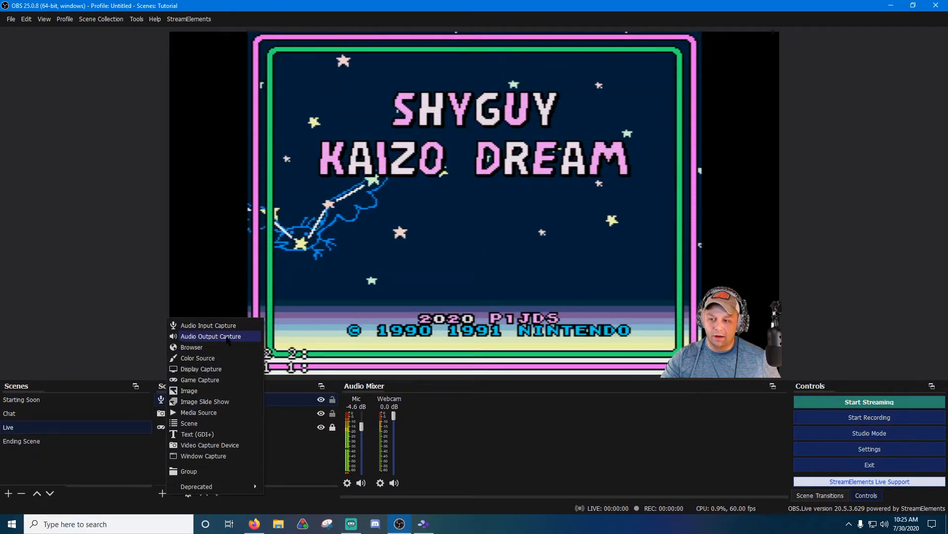
pyautogui.click(232, 332)
pyautogui.click(454, 210)
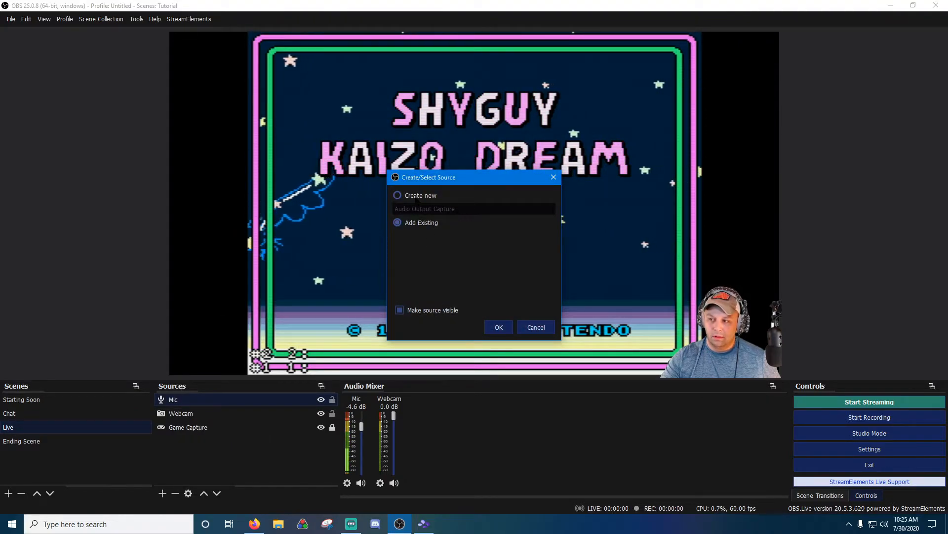
pyautogui.moveTo(454, 210); pyautogui.dragTo(376, 212)
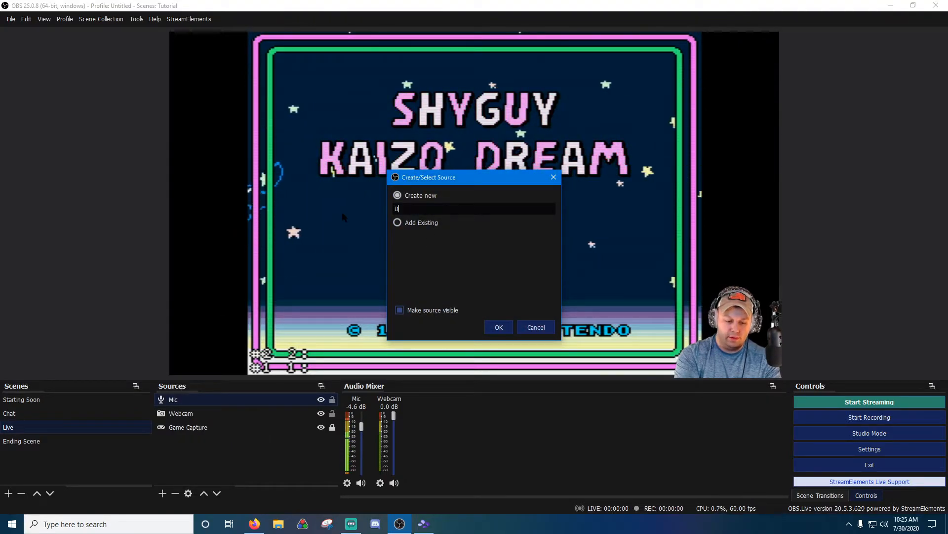
pyautogui.write('Desktop Sounds')
pyautogui.press('Return')
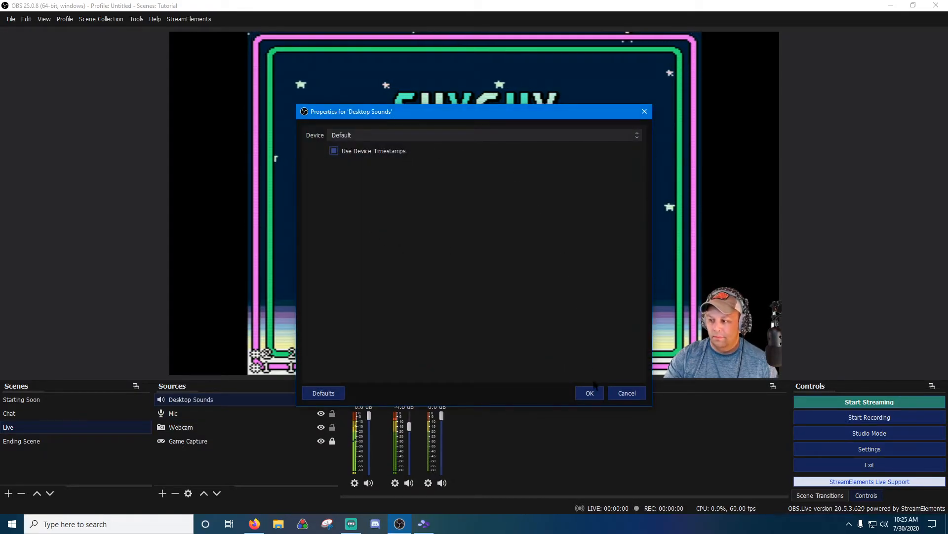
pyautogui.click(465, 136)
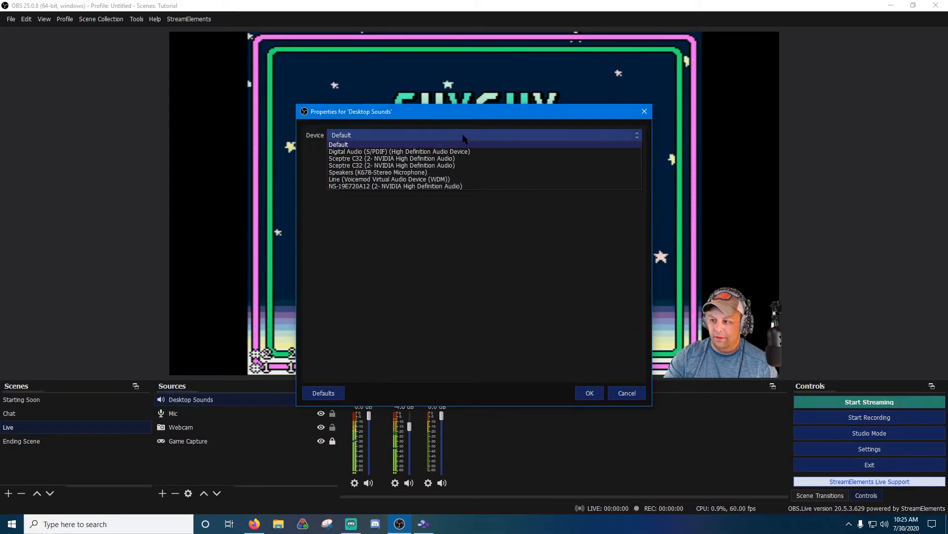
pyautogui.click(464, 172)
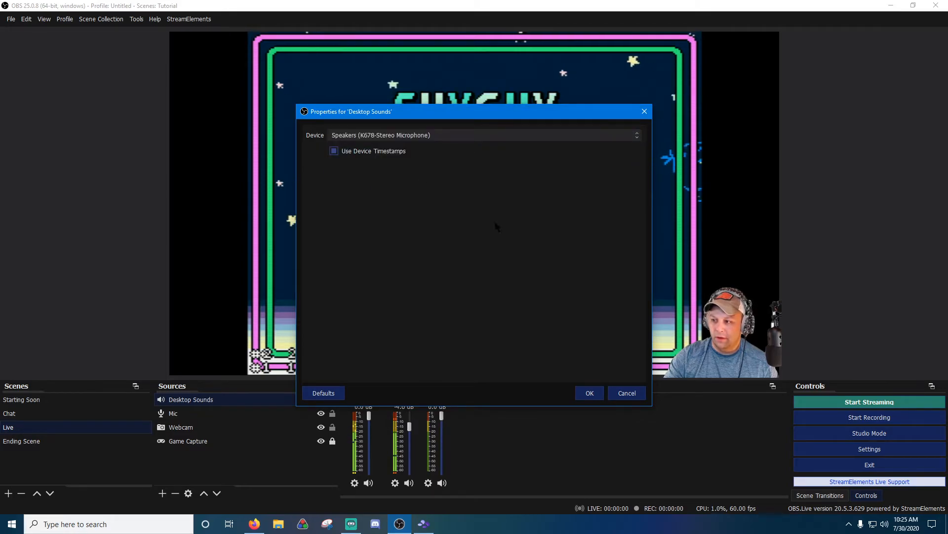
pyautogui.click(583, 396)
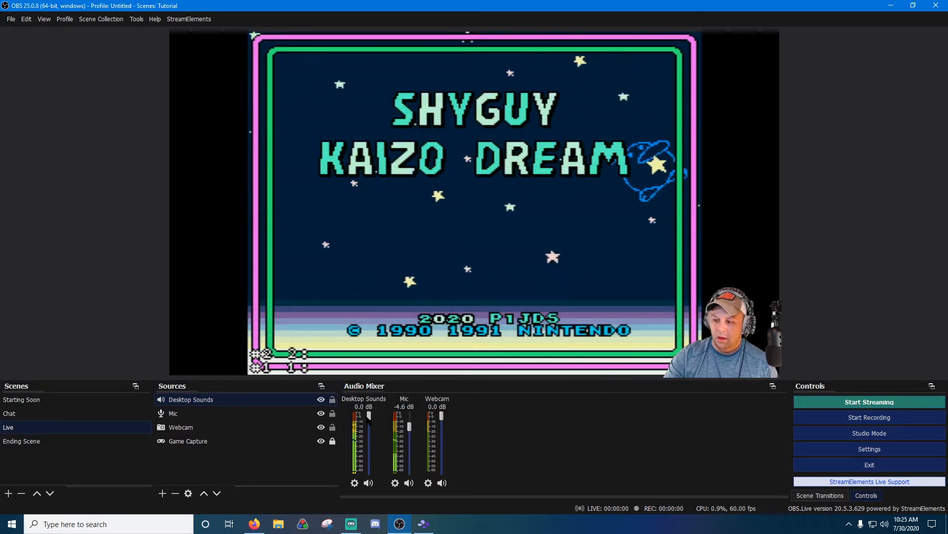
# Step: Lower the Desktop Sounds volume in the audio mixer to -12.6 dB
pyautogui.moveTo(370, 420); pyautogui.dragTo(369, 438)
pyautogui.hotkey('alt', 'Tab')
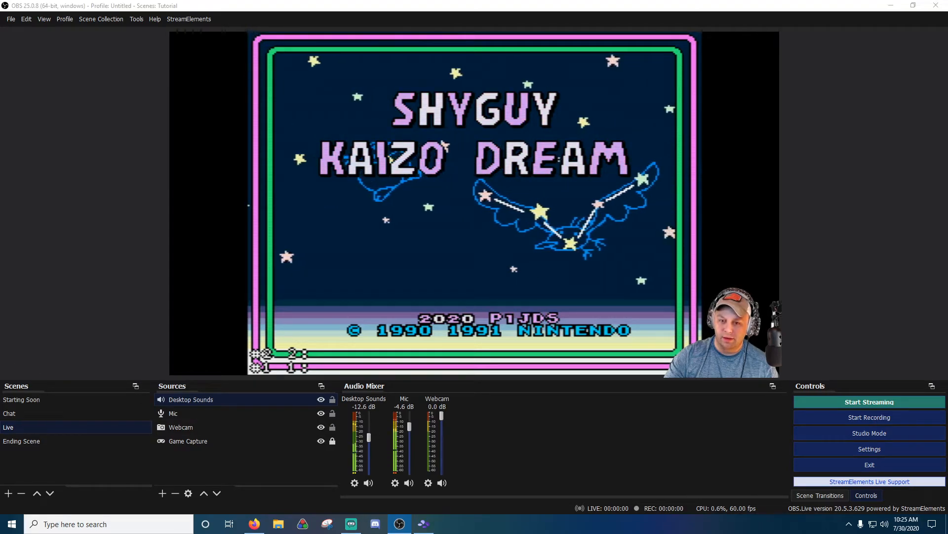
pyautogui.click(823, 179)
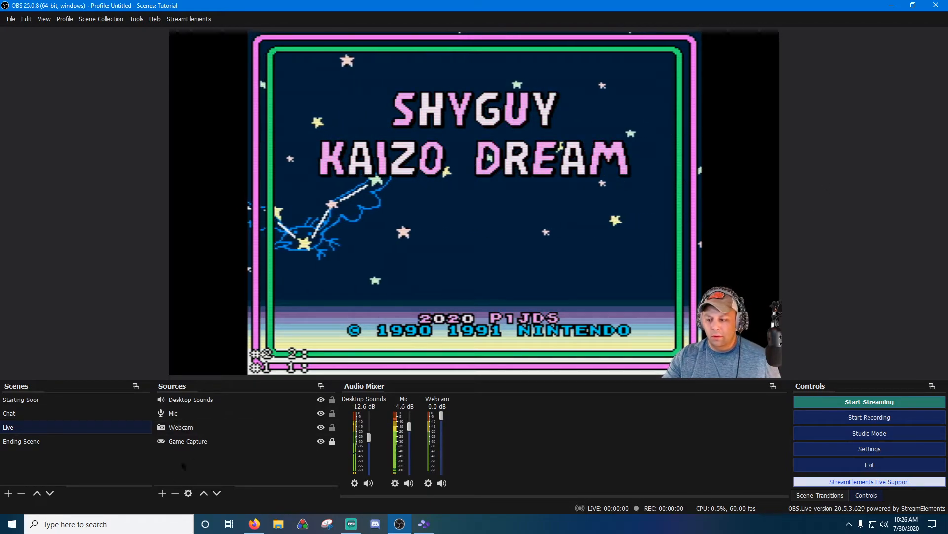
# Step: Add the existing Logo image source to the Live scene
pyautogui.click(163, 493)
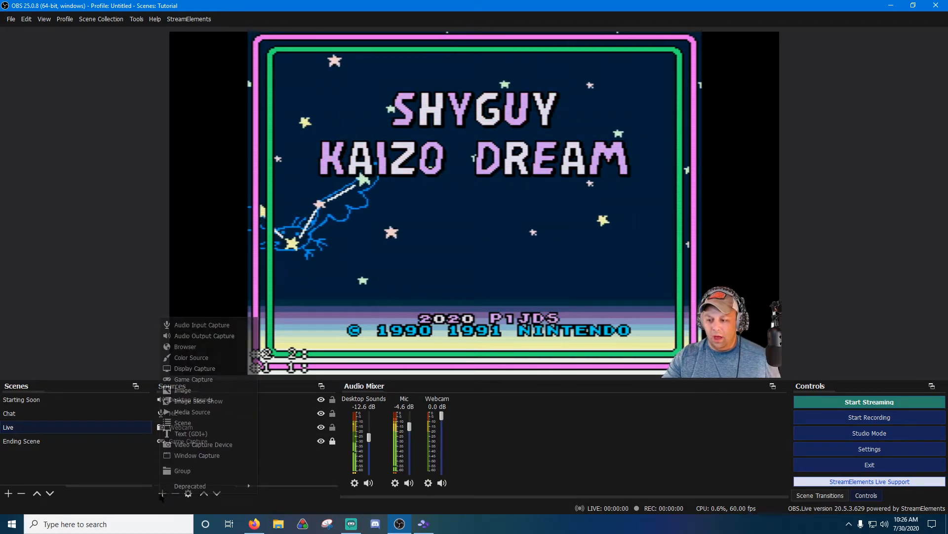
pyautogui.click(198, 390)
pyautogui.click(420, 221)
pyautogui.click(403, 264)
pyautogui.click(499, 327)
# Step: Shrink the Logo image and move it into the lower-left corner of the canvas
pyautogui.moveTo(169, 31); pyautogui.dragTo(425, 335)
pyautogui.moveTo(536, 339); pyautogui.dragTo(183, 94)
pyautogui.moveTo(71, 93); pyautogui.dragTo(338, 364)
pyautogui.moveTo(474, 371); pyautogui.dragTo(374, 38)
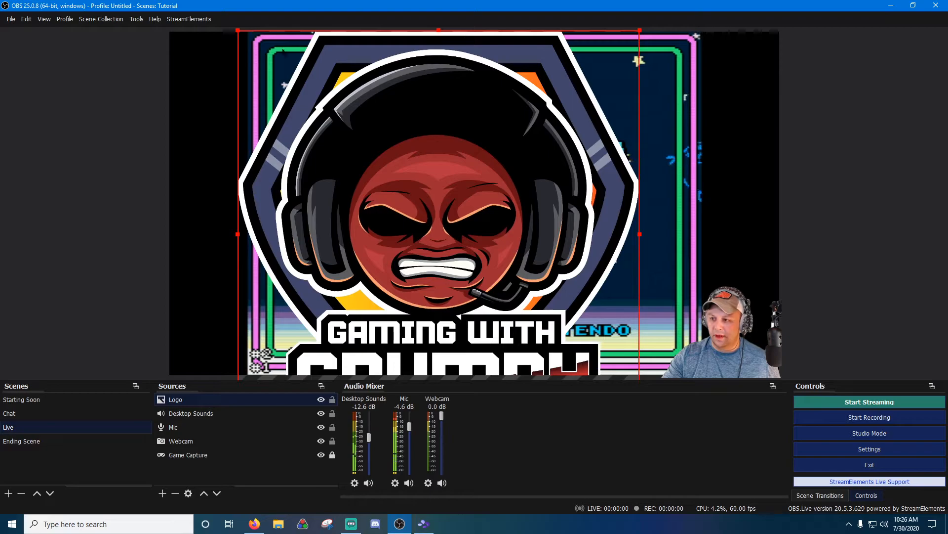
pyautogui.moveTo(237, 30); pyautogui.dragTo(750, 327)
pyautogui.moveTo(694, 361); pyautogui.dragTo(225, 297)
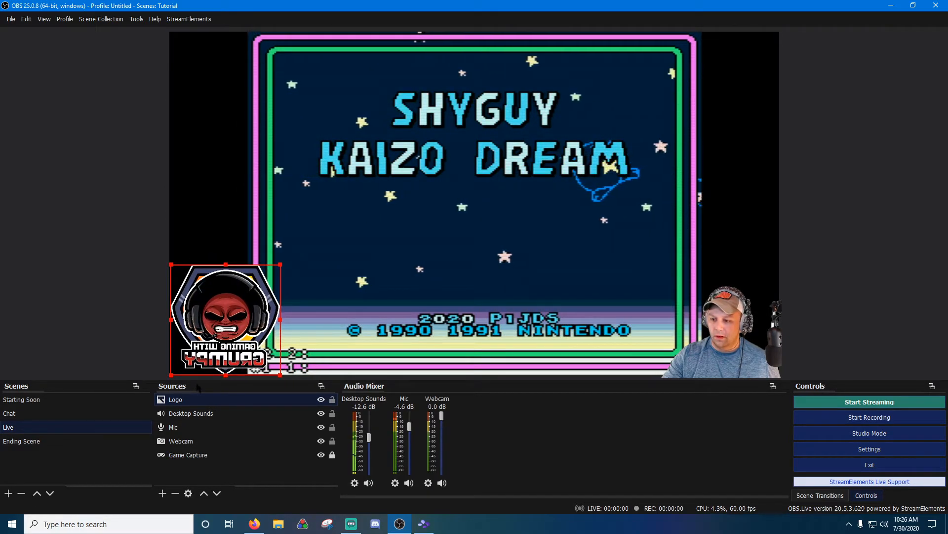
# Step: Flip the Logo horizontally, reduce it to about half size in the lower-left corner of the canvas and lock it
pyautogui.rightClick(190, 401)
pyautogui.moveTo(237, 304)
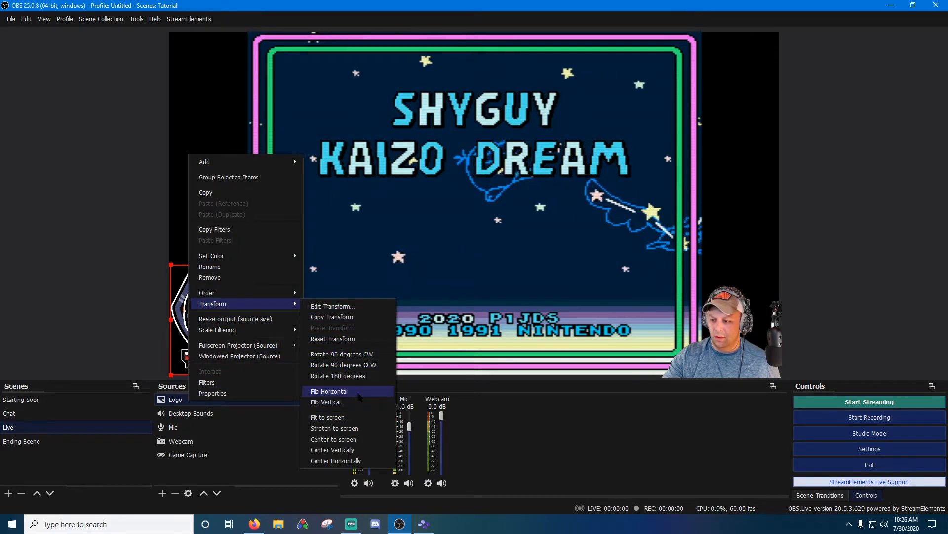
pyautogui.click(329, 390)
pyautogui.moveTo(280, 264); pyautogui.dragTo(210, 345)
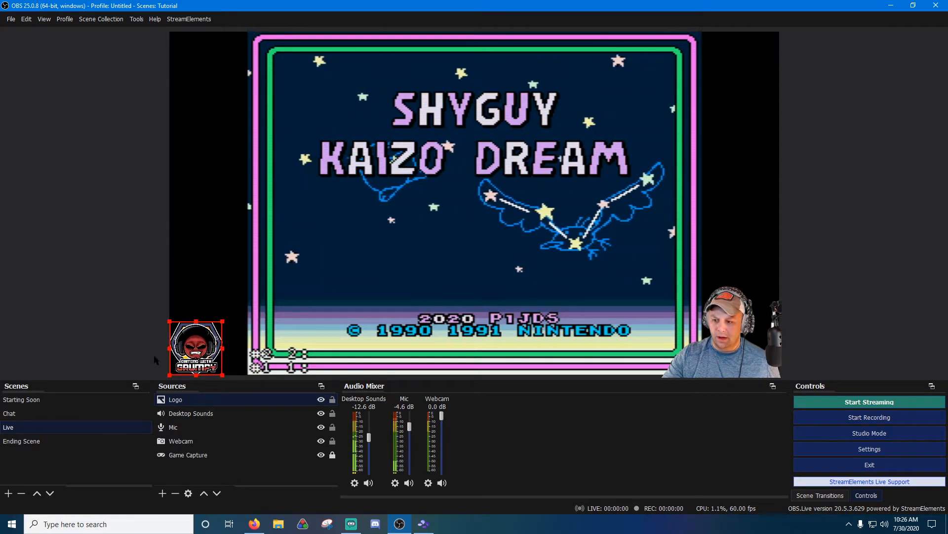
pyautogui.click(233, 363)
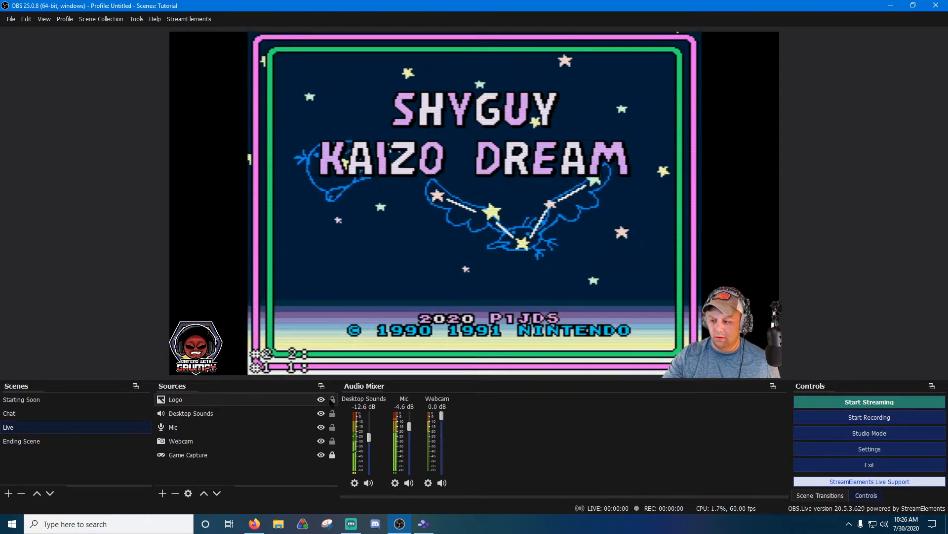
# Step: Add the existing Gould image source to the Live scene
pyautogui.click(163, 493)
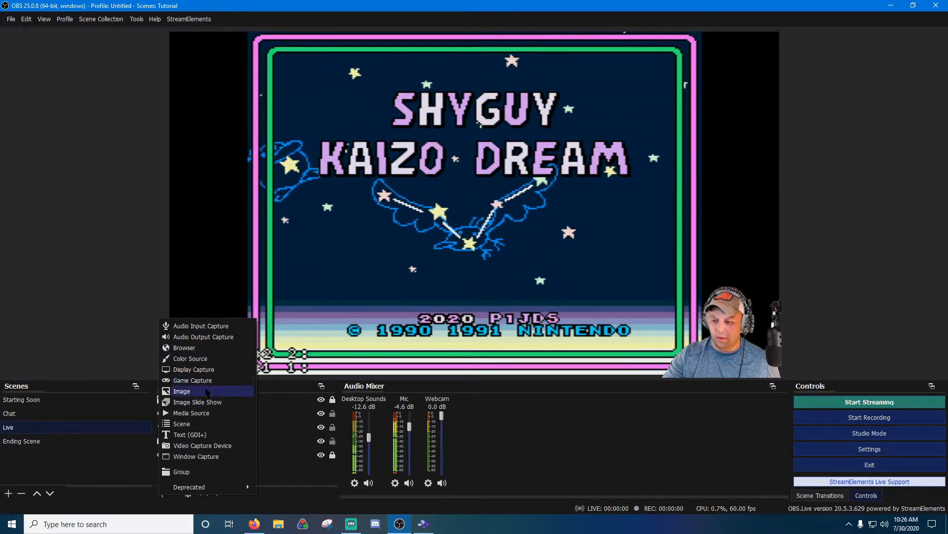
pyautogui.click(208, 389)
pyautogui.click(433, 223)
pyautogui.click(429, 250)
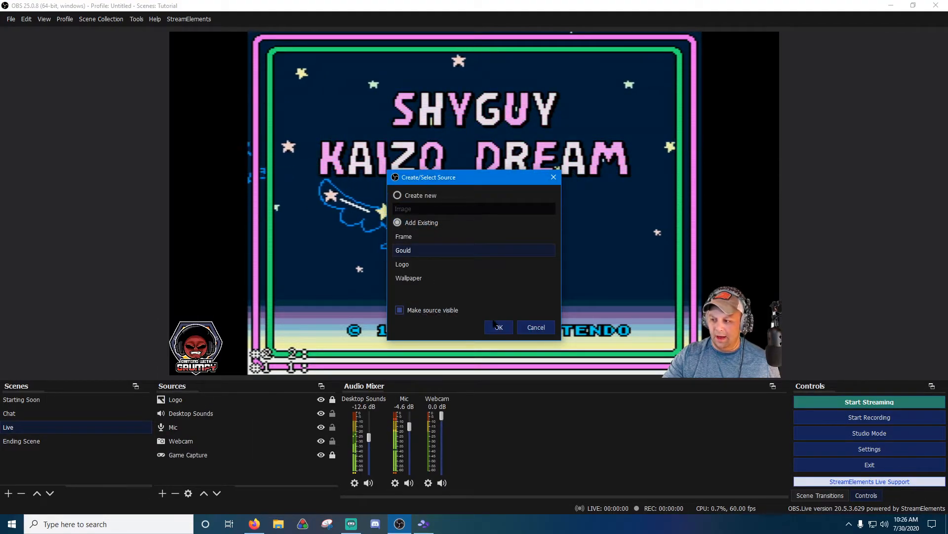
pyautogui.click(498, 327)
# Step: Fit the Gould banner into the upper-right corner of the canvas beside the game picture and lock it
pyautogui.moveTo(666, 141); pyautogui.dragTo(734, 42)
pyautogui.moveTo(677, 55); pyautogui.dragTo(699, 50)
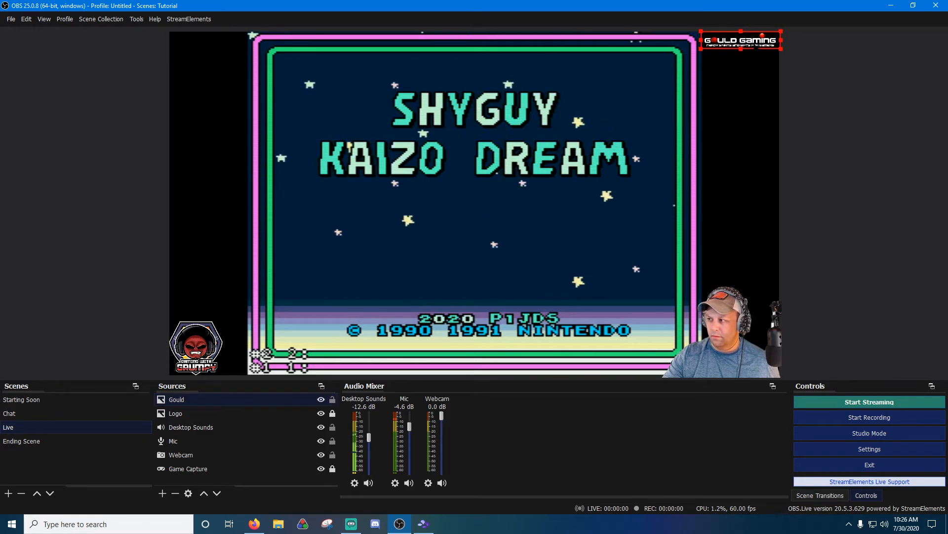
pyautogui.click(802, 73)
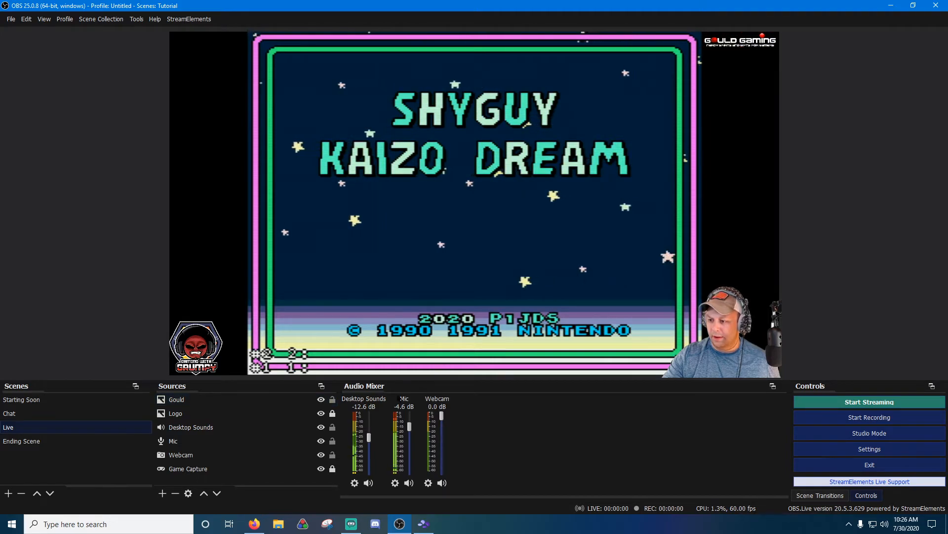
pyautogui.click(332, 399)
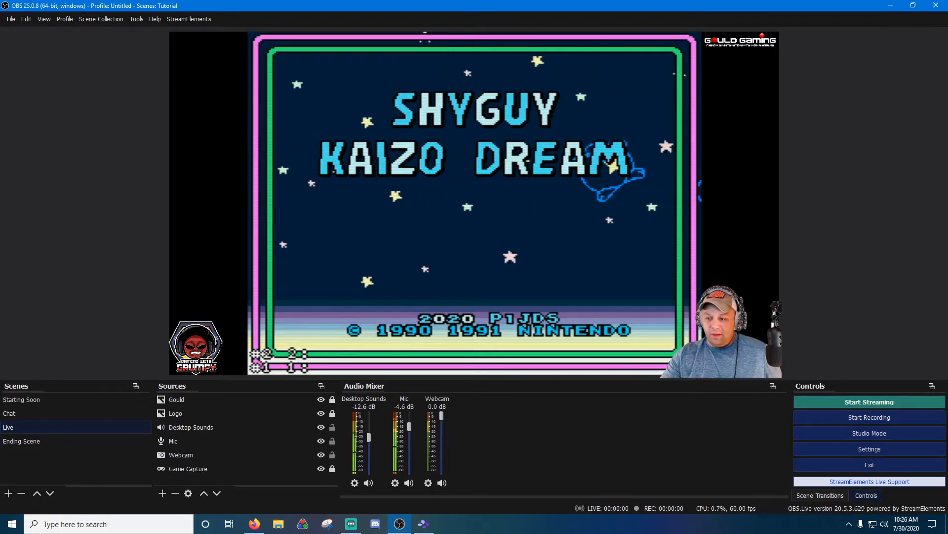
# Step: Create a new image source named SNES Overlay in the Live scene
pyautogui.click(163, 493)
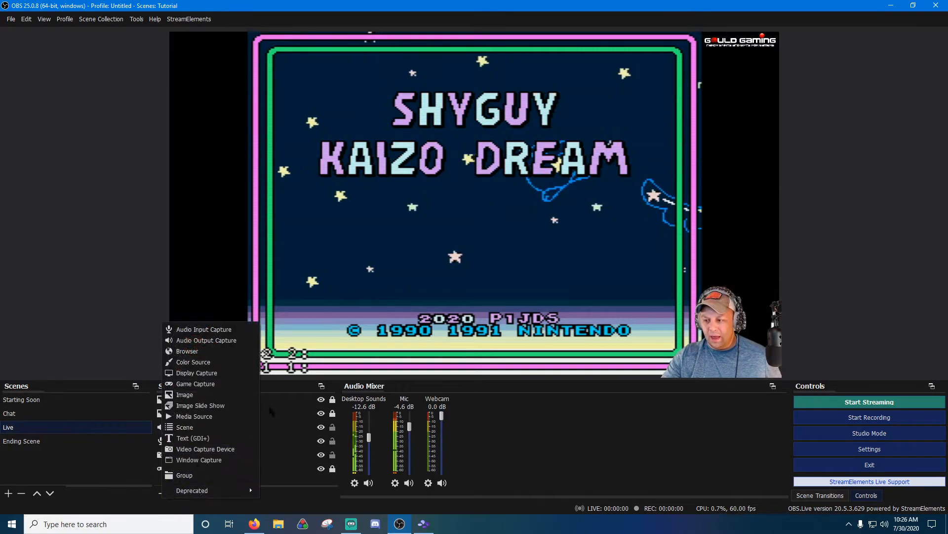
pyautogui.click(207, 392)
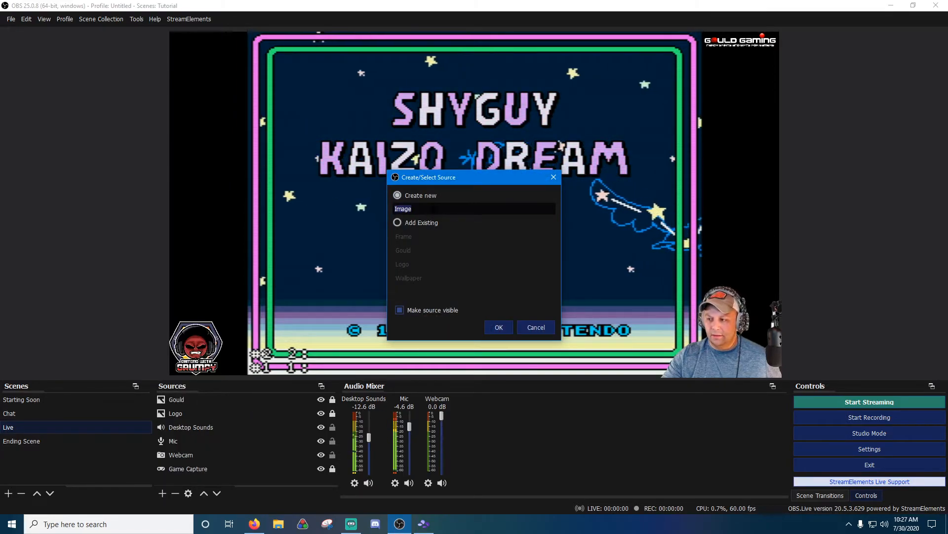
pyautogui.press('BackSpace')
pyautogui.write('SNES Overlay')
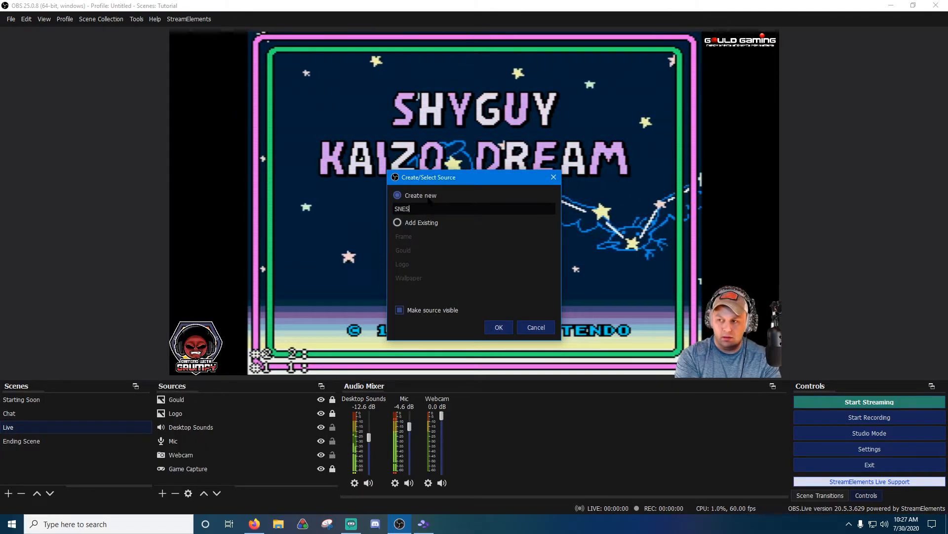
pyautogui.press('Return')
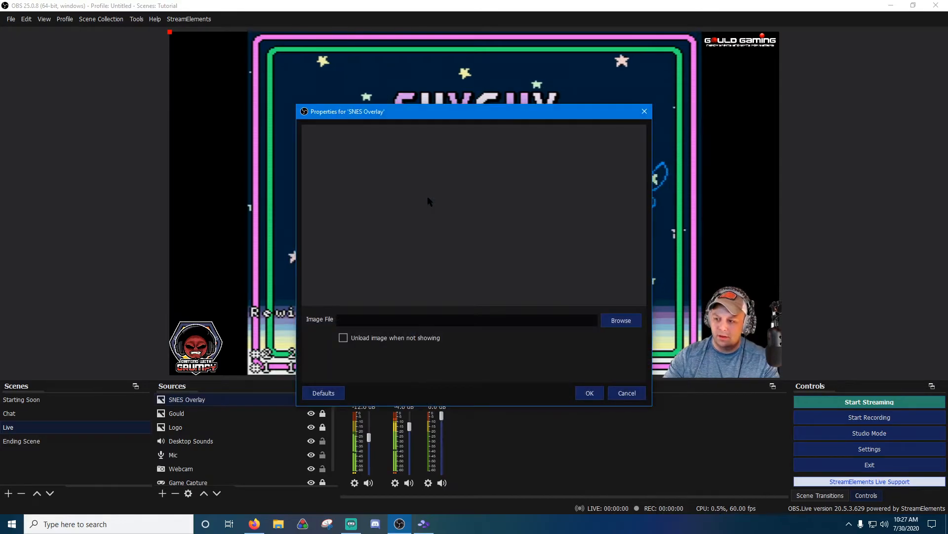
# Step: Load Super-Mario-World-Hacks.png from the GwG Master Files folder on the Desktop as the SNES Overlay image
pyautogui.click(619, 319)
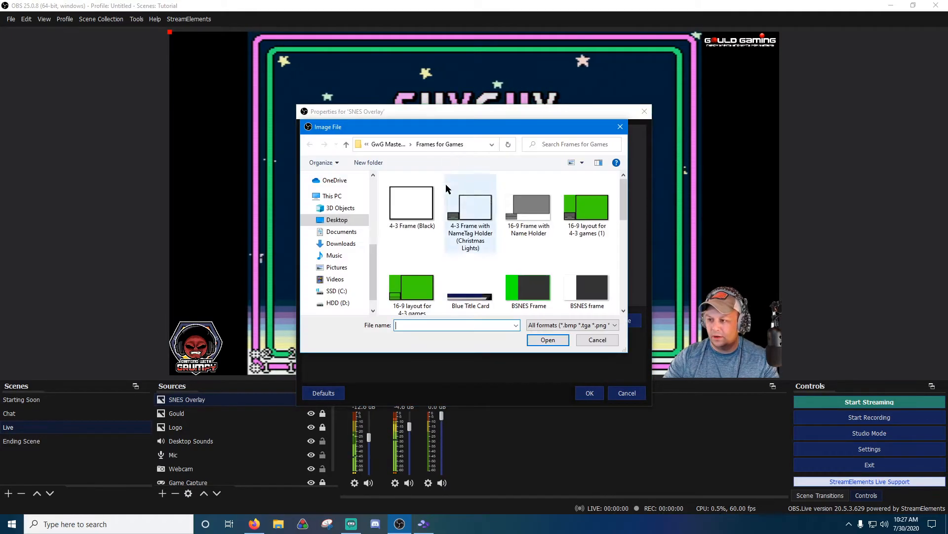
pyautogui.click(349, 222)
pyautogui.scroll(-5, 455, 227)
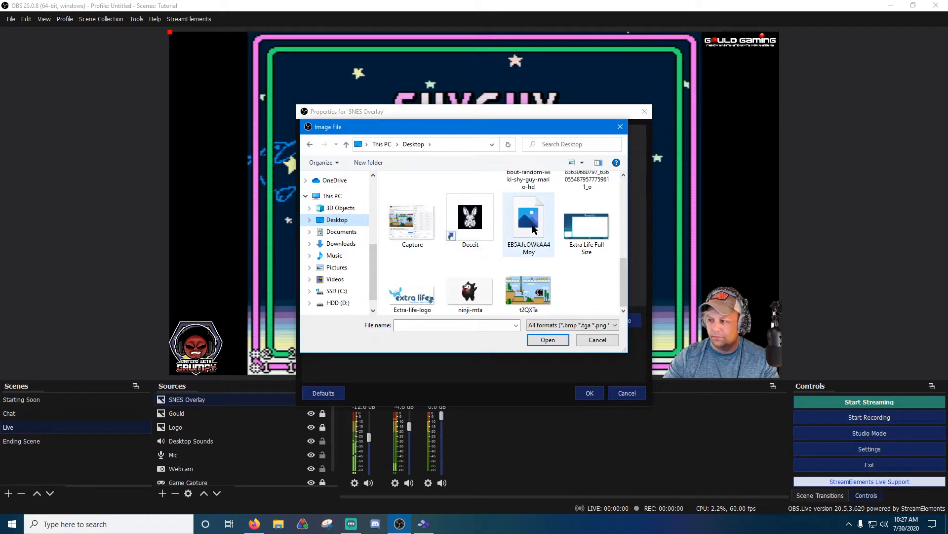
pyautogui.scroll(5, 593, 283)
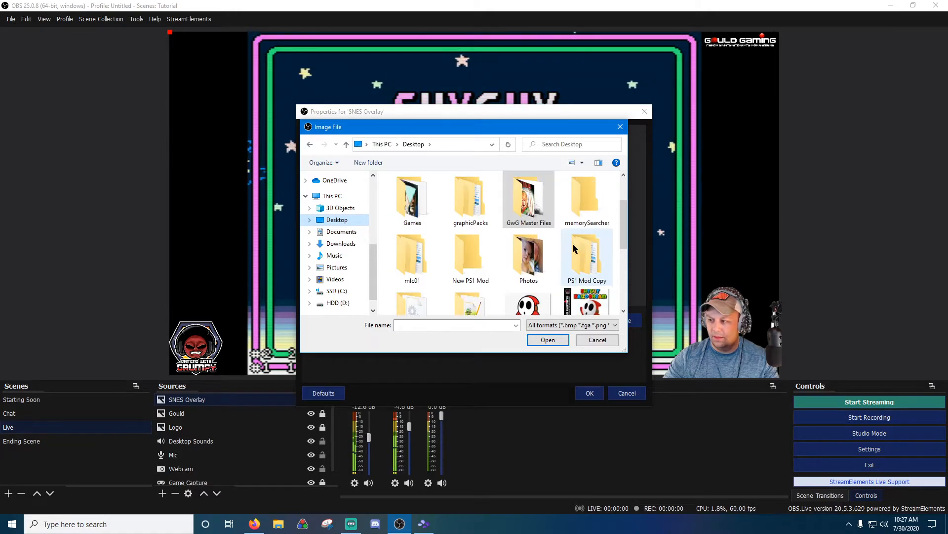
pyautogui.doubleClick(535, 194)
pyautogui.scroll(-5, 470, 217)
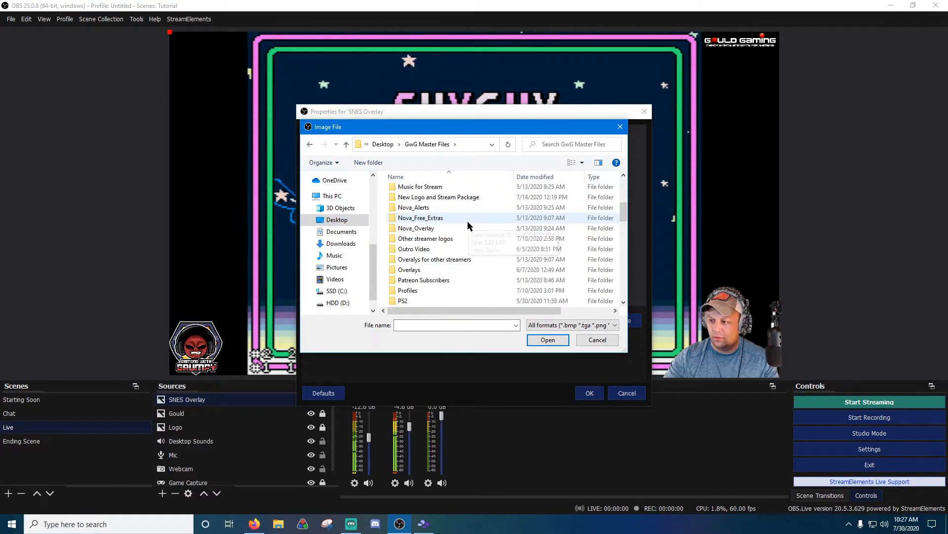
pyautogui.scroll(-10, 468, 226)
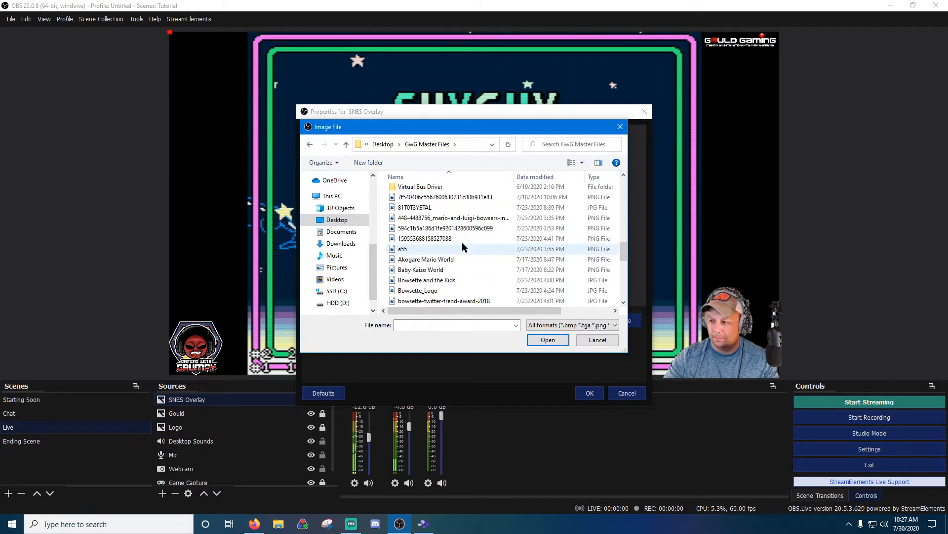
pyautogui.scroll(-5, 447, 228)
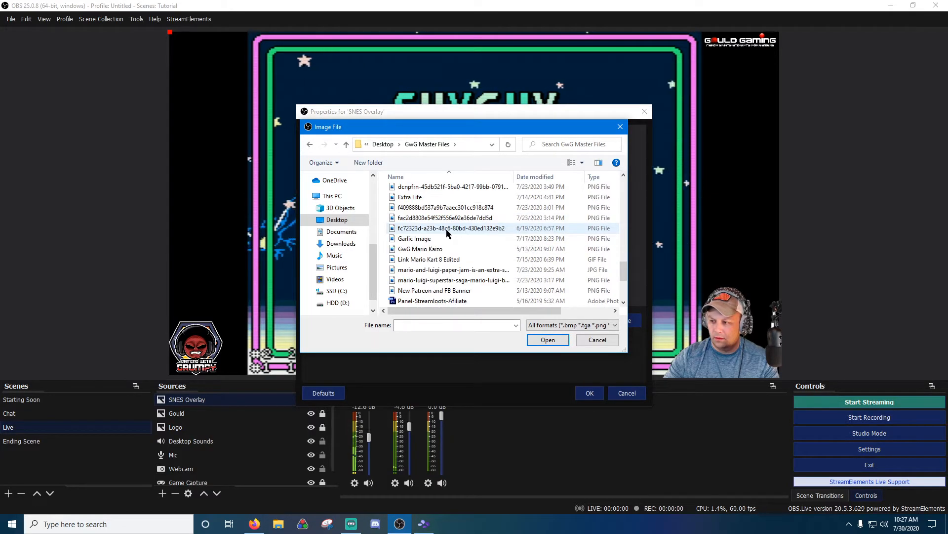
pyautogui.scroll(-3, 447, 233)
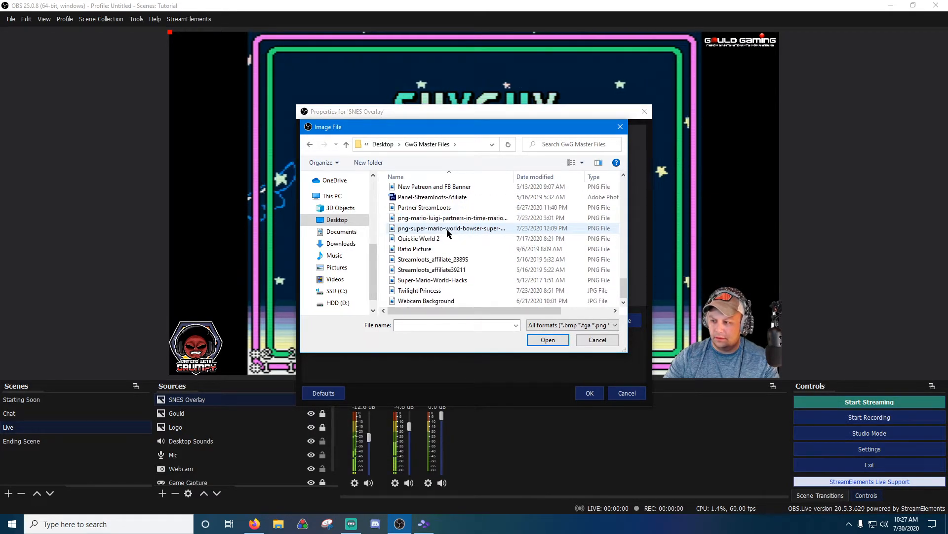
pyautogui.doubleClick(441, 278)
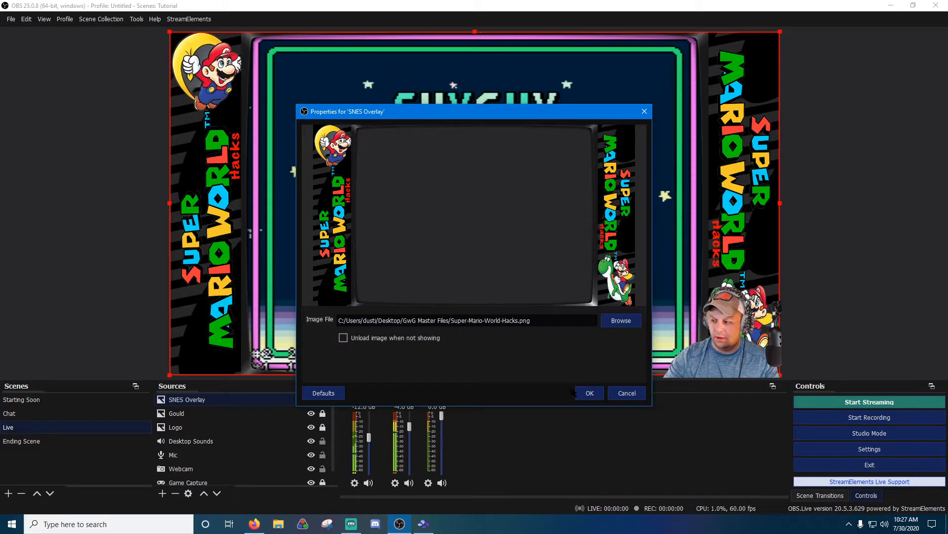
pyautogui.click(590, 393)
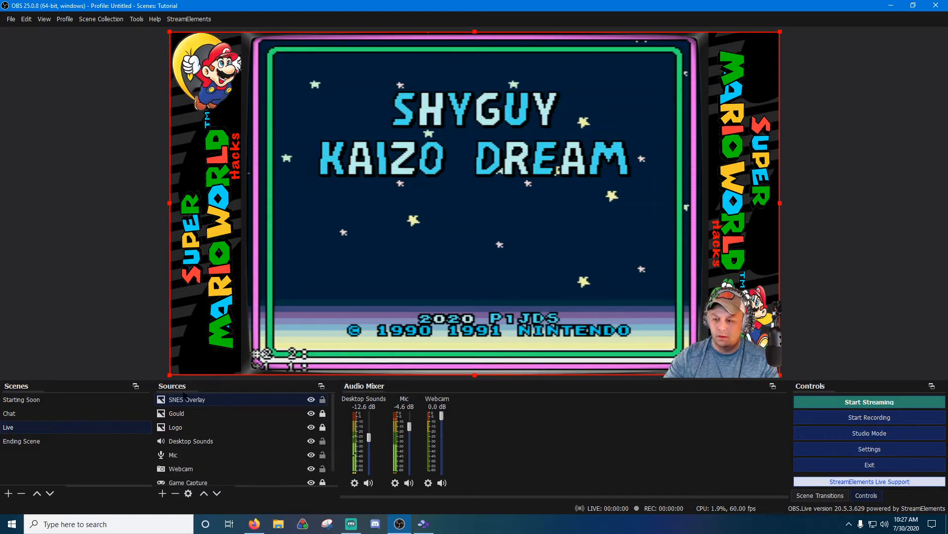
# Step: Move SNES Overlay below the Webcam, directly above Game Capture in the source order, and lock it
pyautogui.moveTo(185, 396); pyautogui.dragTo(206, 454)
pyautogui.scroll(-1, 197, 468)
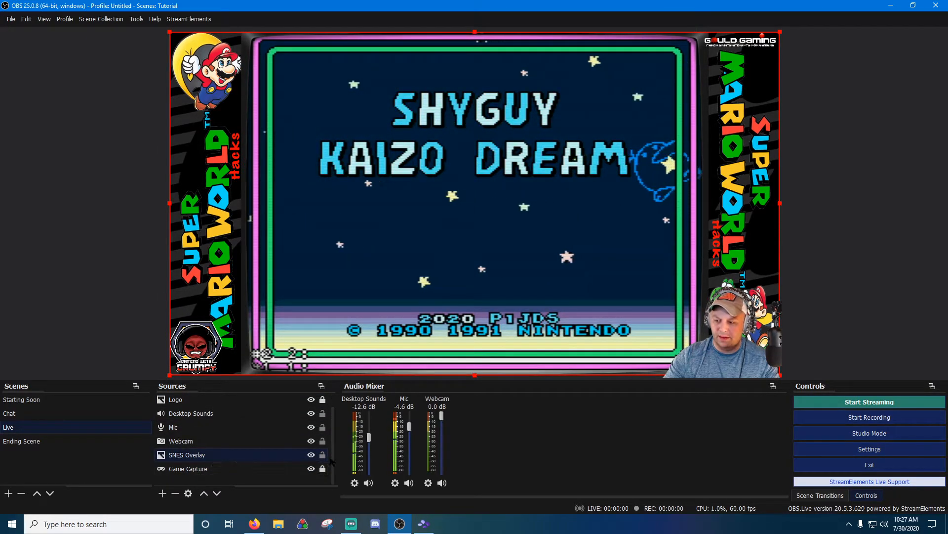
pyautogui.click(323, 455)
# Step: Lock the Webcam, Mic and Desktop Sounds sources in the Live scene
pyautogui.click(323, 441)
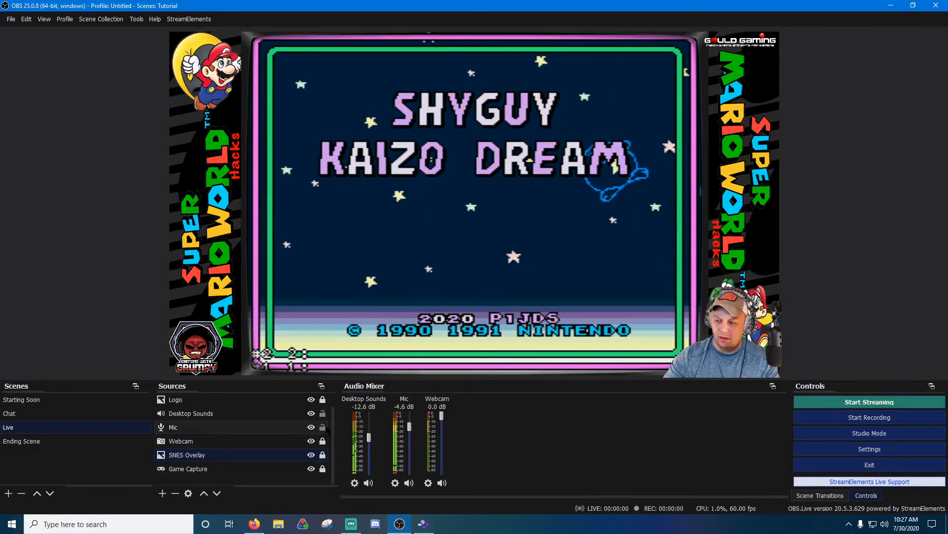
pyautogui.click(322, 427)
pyautogui.click(323, 413)
pyautogui.scroll(1, 322, 415)
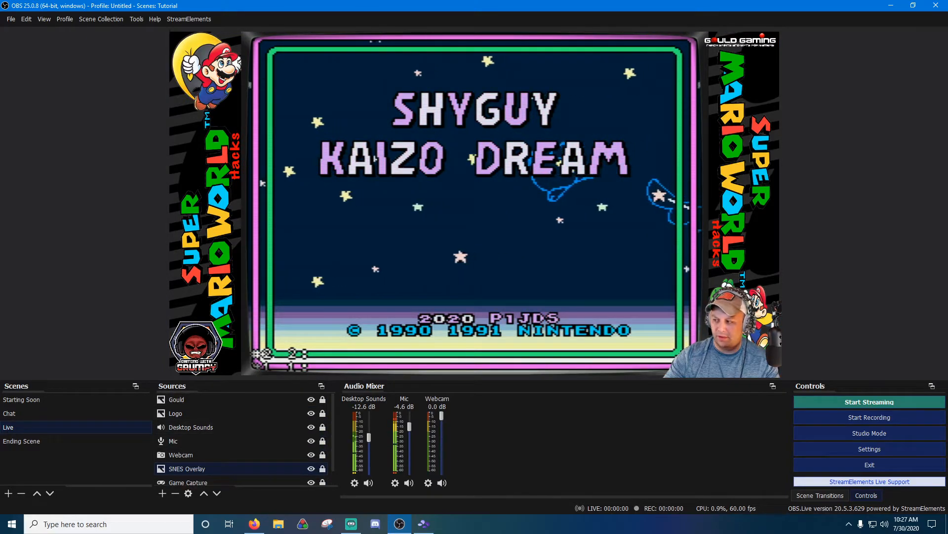
pyautogui.click(843, 221)
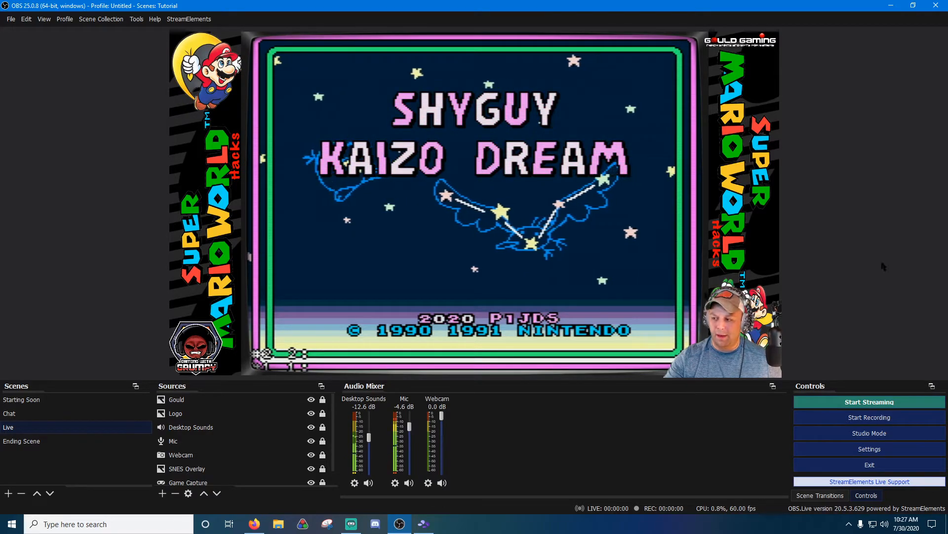
# Step: Switch to the Ending Scene and add the existing Wallpaper image source to it
pyautogui.click(424, 523)
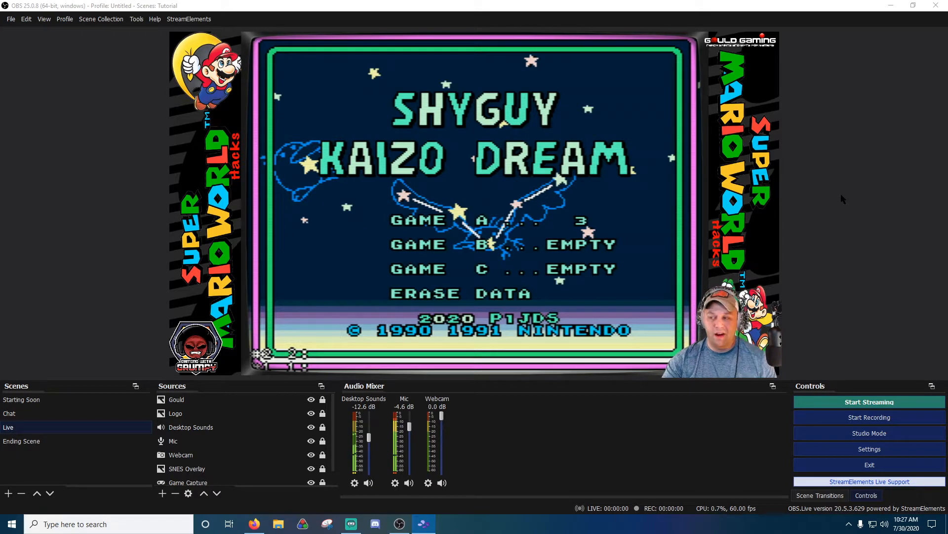
pyautogui.click(56, 441)
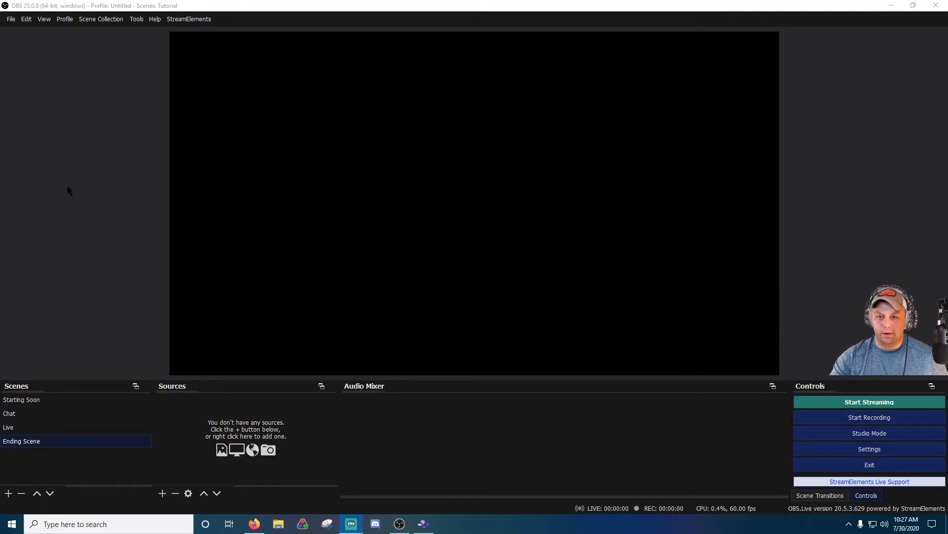
pyautogui.click(162, 493)
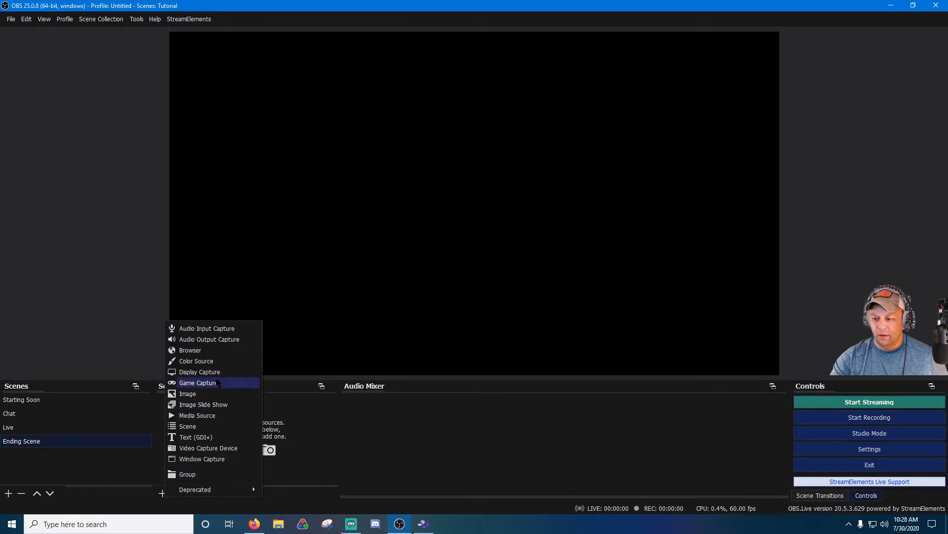
pyautogui.click(207, 399)
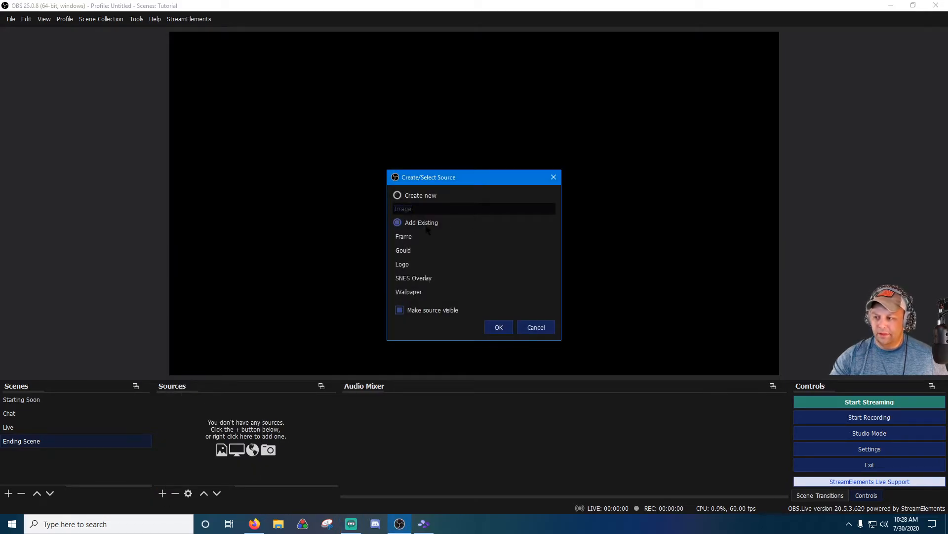
pyautogui.click(498, 328)
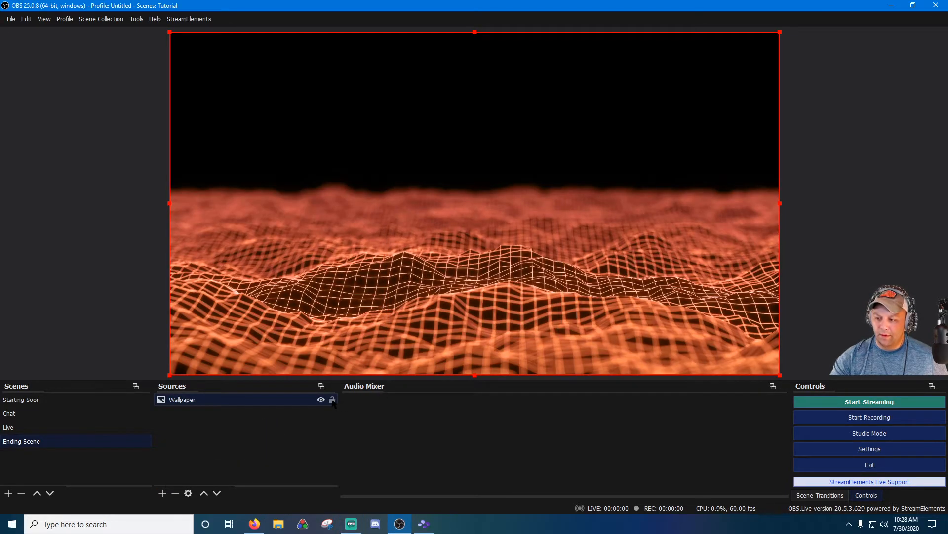
# Step: Add the existing Media Source to the Ending Scene above the Wallpaper and lock it
pyautogui.click(162, 493)
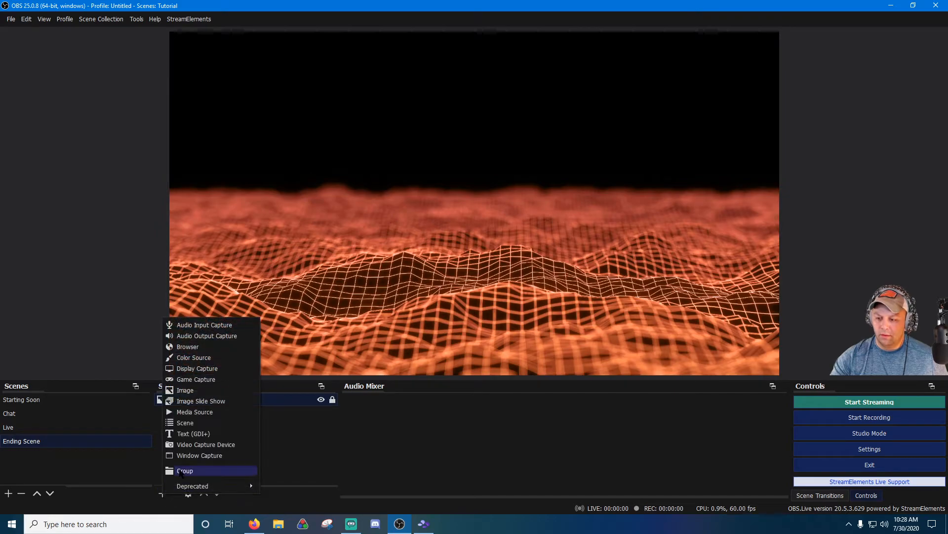
pyautogui.click(208, 412)
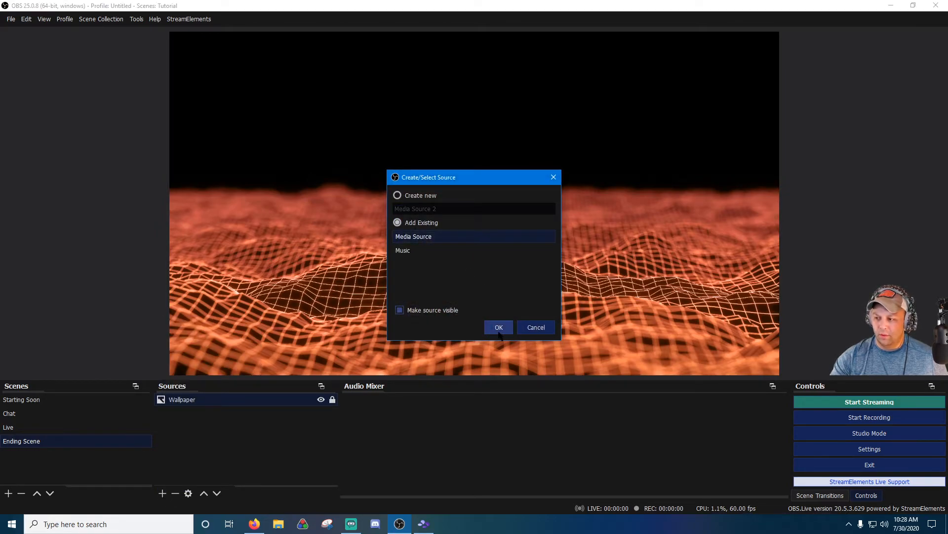
pyautogui.click(498, 331)
pyautogui.click(303, 430)
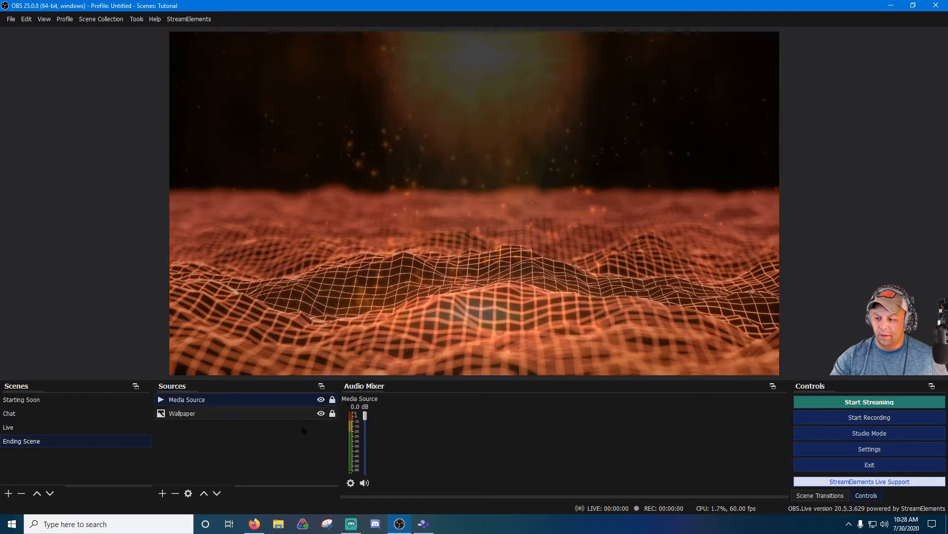
# Step: Add a text source named Ending Soon that reads "Stream Ending" in the Press Start K font
pyautogui.click(162, 494)
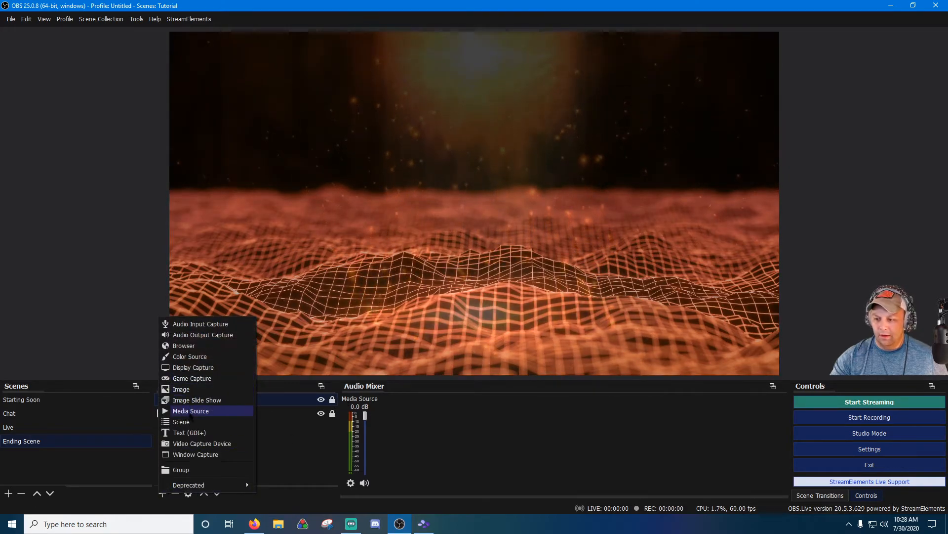
pyautogui.click(189, 433)
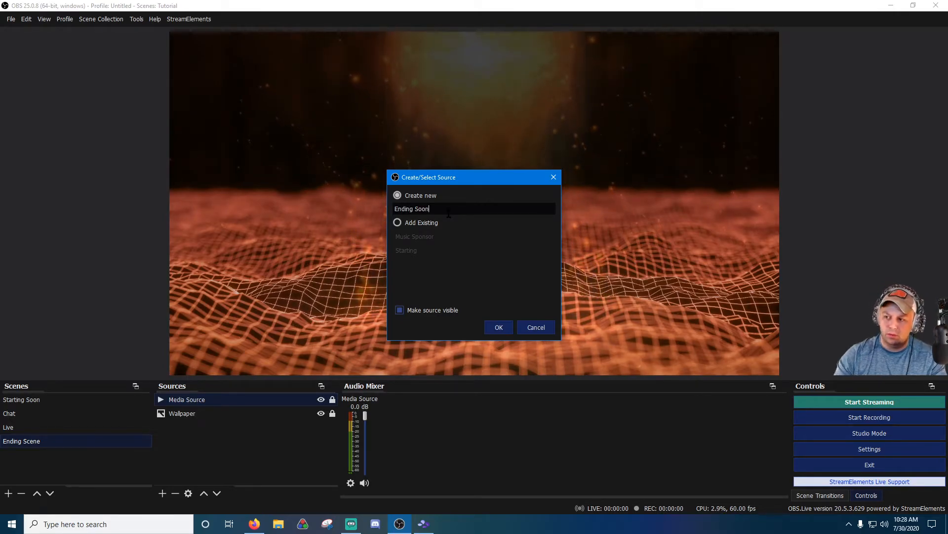
pyautogui.click(499, 326)
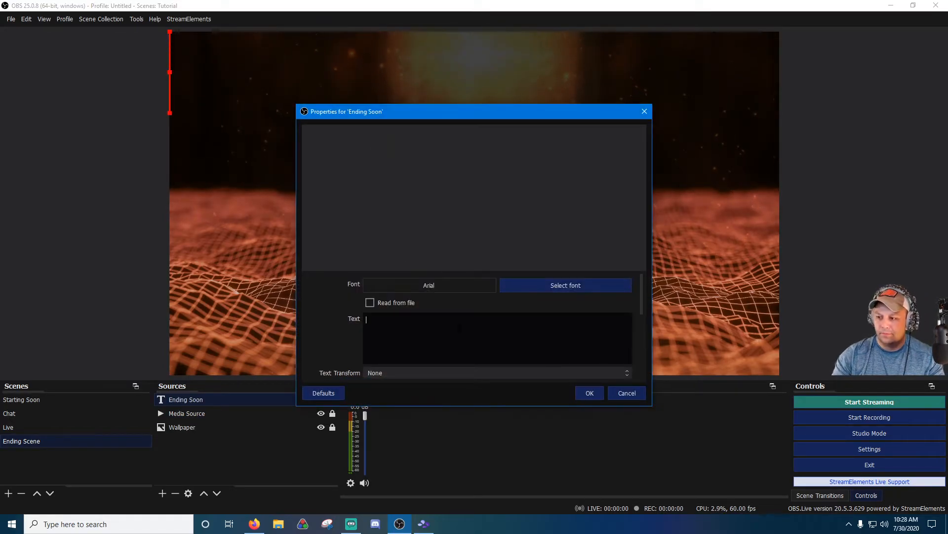
pyautogui.write('Stream Ending')
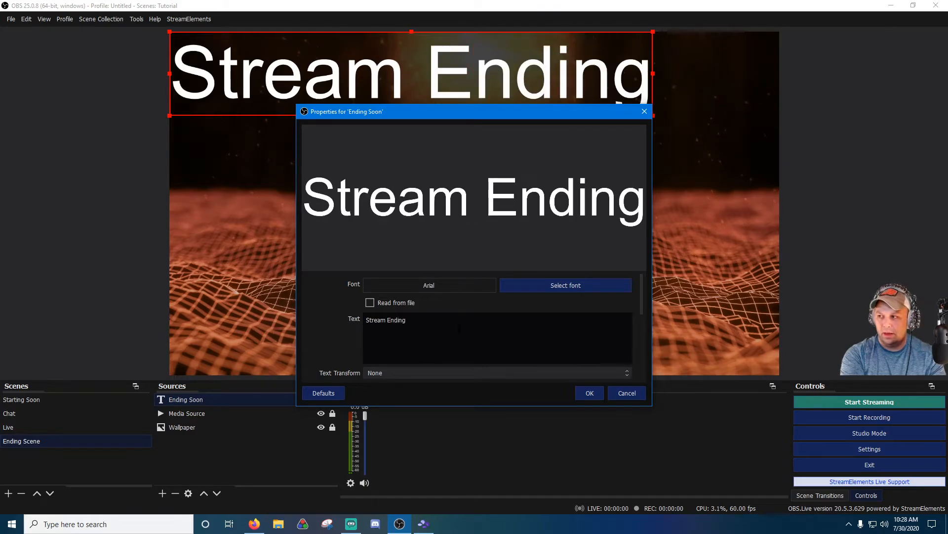
pyautogui.click(566, 285)
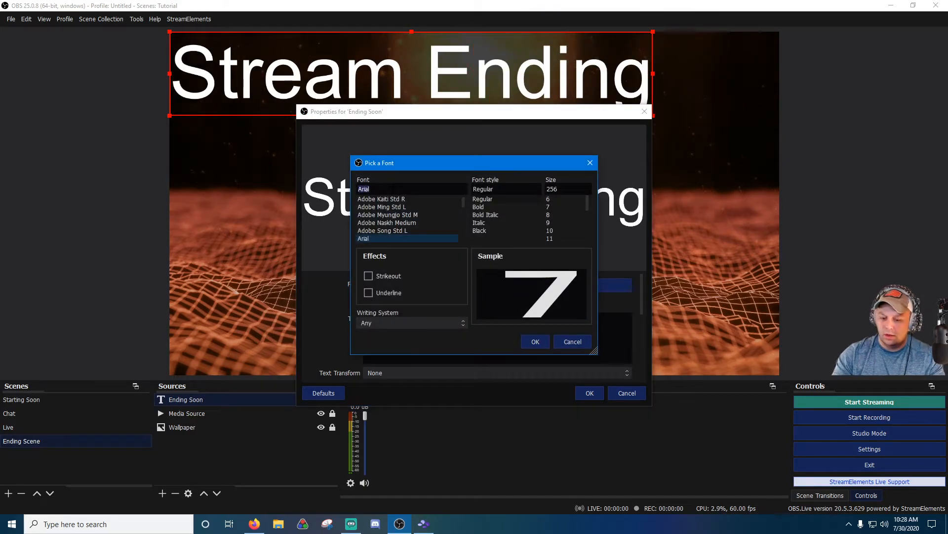
pyautogui.write('pr')
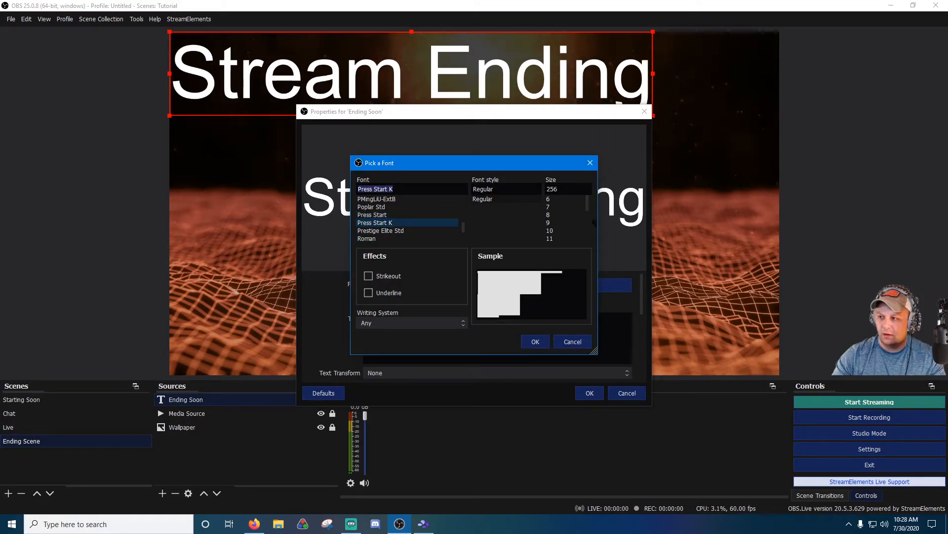
pyautogui.click(535, 341)
pyautogui.click(588, 393)
# Step: Shrink the Stream Ending text, place it near the top of the canvas, and insert a leading space in it
pyautogui.moveTo(169, 113); pyautogui.dragTo(623, 164)
pyautogui.moveTo(662, 136); pyautogui.dragTo(310, 93)
pyautogui.rightClick(198, 400)
pyautogui.click(212, 391)
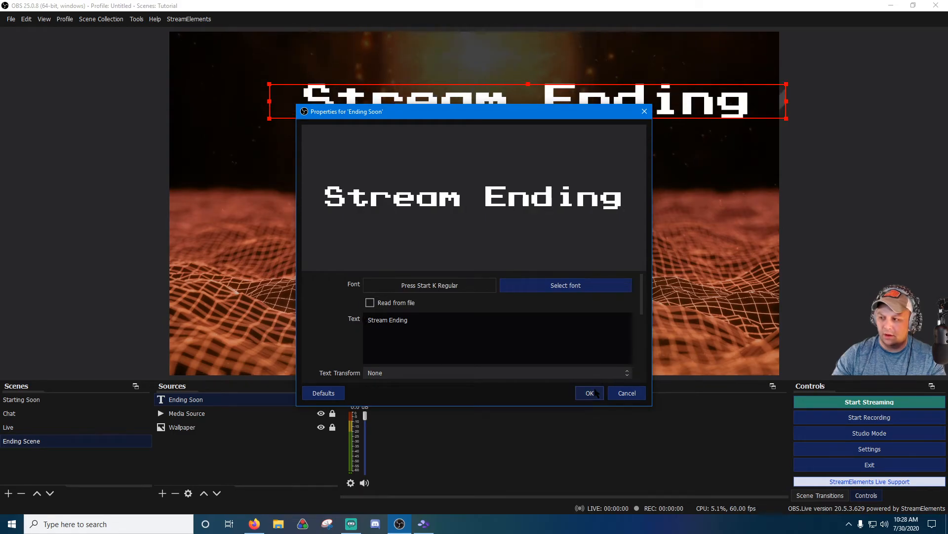
pyautogui.click(590, 393)
# Step: Center the Stream Ending text horizontally on the canvas and lock its source
pyautogui.rightClick(453, 106)
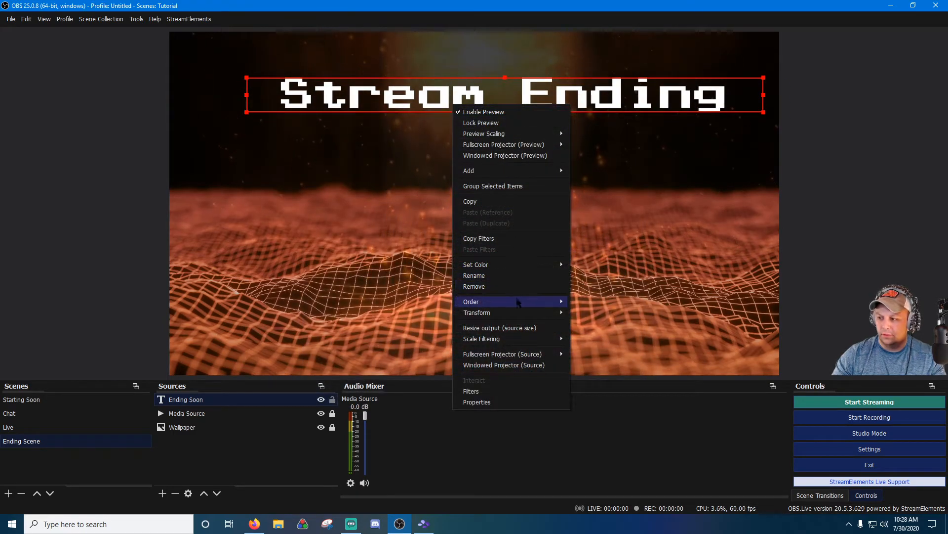
pyautogui.moveTo(519, 312)
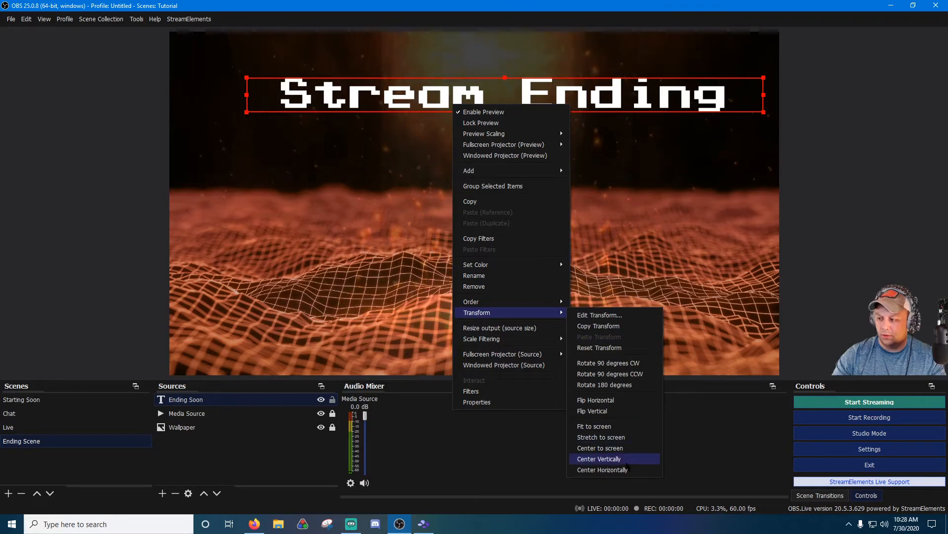
pyautogui.click(601, 469)
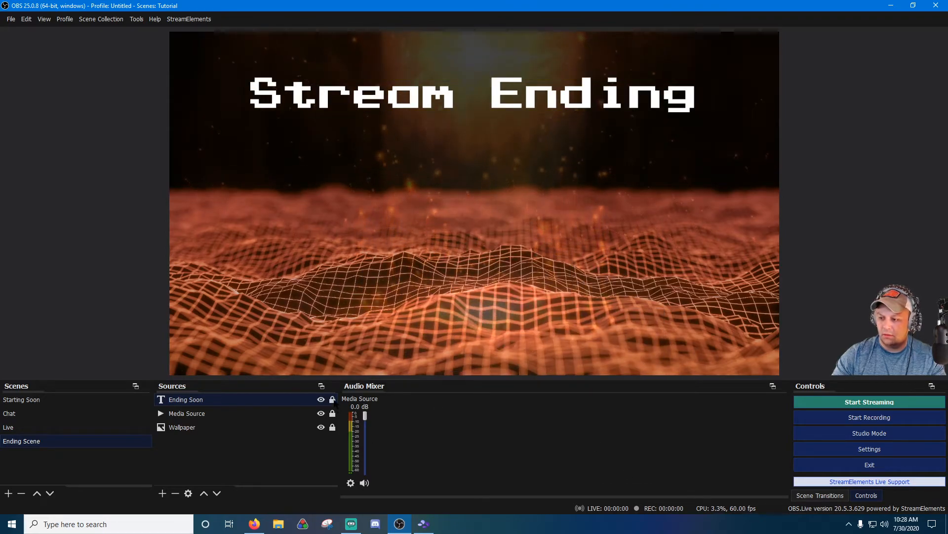
pyautogui.click(162, 493)
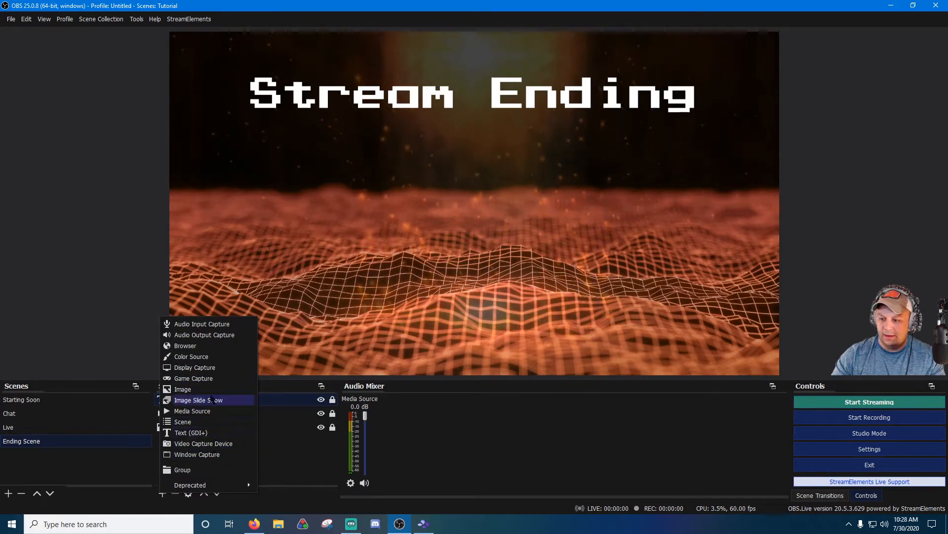
pyautogui.click(204, 335)
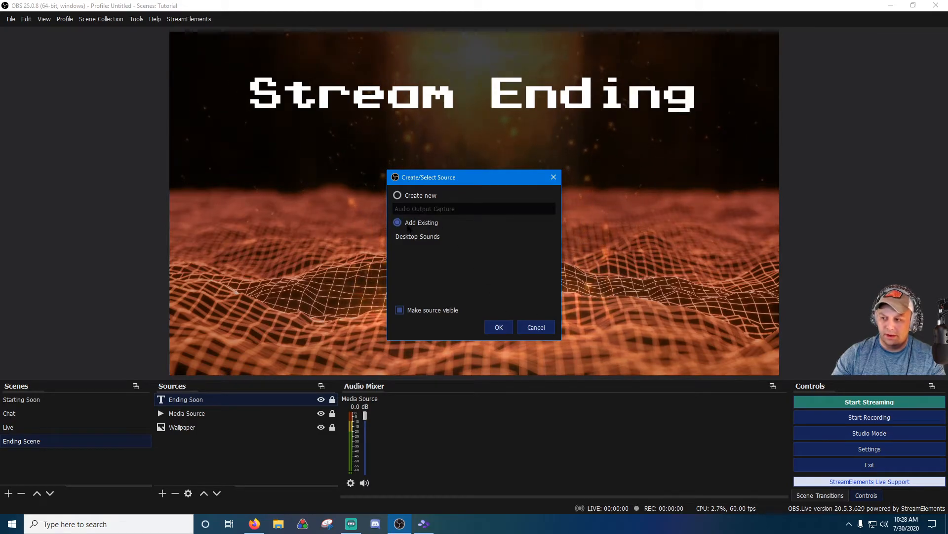
pyautogui.click(535, 330)
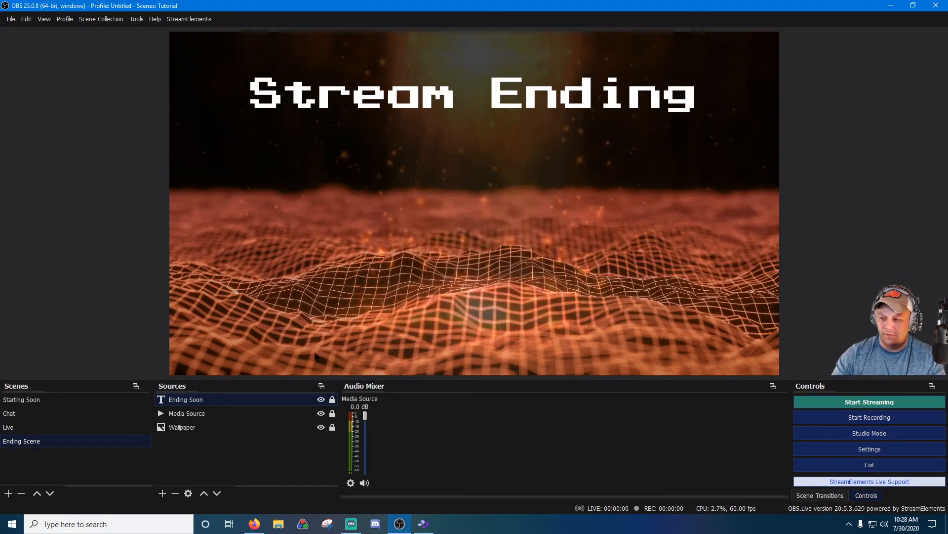
# Step: Add the existing Music media source, move it below the Wallpaper in the source order, and lock it
pyautogui.click(163, 493)
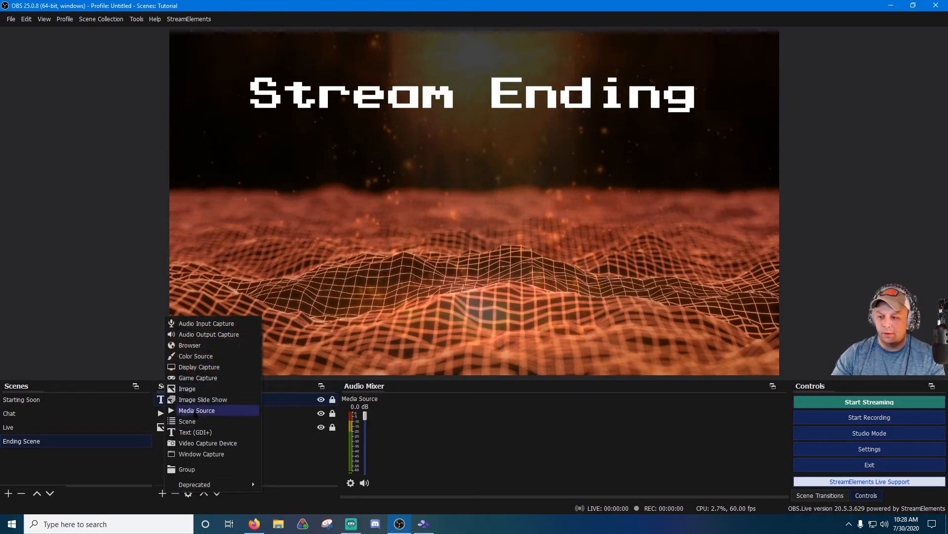
pyautogui.click(200, 468)
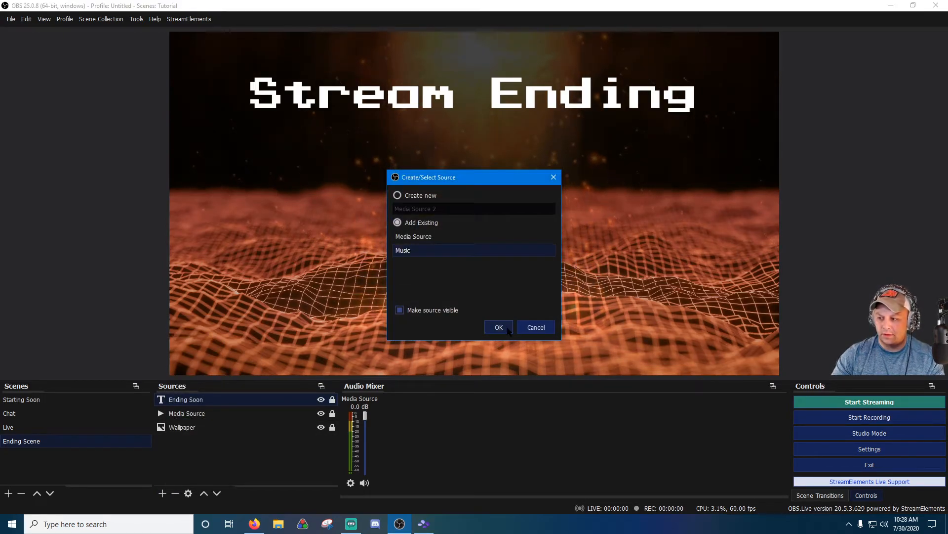
pyautogui.click(509, 329)
pyautogui.moveTo(218, 449); pyautogui.dragTo(329, 452)
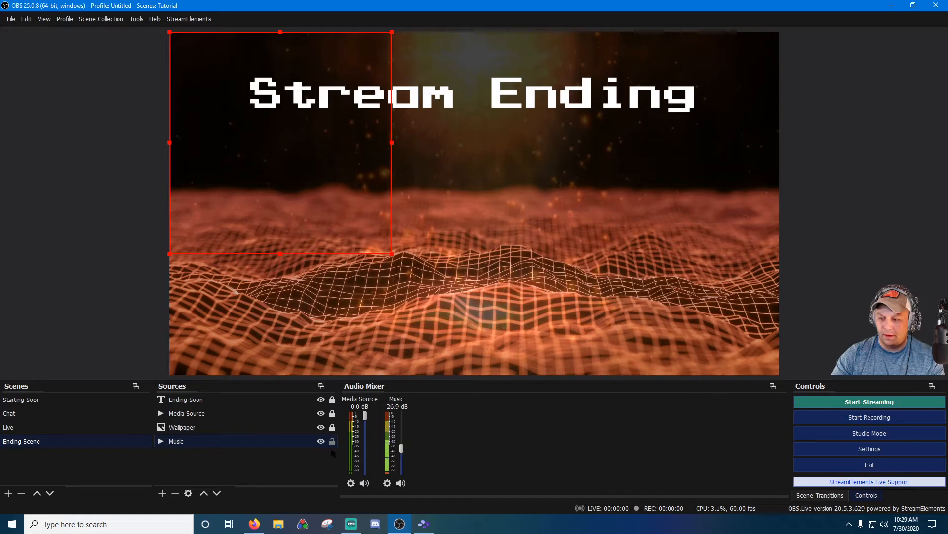
# Step: Add the existing Logo image source to the Ending Scene
pyautogui.click(163, 493)
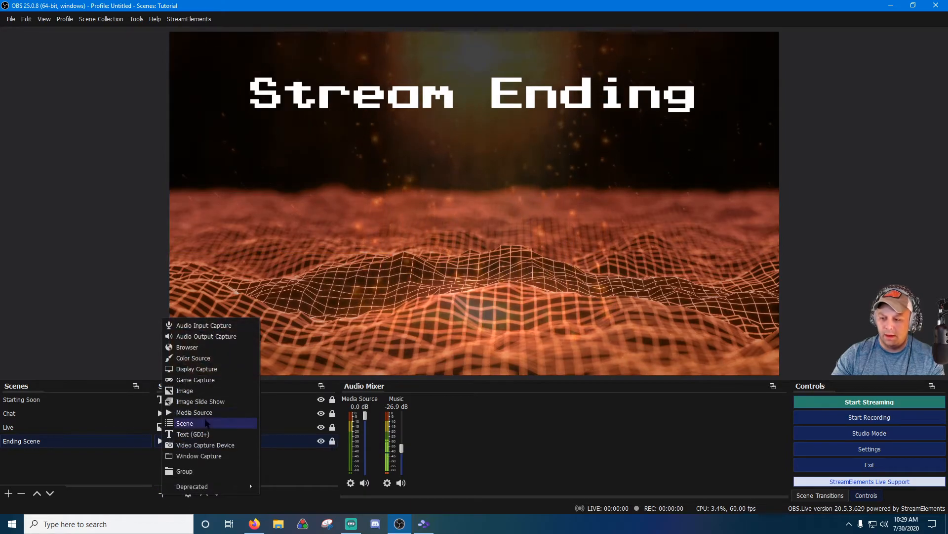
pyautogui.click(203, 391)
pyautogui.click(499, 327)
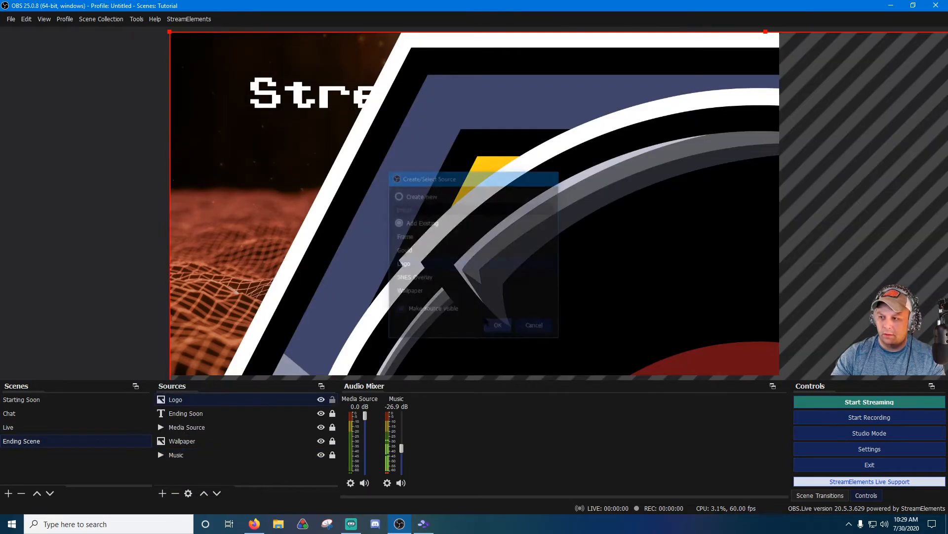
# Step: Stretch the Logo to the screen, shrink it into the canvas's bottom-right corner, and lock it
pyautogui.rightClick(204, 68)
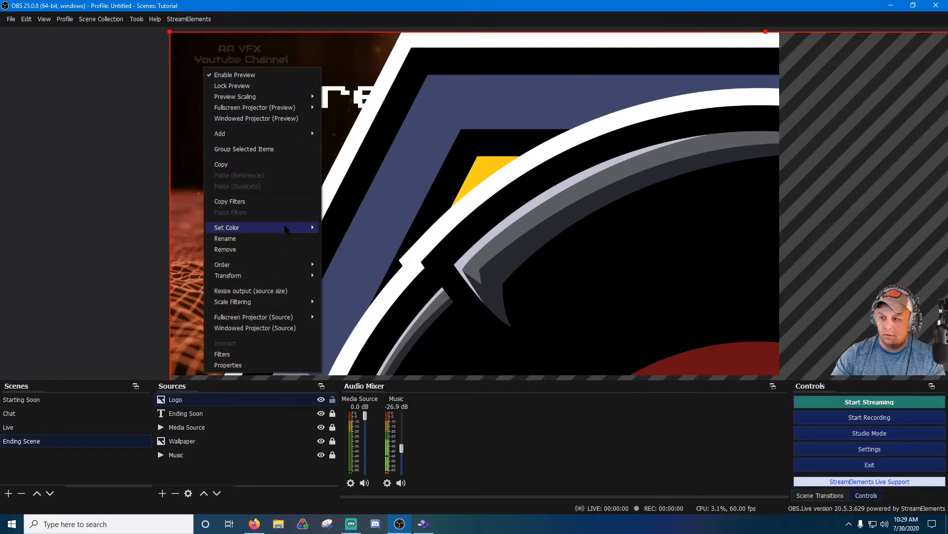
pyautogui.moveTo(291, 276)
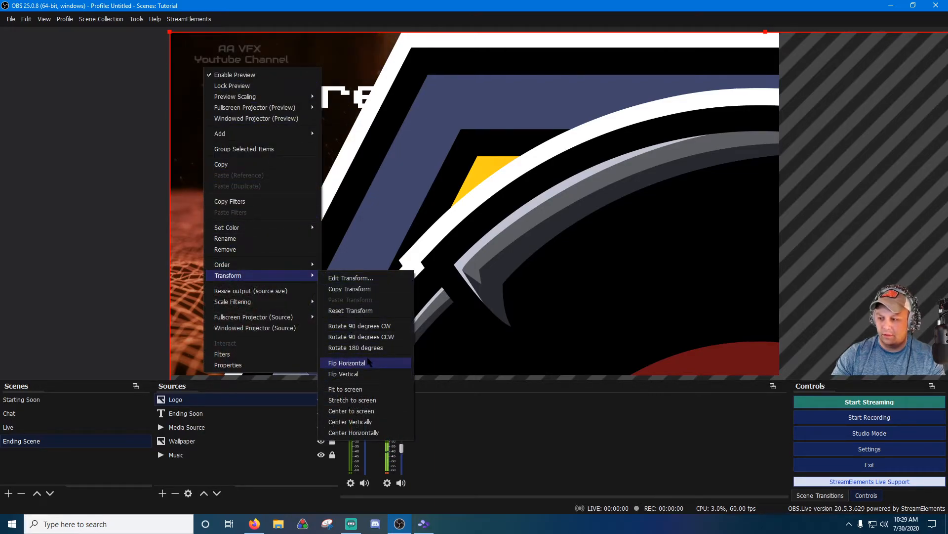
pyautogui.click(373, 401)
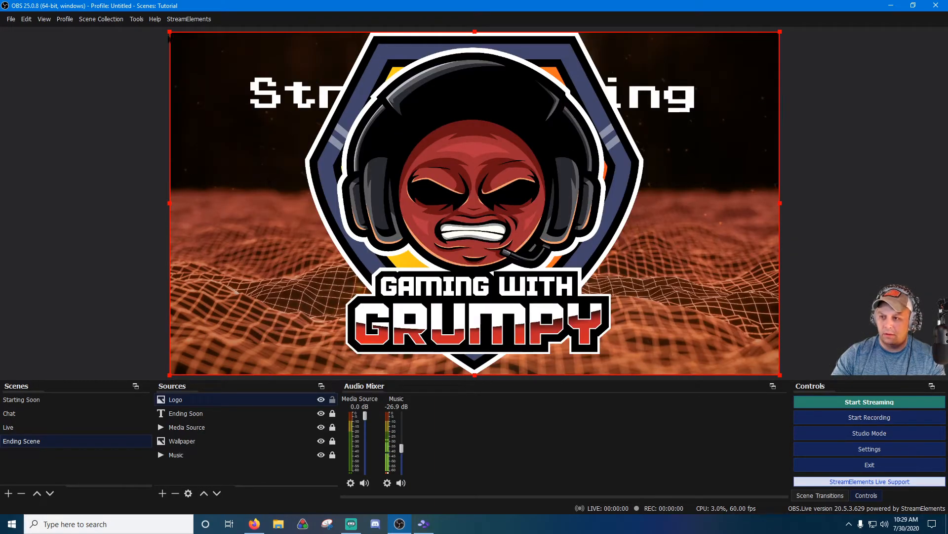
pyautogui.moveTo(170, 33); pyautogui.dragTo(563, 292)
pyautogui.moveTo(596, 322); pyautogui.dragTo(659, 320)
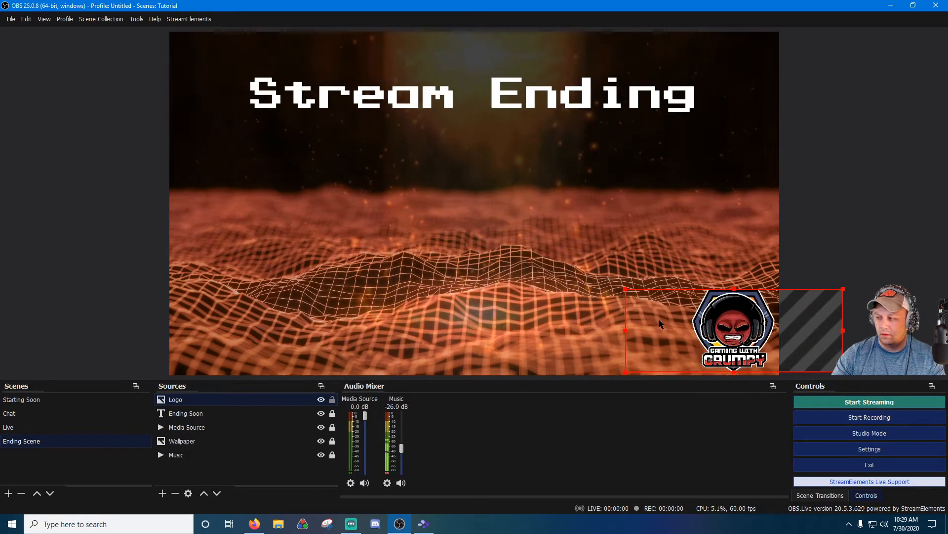
# Step: Add the existing Gould image source, shrink it into the canvas's bottom-left corner, and lock it
pyautogui.click(162, 493)
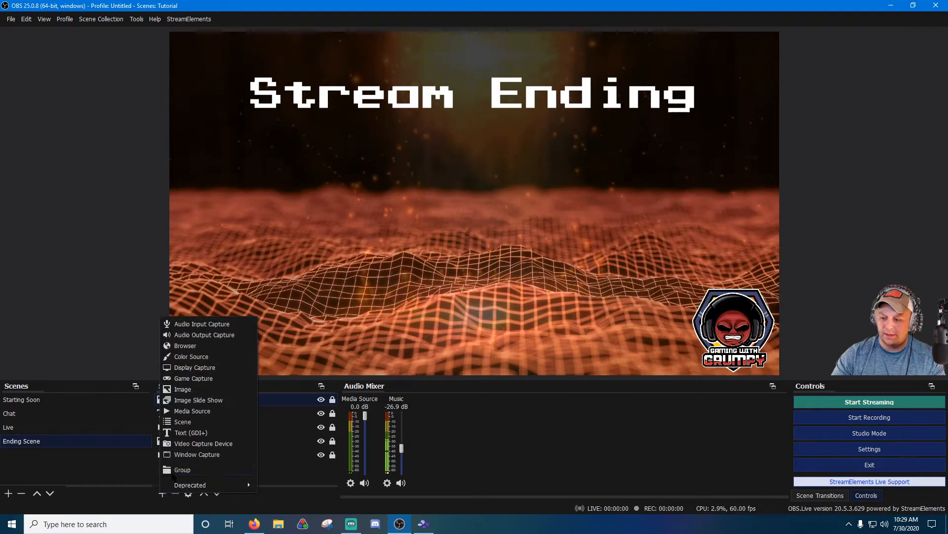
pyautogui.click(183, 388)
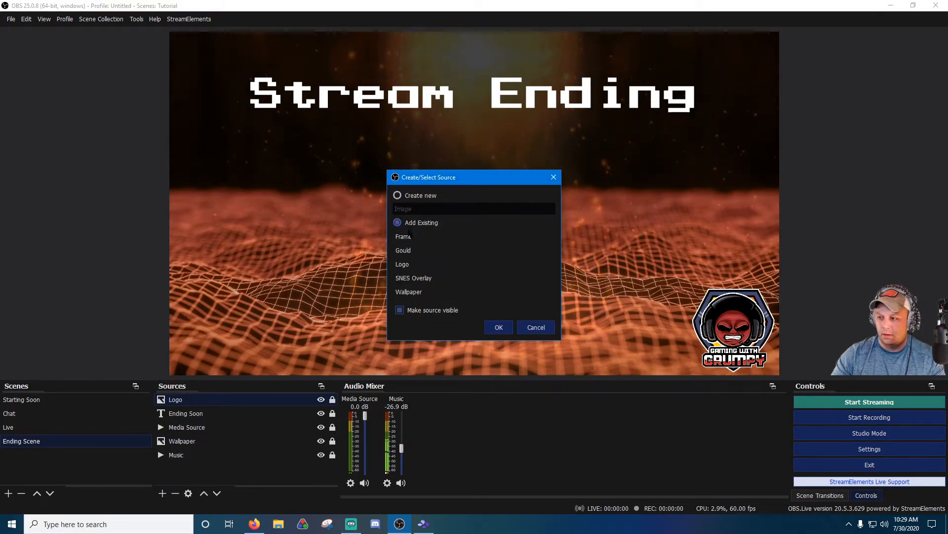
pyautogui.click(490, 325)
pyautogui.moveTo(666, 86); pyautogui.dragTo(426, 58)
pyautogui.moveTo(408, 269); pyautogui.dragTo(315, 355)
pyautogui.click(332, 400)
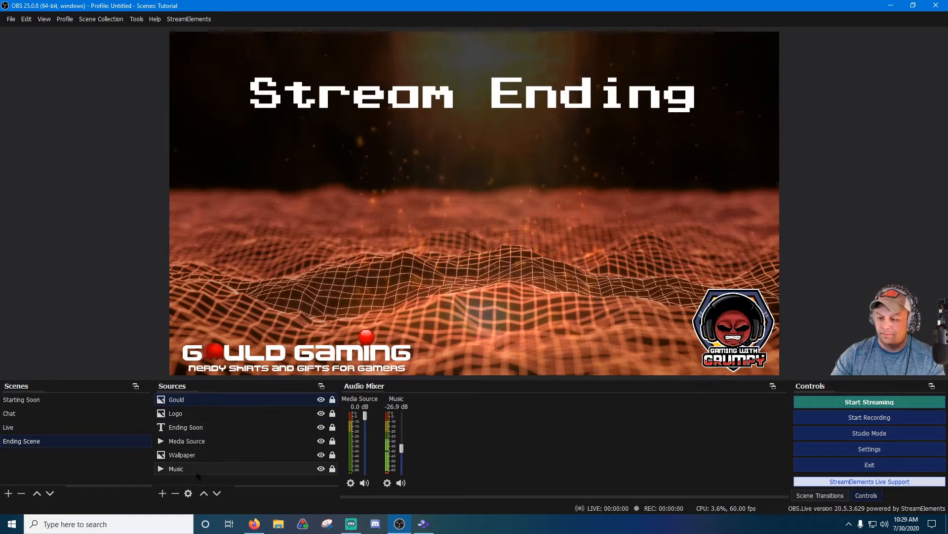
# Step: Add a new text source with the default name that reads "Thanks for watching!"
pyautogui.click(162, 493)
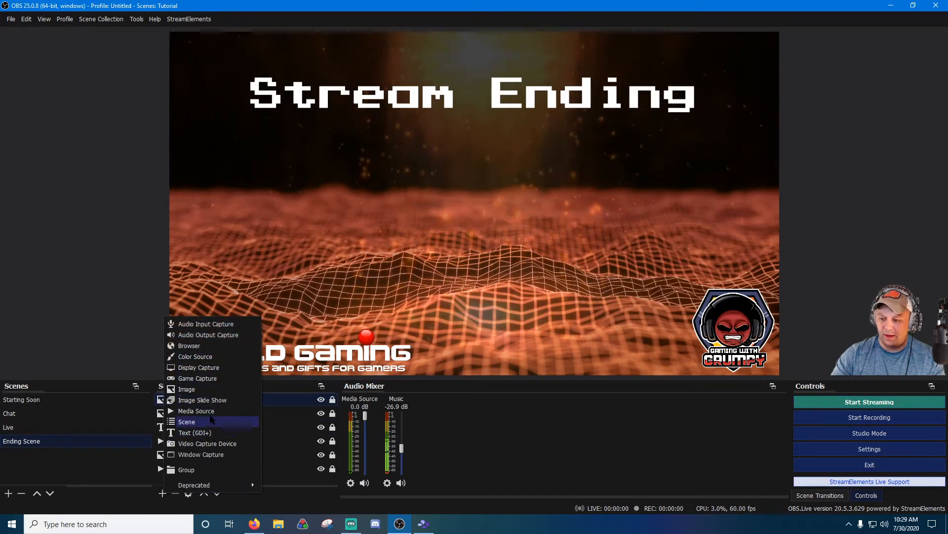
pyautogui.click(211, 432)
pyautogui.click(496, 326)
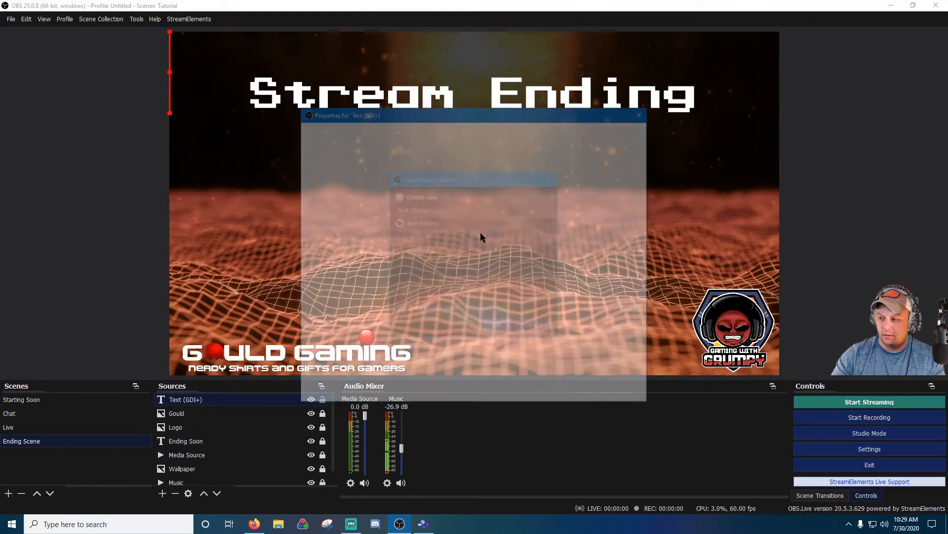
pyautogui.write('Thanks for Wat')
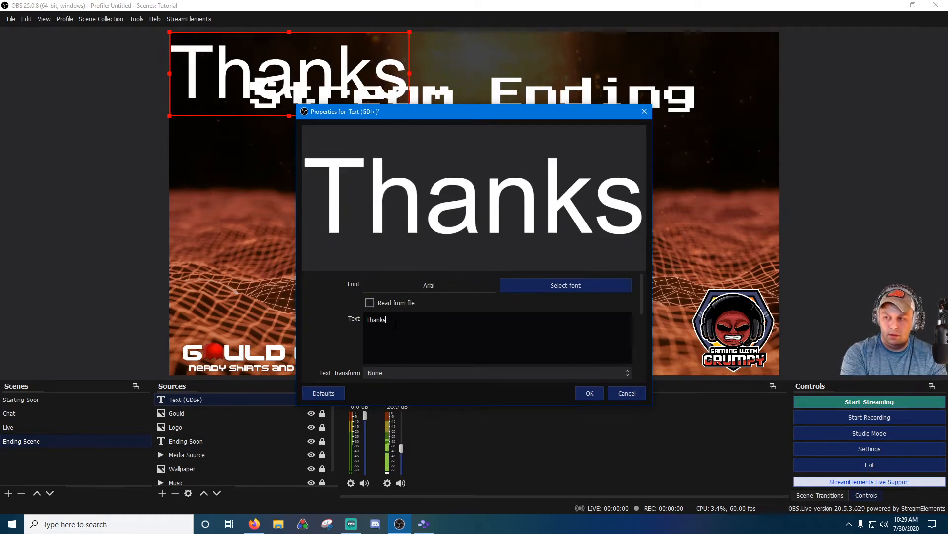
pyautogui.press('BackSpace')
pyautogui.press('BackSpace')
pyautogui.press('BackSpace')
pyautogui.write('watching!')
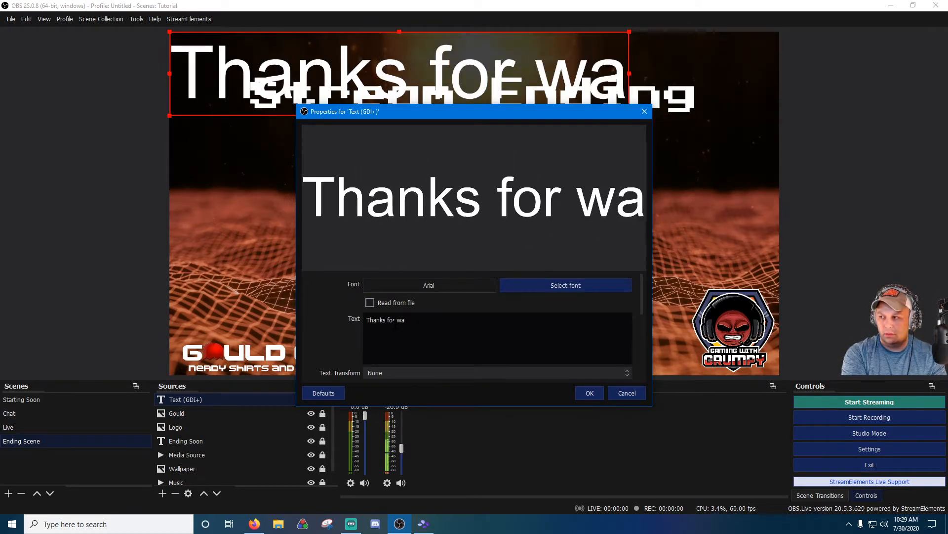
# Step: Set the font of the "Thanks for watching!" text to Press Start K
pyautogui.click(552, 290)
pyautogui.write('pr')
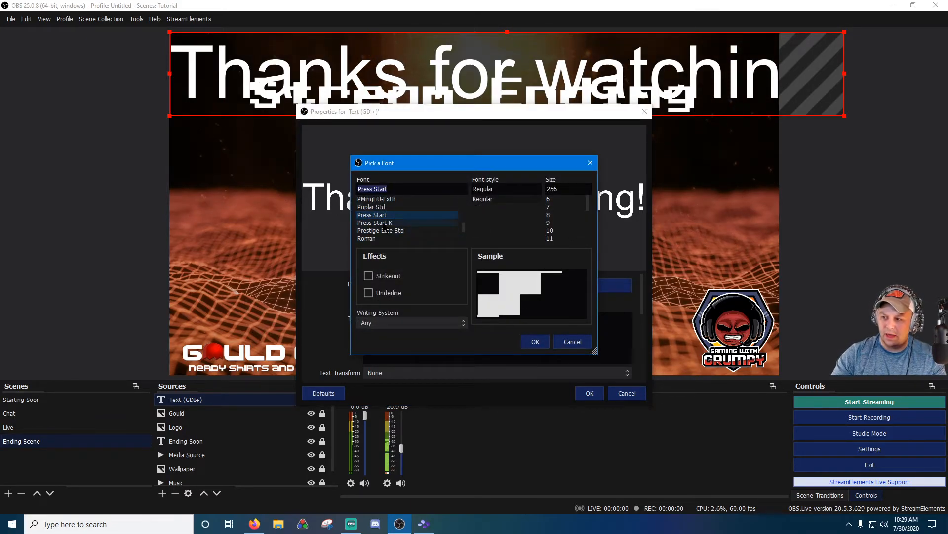
pyautogui.press('Down')
pyautogui.click(536, 342)
# Step: Move the "Thanks for watching!" text below the Stream Ending title and insert a leading space in it
pyautogui.moveTo(170, 113); pyautogui.dragTo(679, 89)
pyautogui.moveTo(736, 66); pyautogui.dragTo(314, 200)
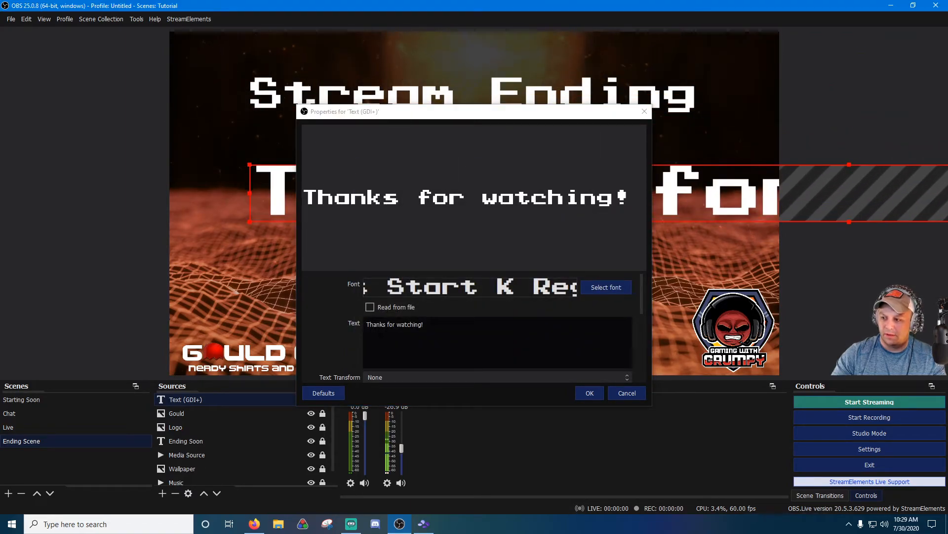
pyautogui.click(368, 324)
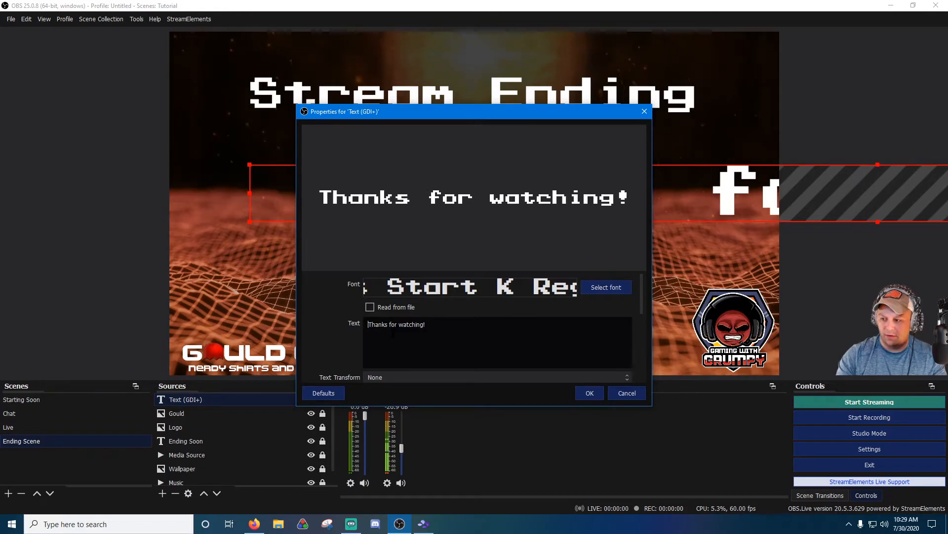
pyautogui.click(590, 393)
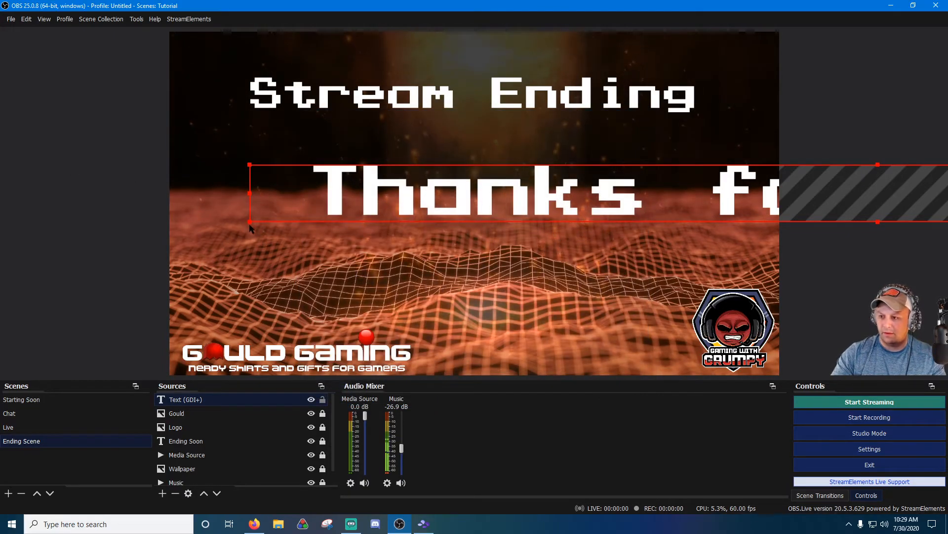
# Step: Shrink the "Thanks for watching!" text to fit the canvas under the title, center it horizontally, and lock it
pyautogui.moveTo(257, 212); pyautogui.dragTo(282, 174)
pyautogui.rightClick(355, 174)
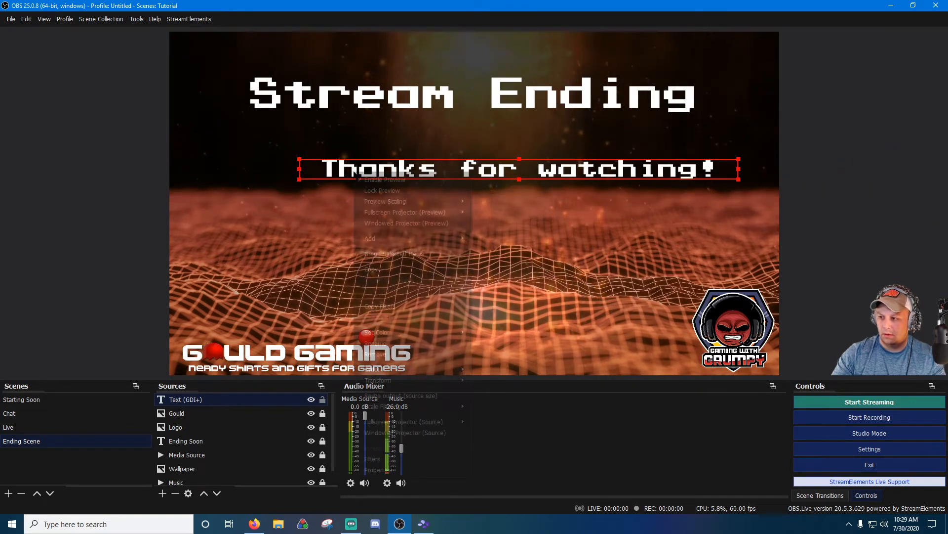
pyautogui.moveTo(422, 381)
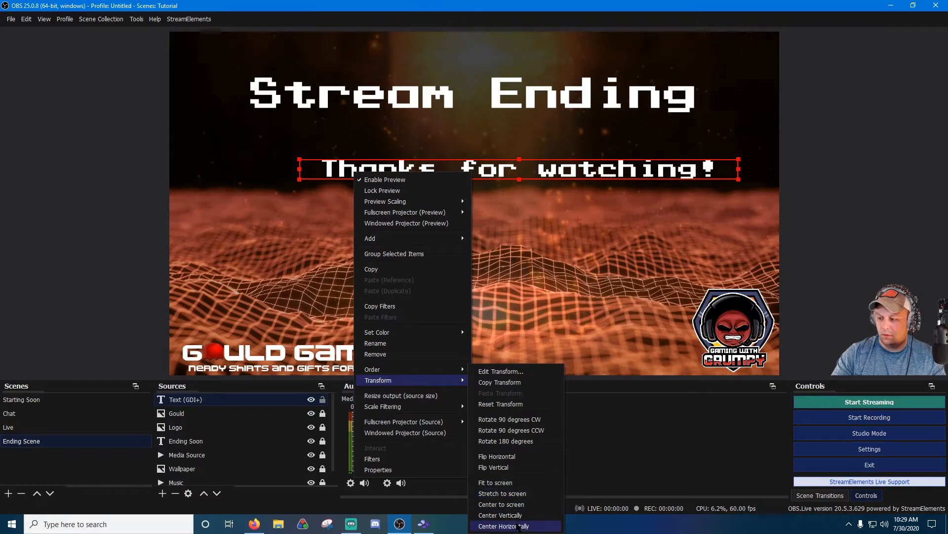
pyautogui.click(516, 525)
pyautogui.click(323, 399)
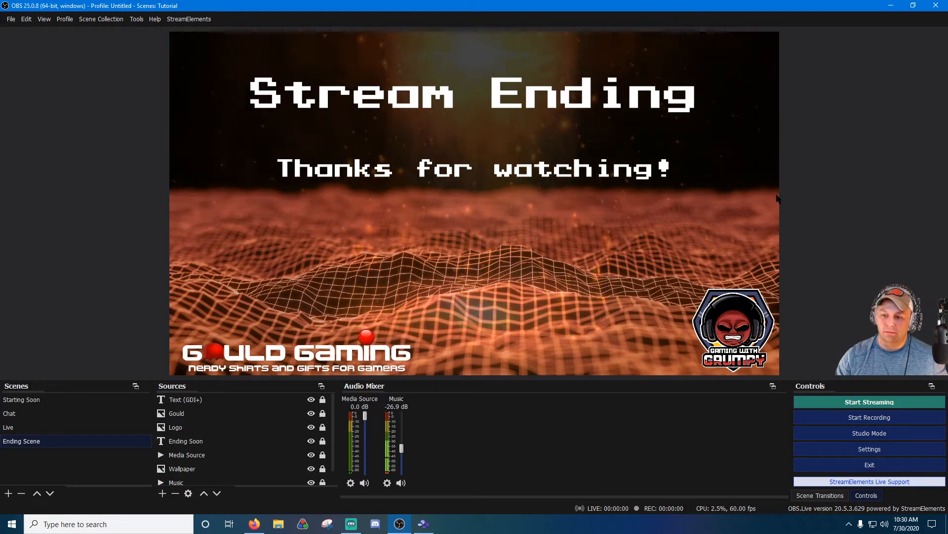
# Step: Raise the Music volume to -22.1 dB in the Starting Soon scene
pyautogui.click(55, 399)
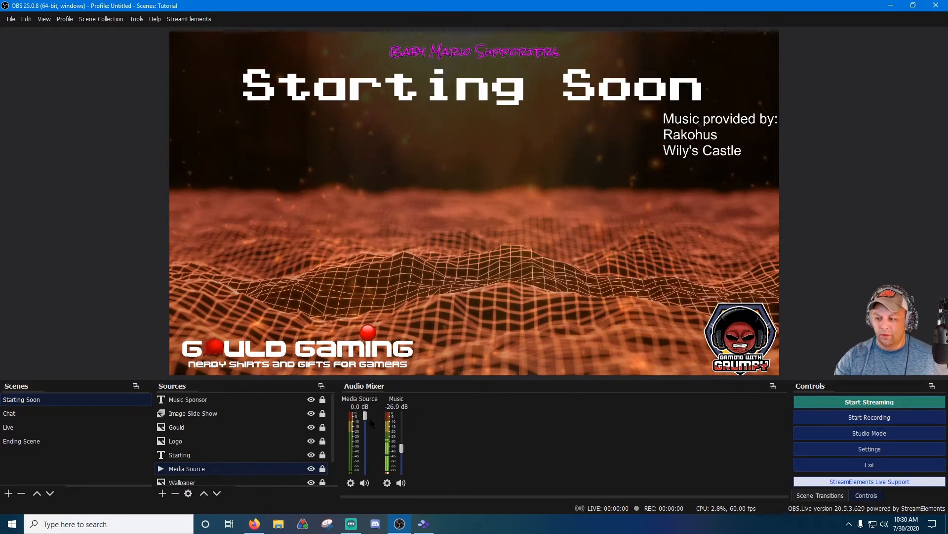
pyautogui.moveTo(402, 448); pyautogui.dragTo(401, 445)
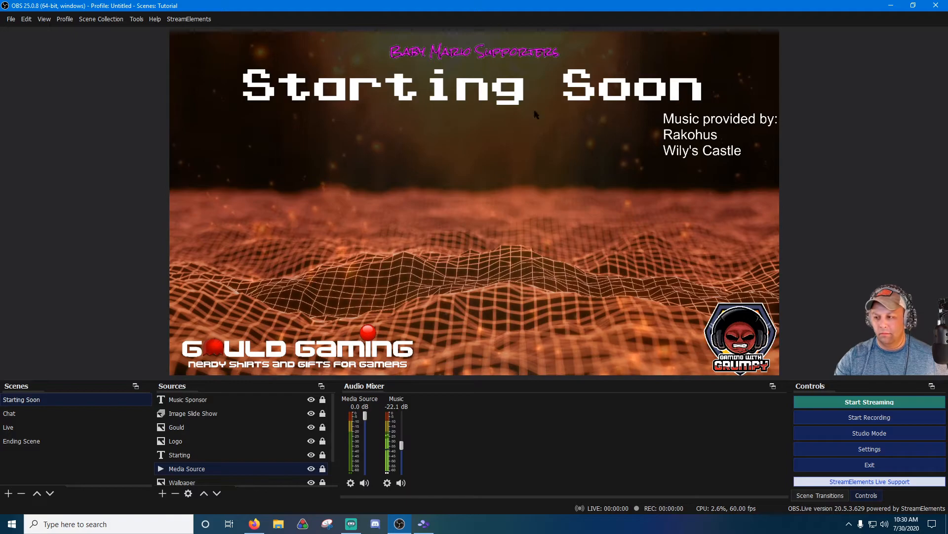
# Step: Review the Chat, Live and Ending Scene layouts one after another, finishing on the Live scene
pyautogui.click(51, 413)
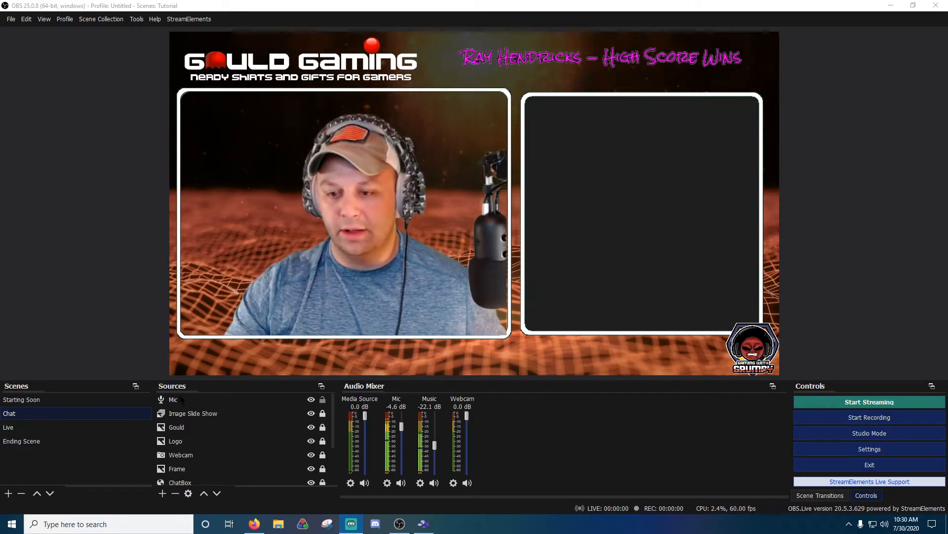
pyautogui.click(27, 429)
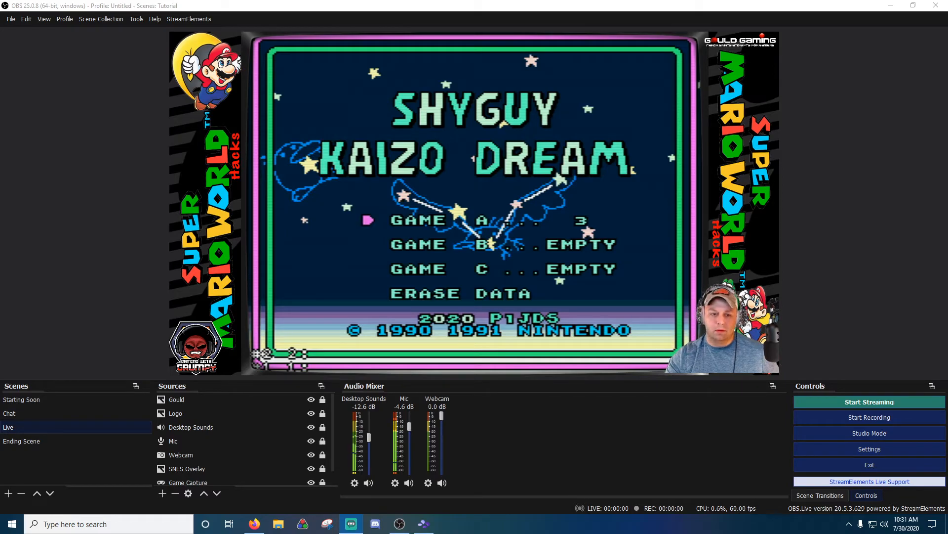
pyautogui.click(62, 440)
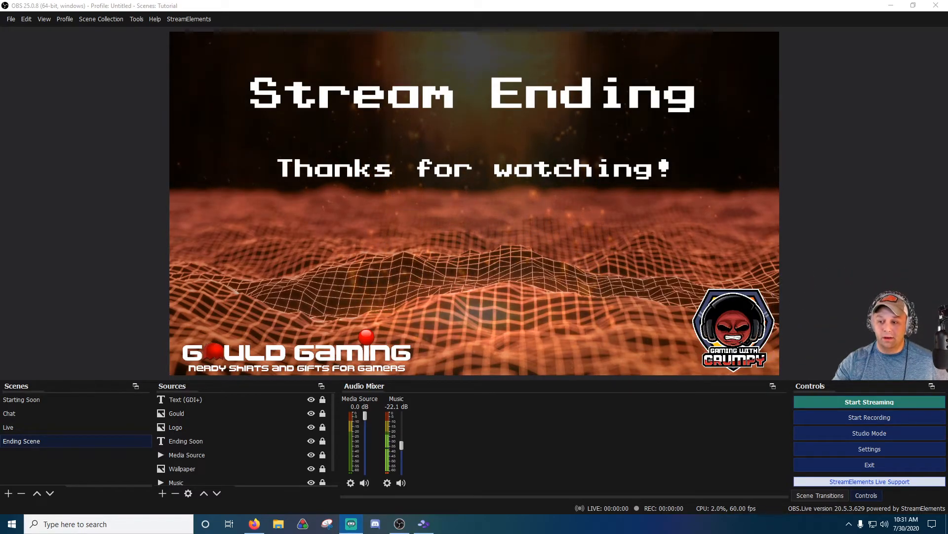
pyautogui.click(58, 430)
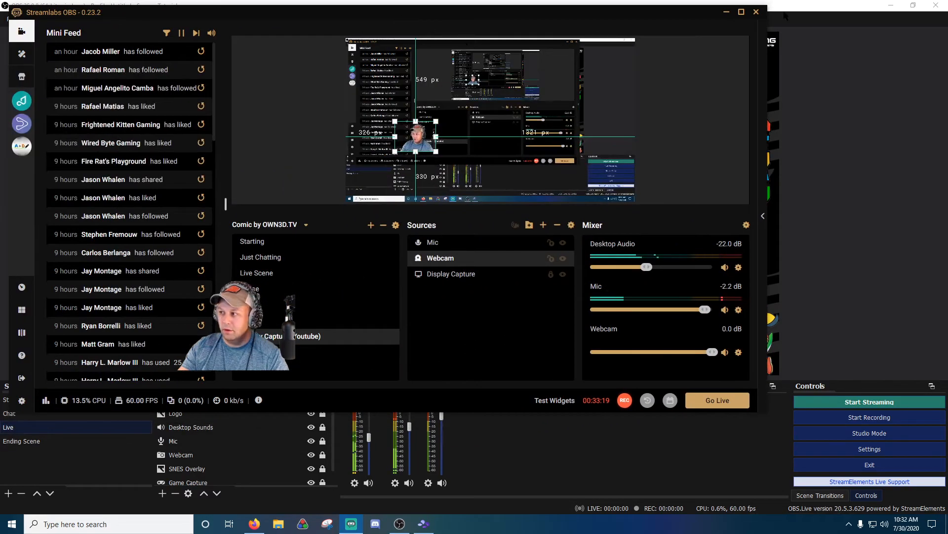
# Step: Maximize Streamlabs OBS, enlarge the Webcam source, and place it in the canvas's lower-left corner
pyautogui.click(741, 12)
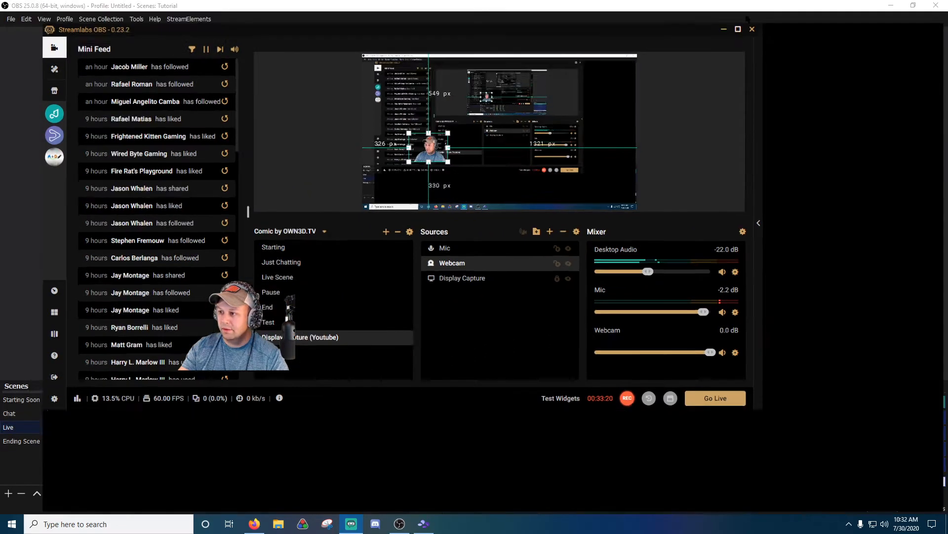
pyautogui.moveTo(529, 143); pyautogui.dragTo(648, 54)
pyautogui.moveTo(616, 120); pyautogui.dragTo(550, 186)
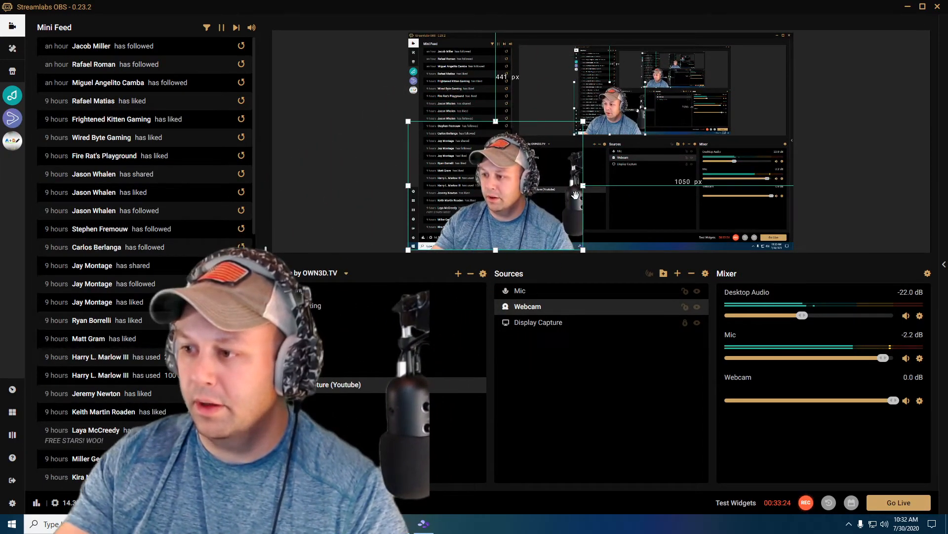
pyautogui.click(868, 159)
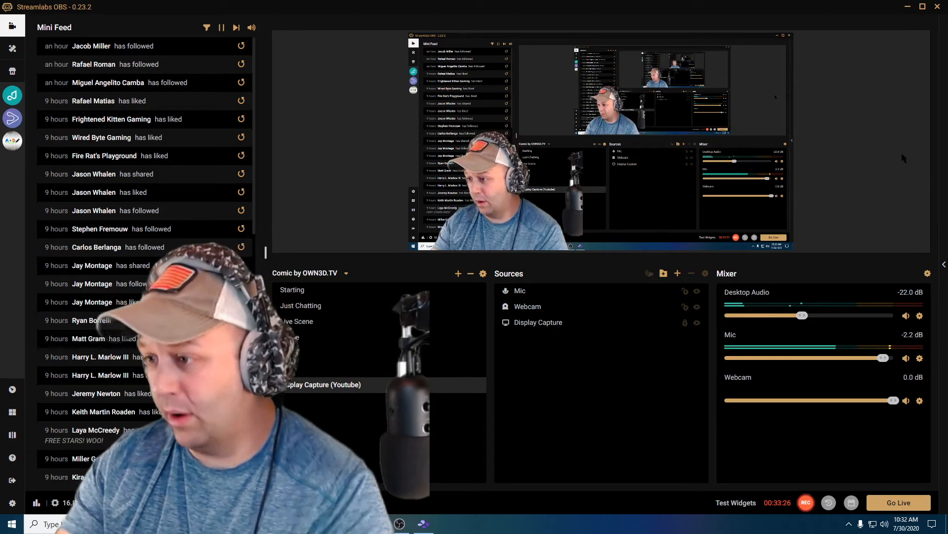
# Step: Flip the Webcam source horizontally in the Display Capture (Youtube) scene
pyautogui.click(544, 307)
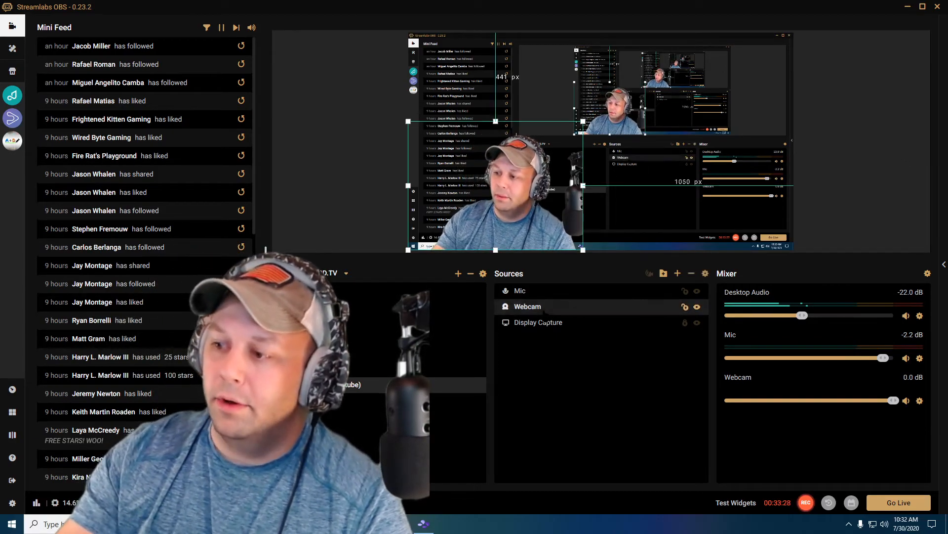
pyautogui.rightClick(544, 307)
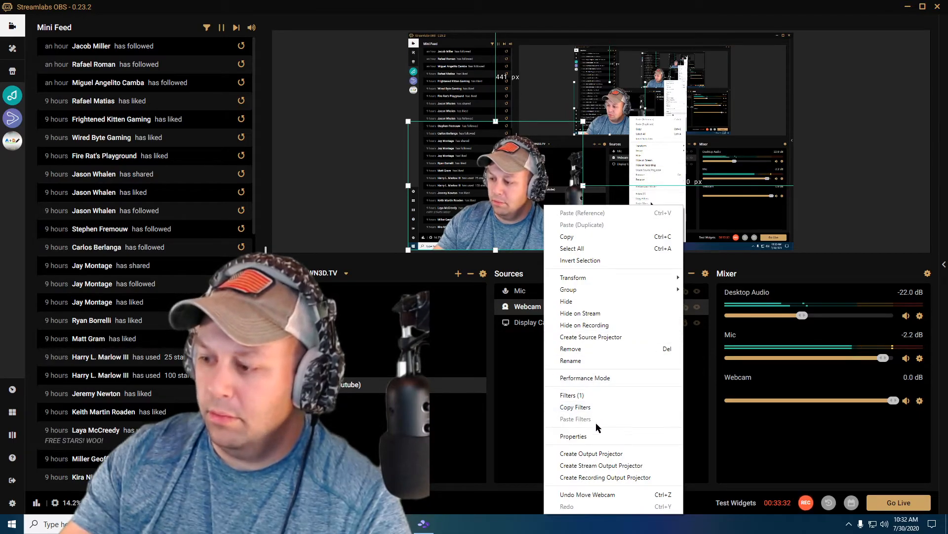
pyautogui.moveTo(598, 275)
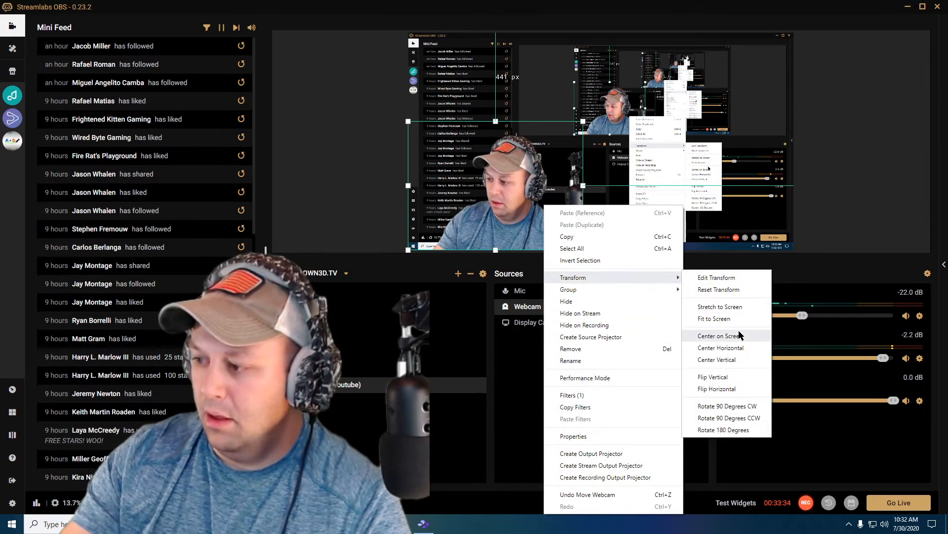
pyautogui.click(721, 389)
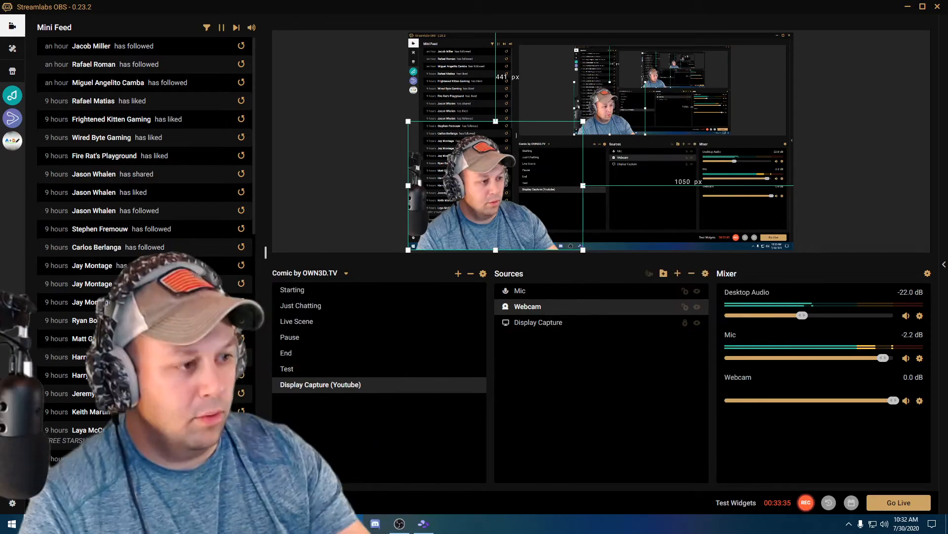
pyautogui.click(804, 180)
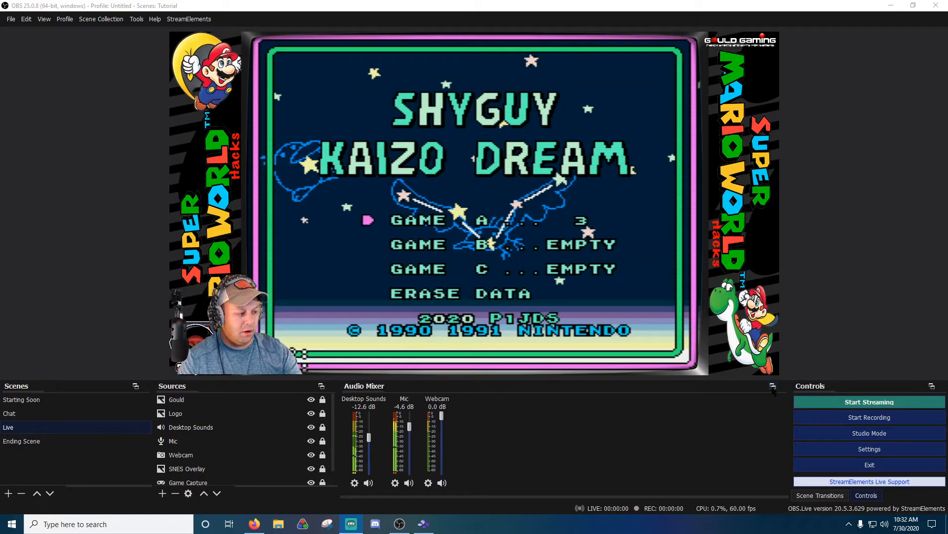
# Step: Detach the Scene Transitions section from Controls and dock it between the Audio Mixer and Controls
pyautogui.click(804, 496)
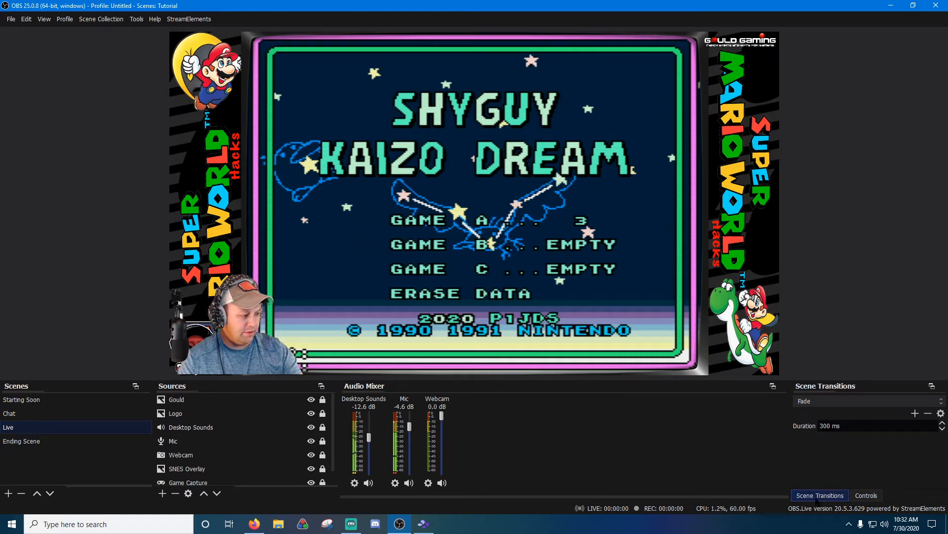
pyautogui.click(932, 386)
pyautogui.moveTo(871, 378); pyautogui.dragTo(739, 394)
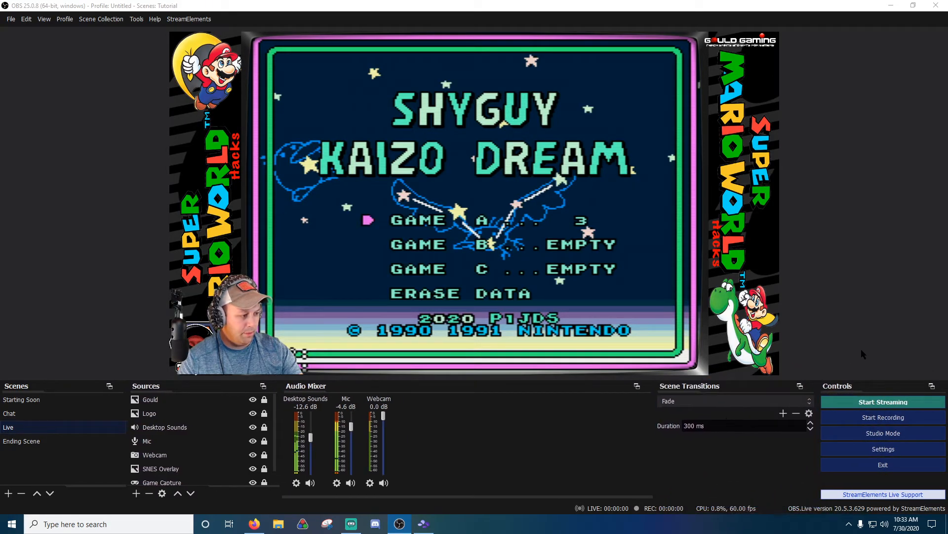
# Step: Preview the Fade transition by switching through Starting Soon, Chat, Live and Ending Scene, finishing on Starting Soon
pyautogui.click(22, 399)
pyautogui.click(19, 413)
pyautogui.click(40, 427)
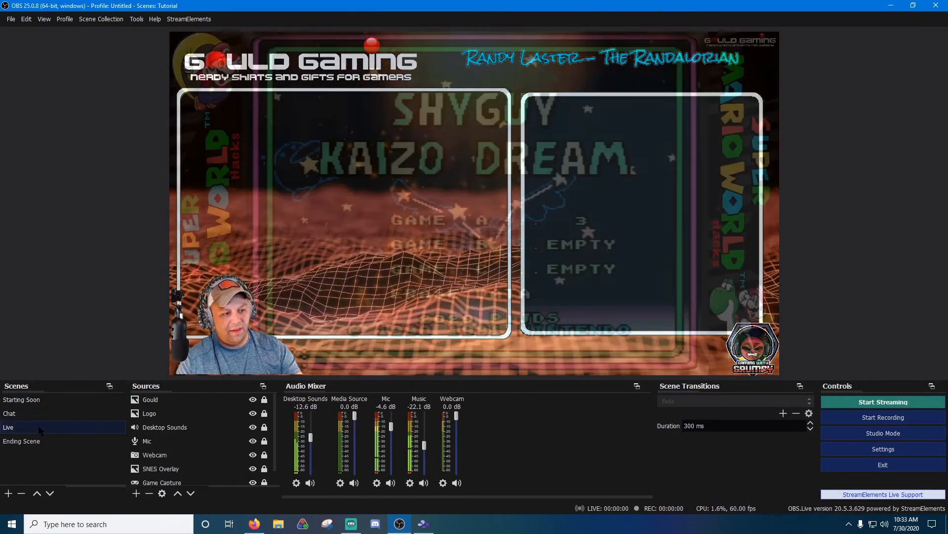
pyautogui.click(21, 441)
pyautogui.click(21, 399)
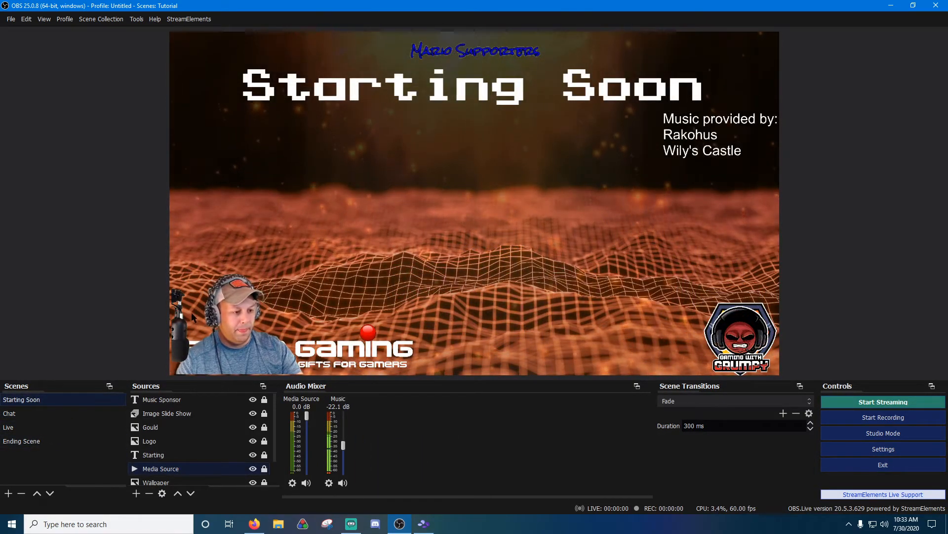
# Step: Set the scene transition to Cut and test it by switching to Chat, Live and back to Starting Soon
pyautogui.click(691, 400)
pyautogui.click(682, 413)
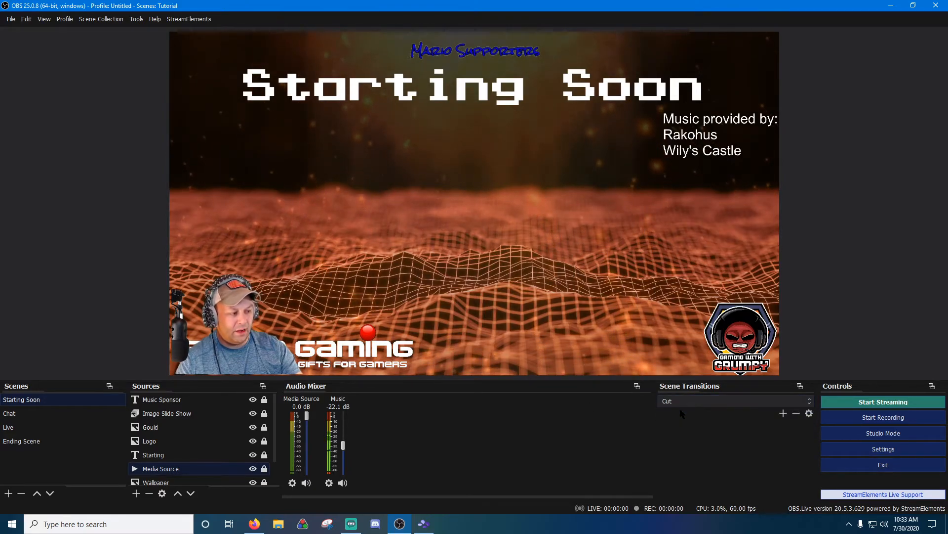
pyautogui.click(40, 413)
pyautogui.click(42, 428)
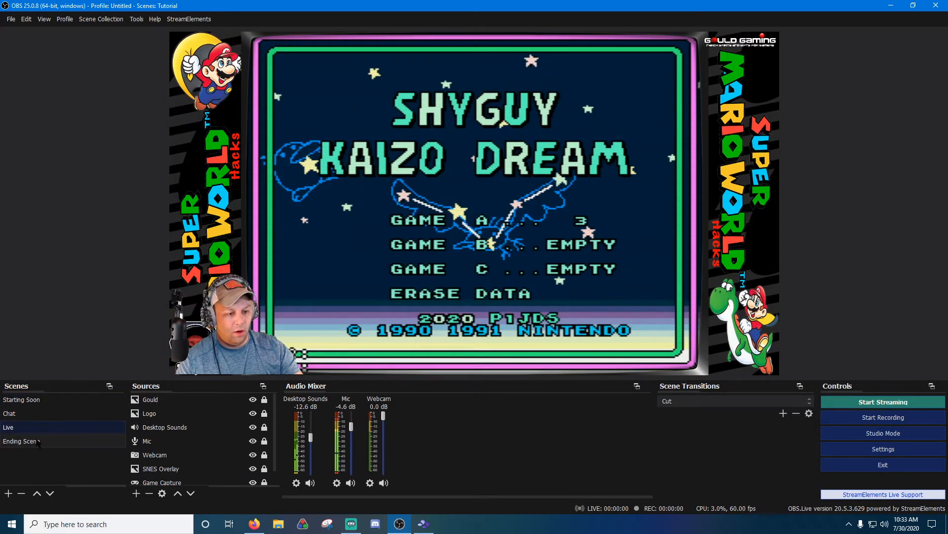
pyautogui.click(22, 400)
# Step: Set the scene transition back to Fade and test it between Starting Soon and Chat
pyautogui.click(691, 401)
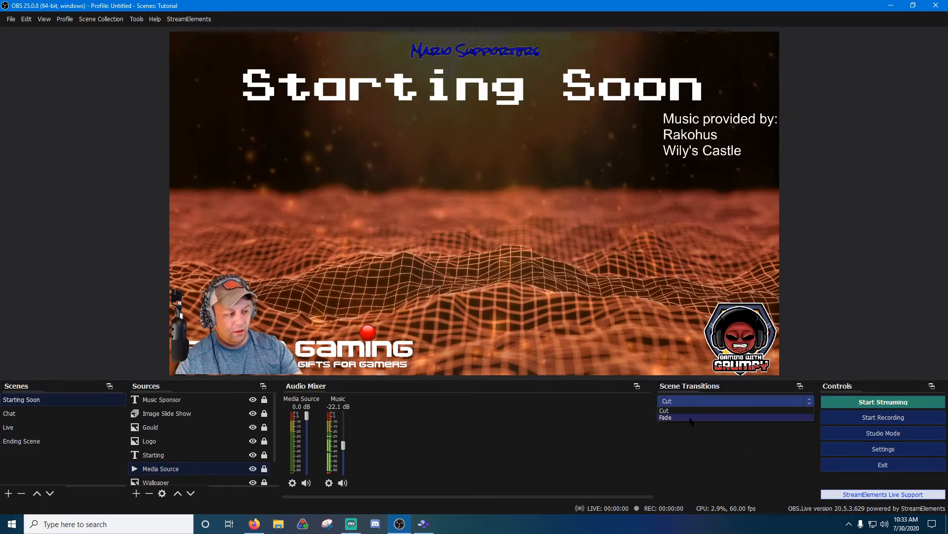
pyautogui.click(682, 421)
pyautogui.click(33, 412)
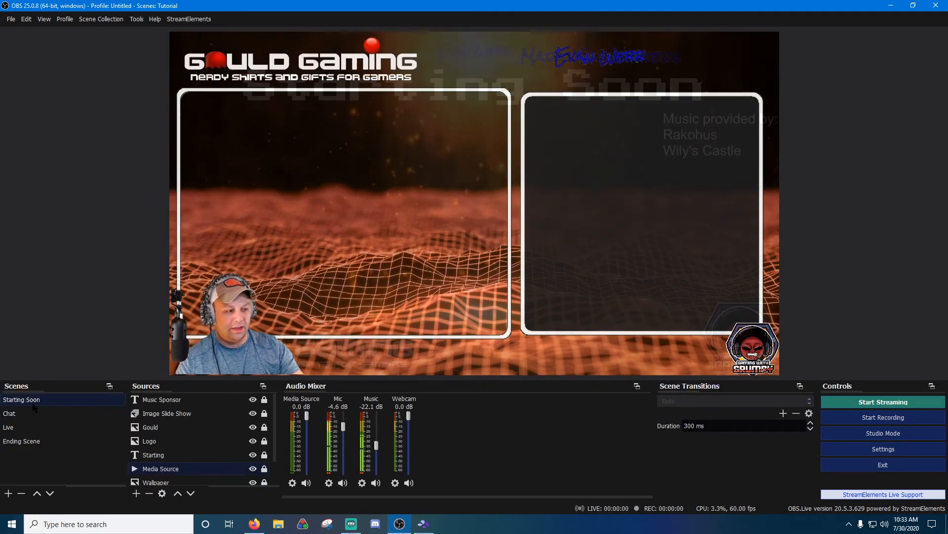
pyautogui.click(32, 400)
# Step: Add a Swipe scene transition with its default name
pyautogui.click(784, 413)
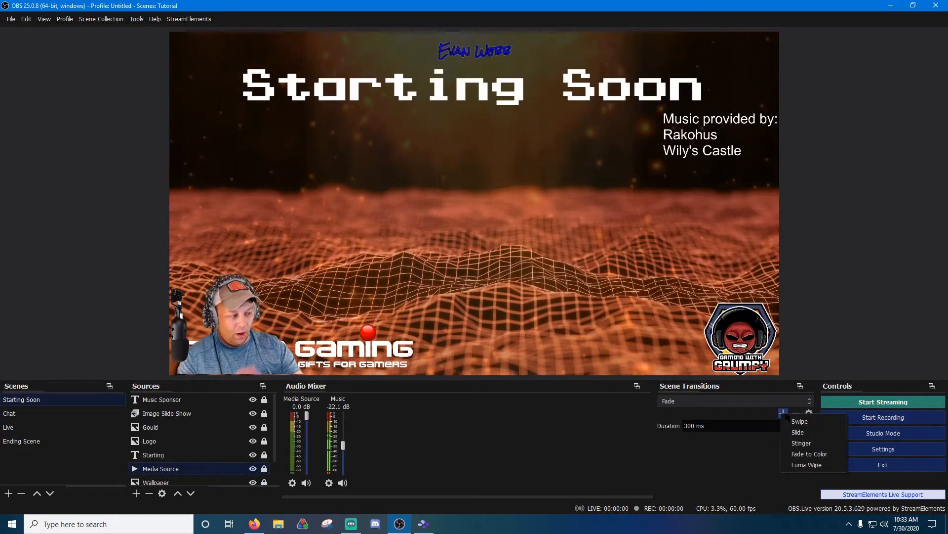
pyautogui.click(800, 421)
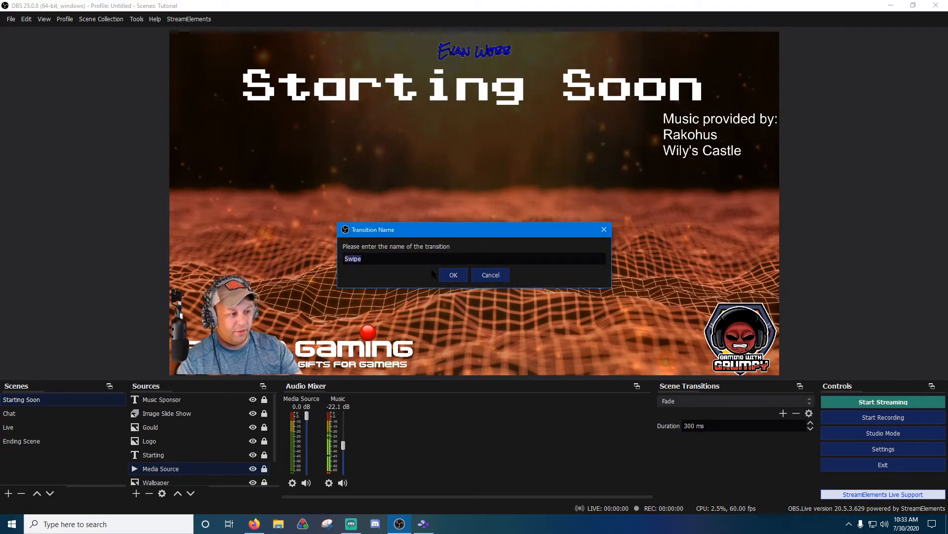
pyautogui.click(452, 275)
# Step: Preview the Swipe transition by switching among the Chat, Live, Ending Scene and Starting Soon scenes
pyautogui.click(84, 413)
pyautogui.click(84, 424)
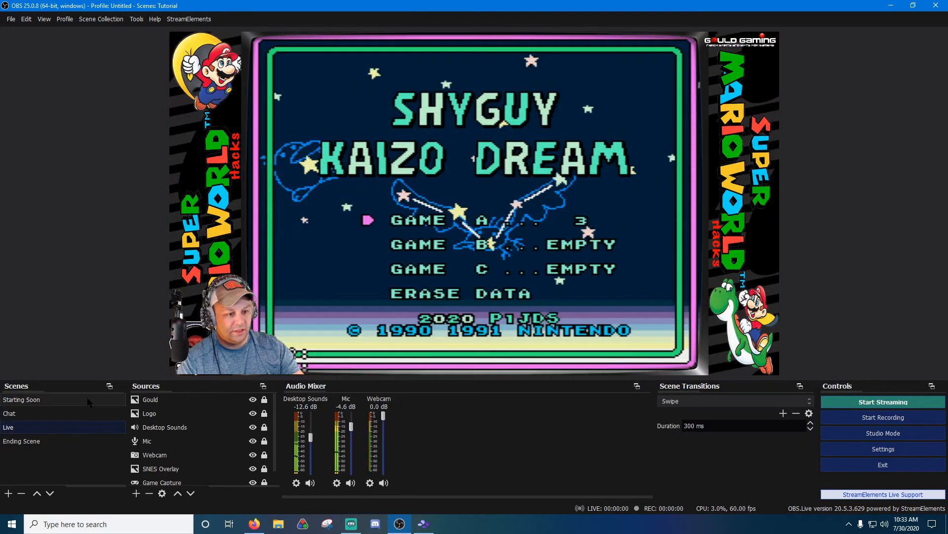
pyautogui.click(88, 401)
pyautogui.click(74, 413)
pyautogui.click(71, 439)
pyautogui.click(69, 401)
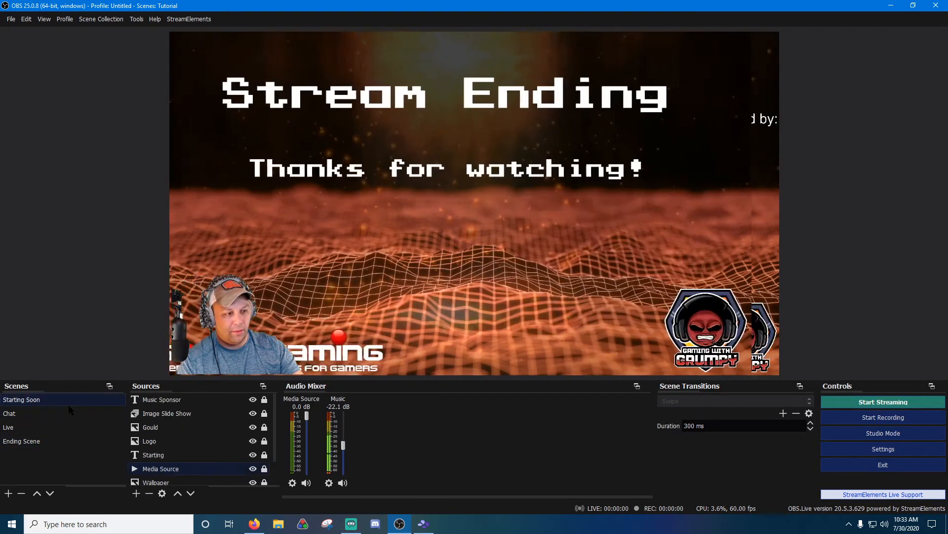
# Step: Add a Fade to Color scene transition with its default name, keeping black (#000000) as the color
pyautogui.click(728, 401)
pyautogui.click(699, 442)
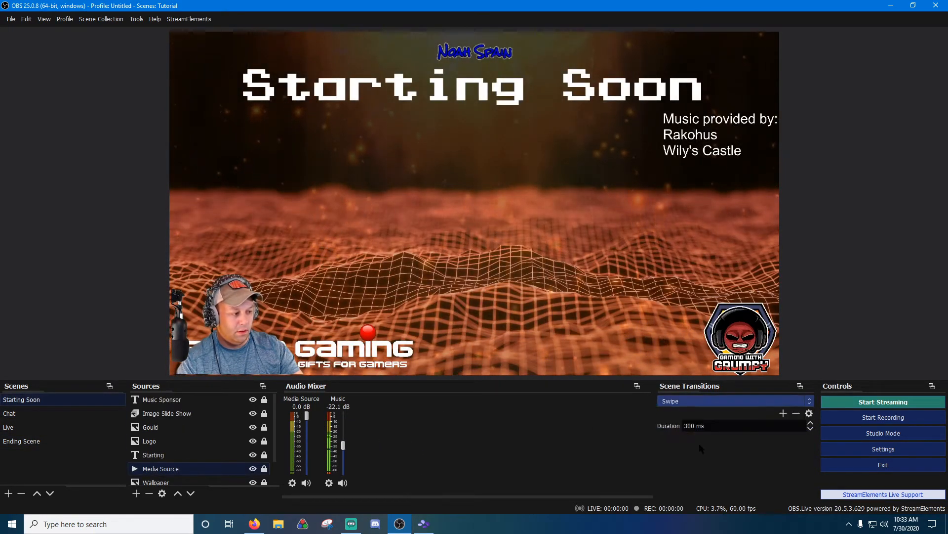
pyautogui.click(783, 413)
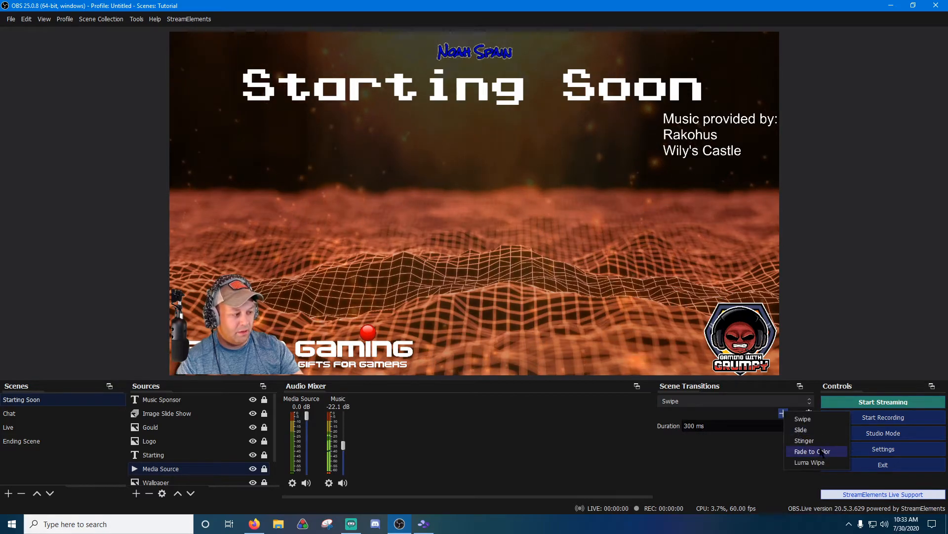
pyautogui.click(820, 451)
pyautogui.click(455, 279)
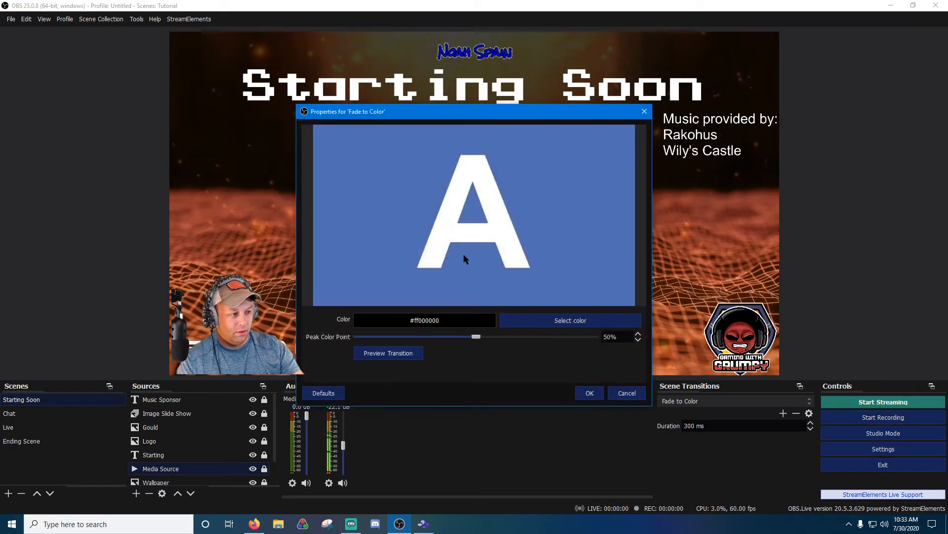
pyautogui.click(575, 325)
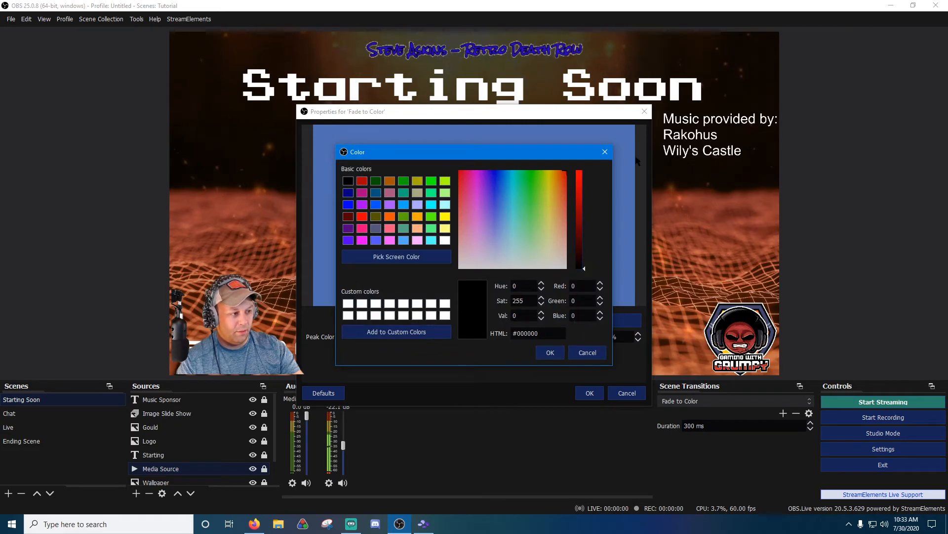
pyautogui.click(561, 350)
pyautogui.click(590, 392)
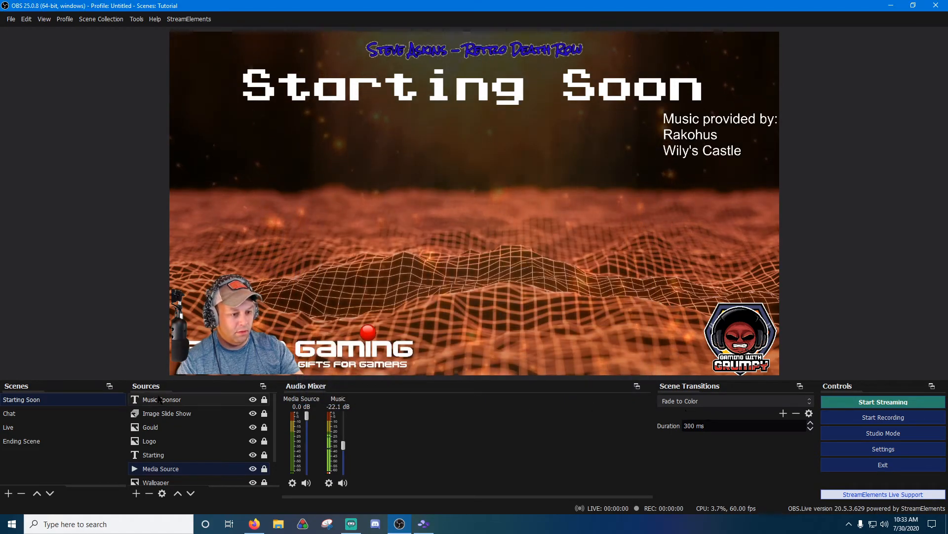
# Step: Preview the Fade to Color transition by switching among the Chat, Live and Starting Soon scenes
pyautogui.click(73, 414)
pyautogui.click(55, 399)
pyautogui.click(53, 413)
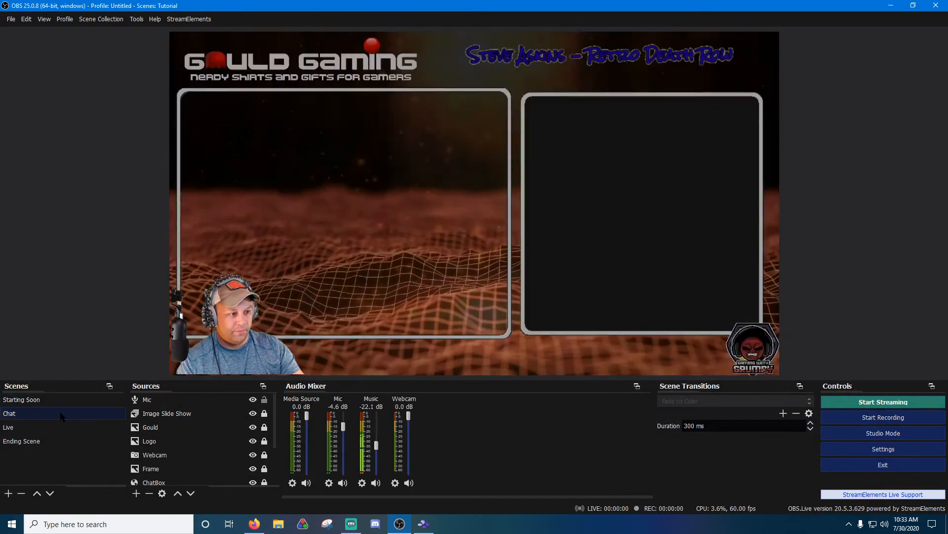
pyautogui.click(52, 428)
pyautogui.click(49, 399)
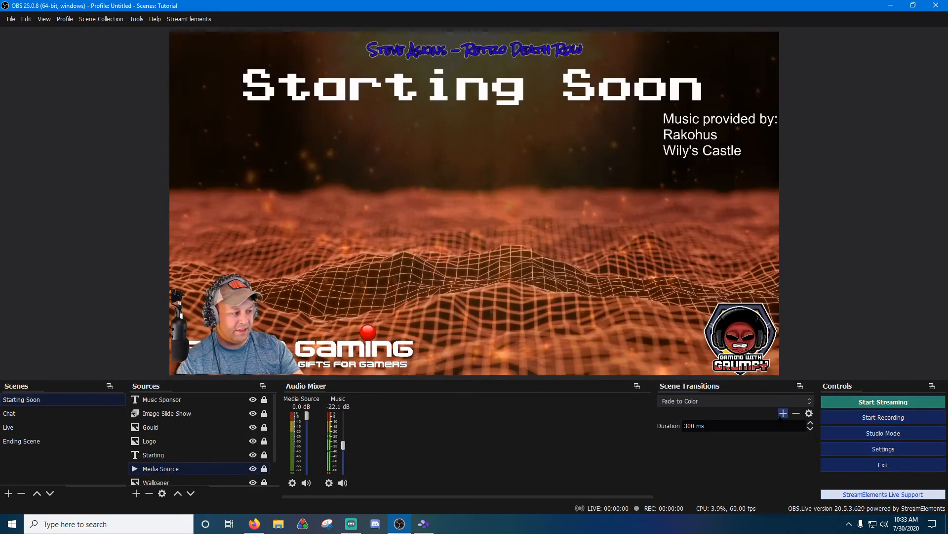
# Step: Add a Luma Wipe scene transition with its default name and Square as the wipe image
pyautogui.click(783, 413)
pyautogui.click(805, 466)
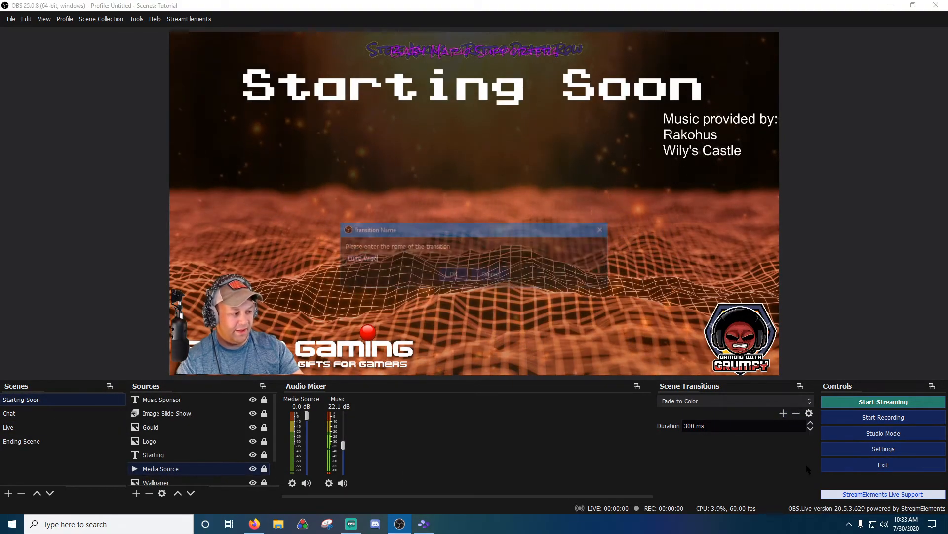
pyautogui.click(453, 274)
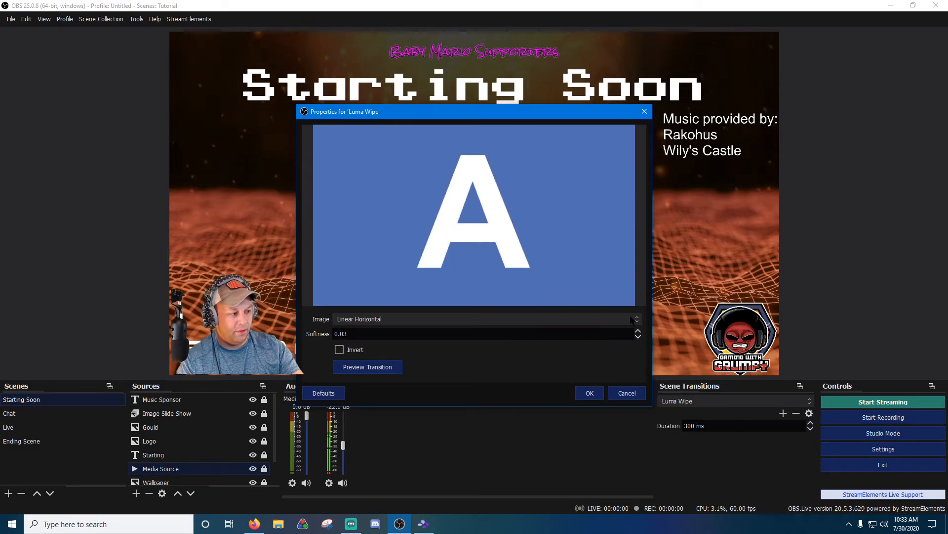
pyautogui.click(632, 319)
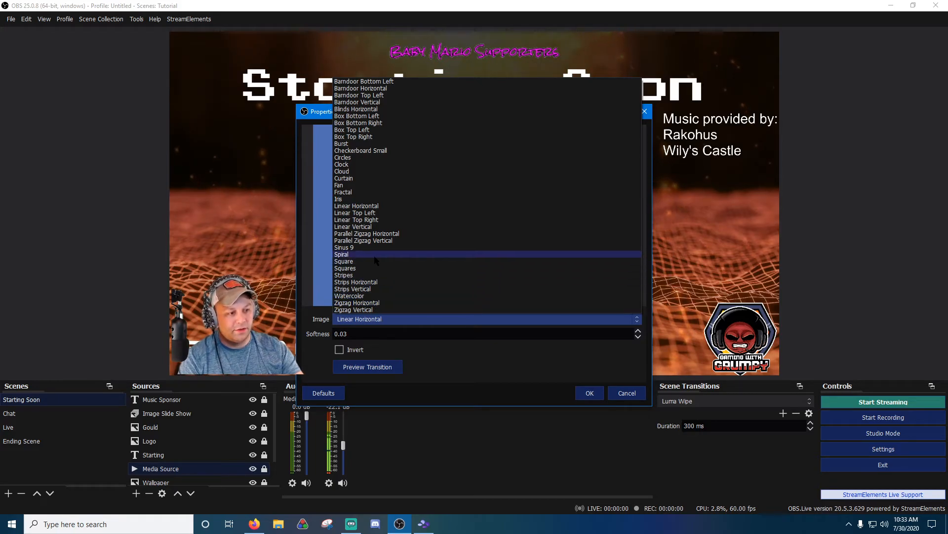
pyautogui.click(389, 261)
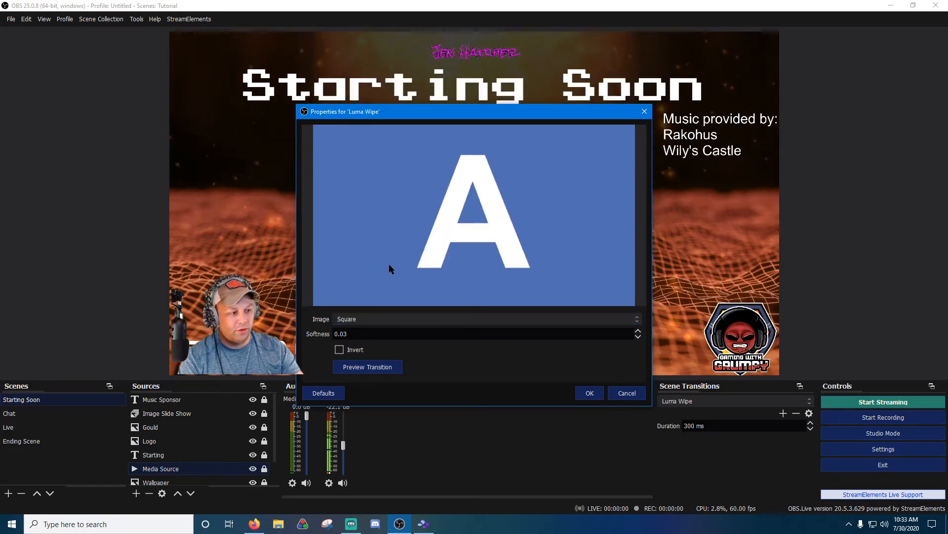
pyautogui.click(589, 393)
# Step: Preview the Luma Wipe transition by switching among the Chat, Live and Starting Soon scenes
pyautogui.click(44, 413)
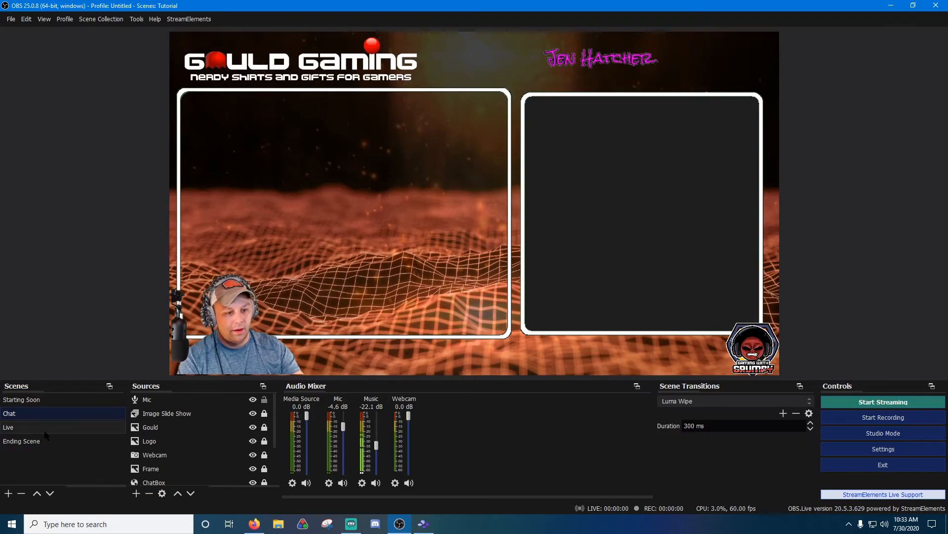
pyautogui.click(45, 427)
pyautogui.click(50, 400)
pyautogui.click(49, 413)
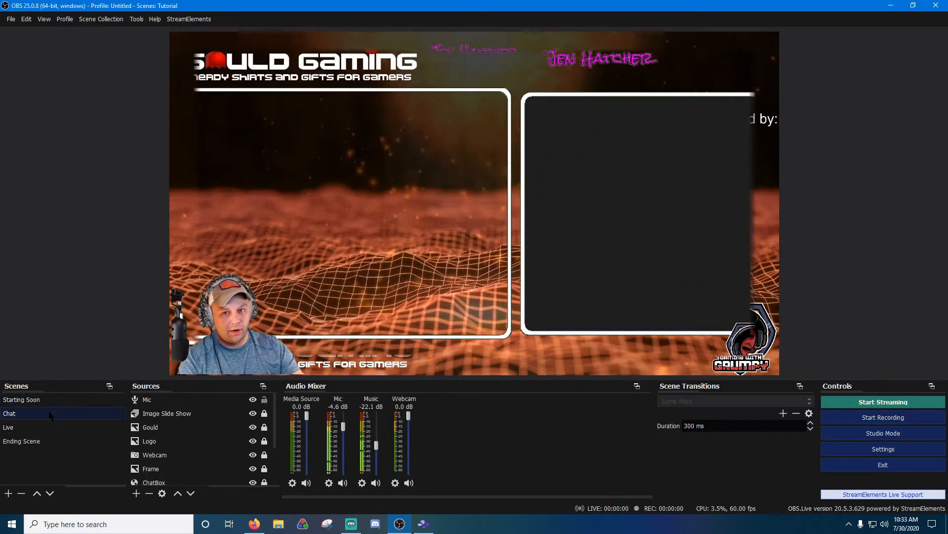
pyautogui.click(50, 399)
# Step: Add a Stinger scene transition using the video Tech Gate Transition 01 Orange from the Stinger Transitions folder
pyautogui.click(784, 414)
pyautogui.click(795, 462)
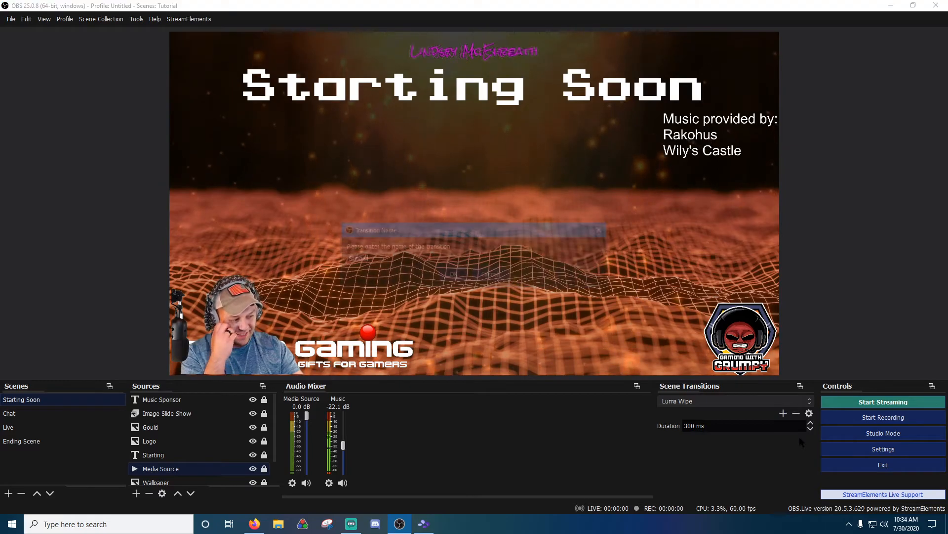
pyautogui.click(447, 276)
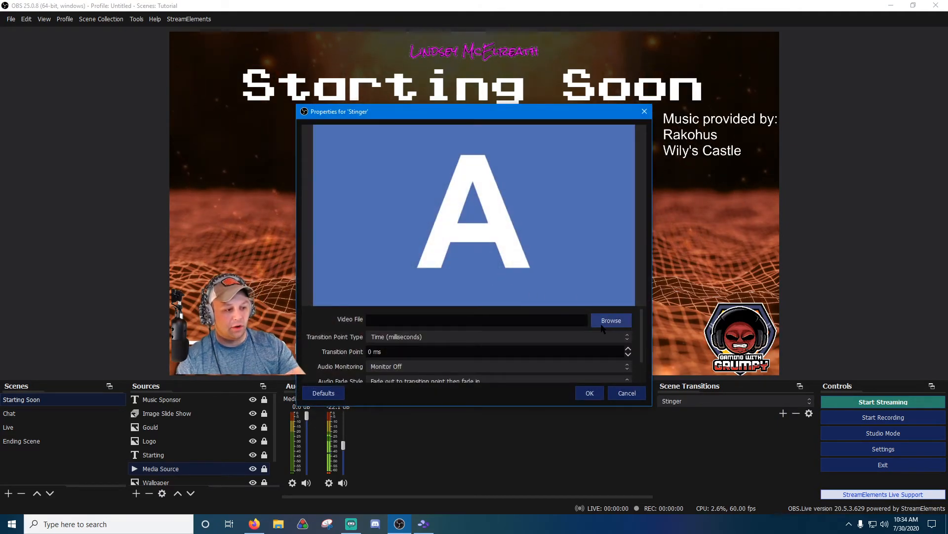
pyautogui.click(611, 321)
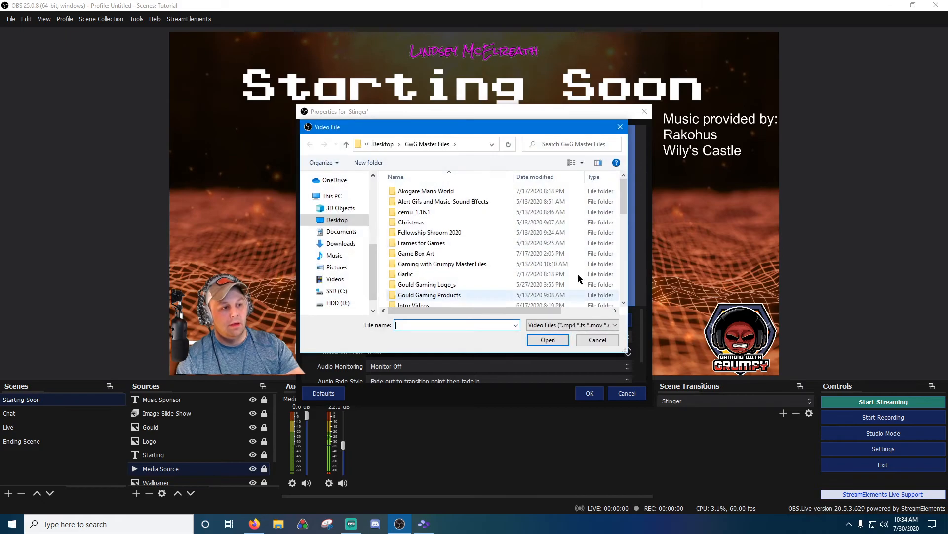
pyautogui.scroll(-5, 452, 244)
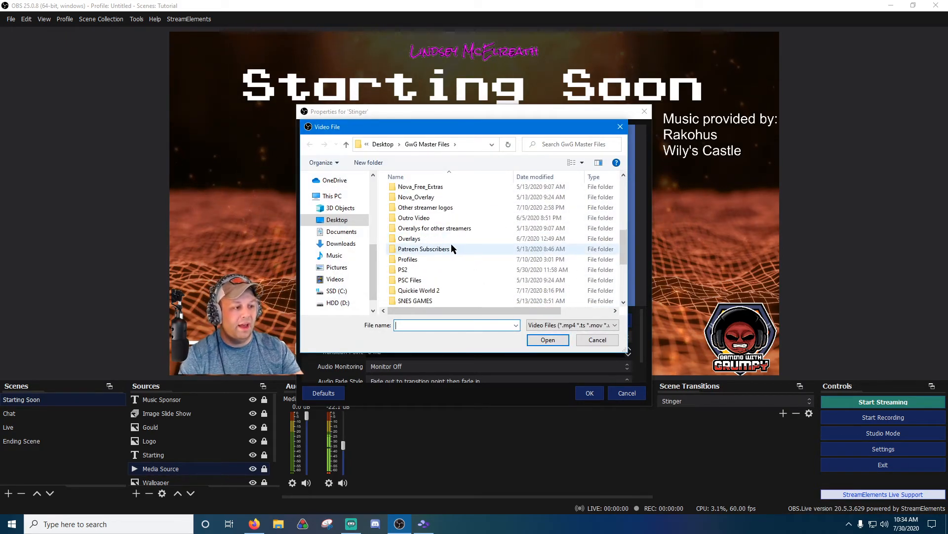
pyautogui.doubleClick(438, 280)
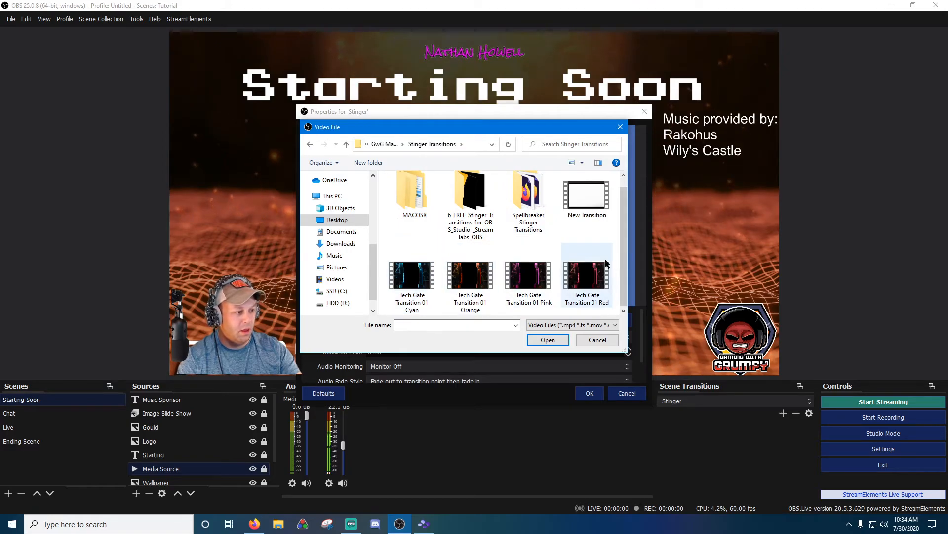
pyautogui.doubleClick(470, 276)
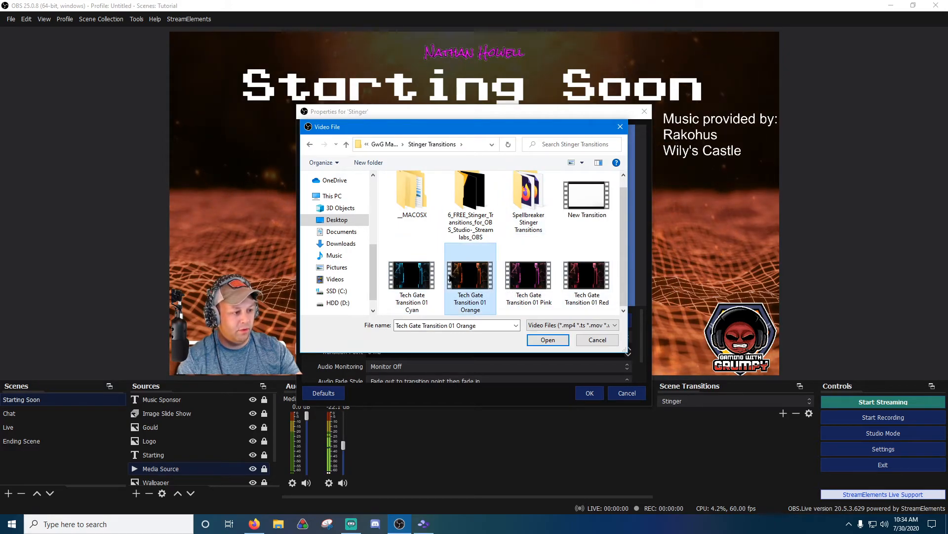
pyautogui.click(590, 393)
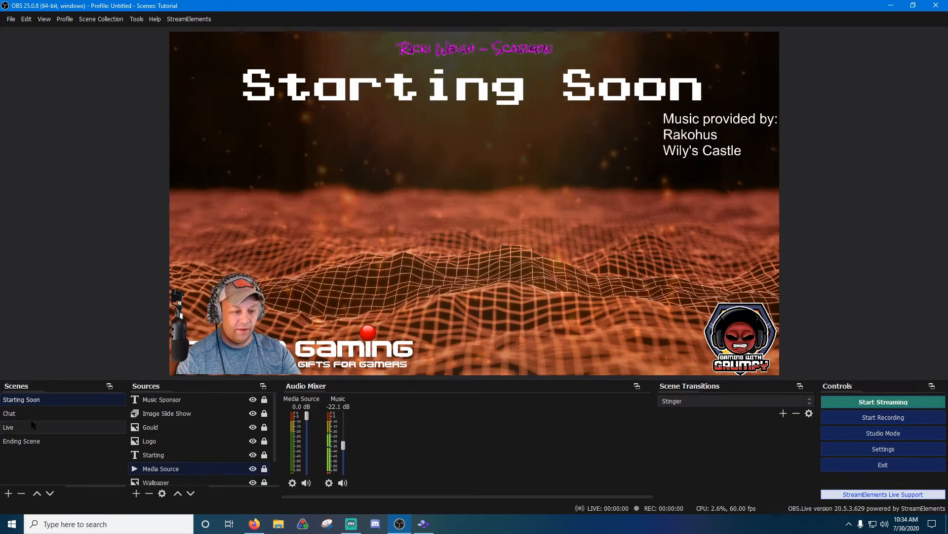
# Step: Preview the Stinger transition by switching through Chat, Live, Ending Scene, Starting Soon and back to Chat
pyautogui.click(43, 412)
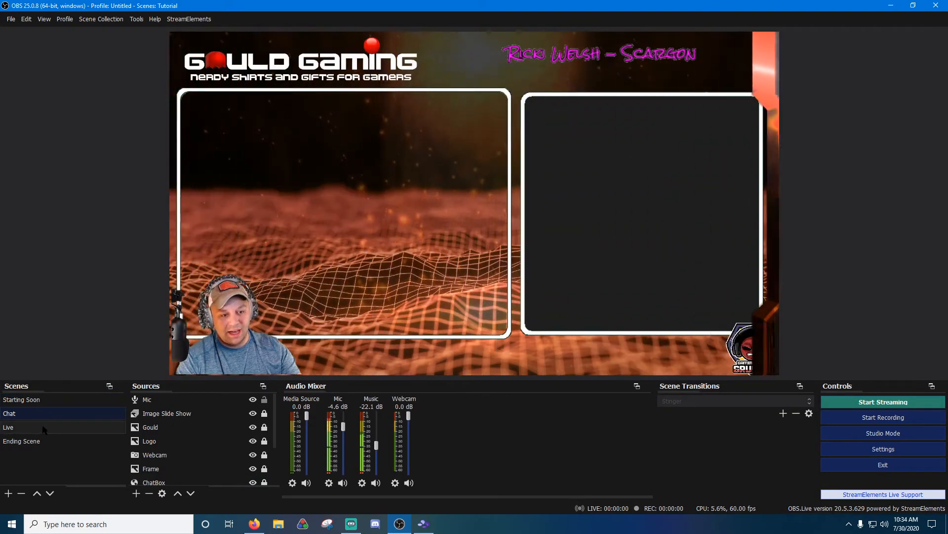
pyautogui.click(43, 427)
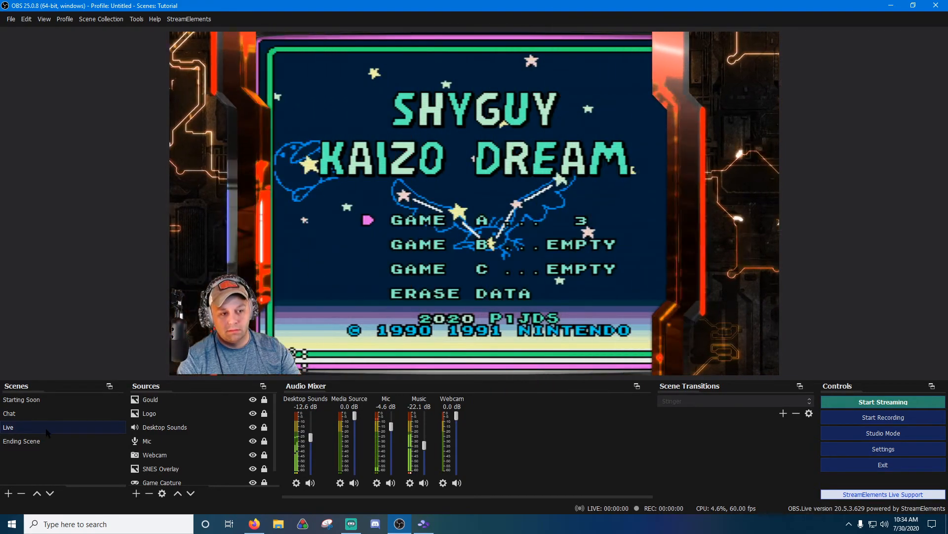
pyautogui.click(45, 441)
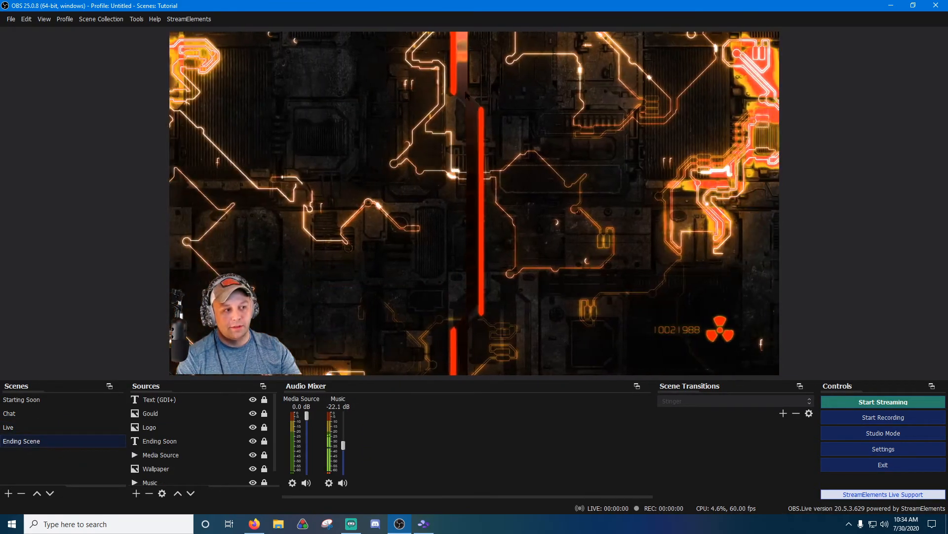
pyautogui.click(49, 400)
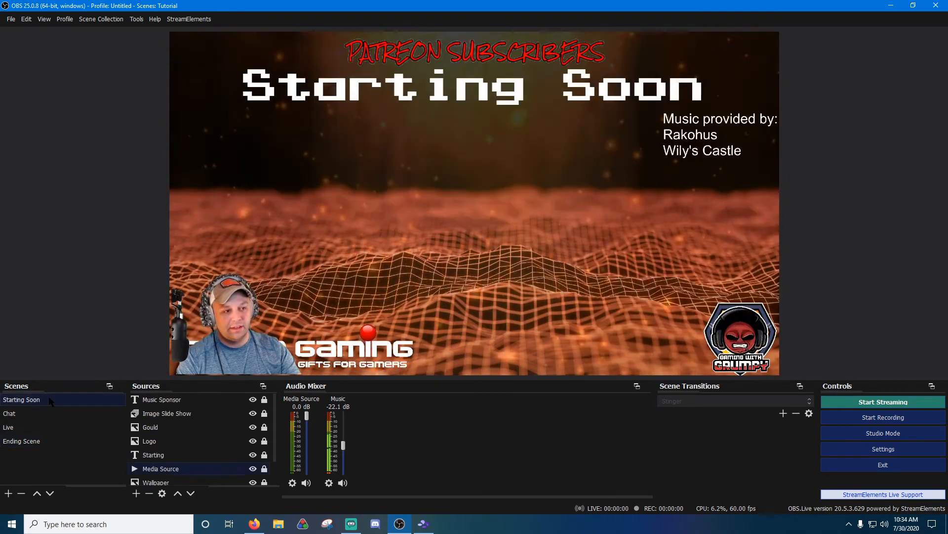
pyautogui.press('Down')
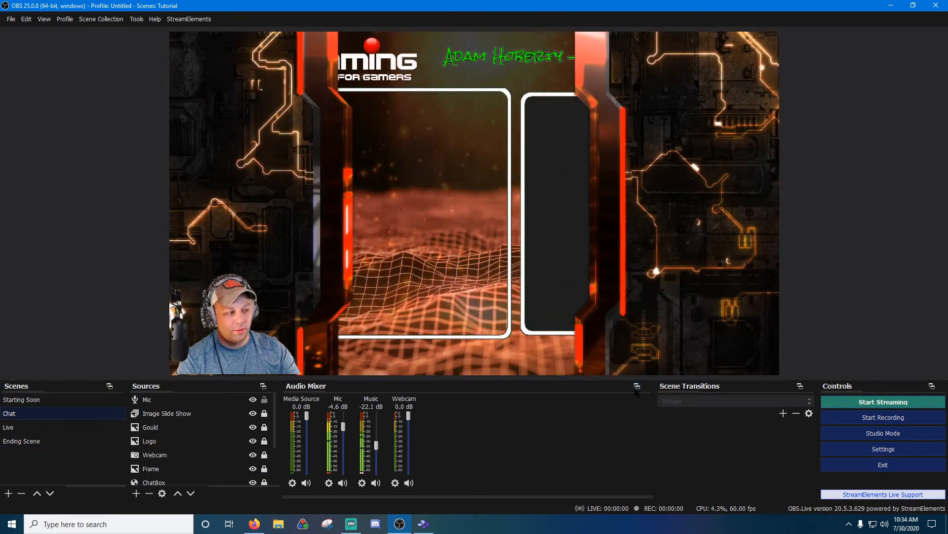
# Step: Enlarge the Stinger transition's properties window and set its transition point to 1000 ms
pyautogui.click(809, 414)
pyautogui.click(801, 432)
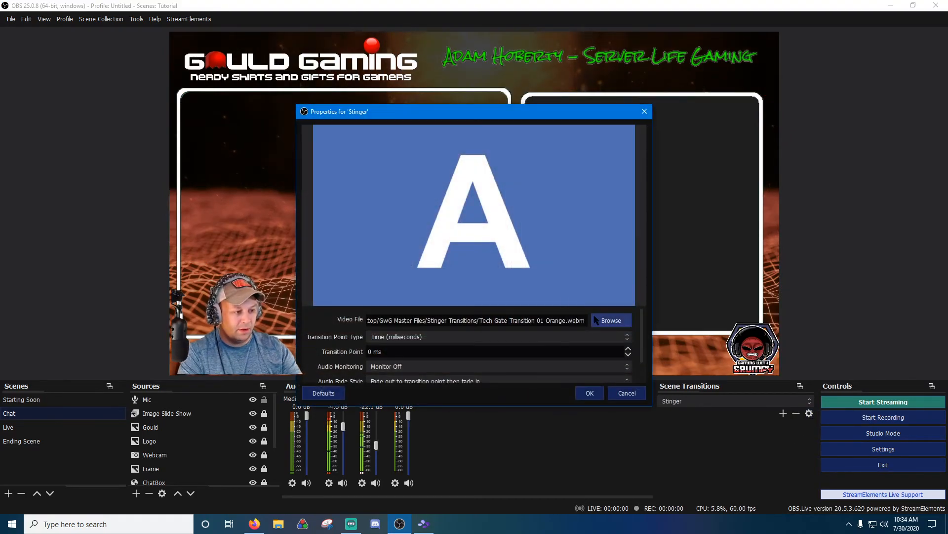
pyautogui.moveTo(460, 119); pyautogui.dragTo(486, 81)
pyautogui.moveTo(678, 370); pyautogui.dragTo(775, 515)
pyautogui.moveTo(503, 80); pyautogui.dragTo(401, 34)
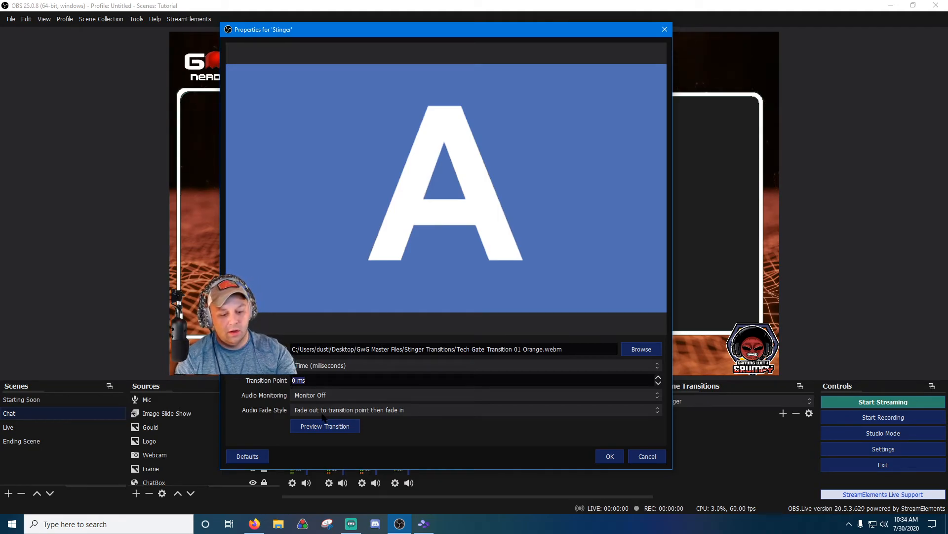
pyautogui.click(604, 456)
# Step: Test the Stinger's adjusted transition point by switching to Live, Chat and back to Live
pyautogui.click(66, 426)
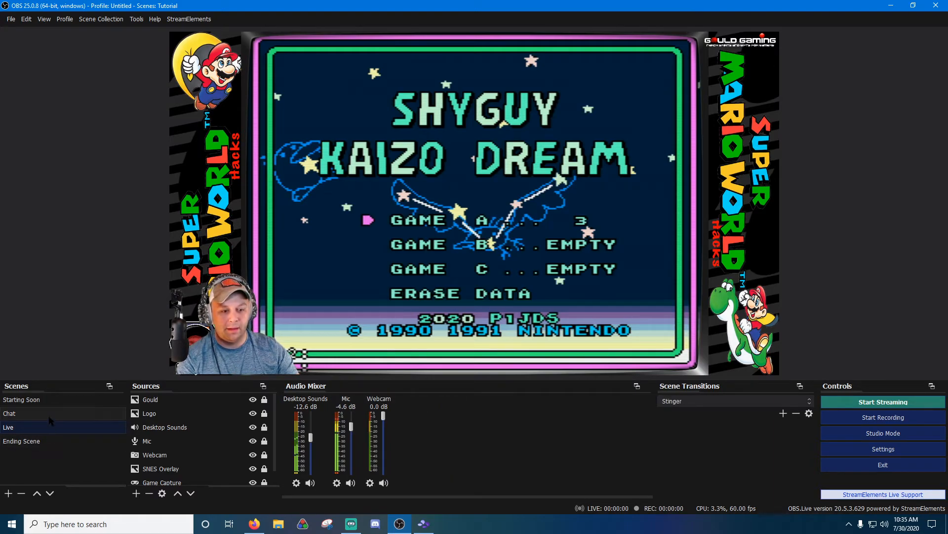
pyautogui.click(49, 418)
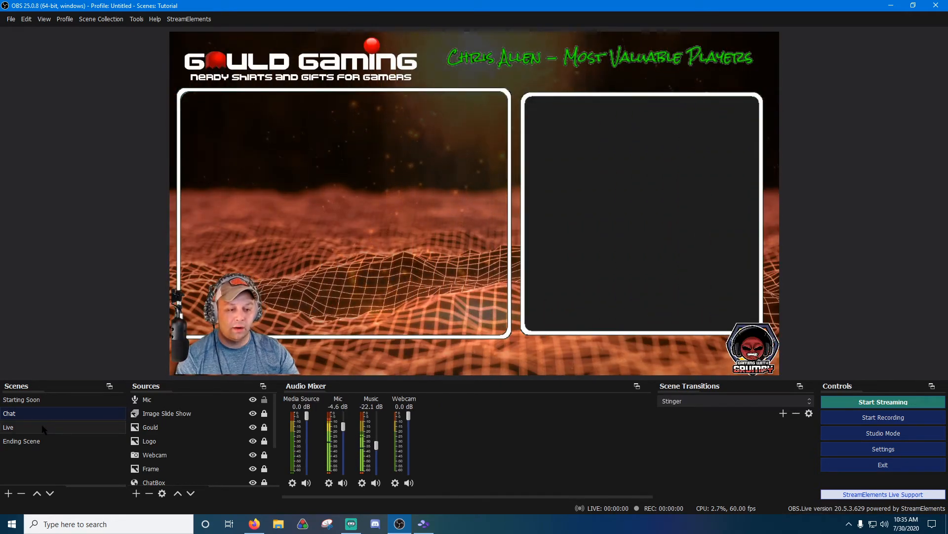
pyautogui.click(44, 428)
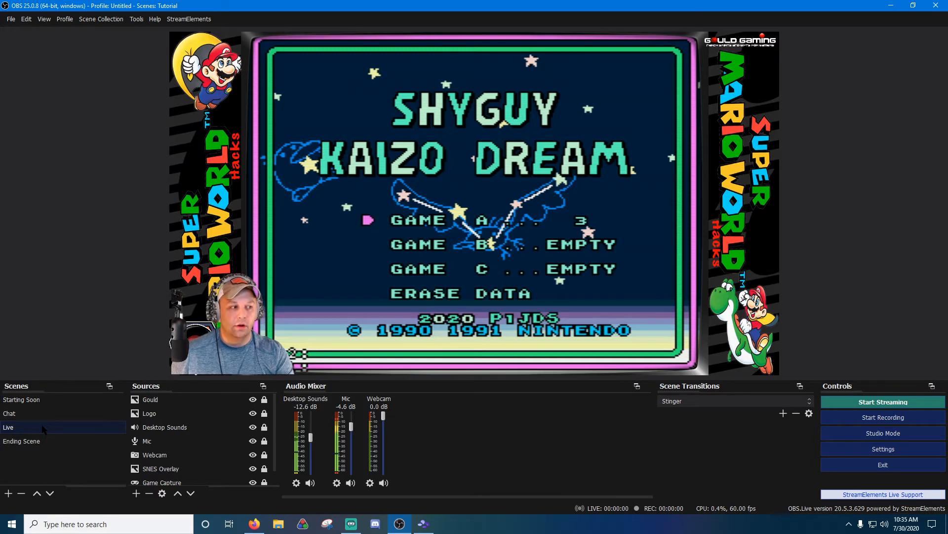
# Step: Open the Stinger transition's properties and review the transition point types, keeping Time (milliseconds)
pyautogui.click(809, 413)
pyautogui.click(834, 429)
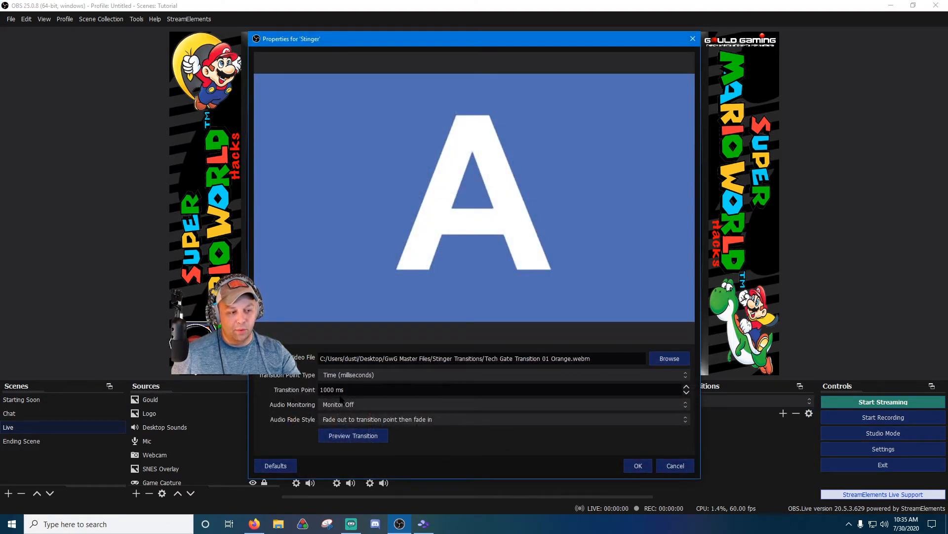
pyautogui.click(385, 375)
pyautogui.click(366, 385)
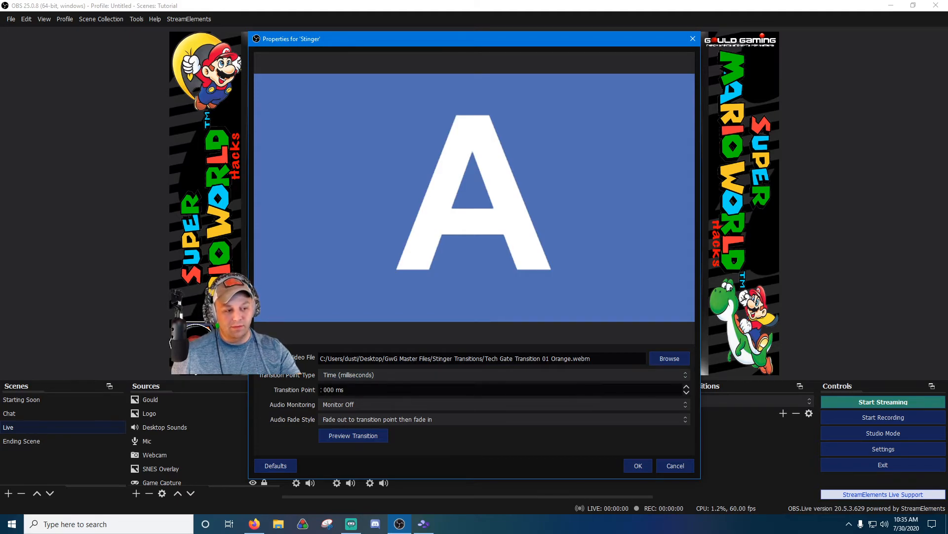
pyautogui.click(372, 375)
pyautogui.click(330, 384)
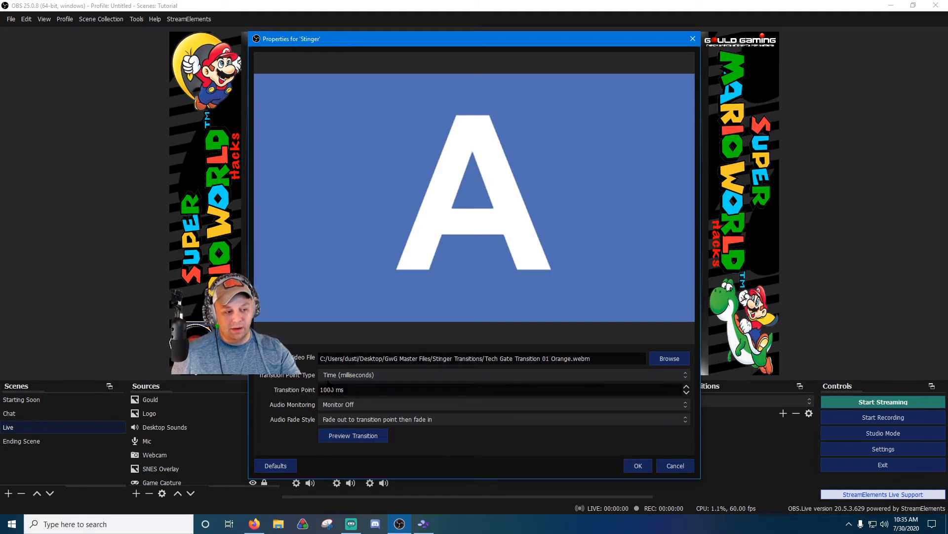
# Step: Set the Stinger's audio monitoring to Monitor and Output and keep its audio fade style at Fade out to transition point then fade in
pyautogui.click(388, 405)
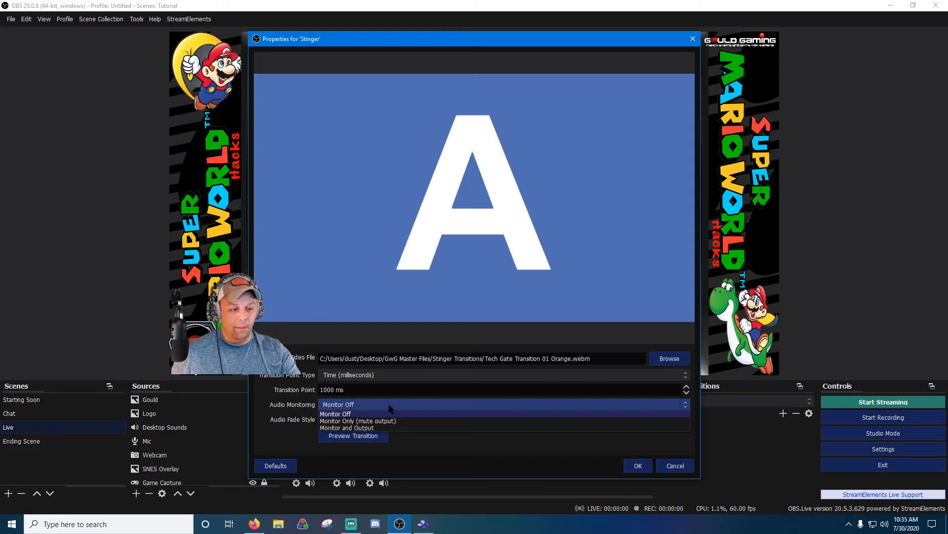
pyautogui.click(345, 413)
pyautogui.click(348, 405)
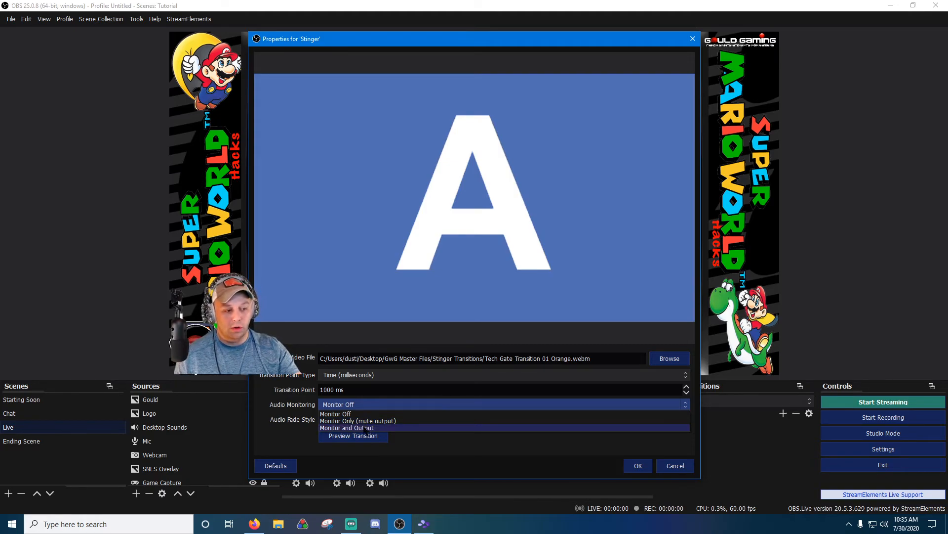
pyautogui.click(366, 428)
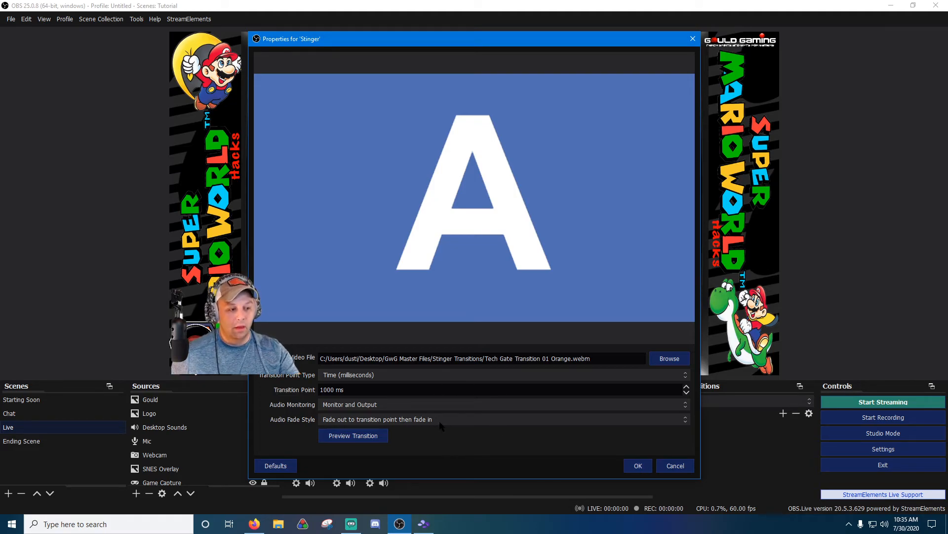
pyautogui.click(321, 420)
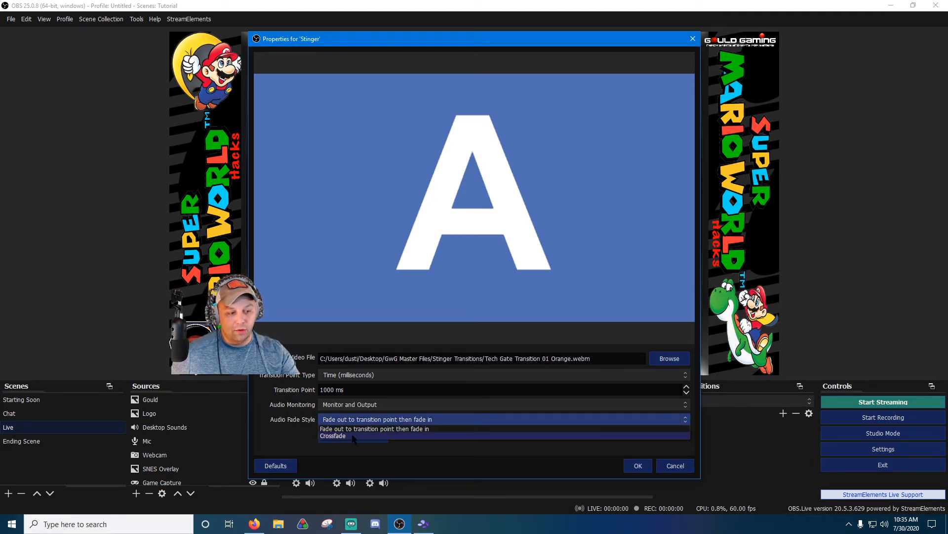
pyautogui.click(450, 429)
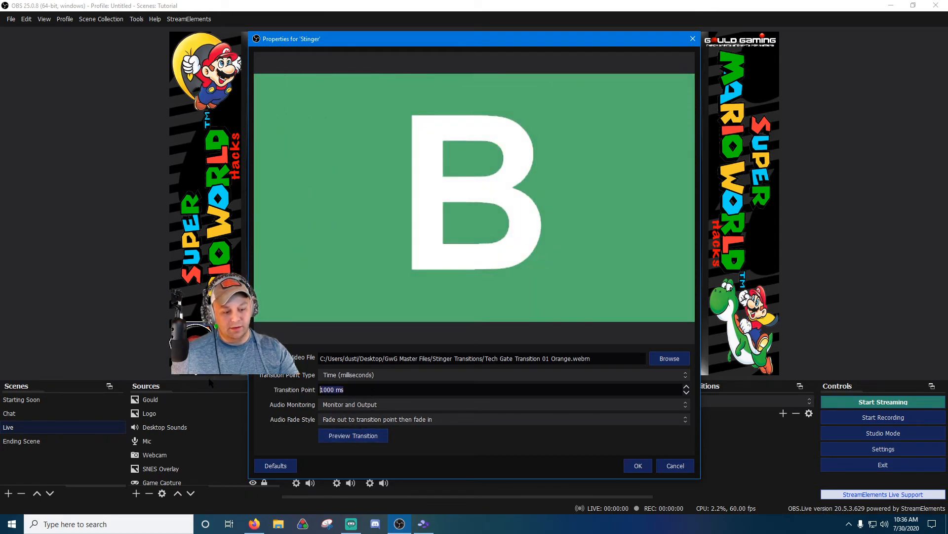
# Step: Try Stinger transition points of 500 ms and 750 ms, previewing the transition with each value
pyautogui.write('5')
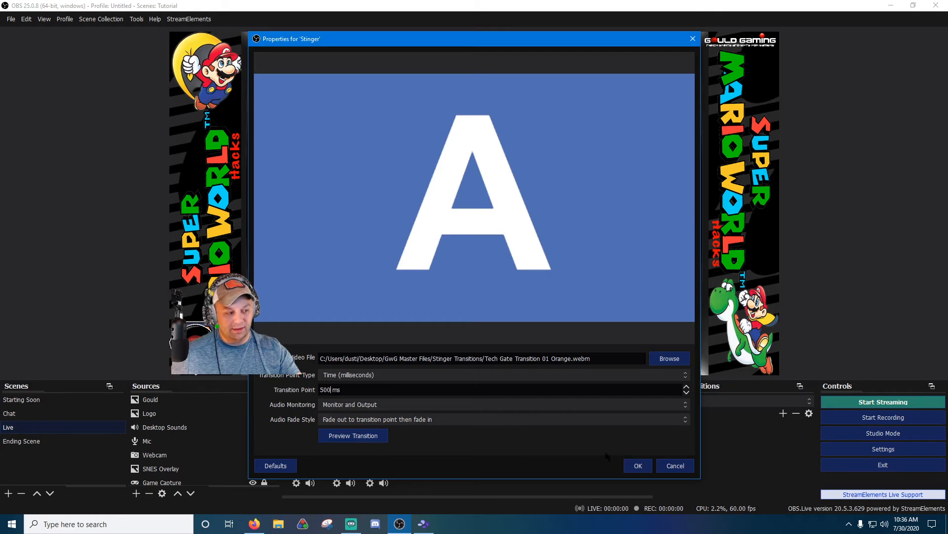
pyautogui.click(346, 435)
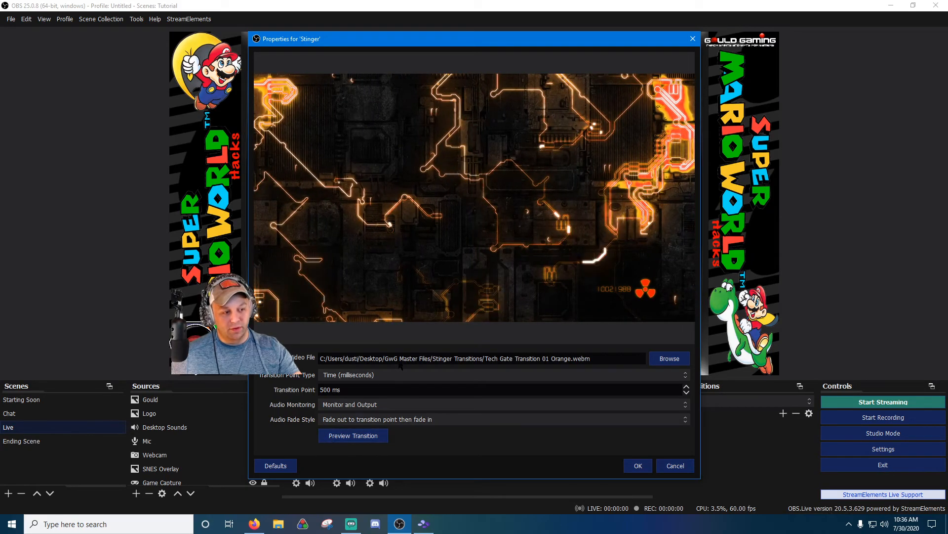
pyautogui.moveTo(366, 389); pyautogui.dragTo(220, 379)
pyautogui.write('7')
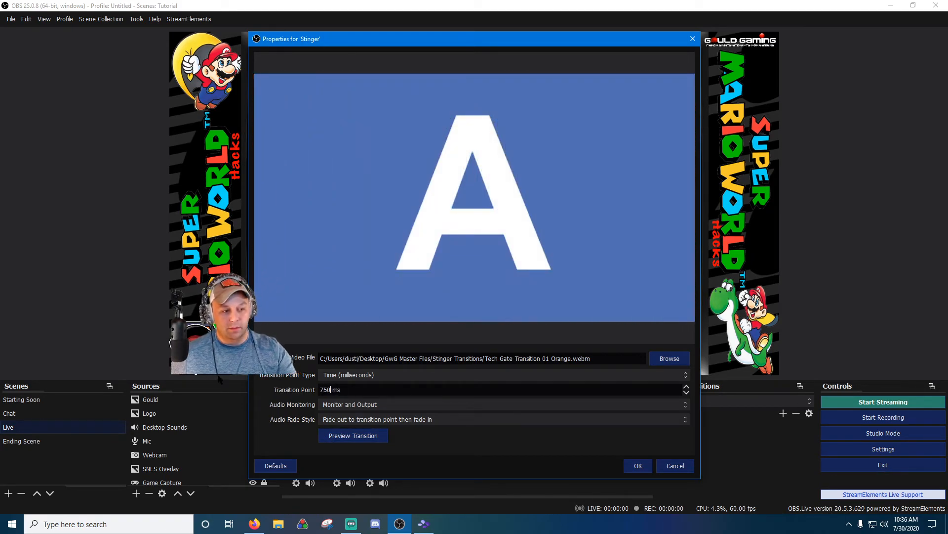
pyautogui.click(382, 437)
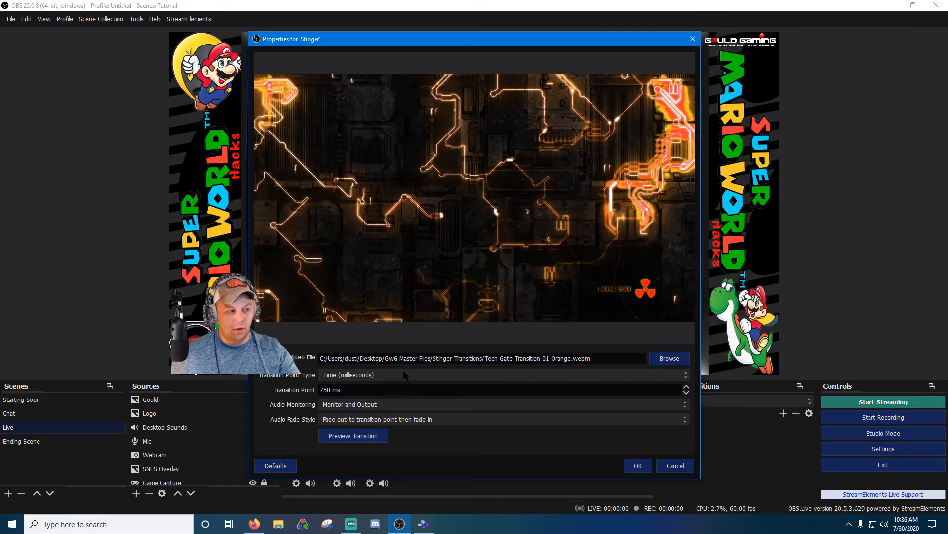
# Step: Set the Stinger's transition point to 1000 ms, accept the properties and try it by switching to the Starting Soon scene
pyautogui.moveTo(364, 390); pyautogui.dragTo(200, 400)
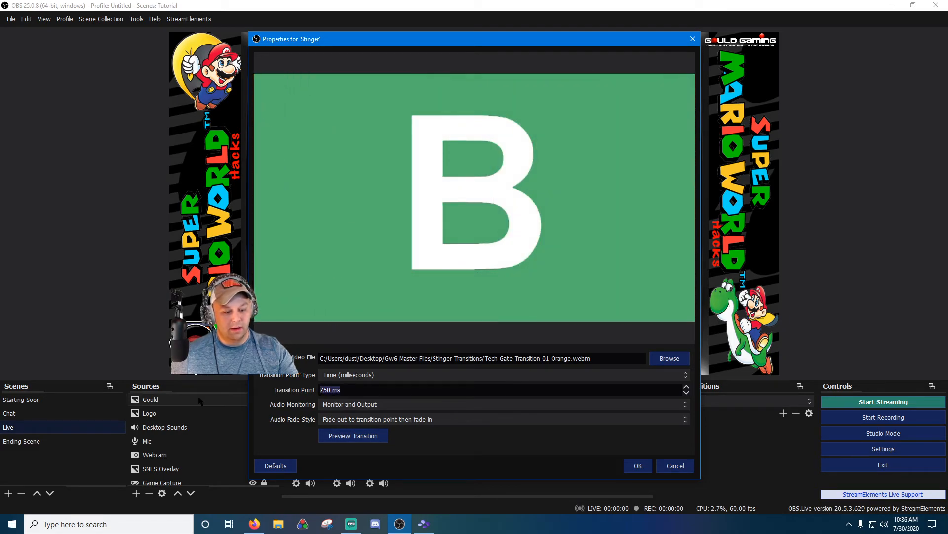
pyautogui.write('100')
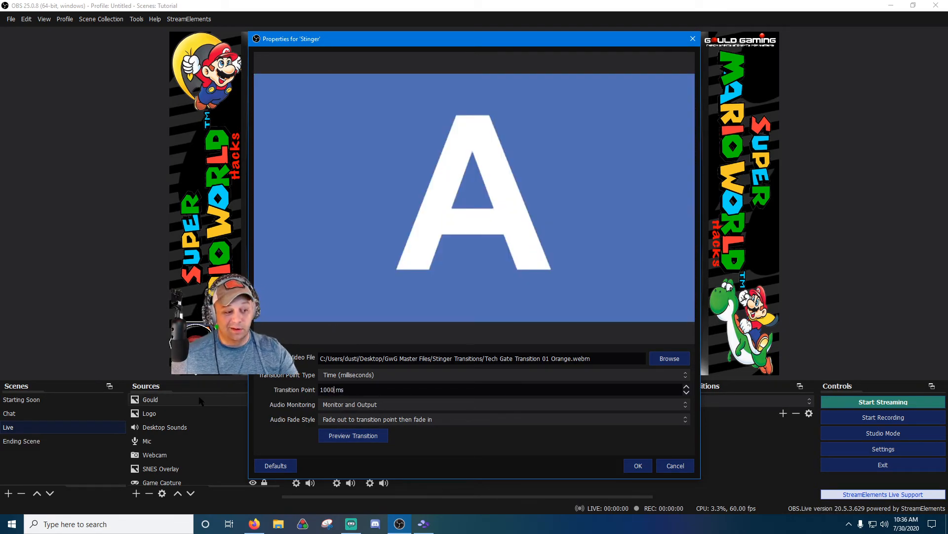
pyautogui.click(329, 435)
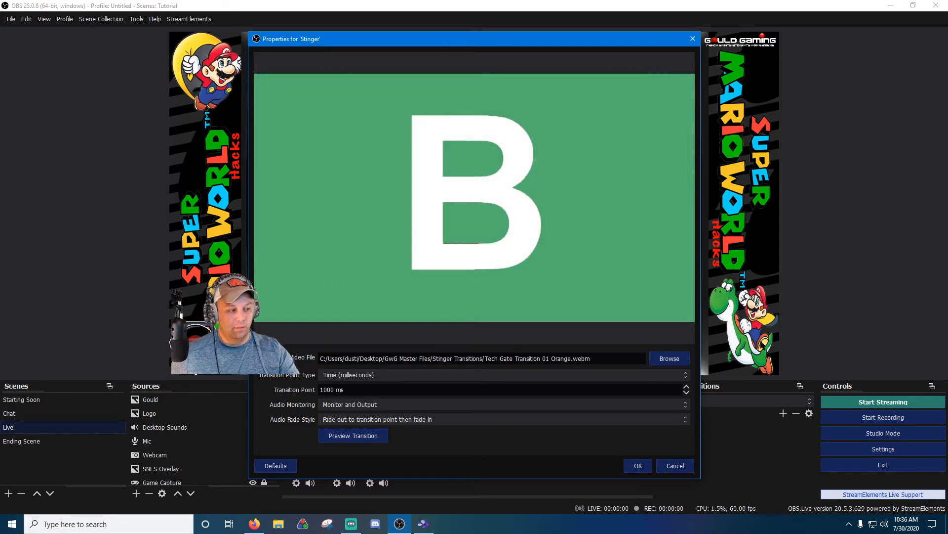
pyautogui.click(642, 466)
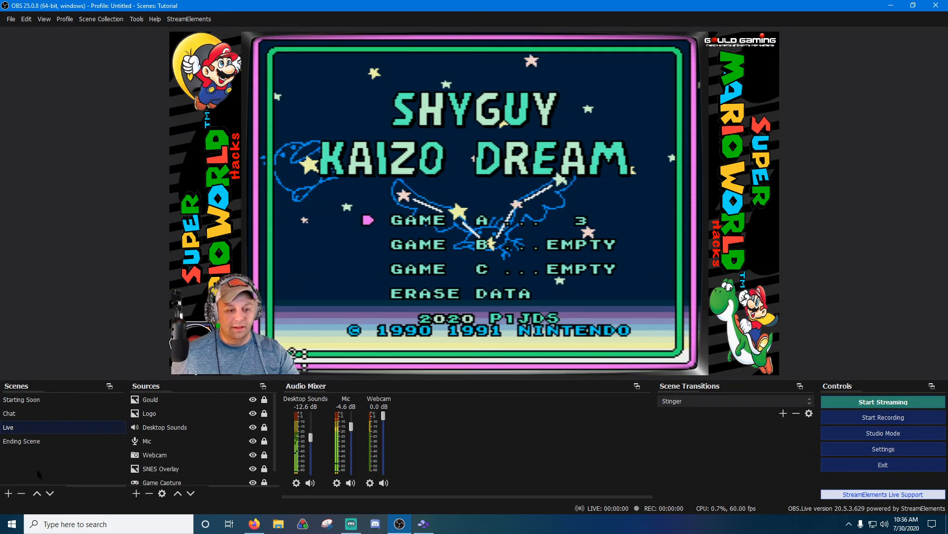
pyautogui.click(53, 400)
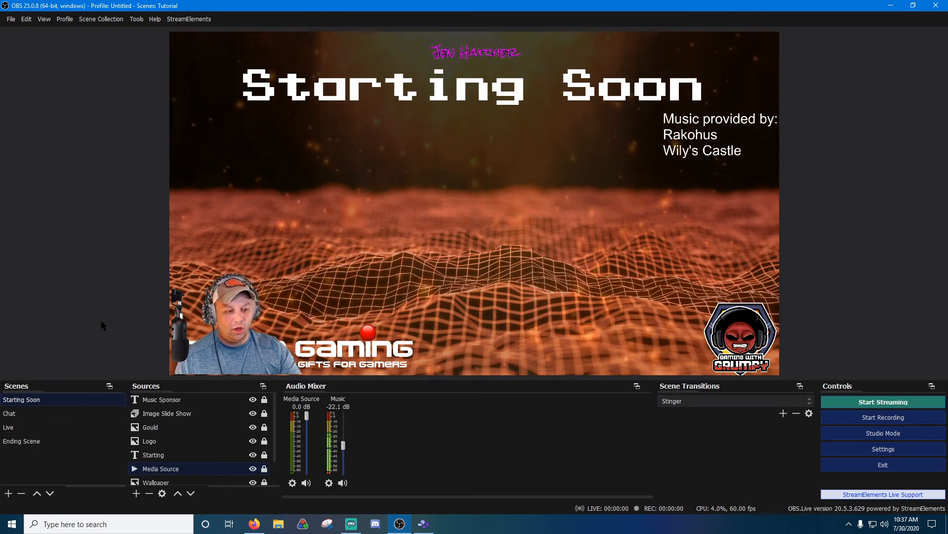
# Step: Switch to StreamElements in Firefox, preview the overlay New Overlay - Blue Flare Start Scene and copy its page URL
pyautogui.click(253, 525)
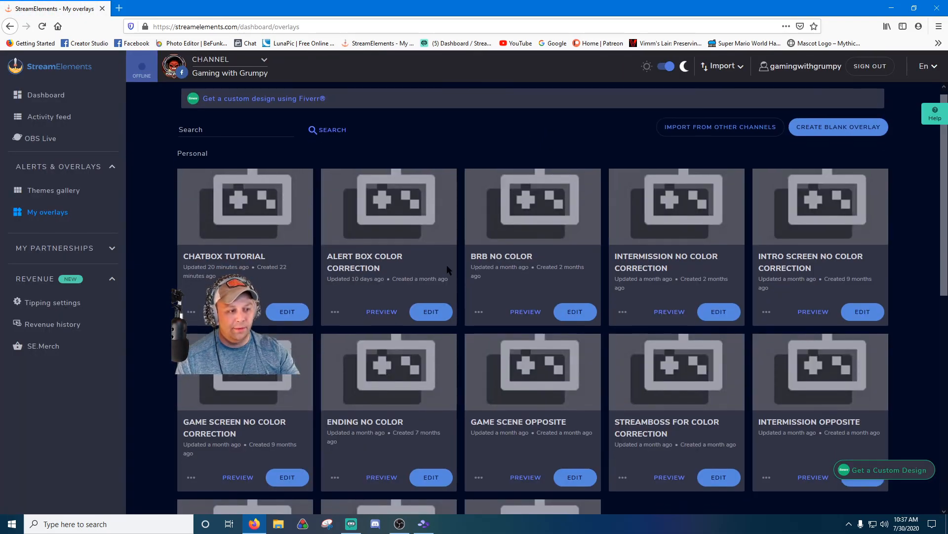
pyautogui.scroll(-2, 444, 176)
pyautogui.scroll(-1, 680, 278)
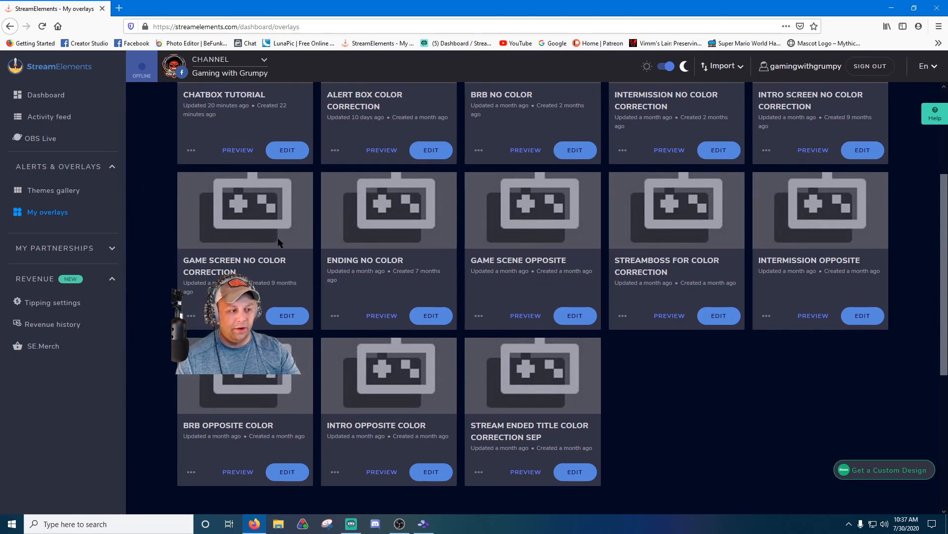
pyautogui.scroll(-4, 392, 269)
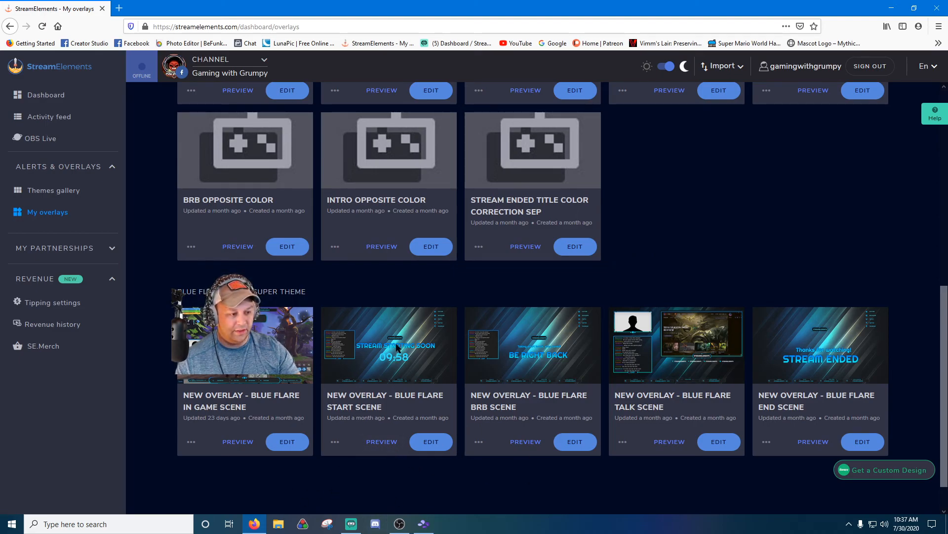
pyautogui.click(378, 442)
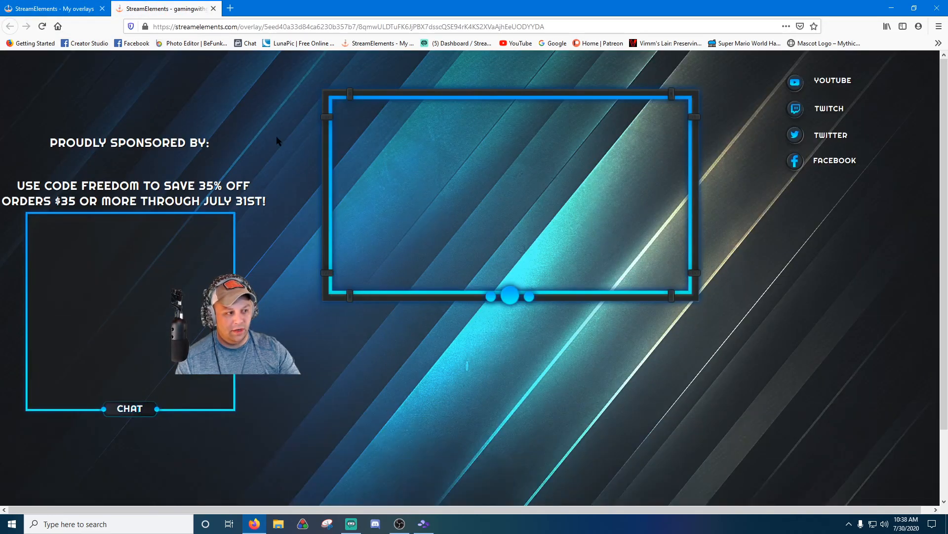
pyautogui.hotkey('ctrl', 'l')
pyautogui.hotkey('ctrl', 'c')
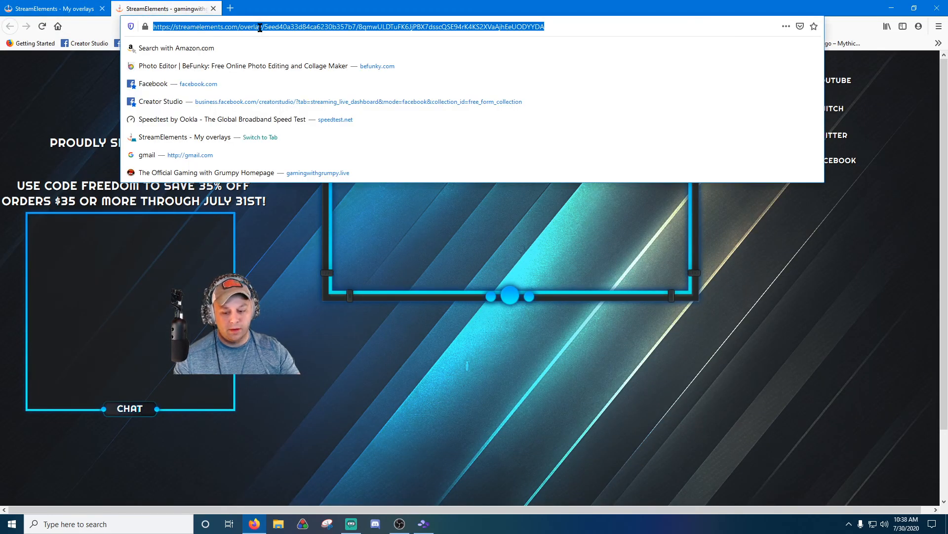
# Step: Switch to OBS and add a new scene with the default name Scene 2
pyautogui.click(400, 523)
pyautogui.click(8, 492)
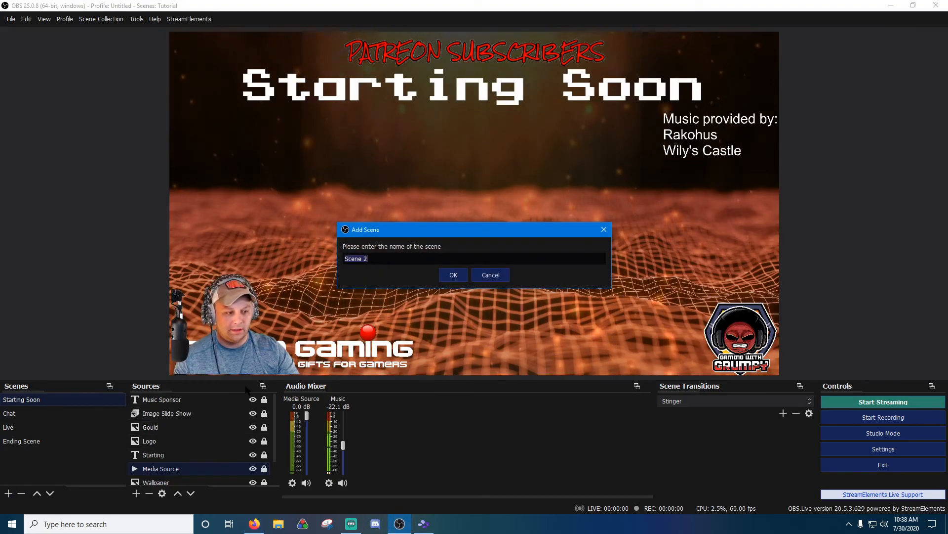
pyautogui.press('Return')
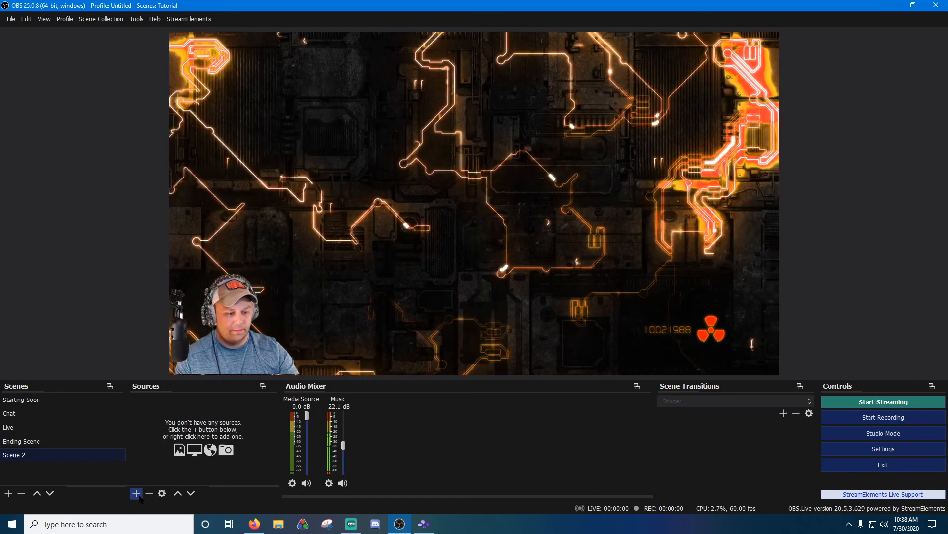
# Step: Add a new Browser source to Scene 2 using the copied overlay URL, with width 1920 and height 1080
pyautogui.click(136, 492)
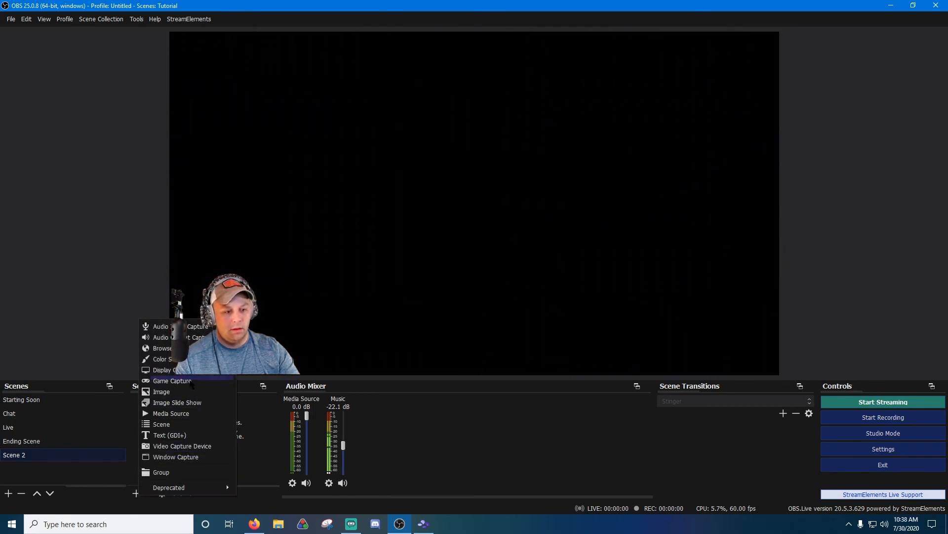
pyautogui.click(168, 345)
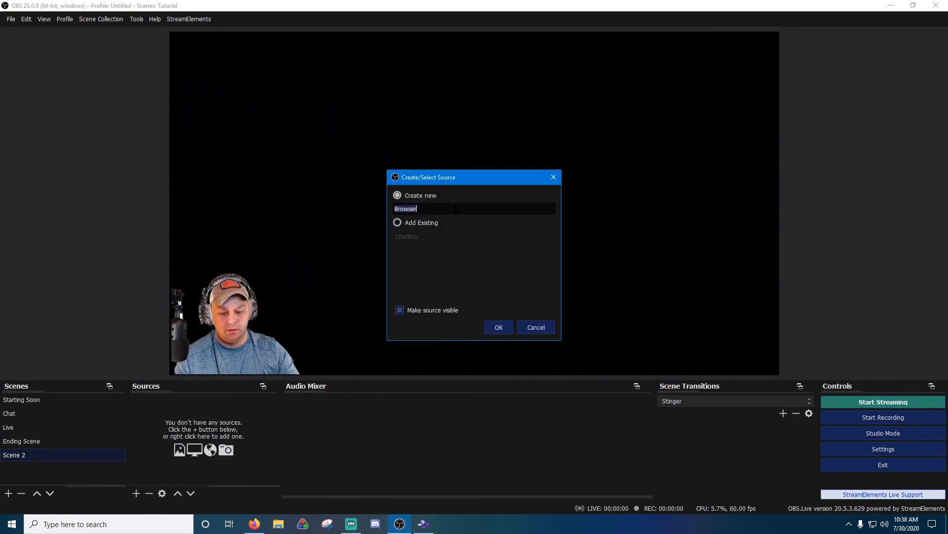
pyautogui.click(499, 328)
pyautogui.hotkey('ctrl', 'a')
pyautogui.hotkey('ctrl', 'v')
pyautogui.press('Tab')
pyautogui.press('Tab')
pyautogui.write('1920')
pyautogui.press('Tab')
pyautogui.write('10')
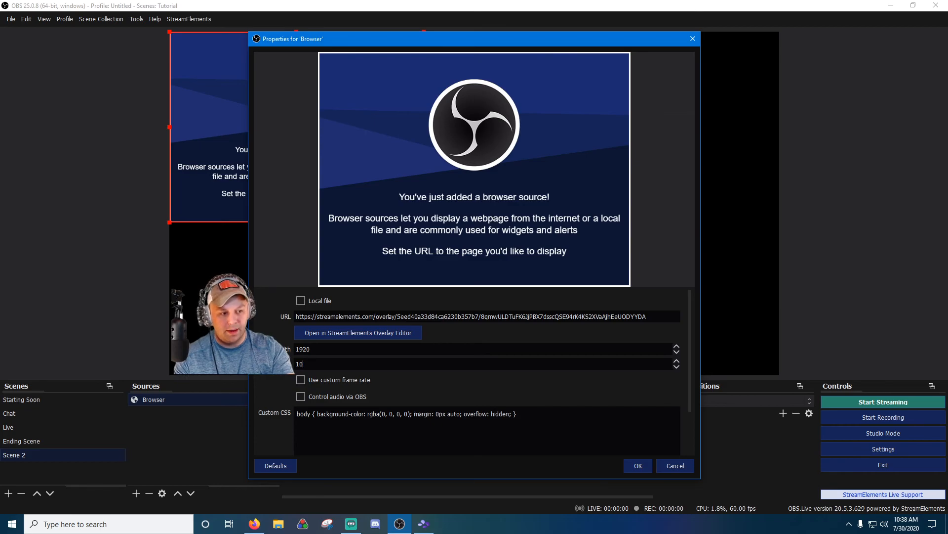
pyautogui.write('80')
pyautogui.press('Return')
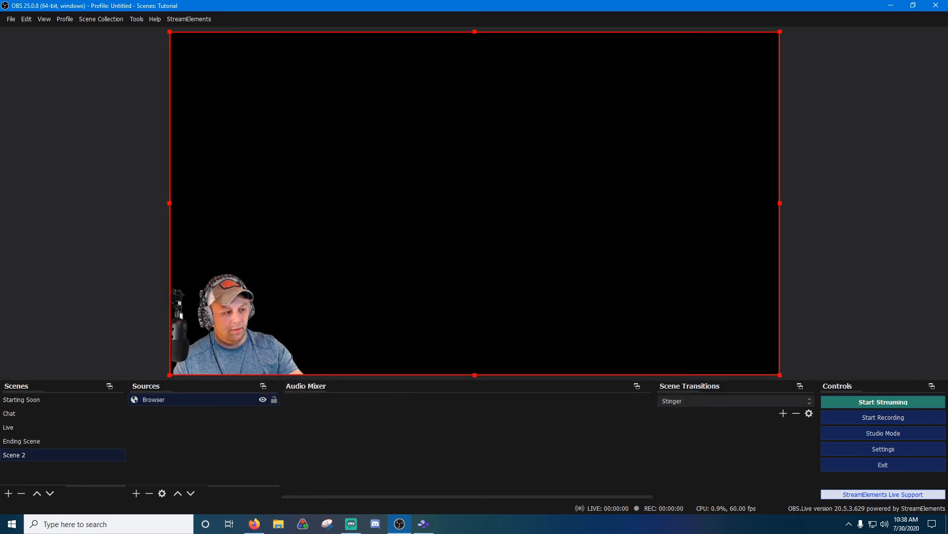
# Step: Lock the Browser source in Scene 2 and switch to the Chat scene
pyautogui.click(274, 399)
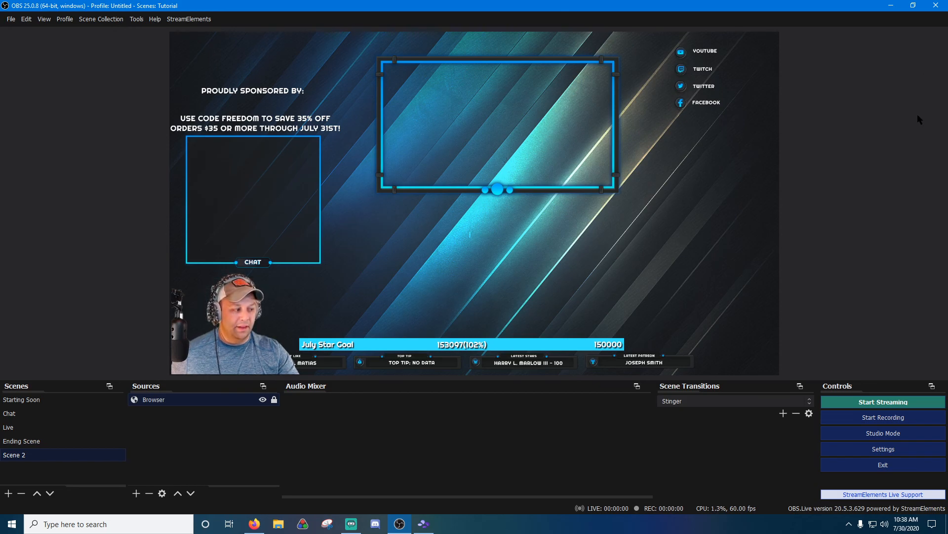
pyautogui.click(39, 410)
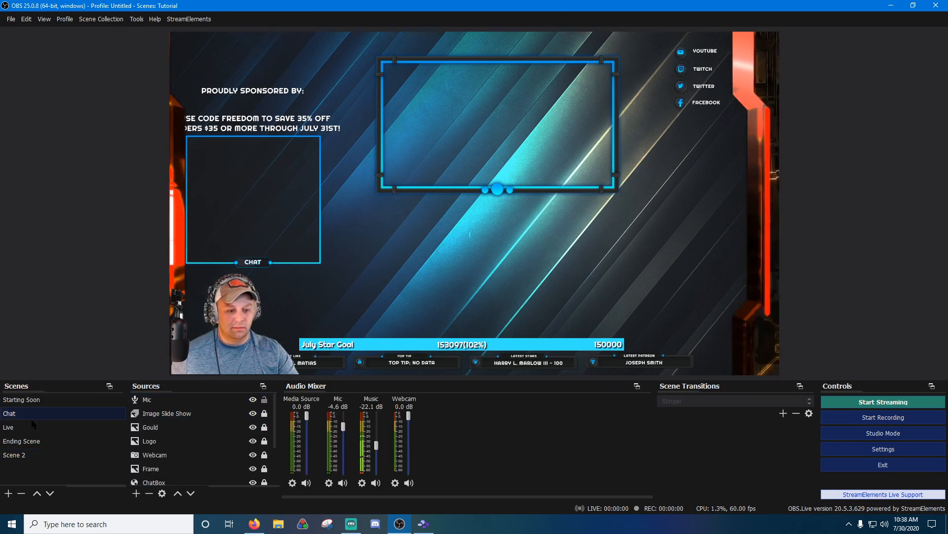